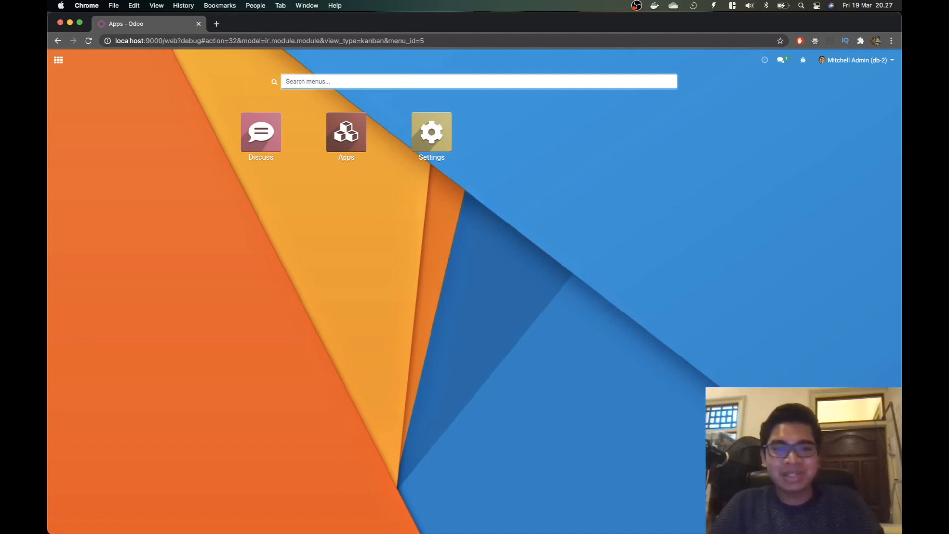
Step: Switch to the Notes app to read the Sukses Makmur Armory #2 warehouse brief
key(super+Tab)
key(super+Tab)
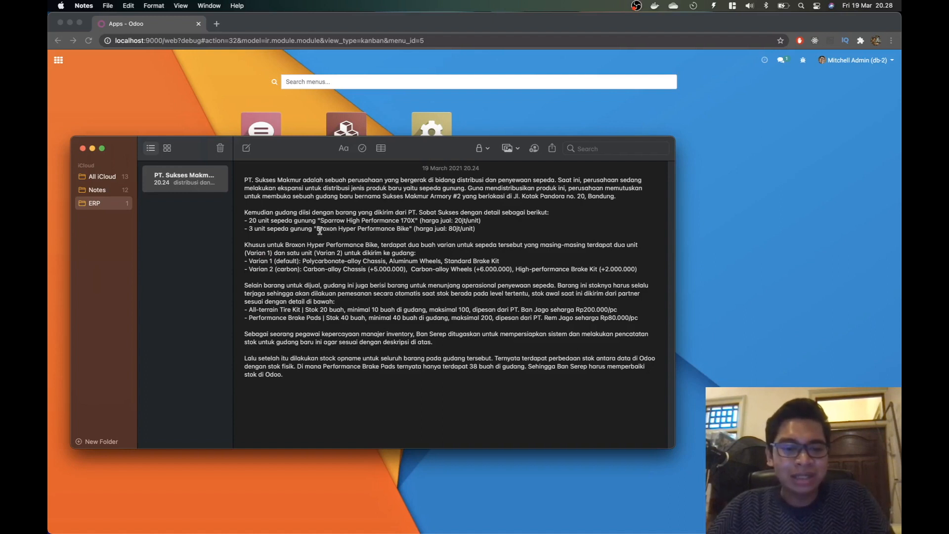
drag(317, 228, 410, 230)
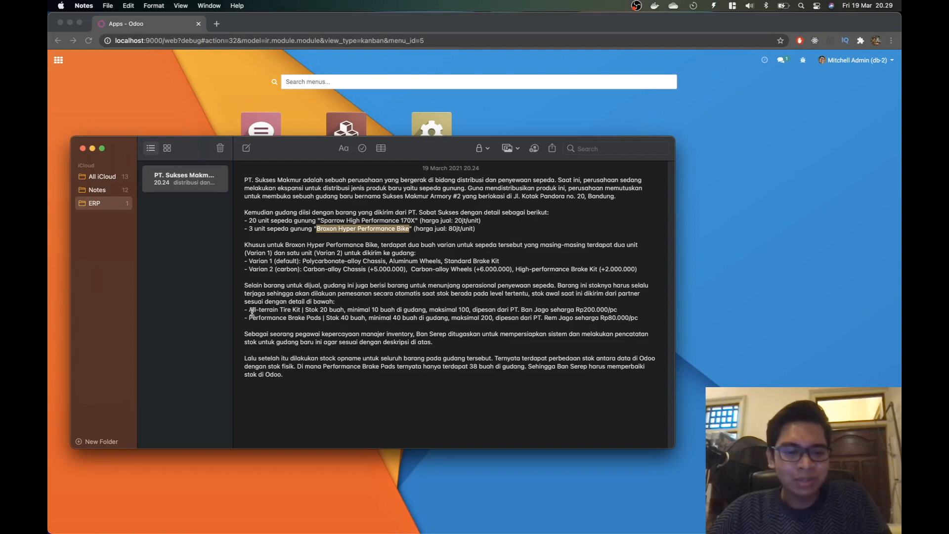
drag(249, 310, 301, 309)
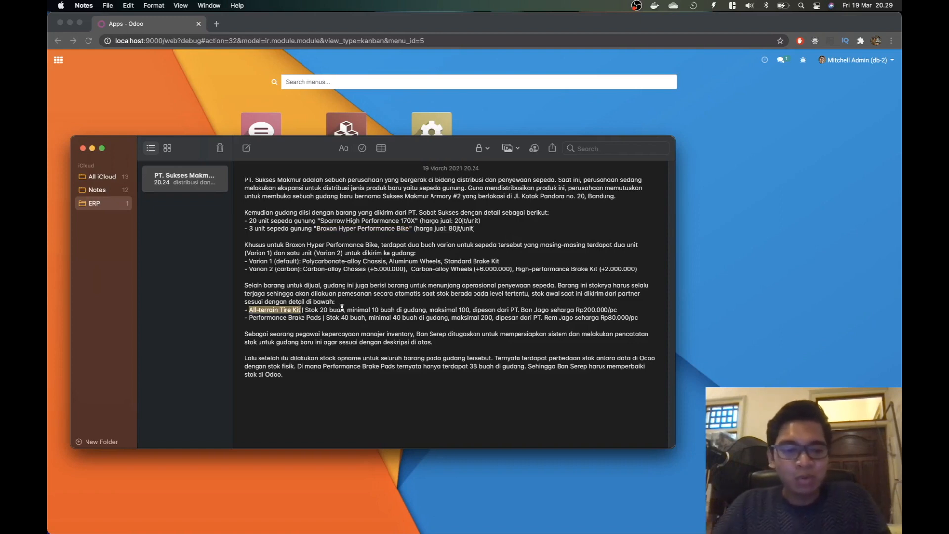
click(320, 310)
drag(354, 311, 439, 311)
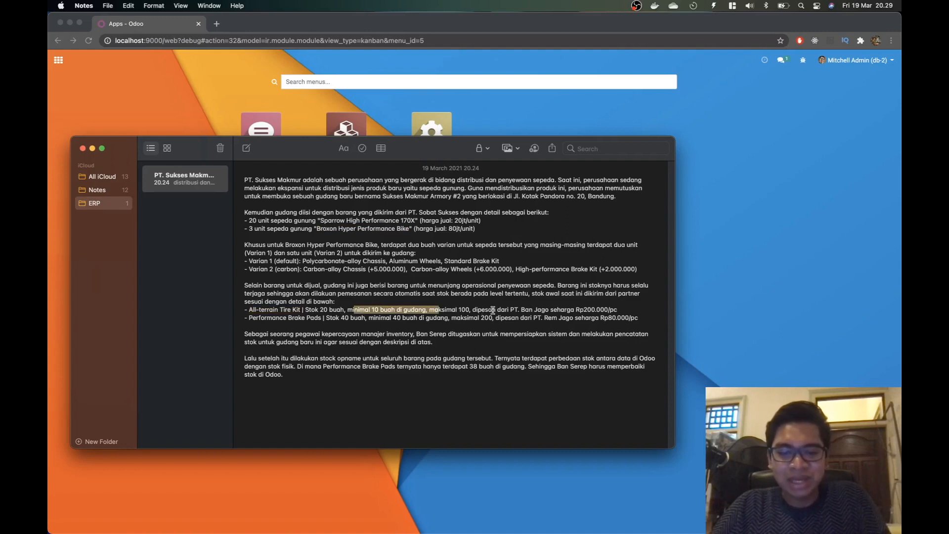
drag(520, 310, 591, 309)
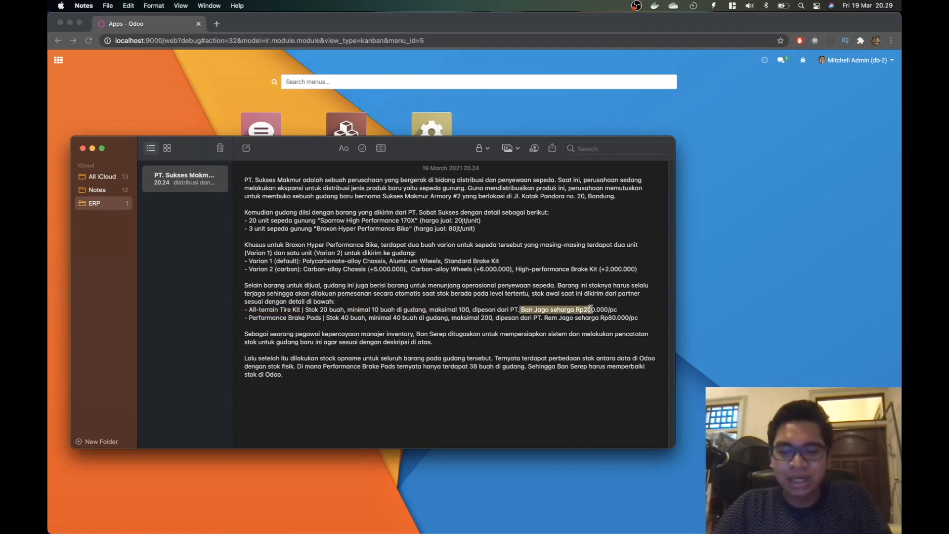
click(605, 309)
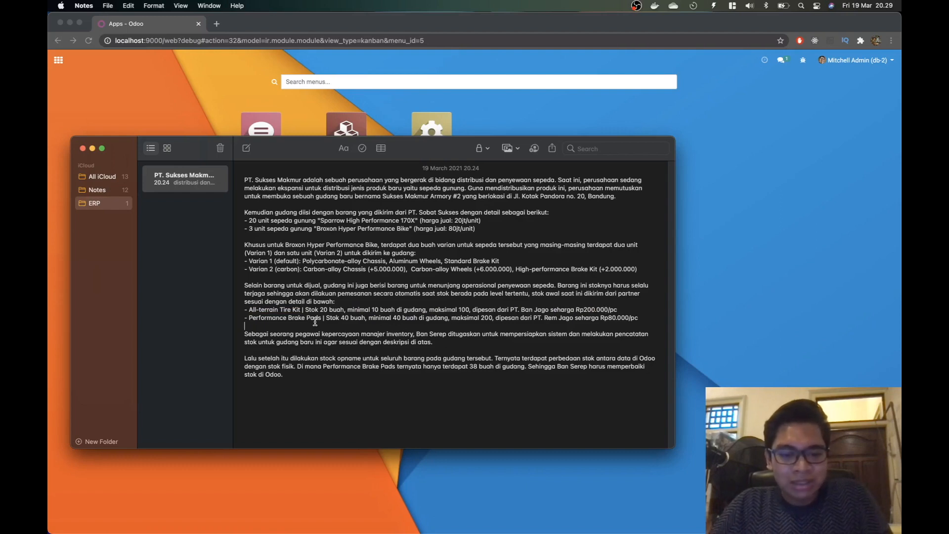
Step: Highlight the Brake Pads stock of 40 and the trusted employee role, then return to Odoo's home menu
drag(325, 317, 499, 318)
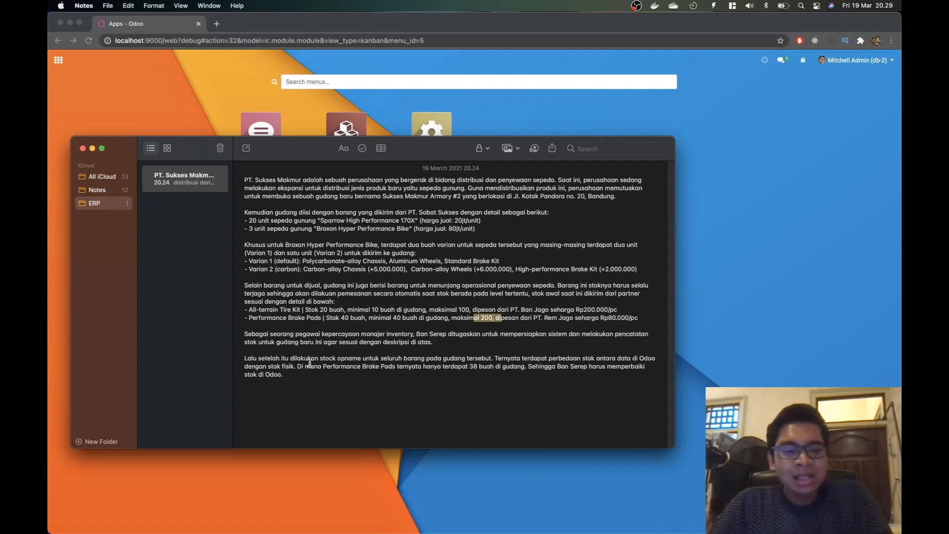
drag(297, 334, 356, 334)
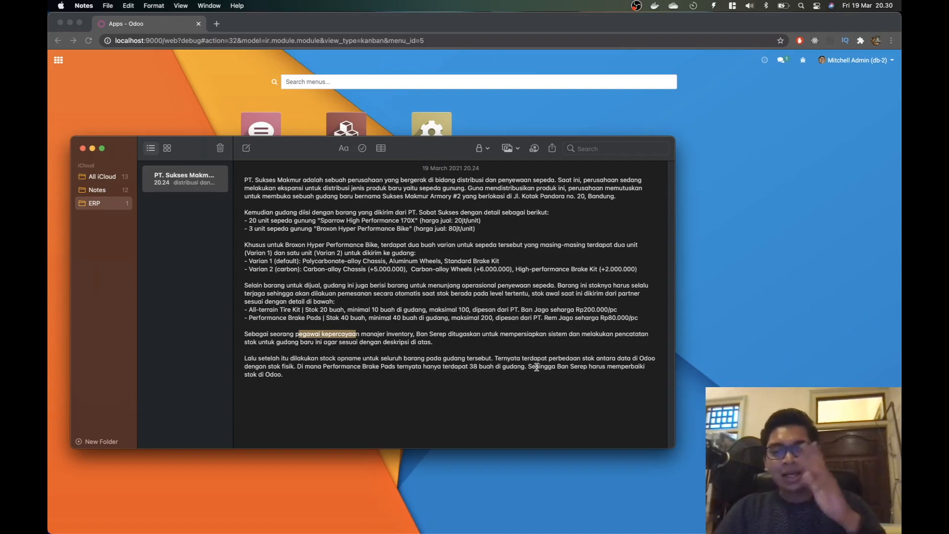
click(790, 282)
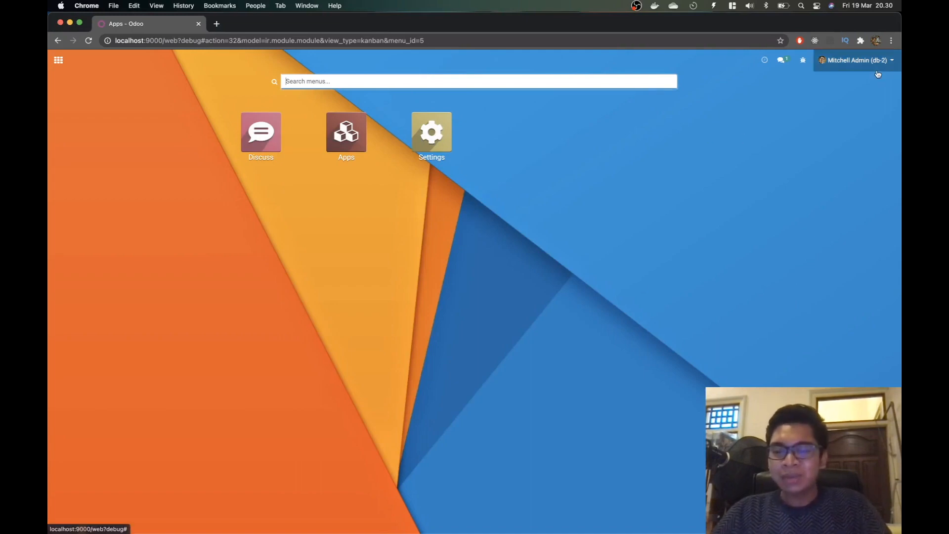
Step: Install the Inventory app from the Apps list and reopen the Apps page
click(58, 59)
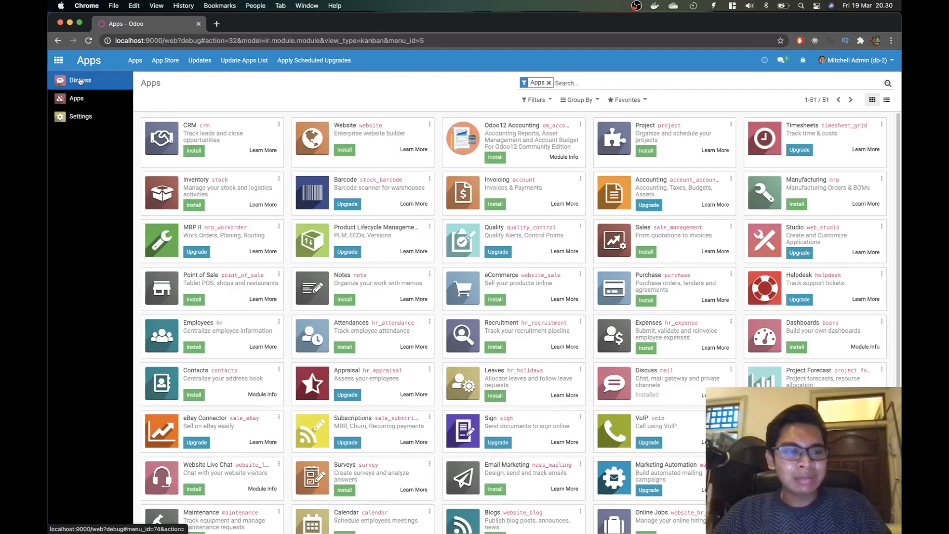
click(573, 82)
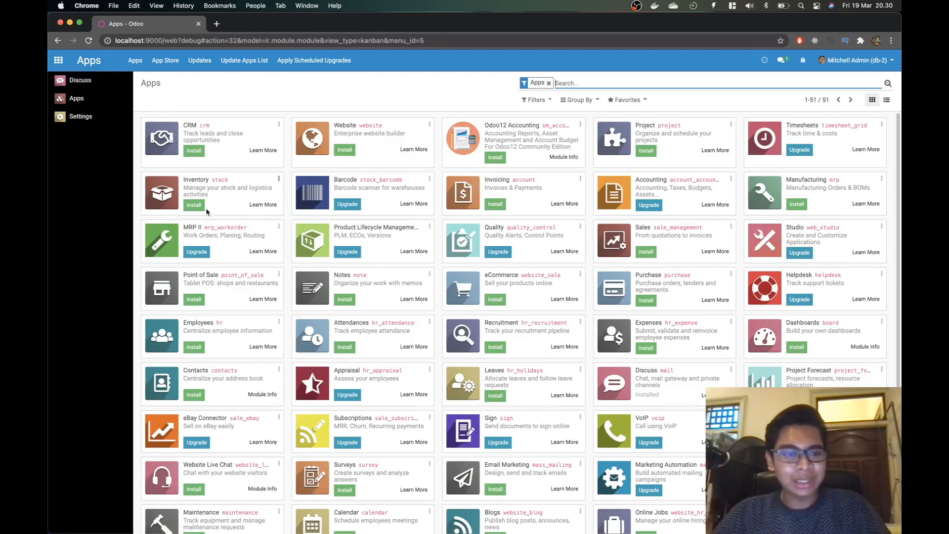
click(192, 206)
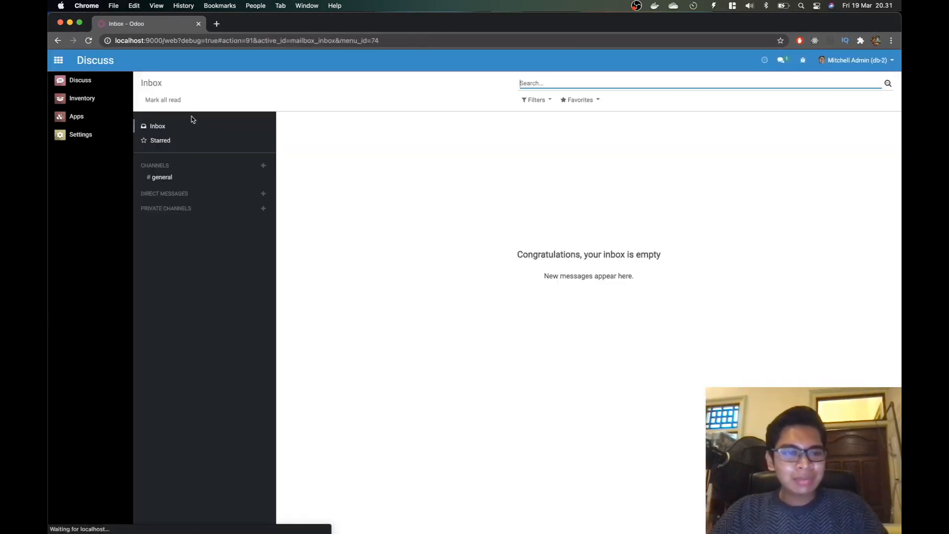
click(62, 62)
click(66, 65)
click(76, 116)
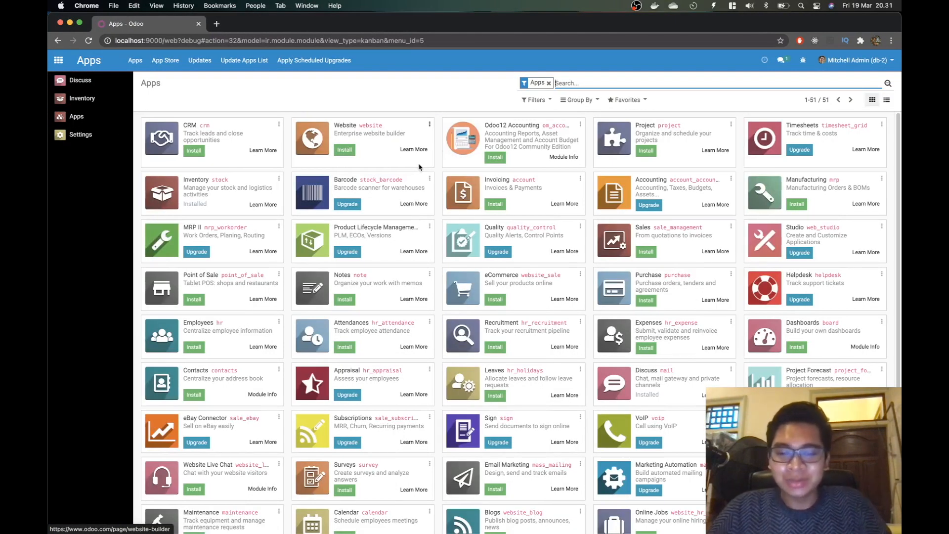
Step: Install Sales, then open Settings, which now lists 4 installed apps and 2 active users
click(645, 252)
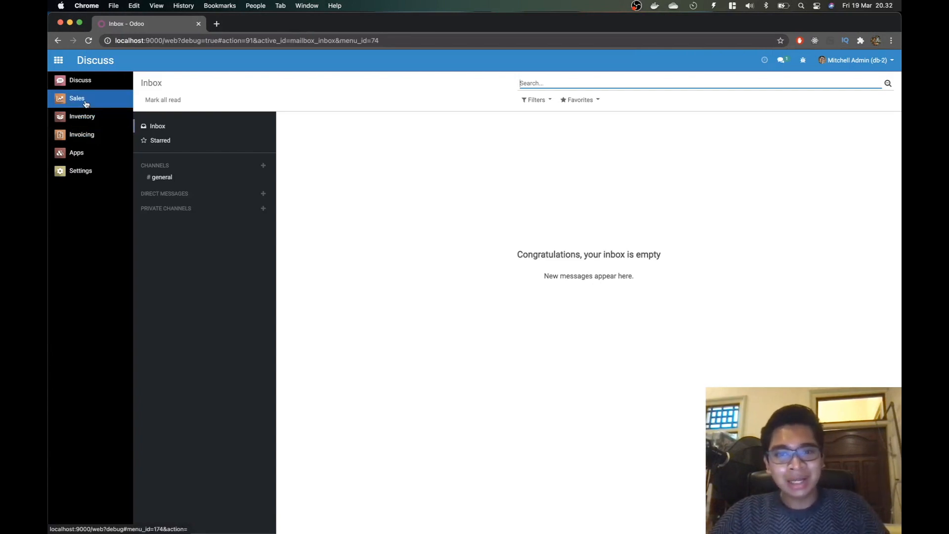
click(89, 177)
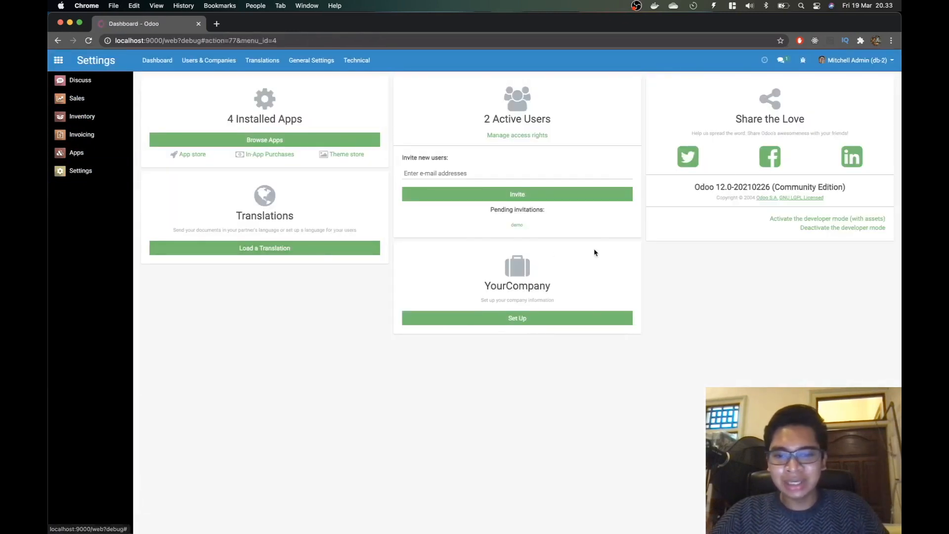
click(511, 140)
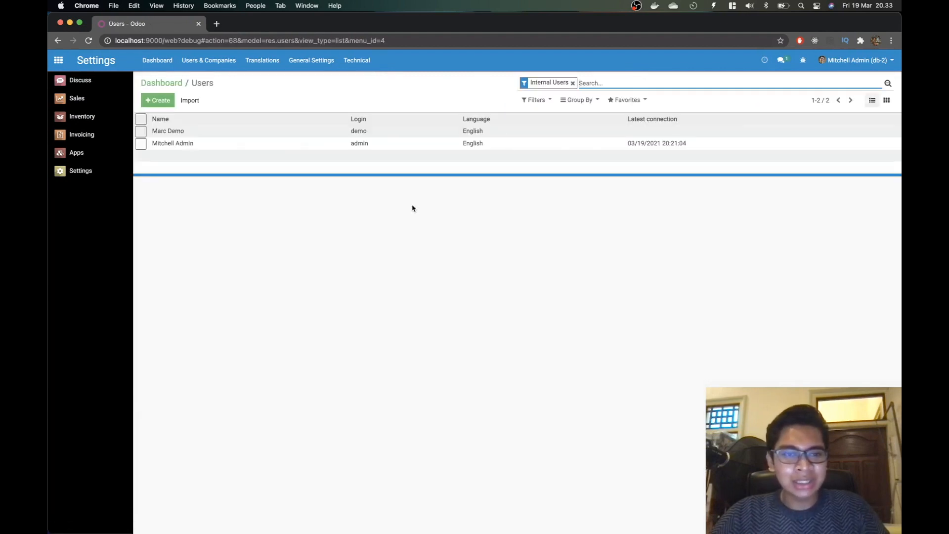
click(157, 100)
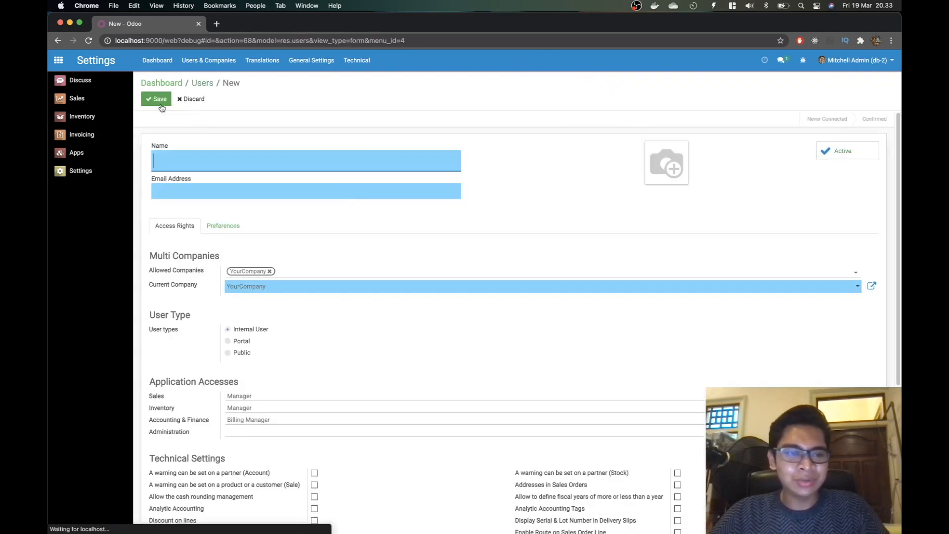
text(Ban Serep)
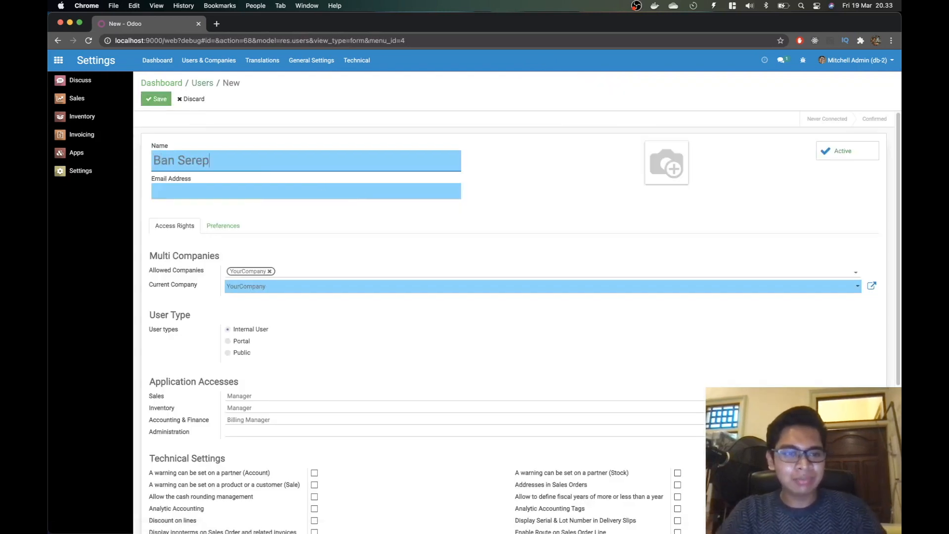
key(Tab)
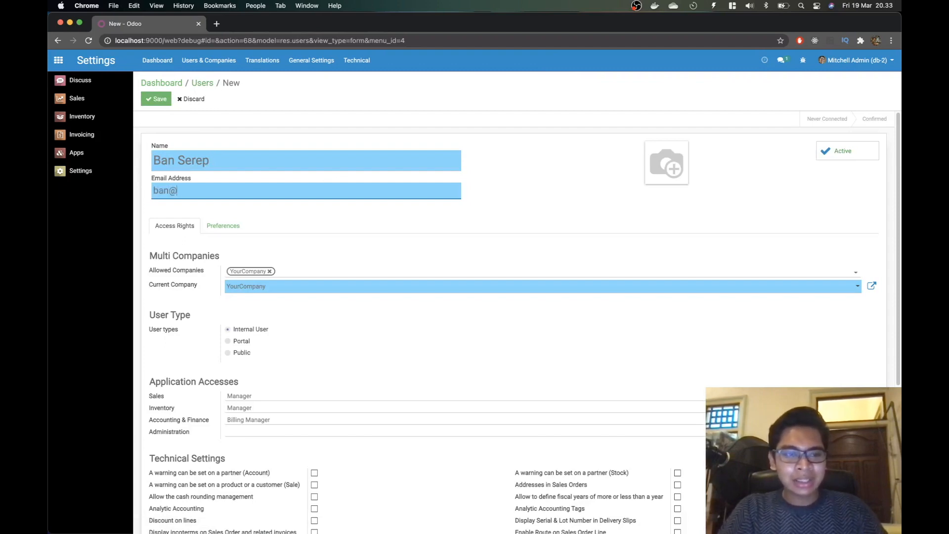
key(super+Tab)
key(super+Tab)
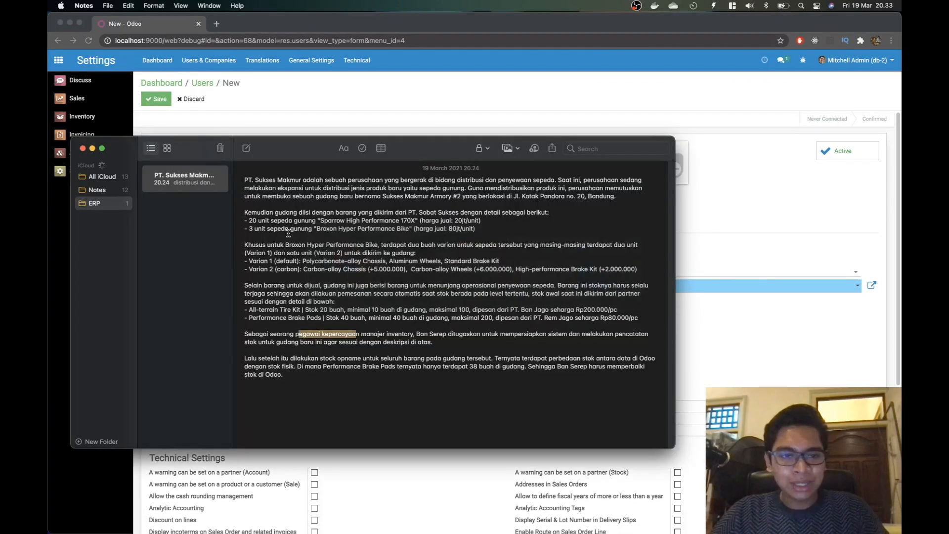
key(super+Tab)
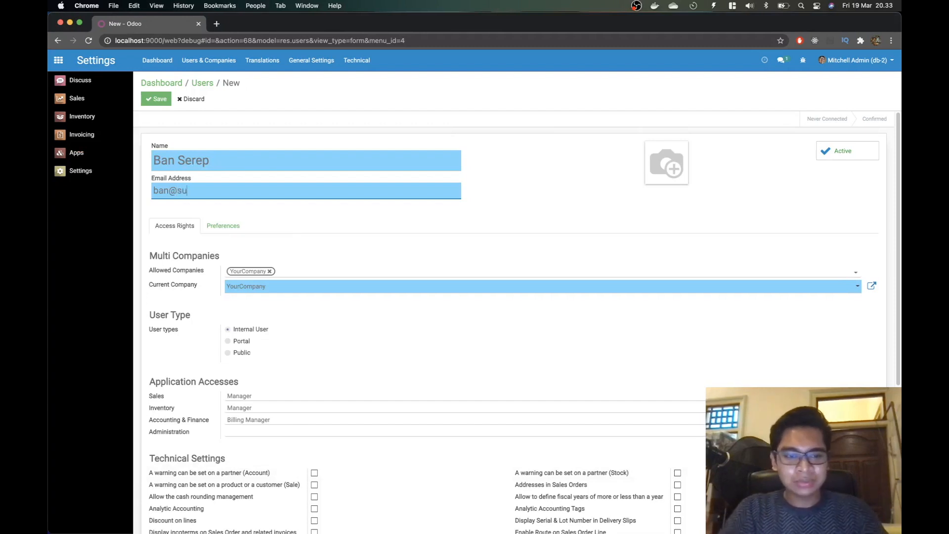
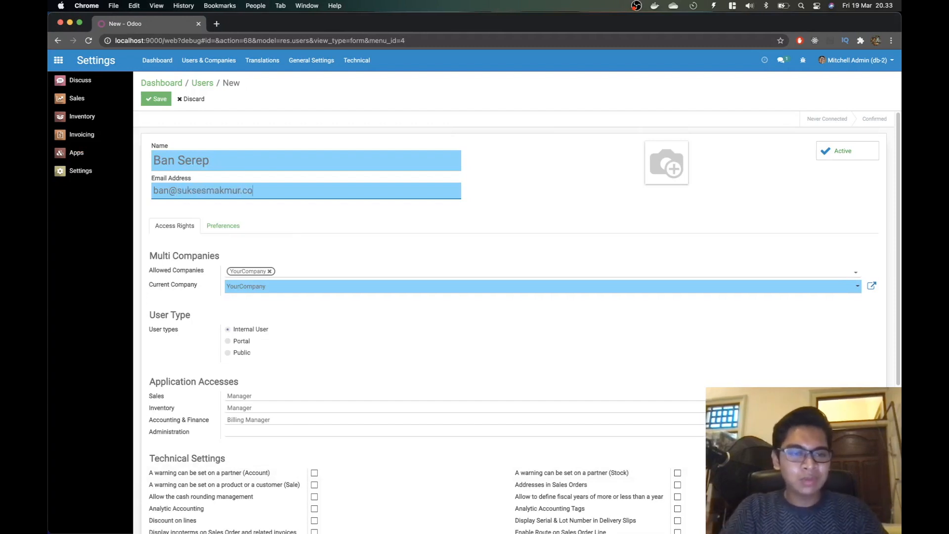
click(302, 286)
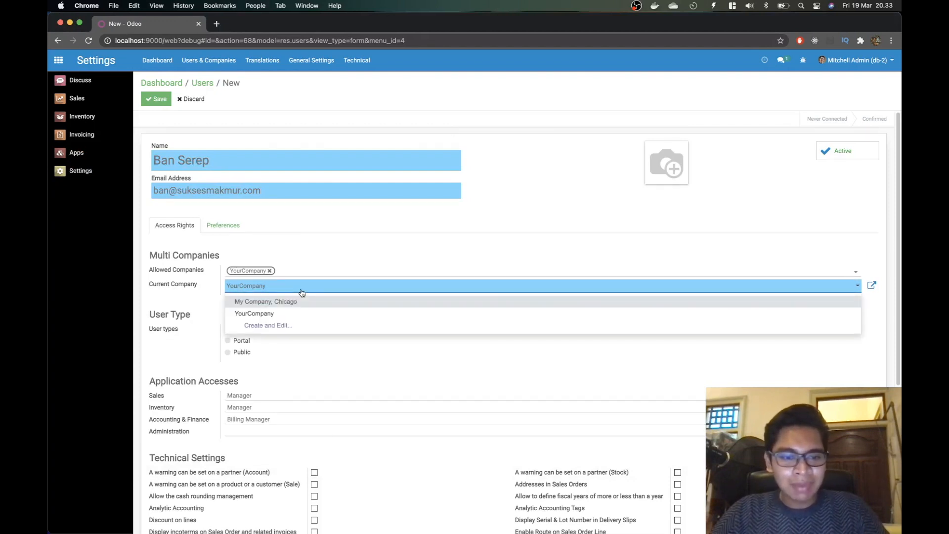
click(302, 293)
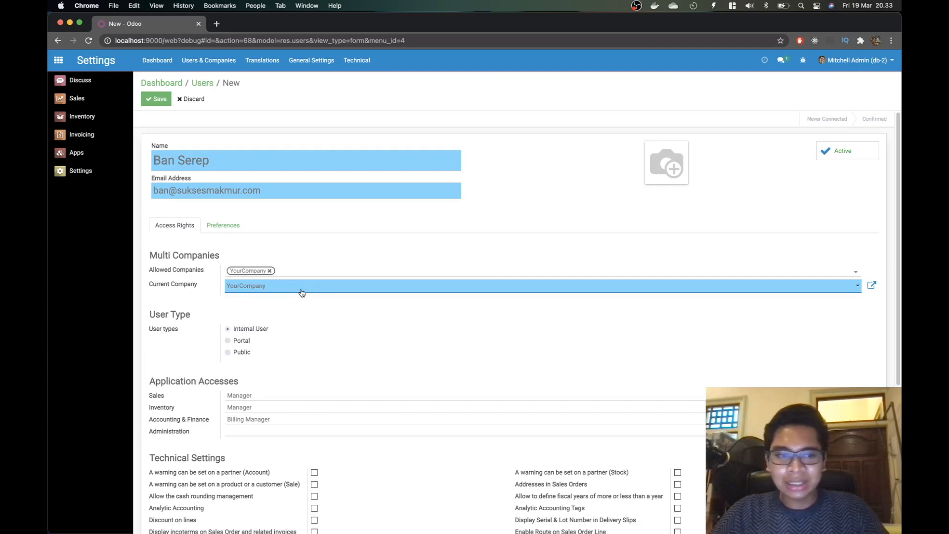
click(192, 104)
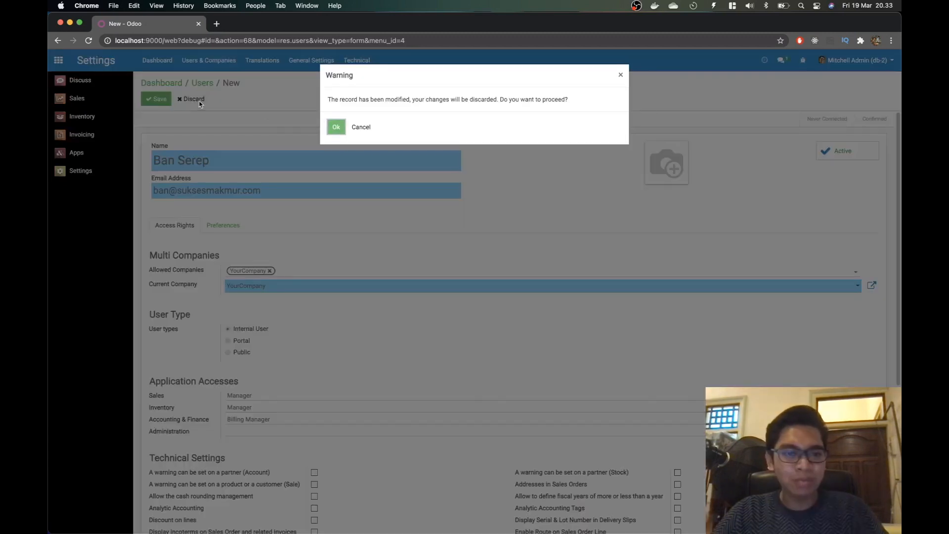
click(332, 125)
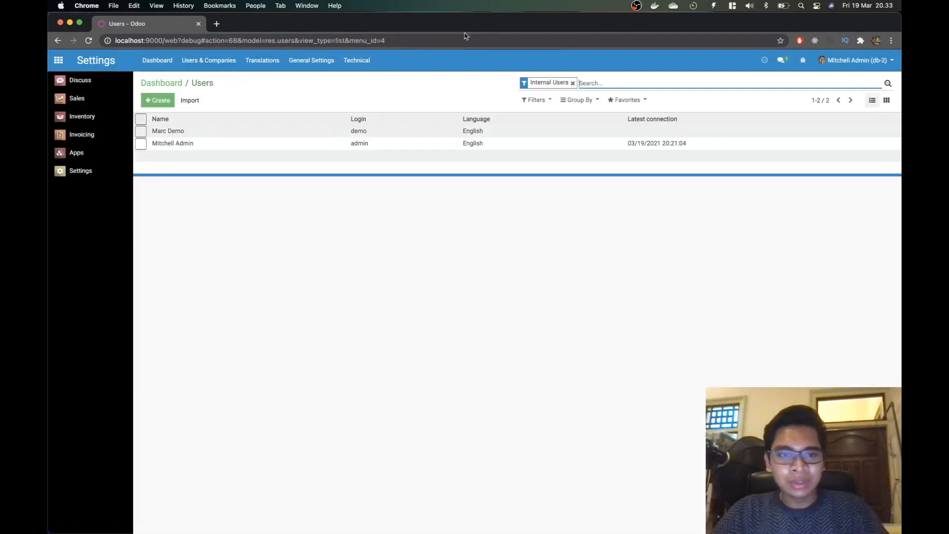
click(97, 179)
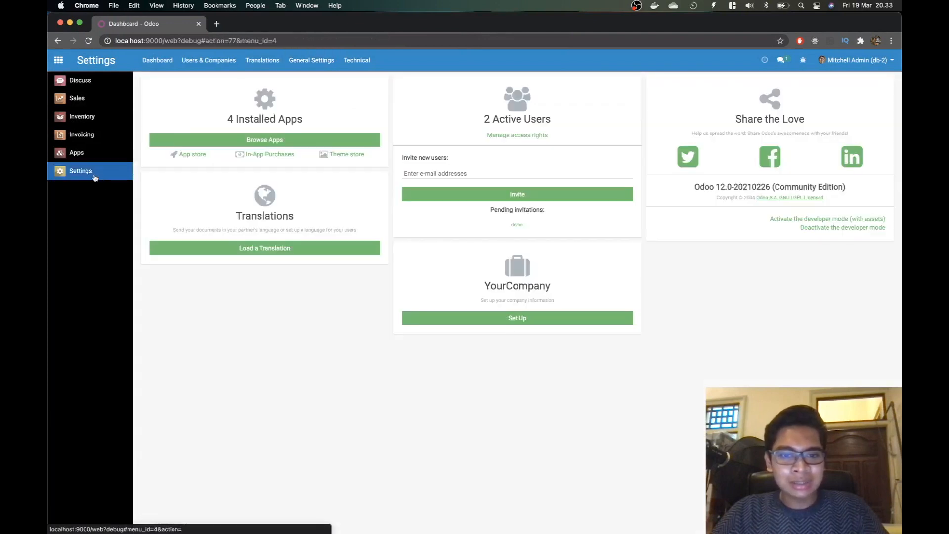
Step: Enter PT. Sukses Makmur as the company name
click(531, 319)
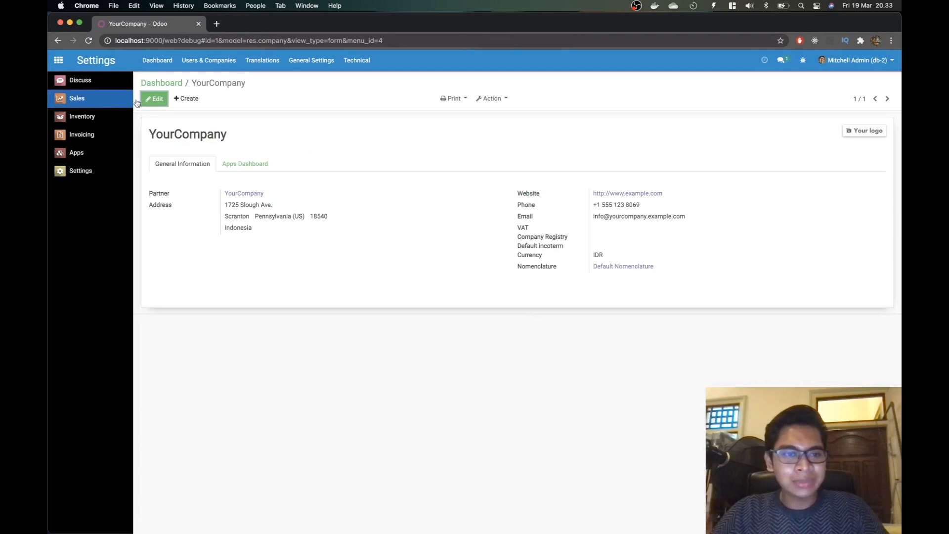
click(153, 98)
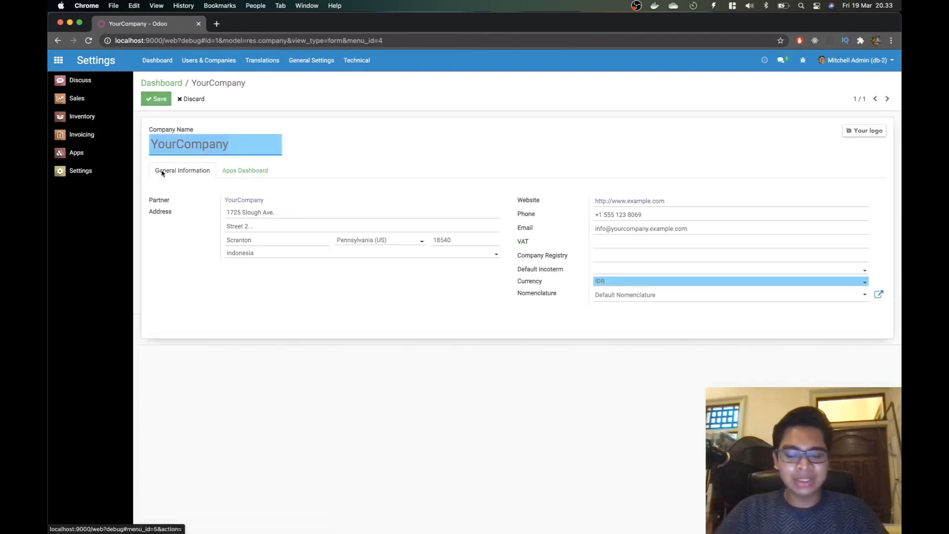
text(PT. Sukses Makmur)
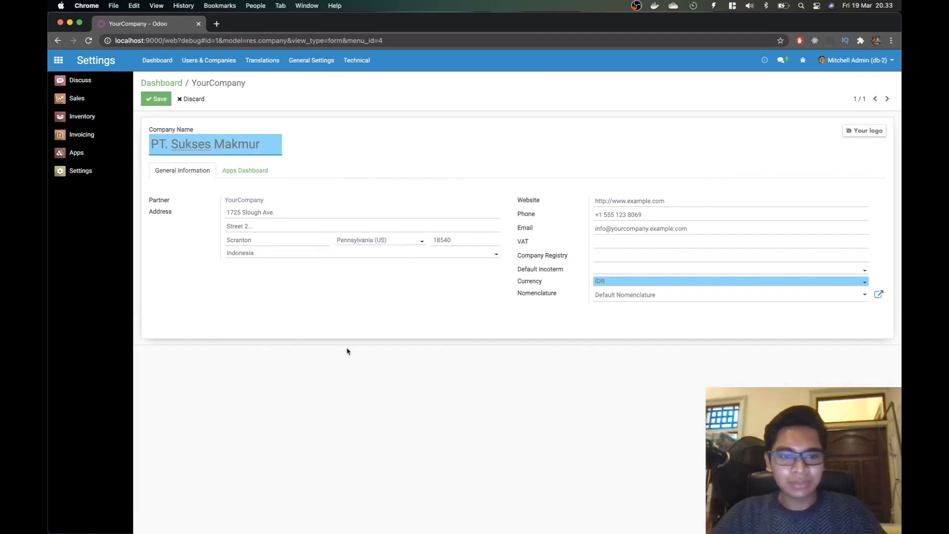
Step: Change the company street to Bandung, save, and open the Users list via Manage access rights
click(275, 213)
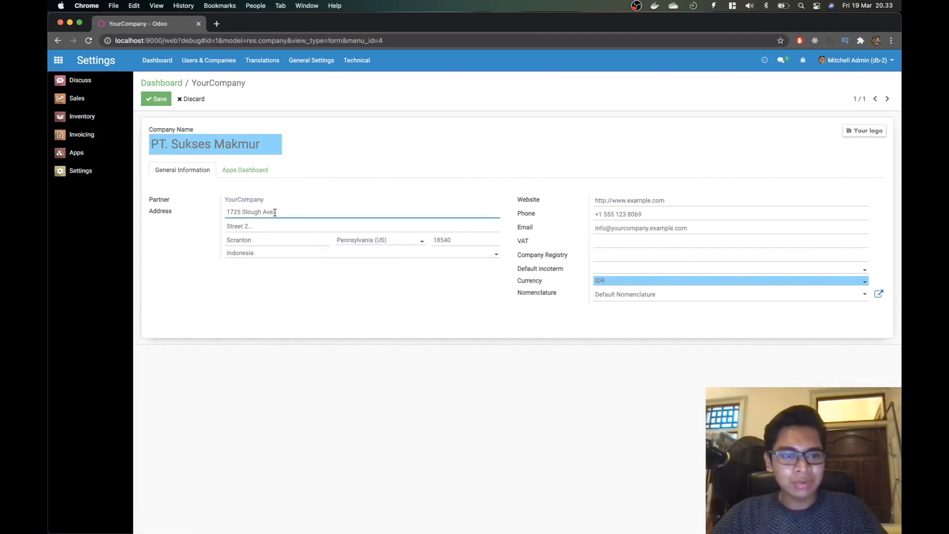
drag(288, 208, 221, 212)
key(super+Tab)
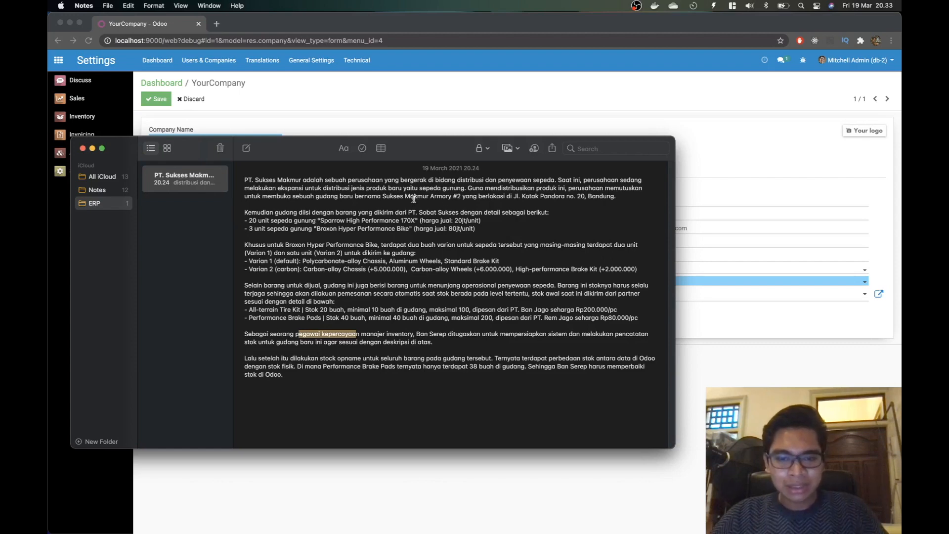
key(super+Tab)
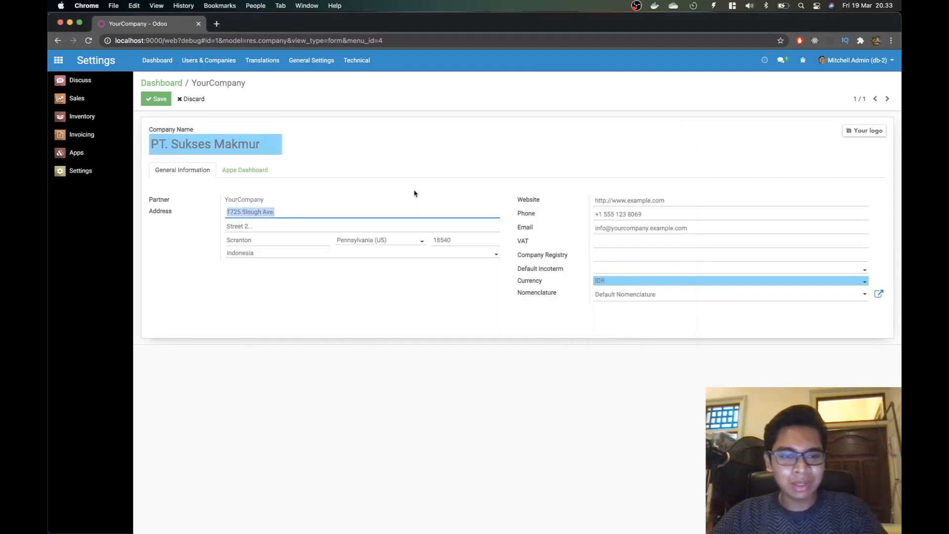
key(super+Tab)
key(super+Tab)
text(Bandung)
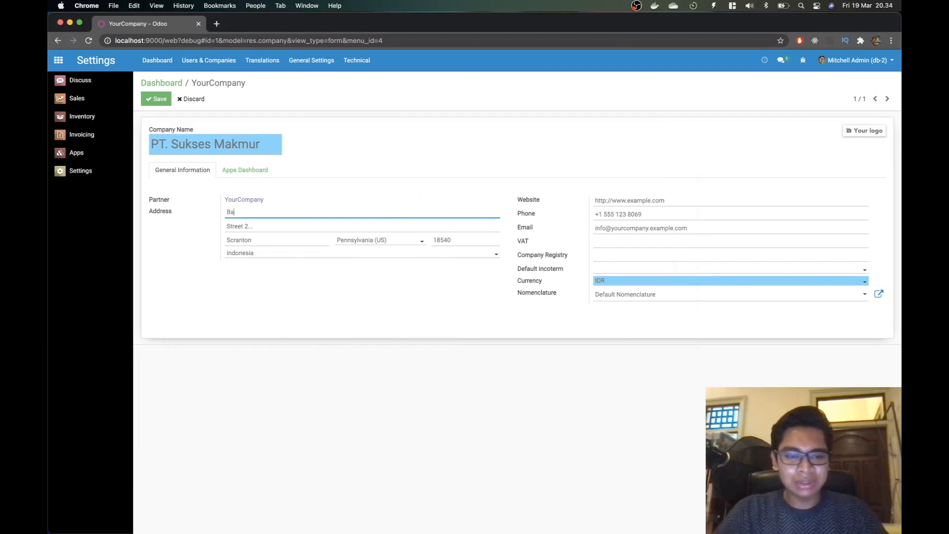
click(377, 345)
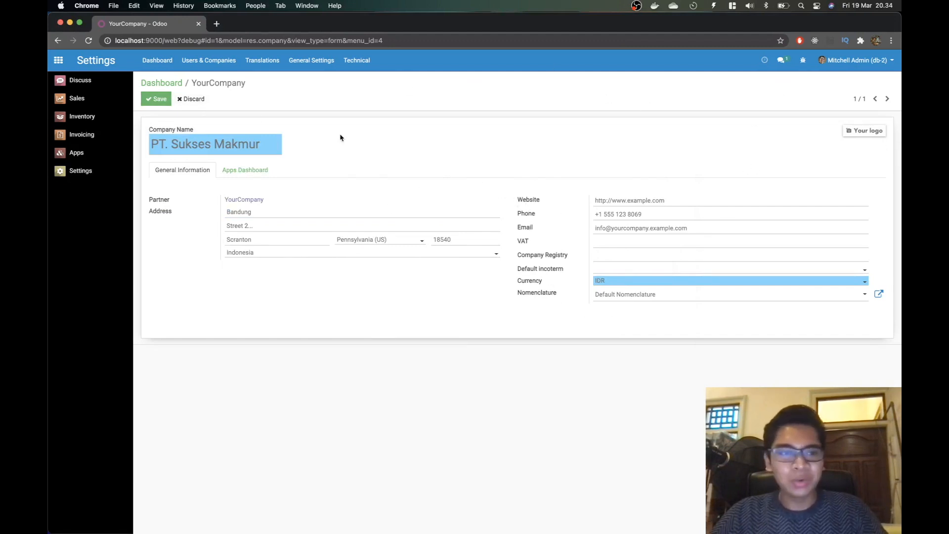
click(152, 100)
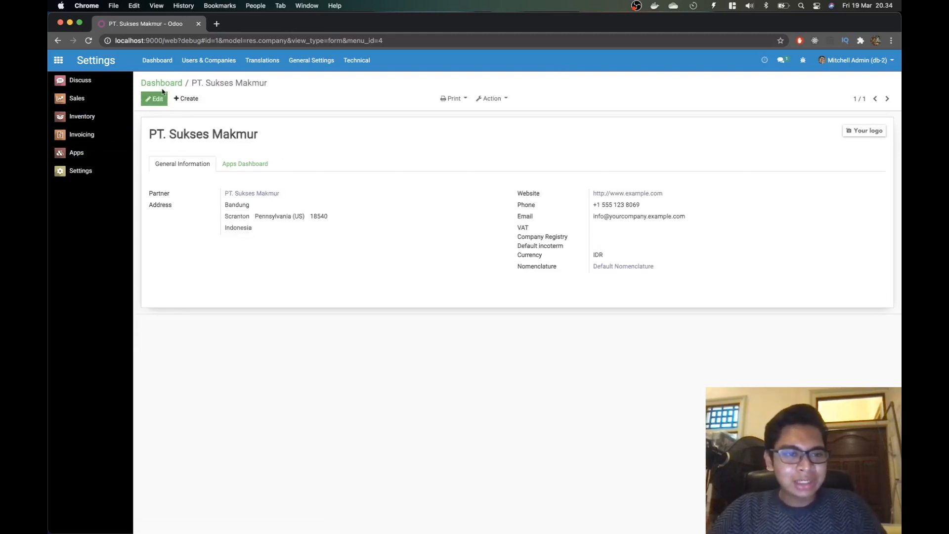
click(162, 85)
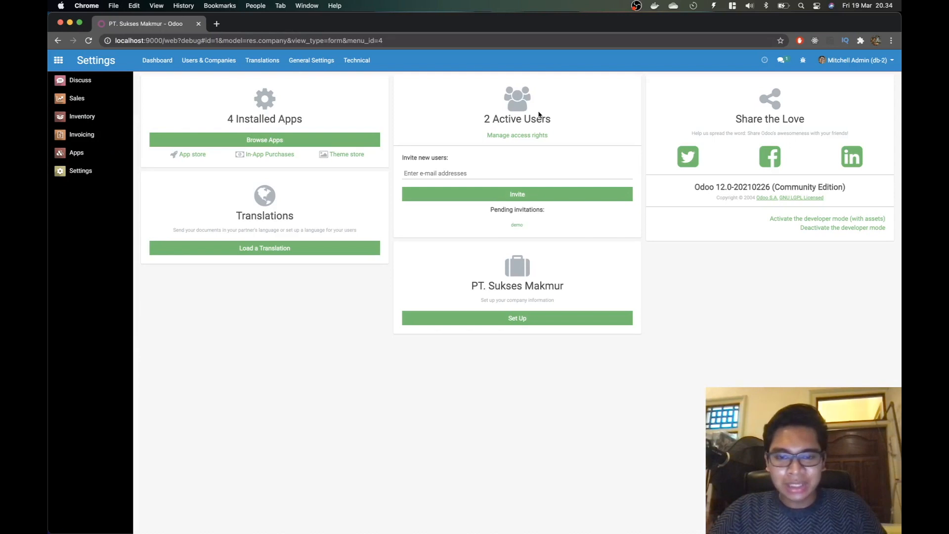
click(514, 134)
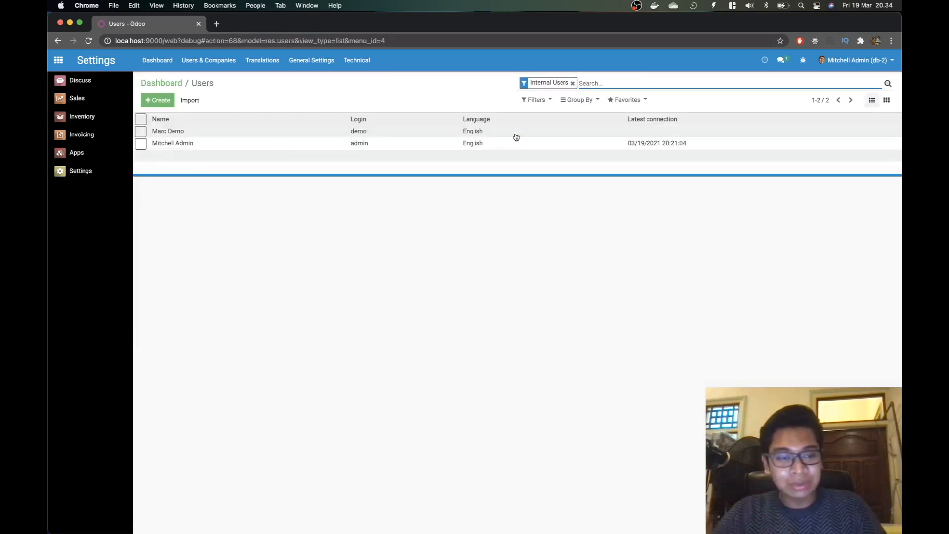
Step: Create a new user with the inventory manager's name and the suggested e-mail address
click(158, 100)
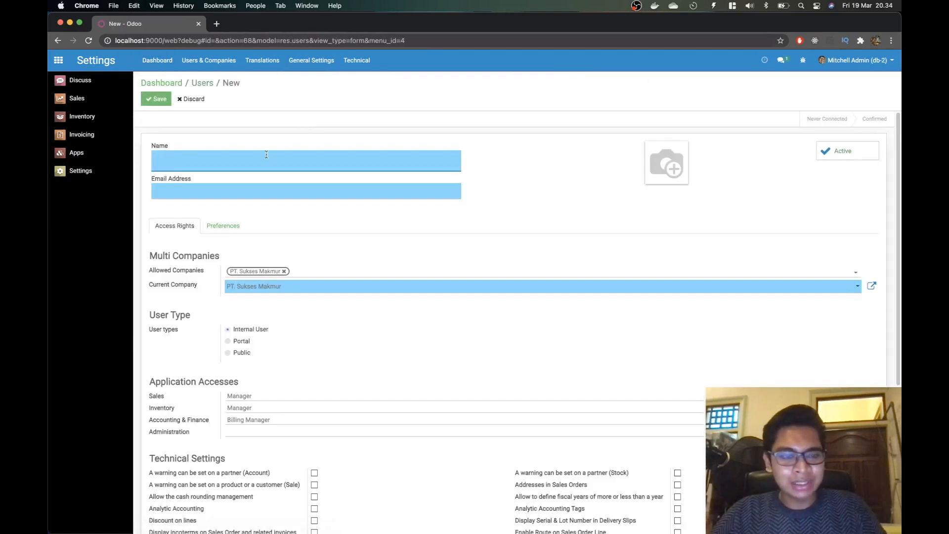
text(Ban Serep)
key(Tab)
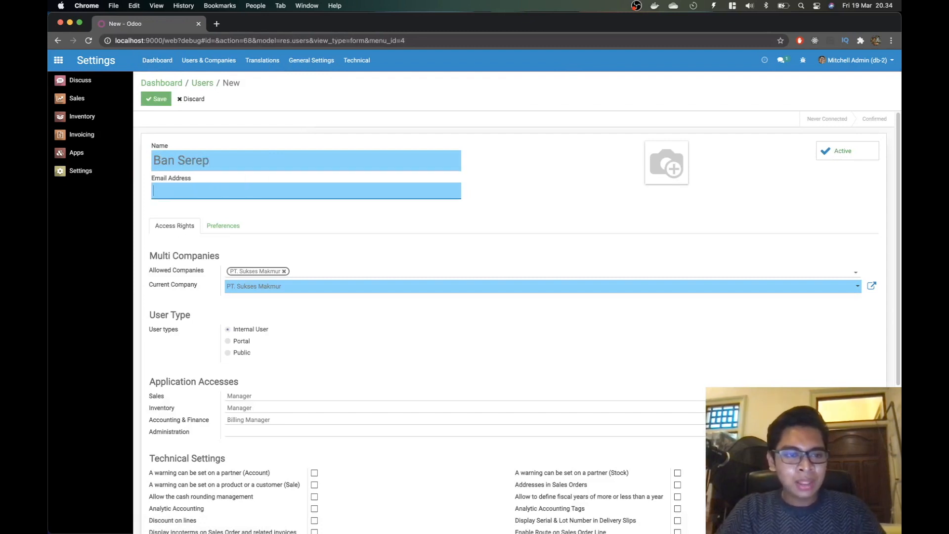
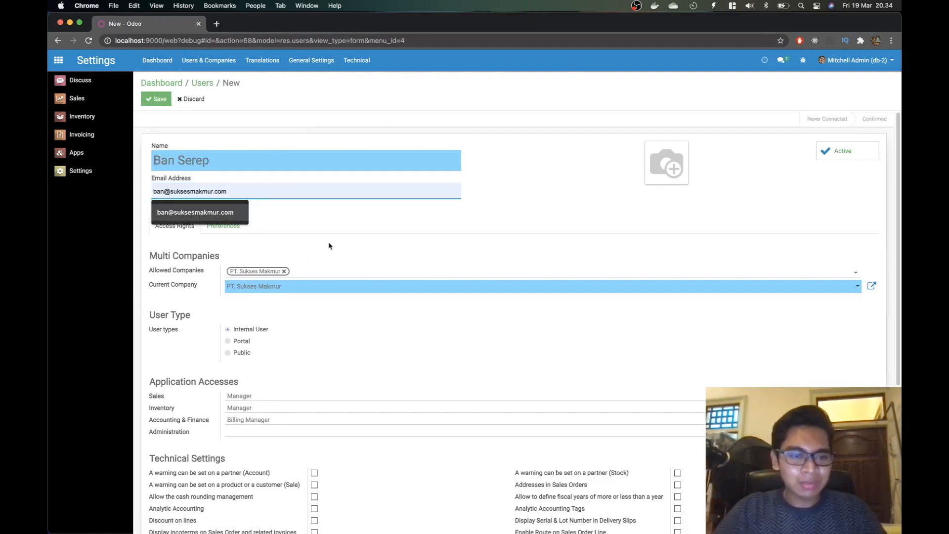
click(310, 257)
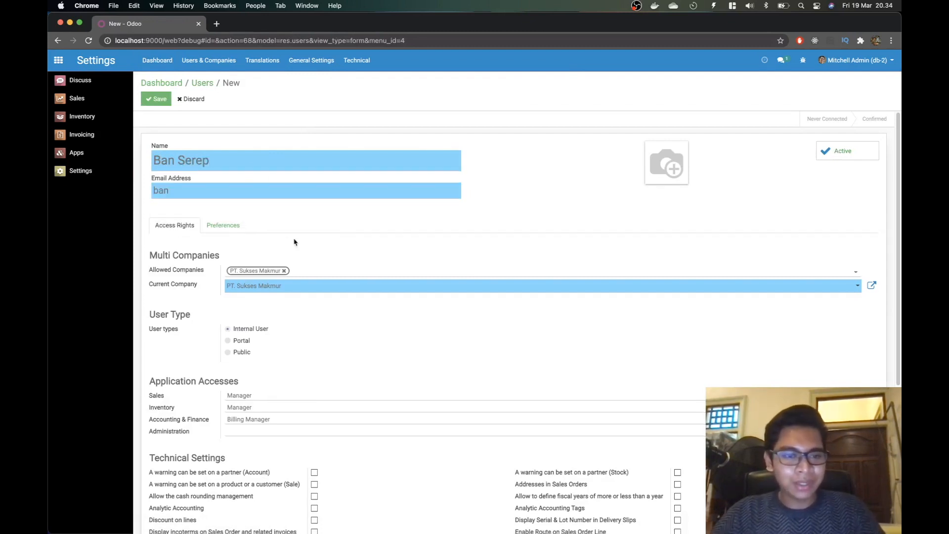
click(254, 194)
click(244, 212)
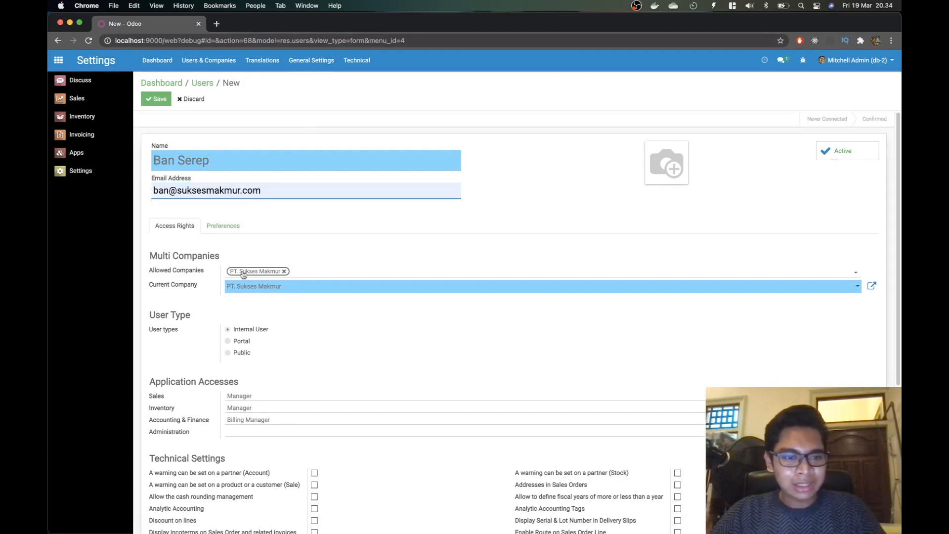
Step: Give the user Inventory: Manager and Sales: User: All Documents, clear Accounting, and save
scroll(243, 275, down, 1)
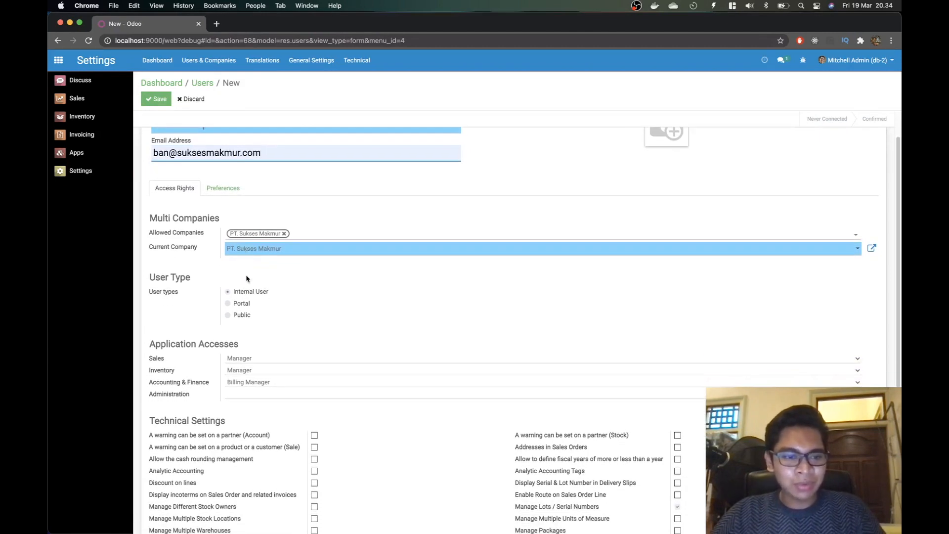
scroll(247, 279, down, 2)
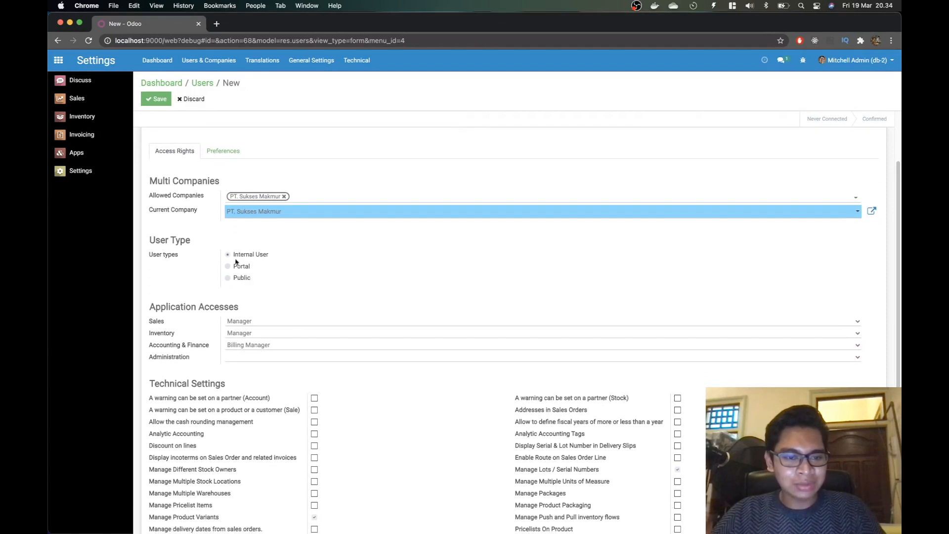
scroll(236, 262, down, 2)
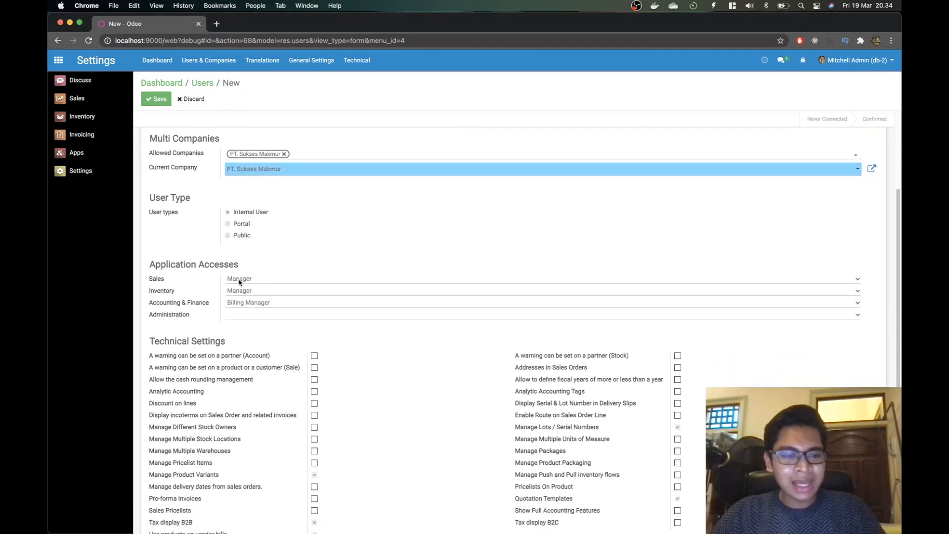
click(241, 290)
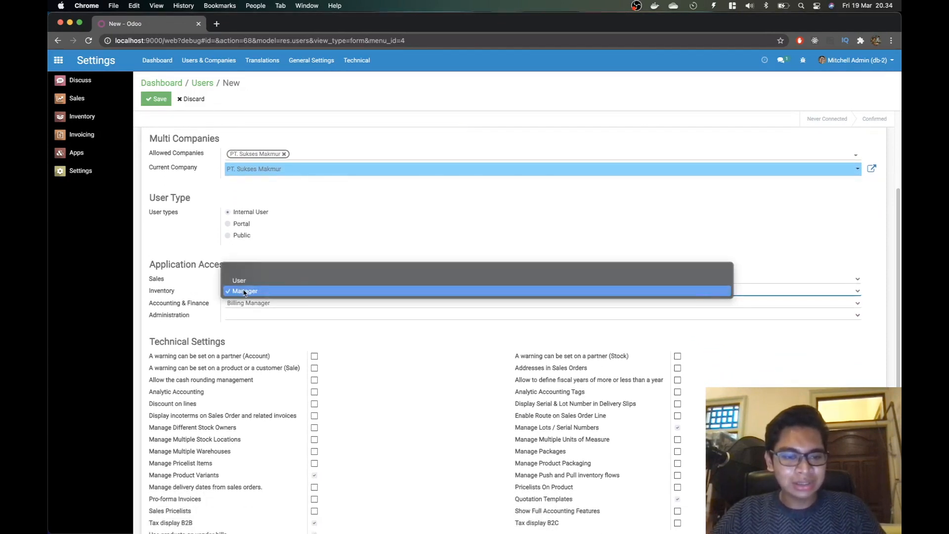
click(244, 292)
click(241, 279)
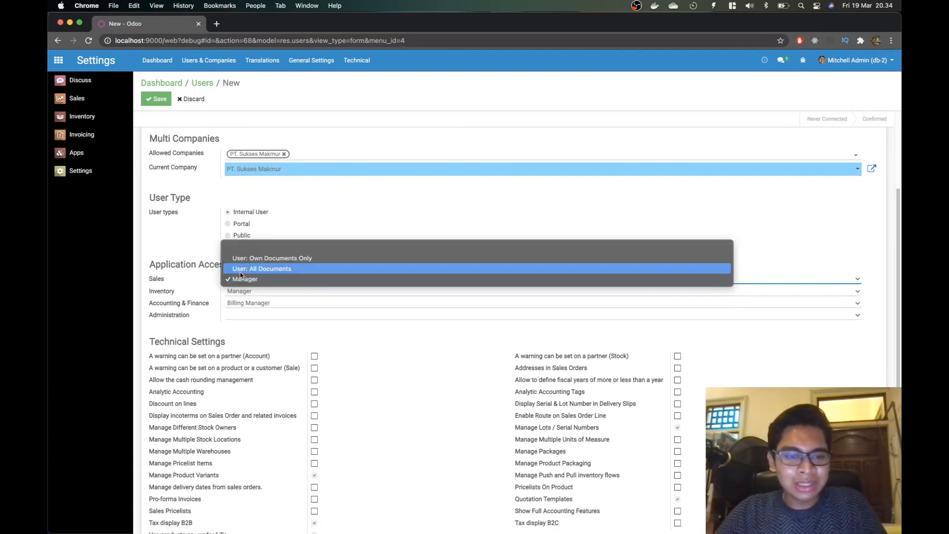
click(242, 270)
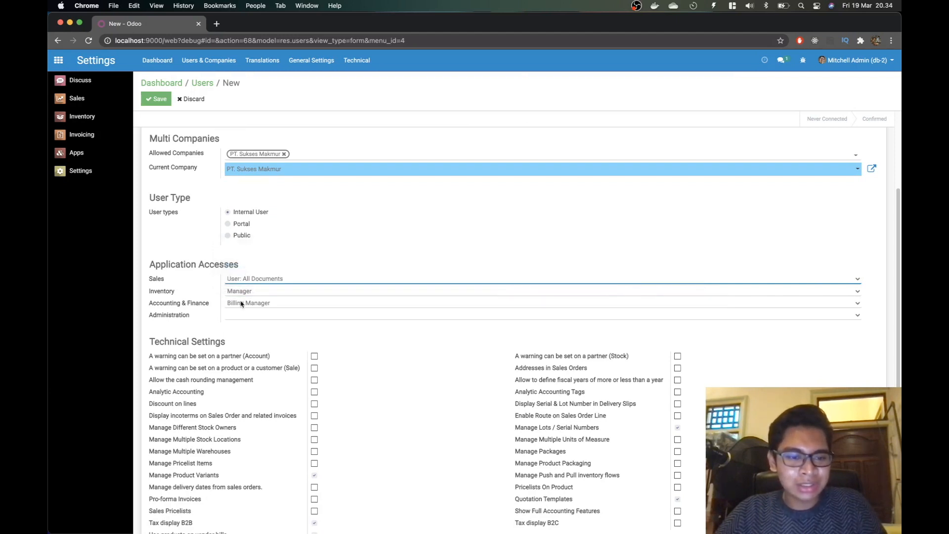
click(241, 304)
click(242, 285)
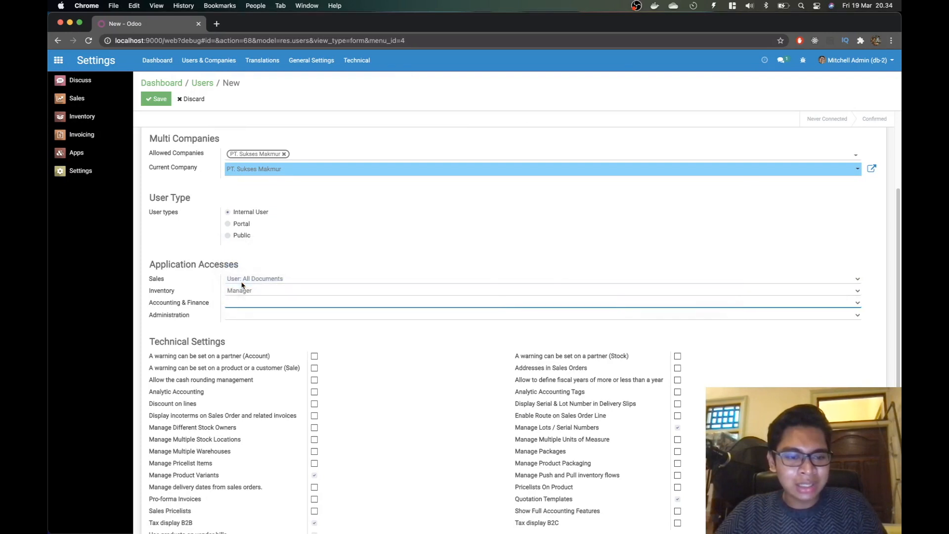
scroll(307, 395, down, 5)
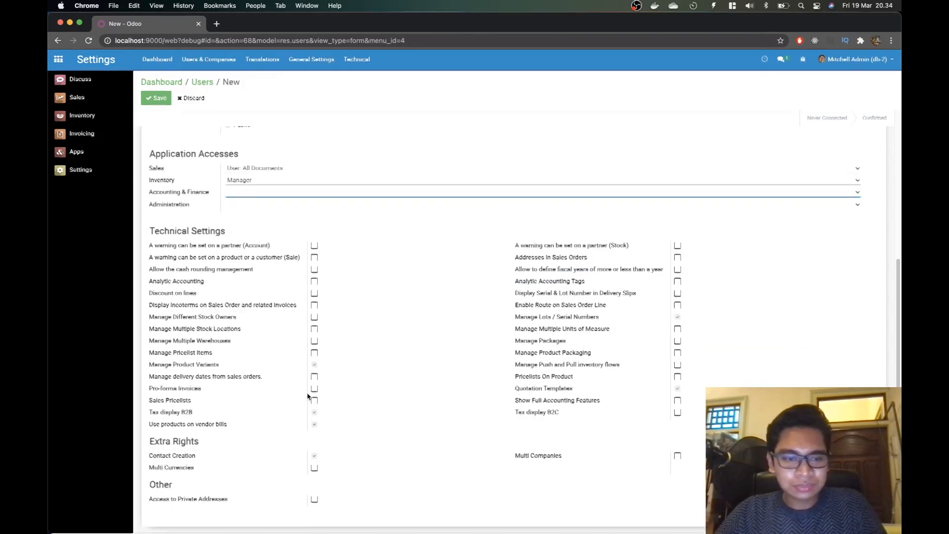
scroll(359, 365, up, 2)
scroll(359, 366, up, 4)
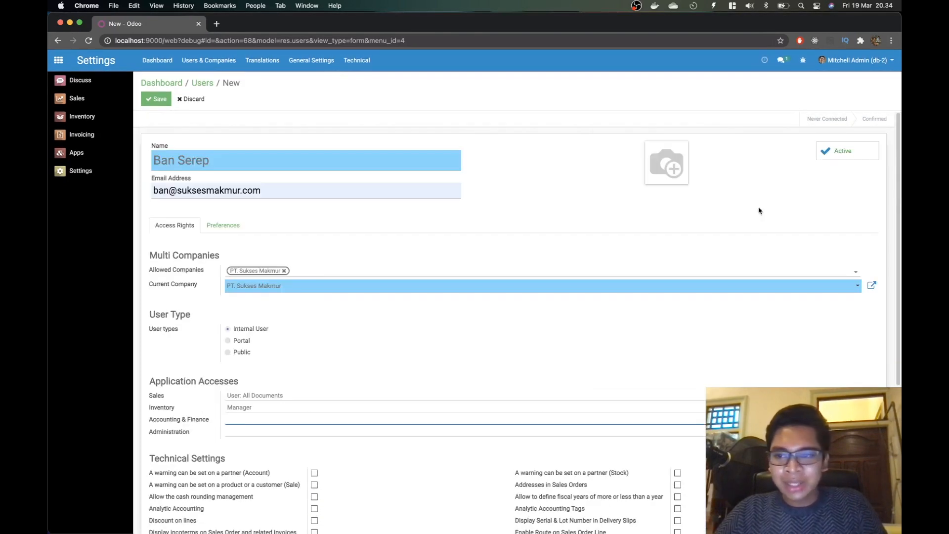
click(157, 99)
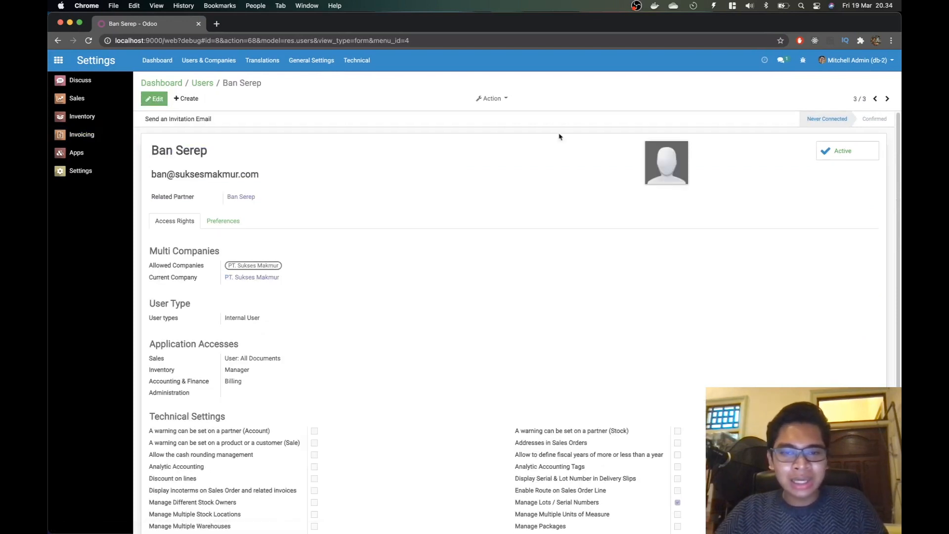
Step: Set a new login password for the user via Change Password and dismiss Chrome's breach warning
click(492, 99)
click(505, 139)
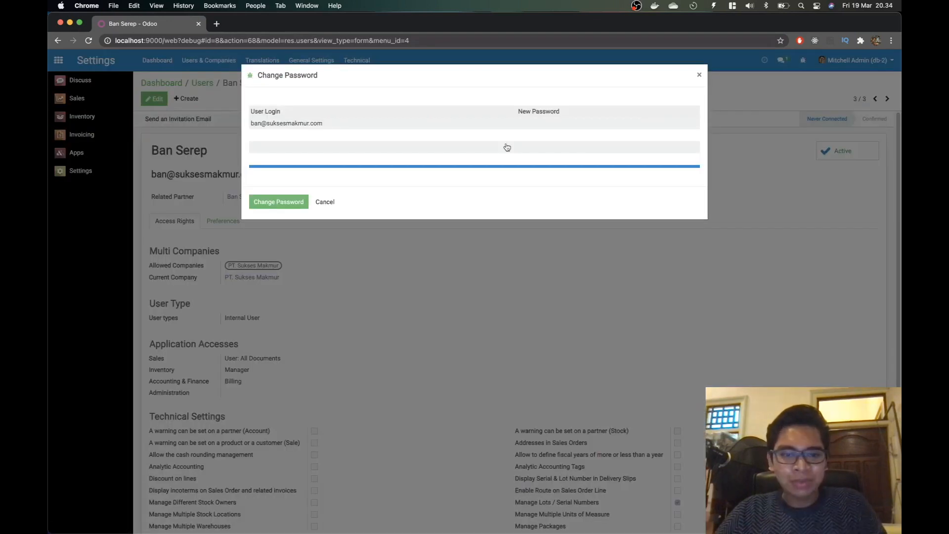
click(539, 123)
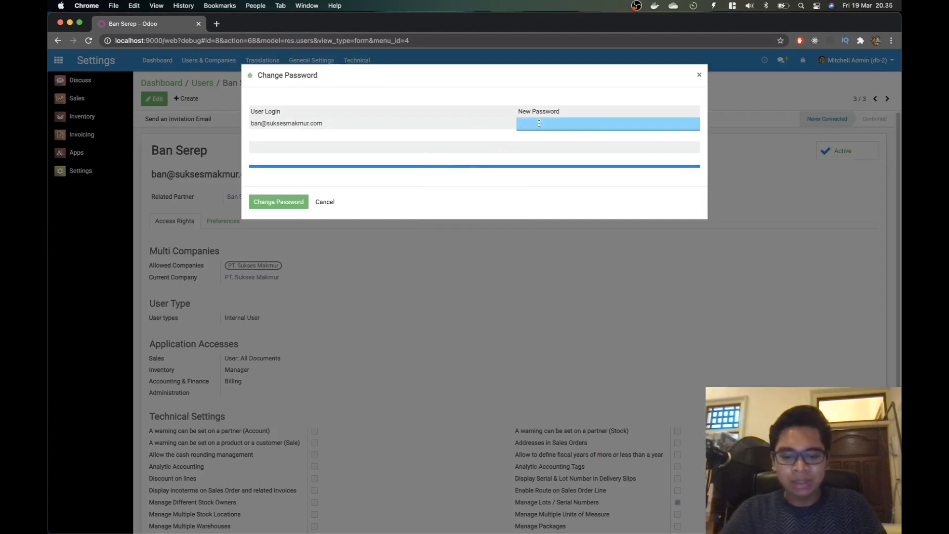
text(••••)
key(BackSpace)
key(BackSpace)
key(BackSpace)
key(BackSpace)
text(••••)
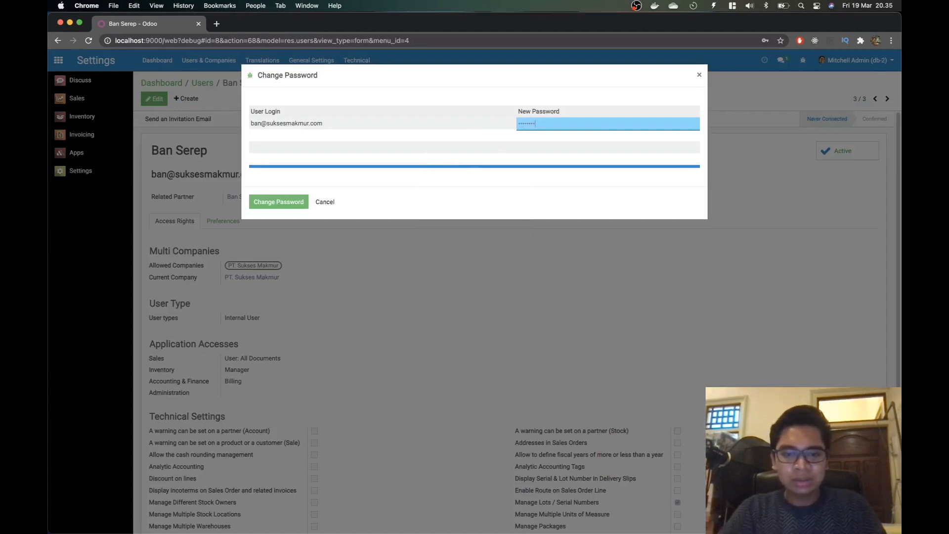
click(291, 203)
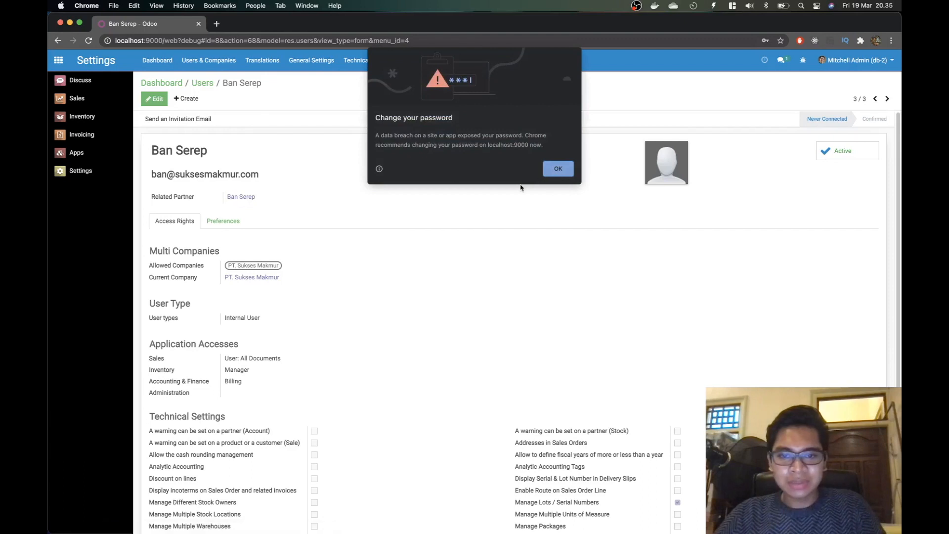
click(562, 169)
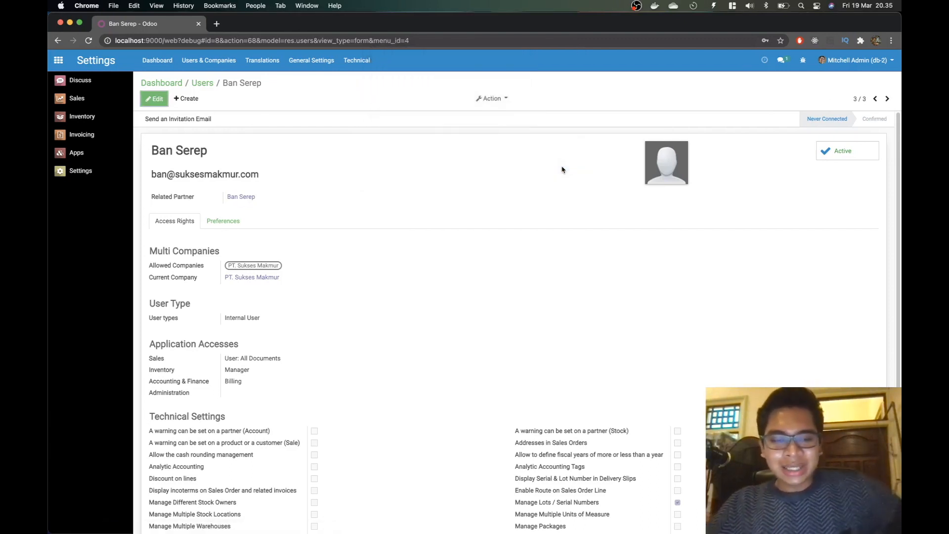
Step: Log out of admin and sign in to db-2 with the inventory manager's saved e-mail and password
click(855, 61)
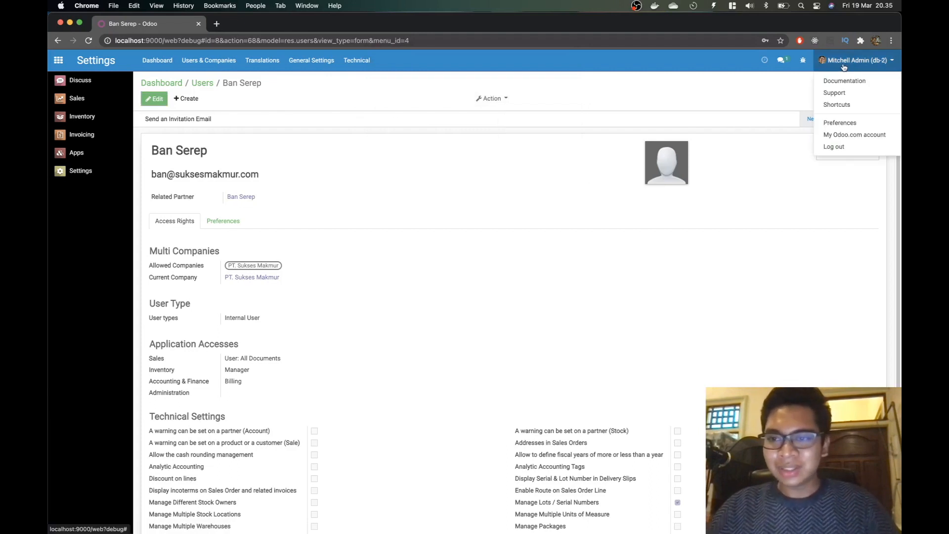
click(846, 148)
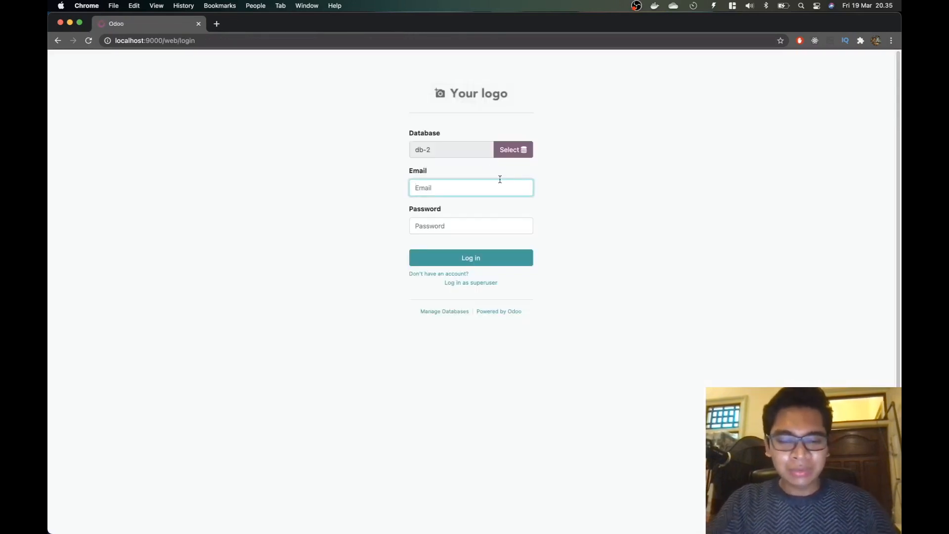
text(ban)
key(Down)
key(Tab)
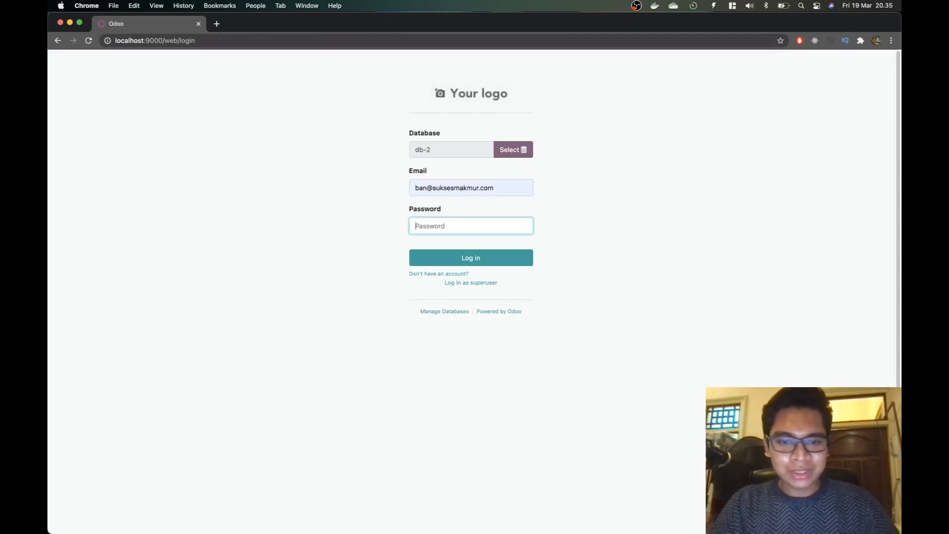
text(********)
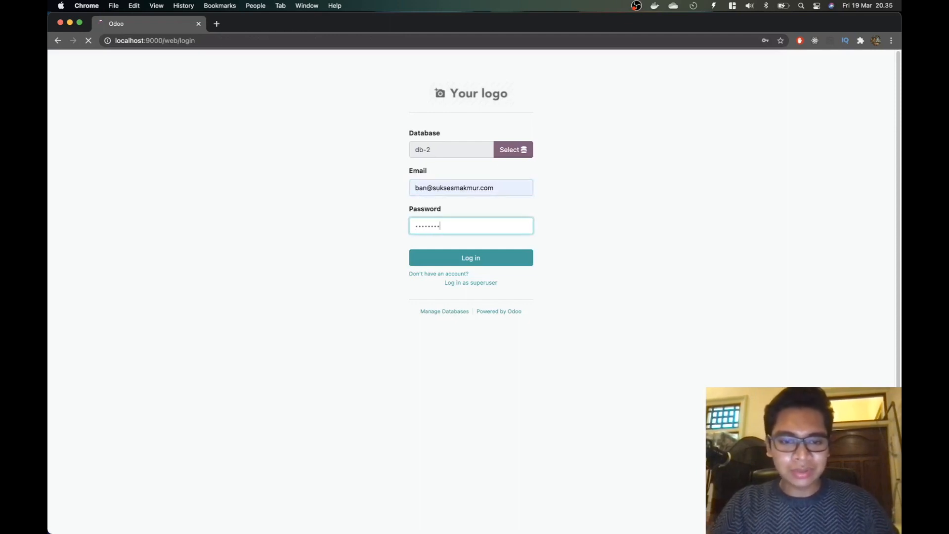
key(Return)
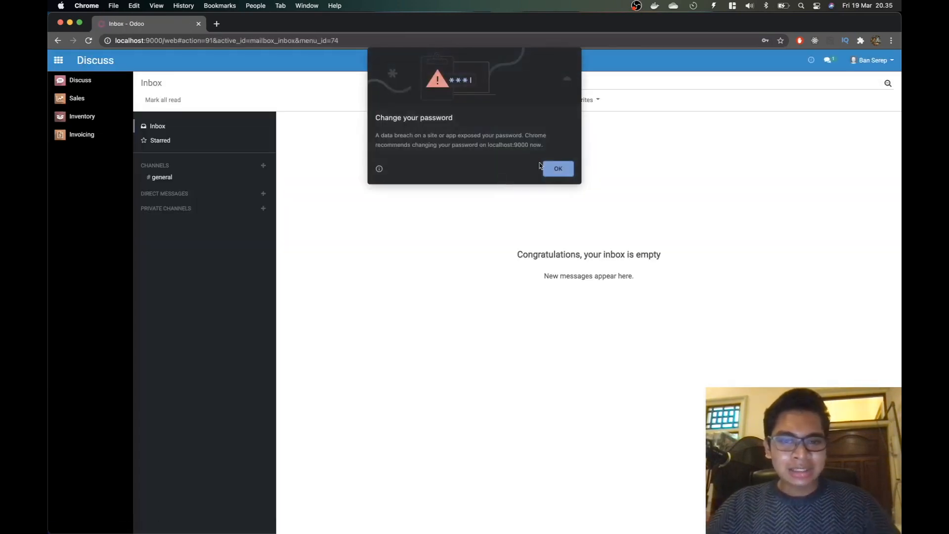
click(553, 170)
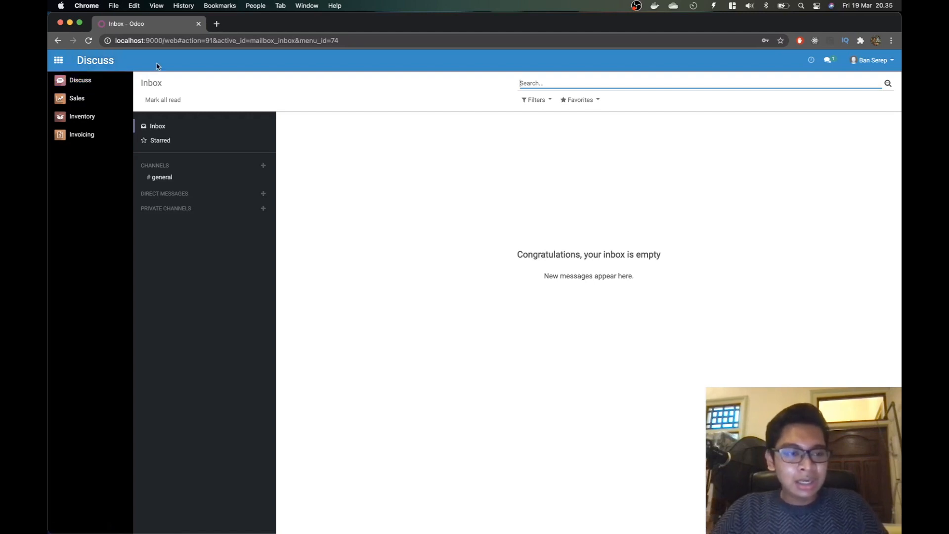
key(super+Tab)
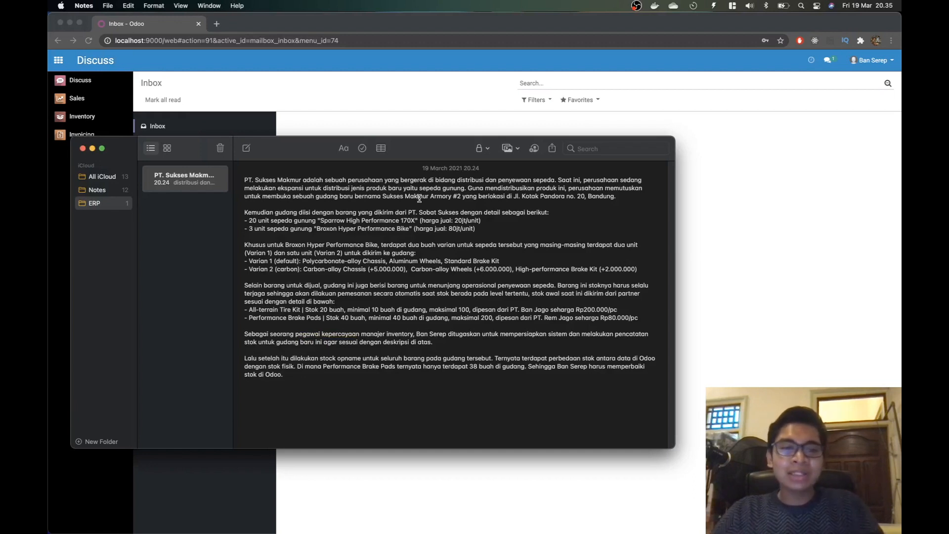
key(super+Tab)
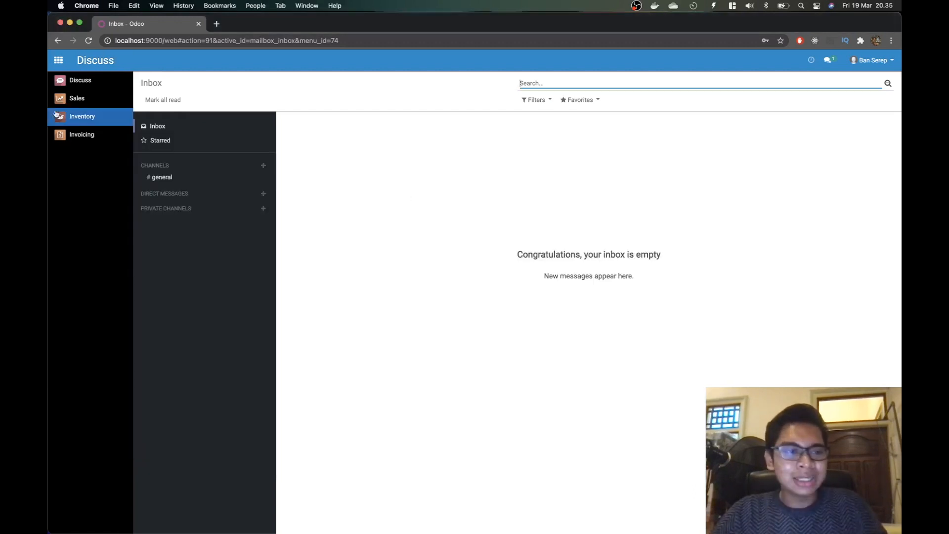
Step: Review the list under Inventory > Configuration > Warehouses, then log out of the inventory account
click(98, 117)
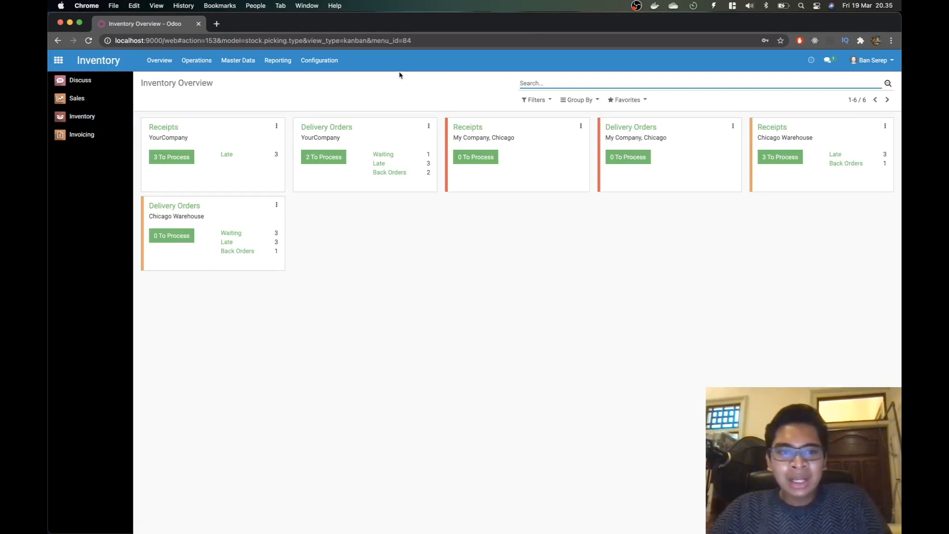
click(319, 61)
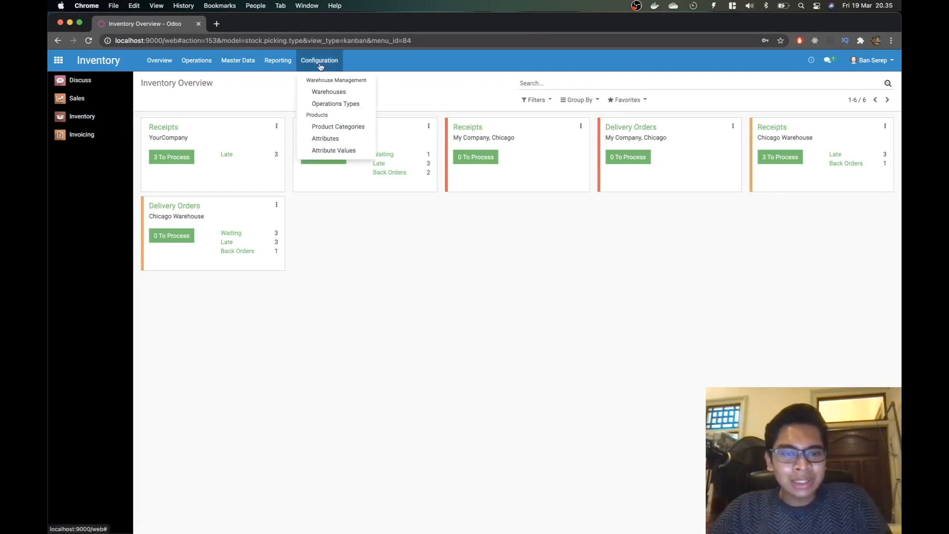
click(331, 92)
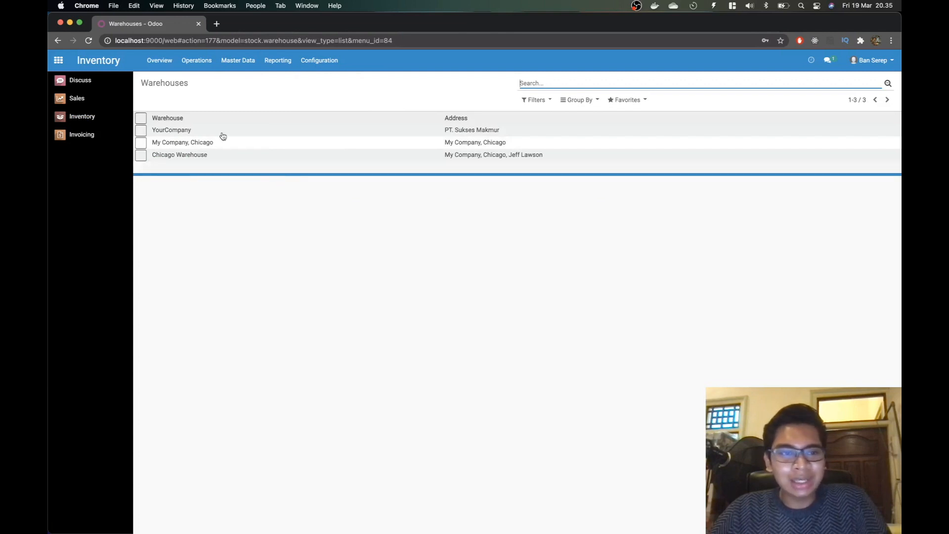
click(166, 105)
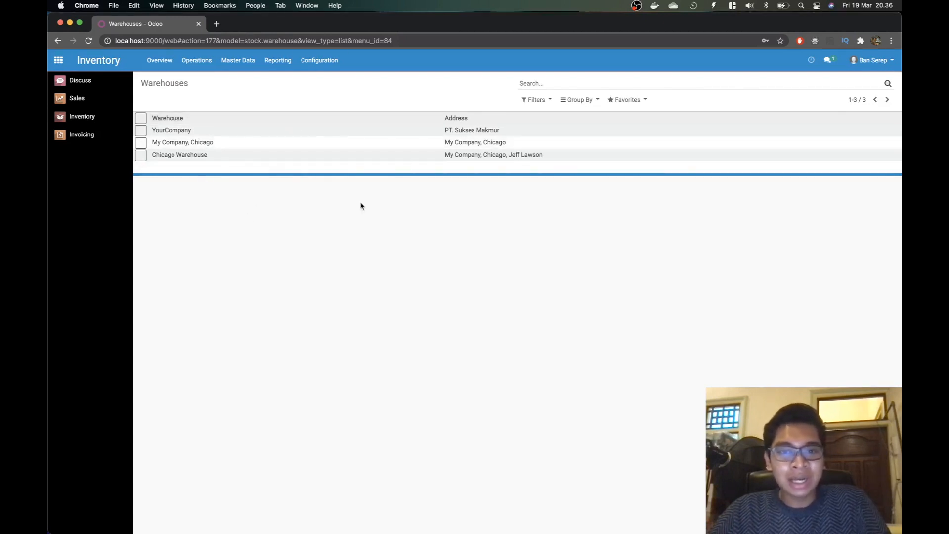
click(320, 60)
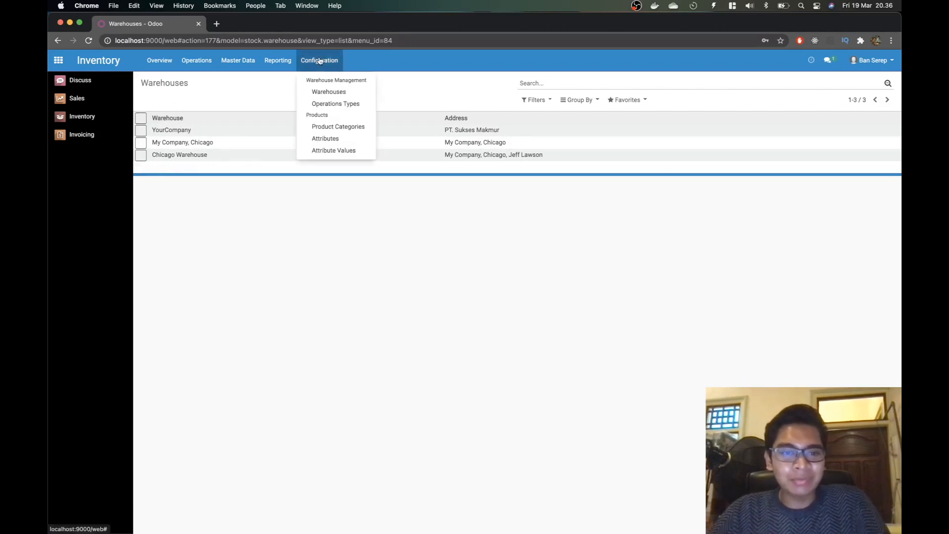
click(329, 91)
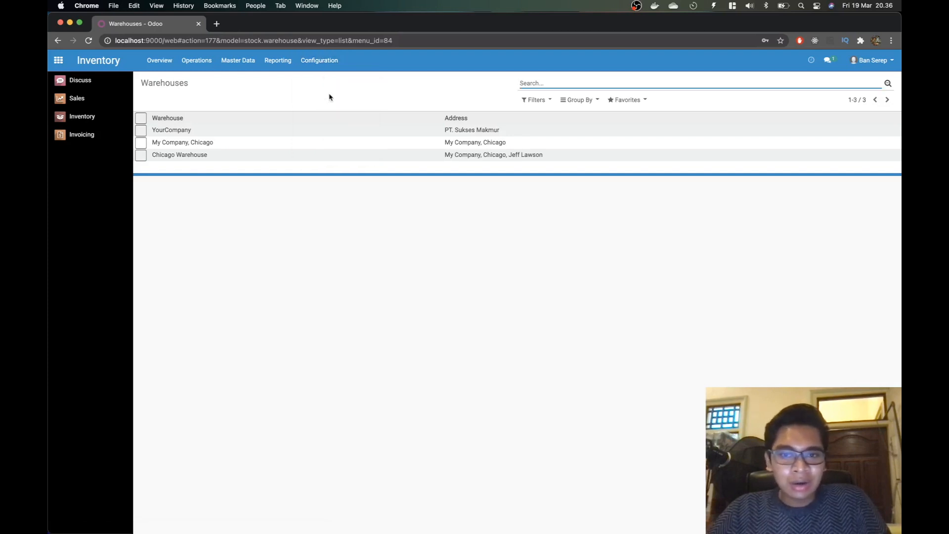
click(319, 61)
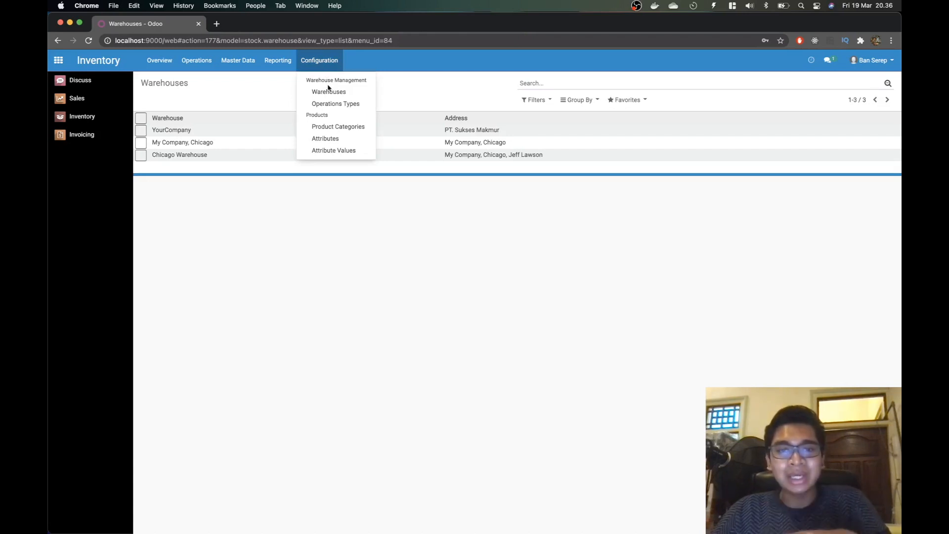
click(285, 92)
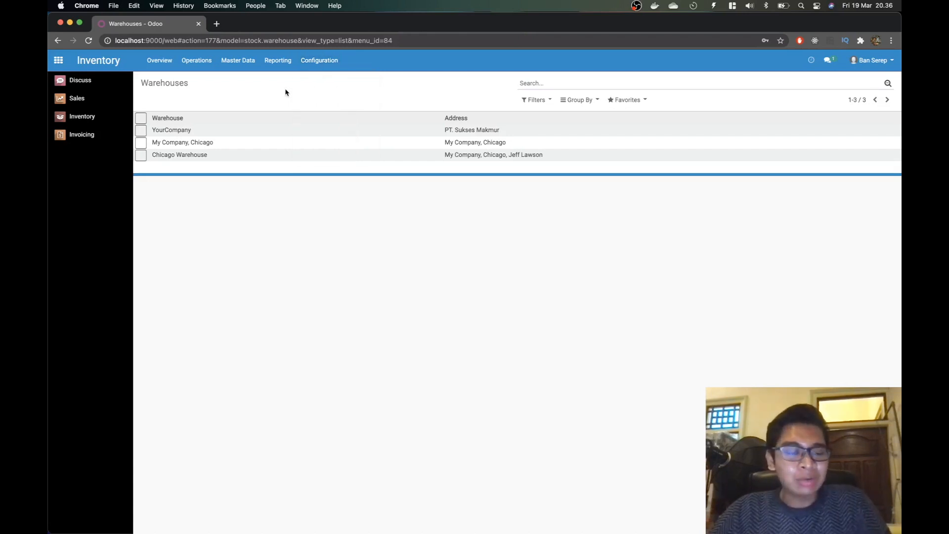
click(317, 60)
click(292, 87)
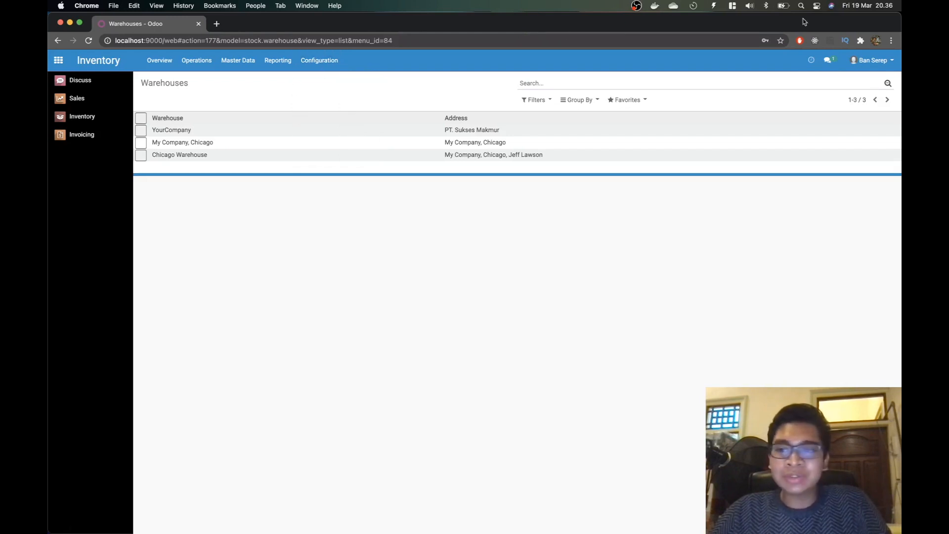
click(882, 62)
click(861, 150)
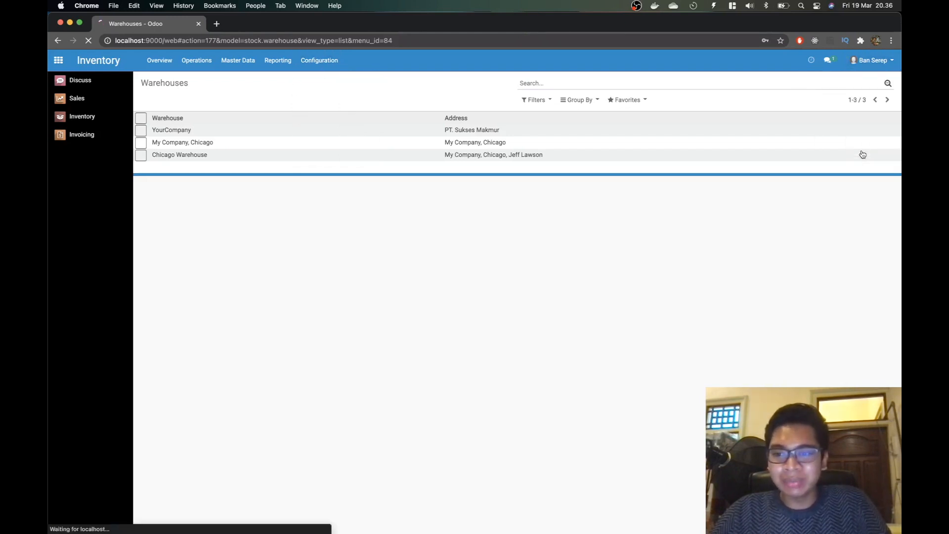
Step: Sign in with the admin account and dismiss Chrome's password warning
text(admin)
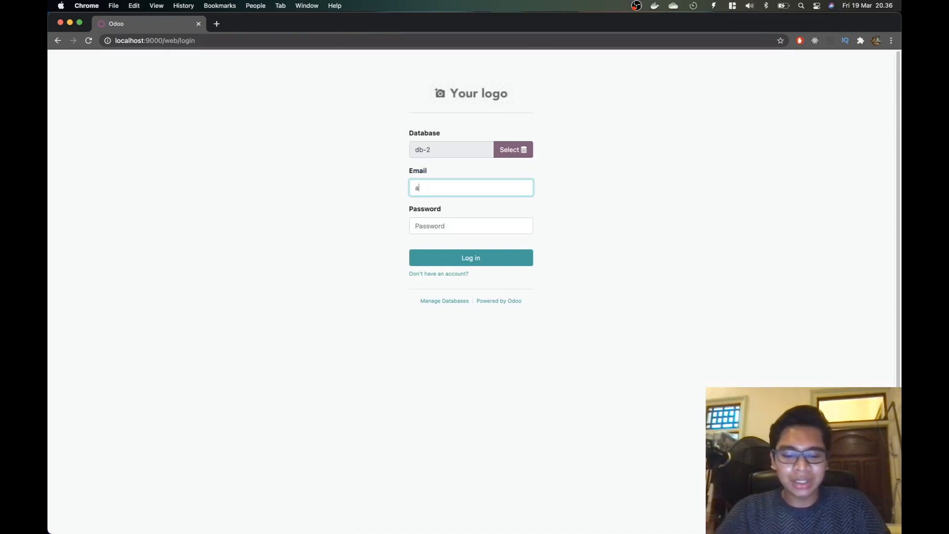
key(Tab)
text(admin)
key(Return)
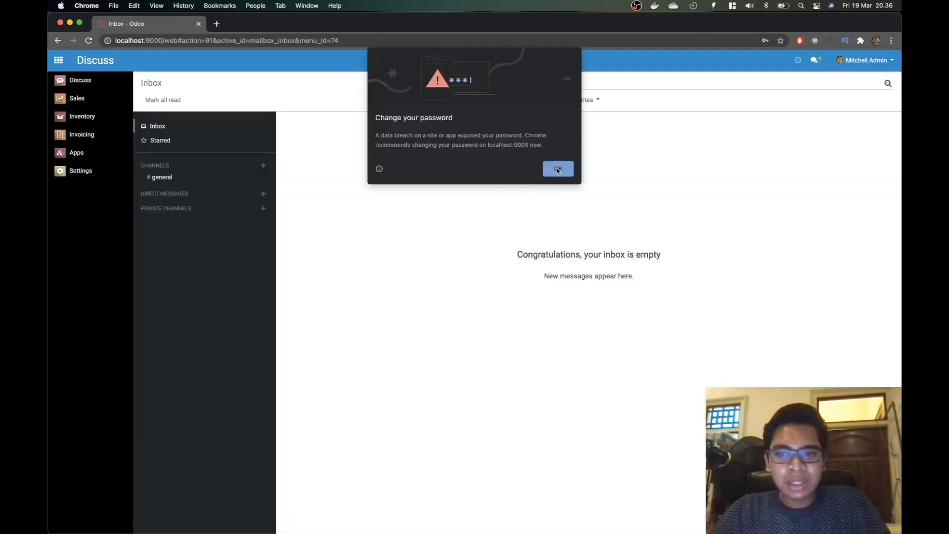
click(557, 169)
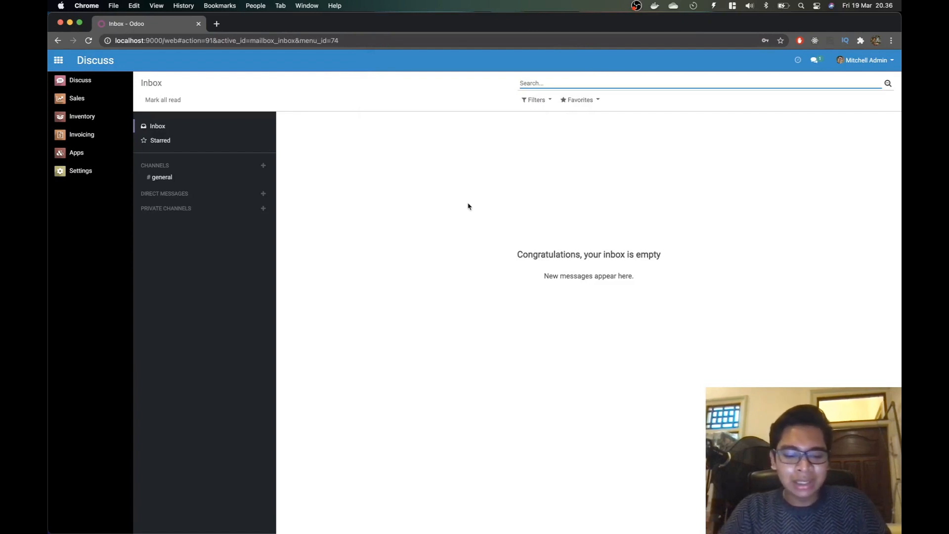
Step: In a private window, open localhost, choose db-2, and sign in as the inventory manager
key(super+shift+n)
text(local)
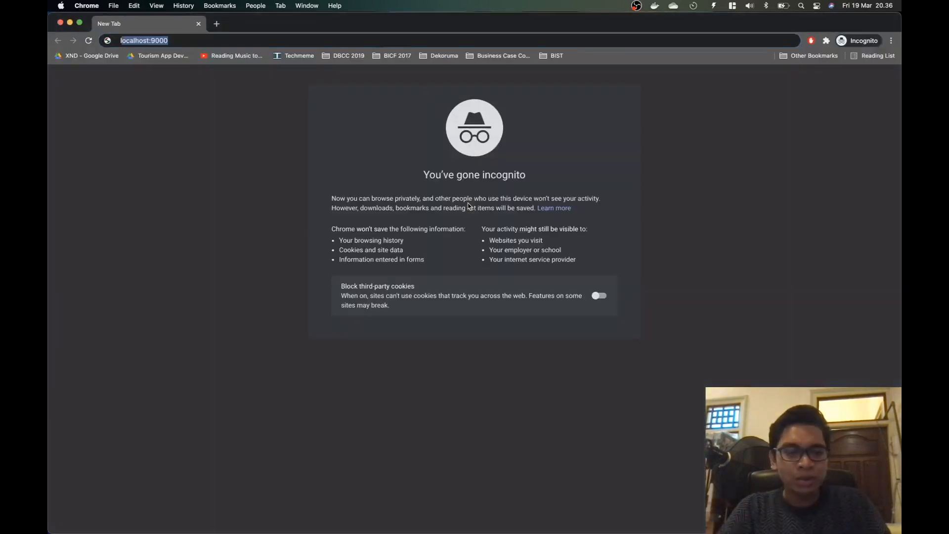
key(Return)
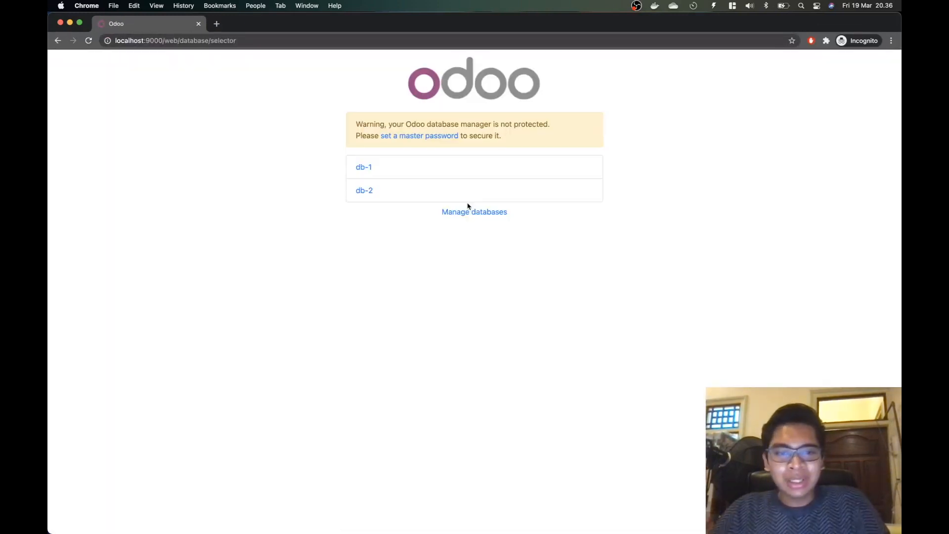
click(373, 191)
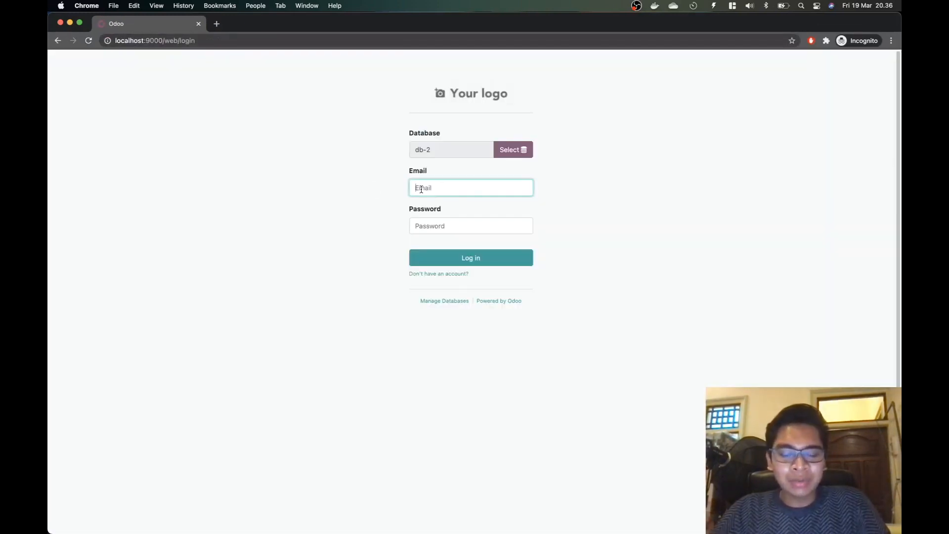
key(super+grave)
key(super+grave)
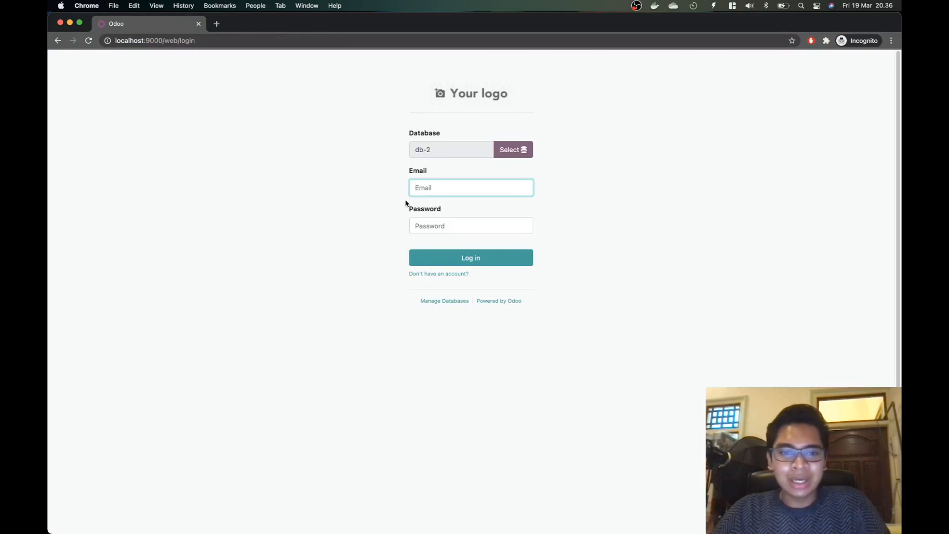
click(423, 188)
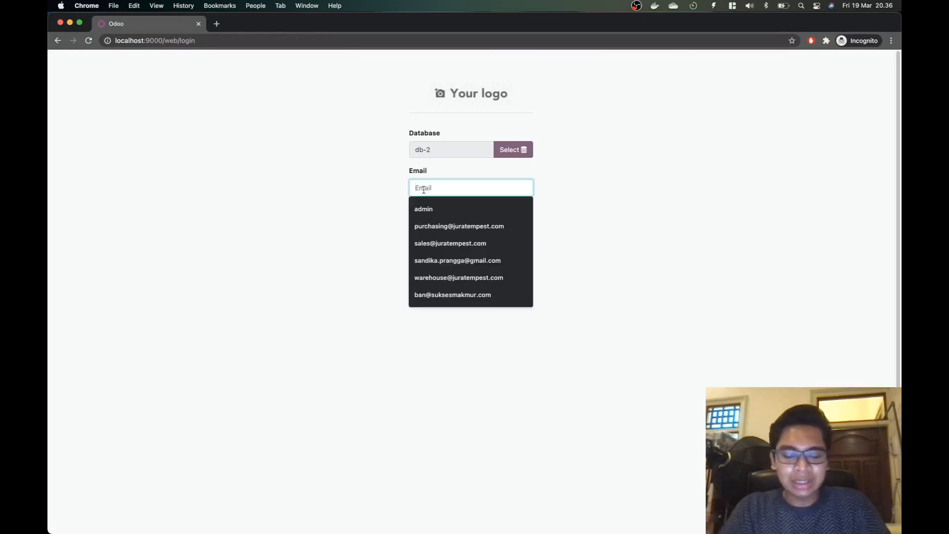
text(ban)
key(Down)
key(Return)
key(Tab)
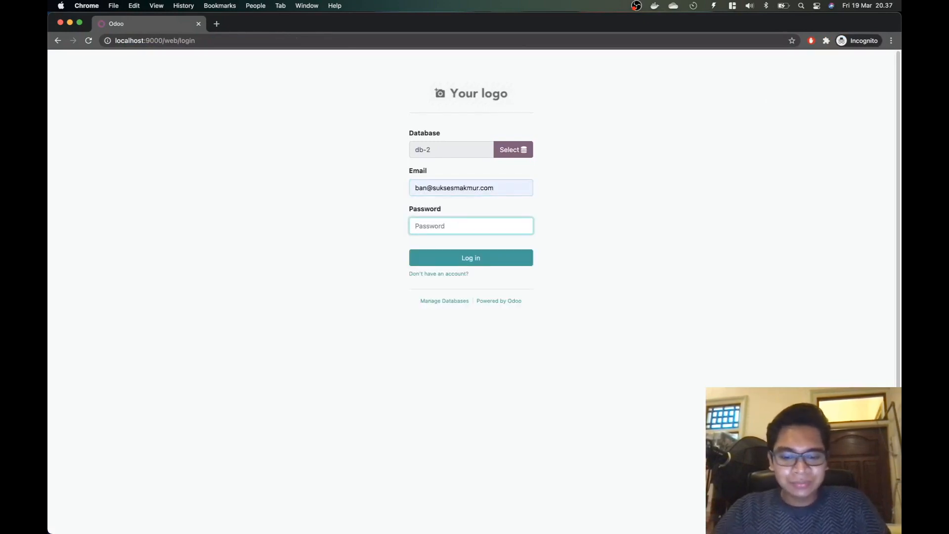
text(*******)
key(Return)
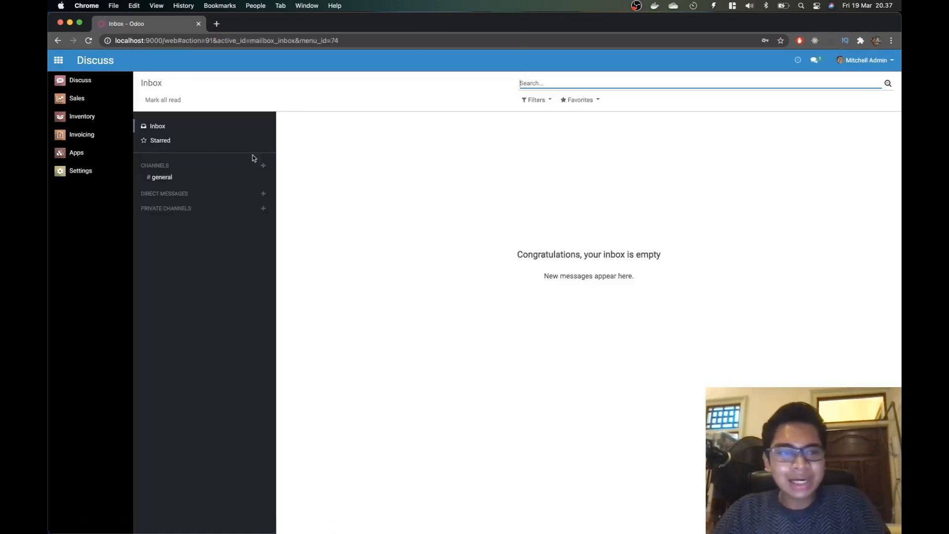
Step: Go to Inventory > Configuration > Settings in the inventory manager's private window
click(84, 178)
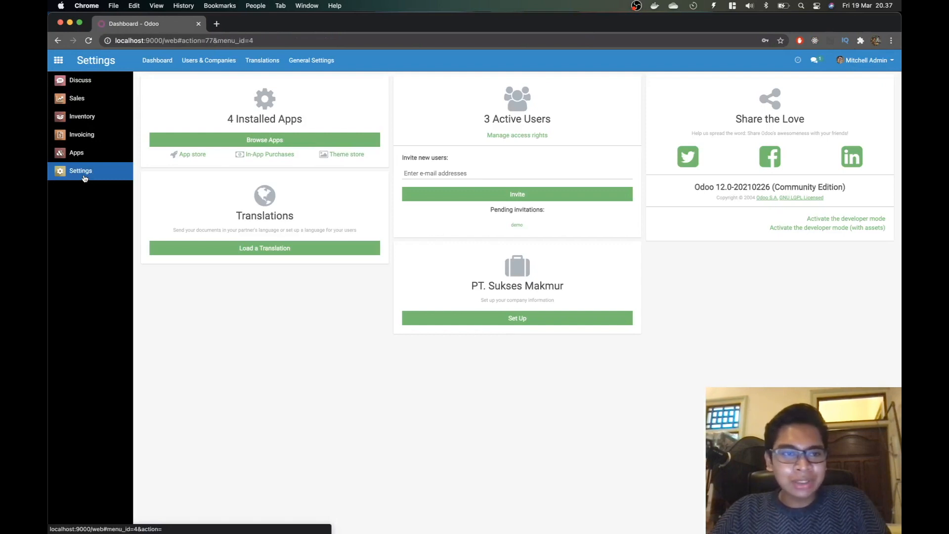
click(89, 123)
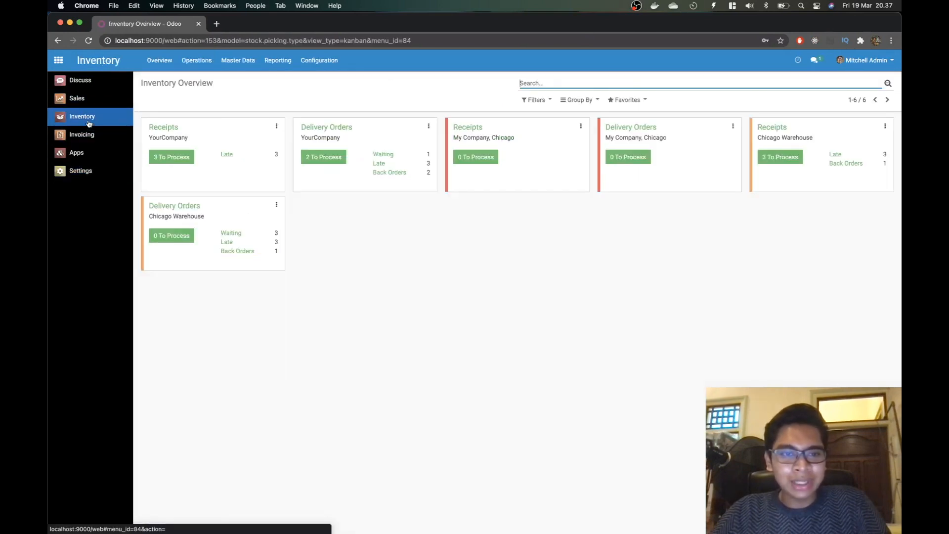
click(311, 65)
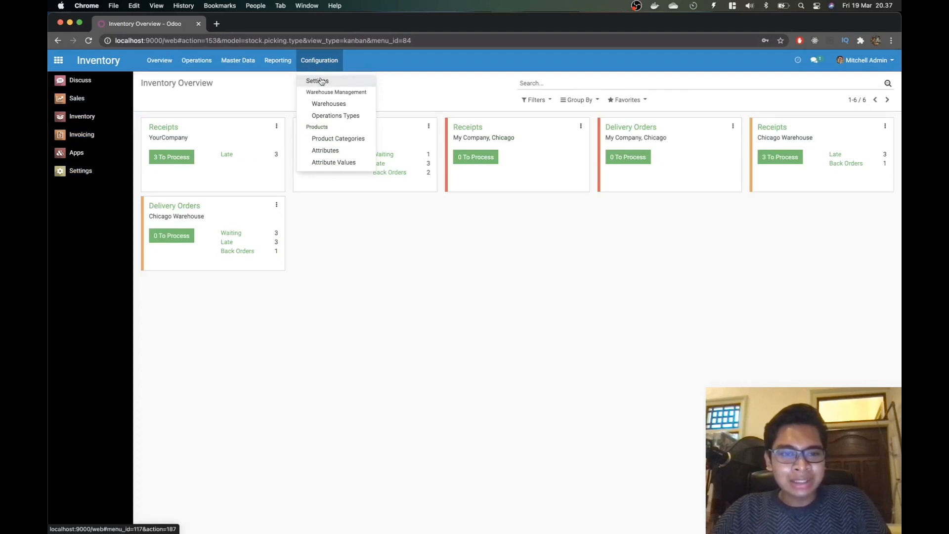
key(super+grave)
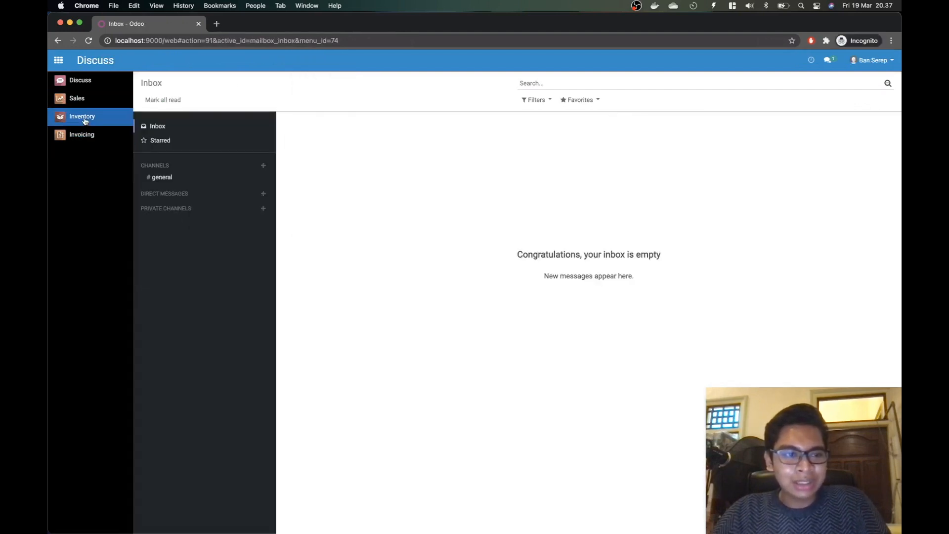
click(78, 118)
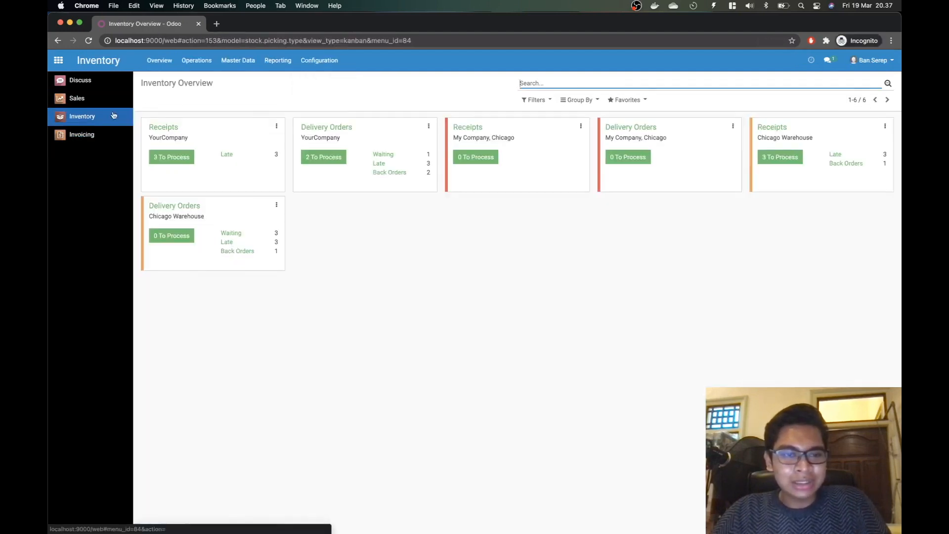
click(320, 61)
click(390, 277)
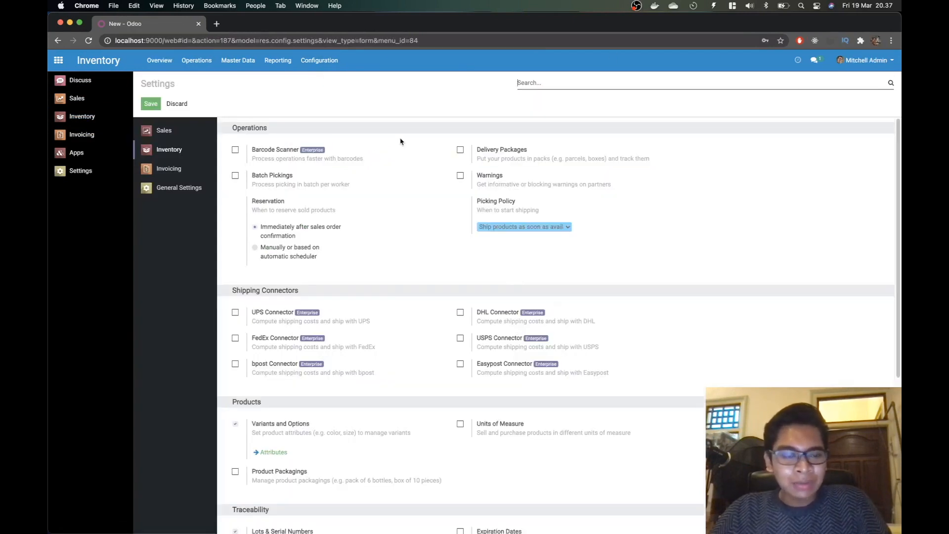
Step: Tick Multi-Warehouses under Warehouse, which also enables Storage Locations, and save the settings
scroll(333, 294, down, 5)
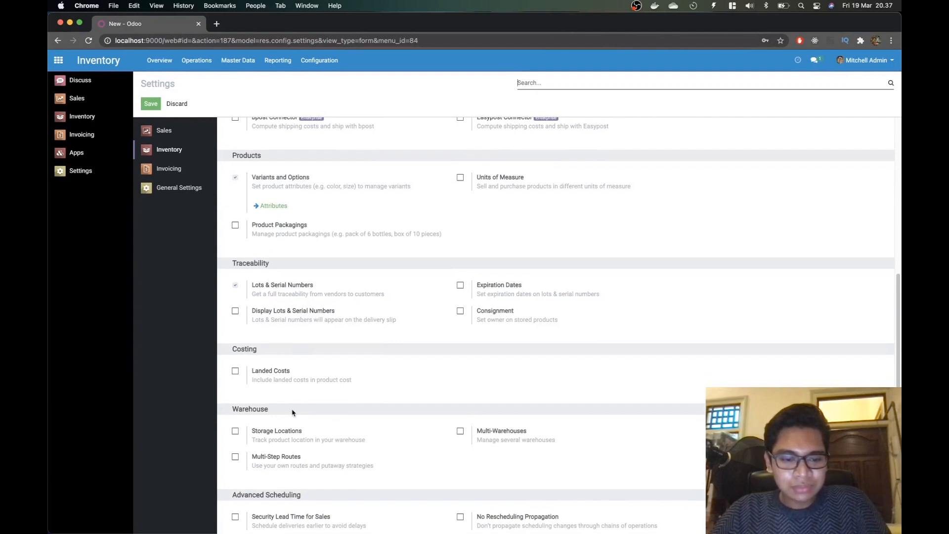
click(459, 431)
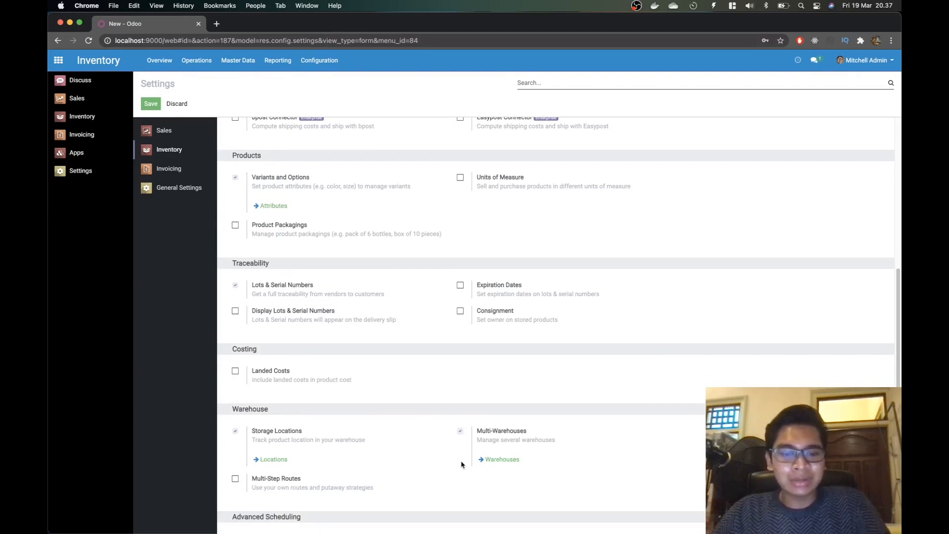
click(152, 106)
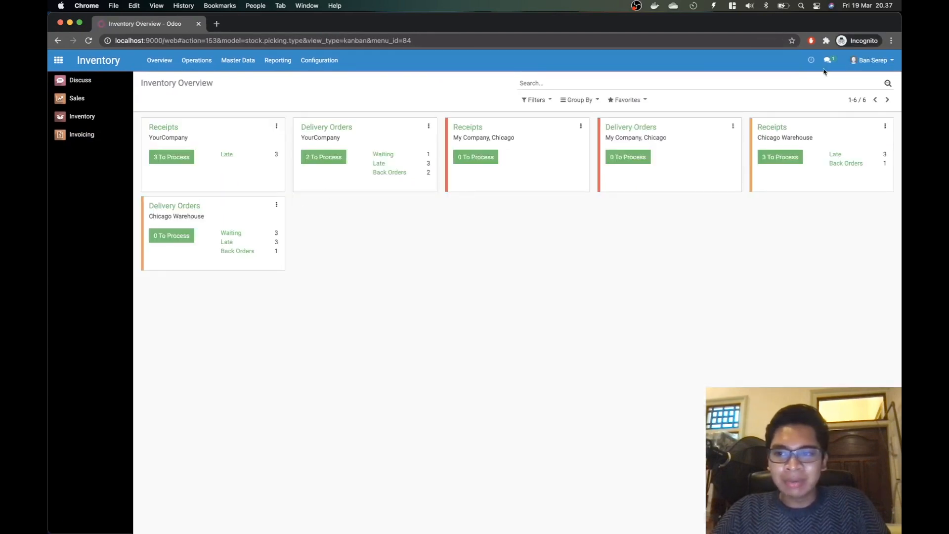
Step: Reload the Inventory Overview and open Configuration > Warehouses to see the existing warehouses
click(92, 117)
click(333, 61)
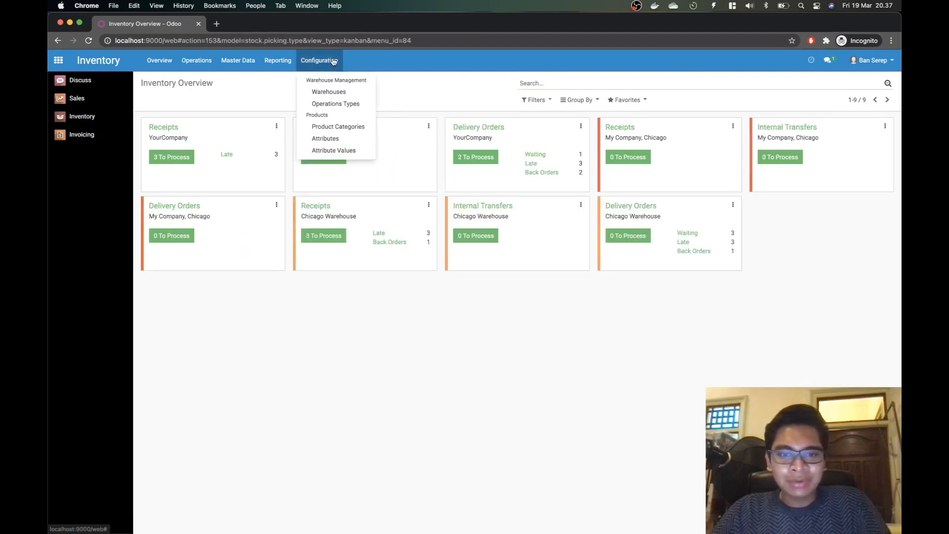
click(339, 92)
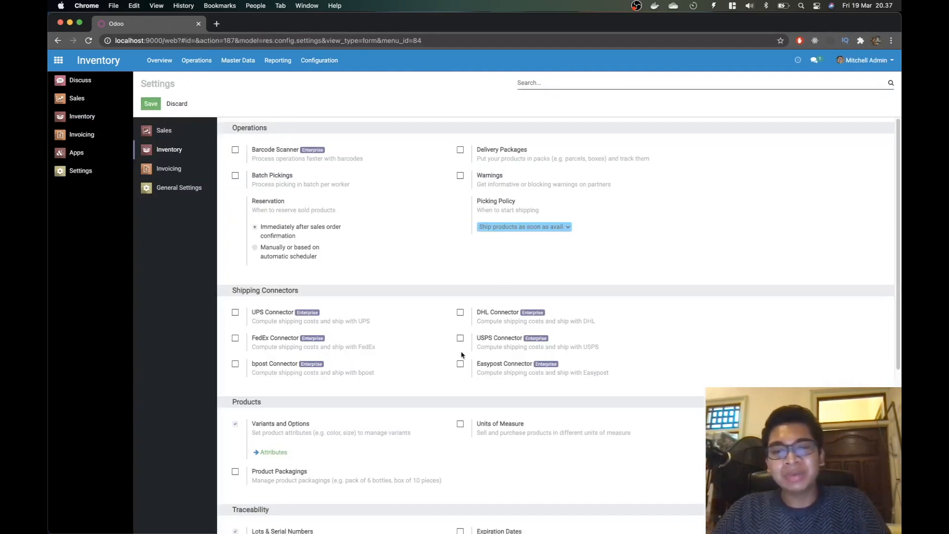
scroll(574, 344, down, 1)
scroll(575, 344, down, 1)
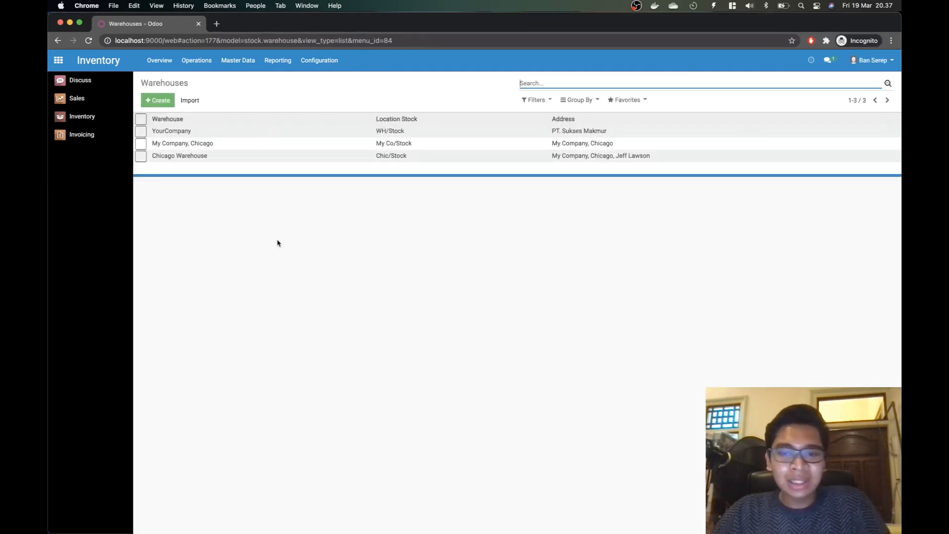
Step: Create a new warehouse named 'Sukses Makmur Armory #2' with short name SMA2
click(165, 101)
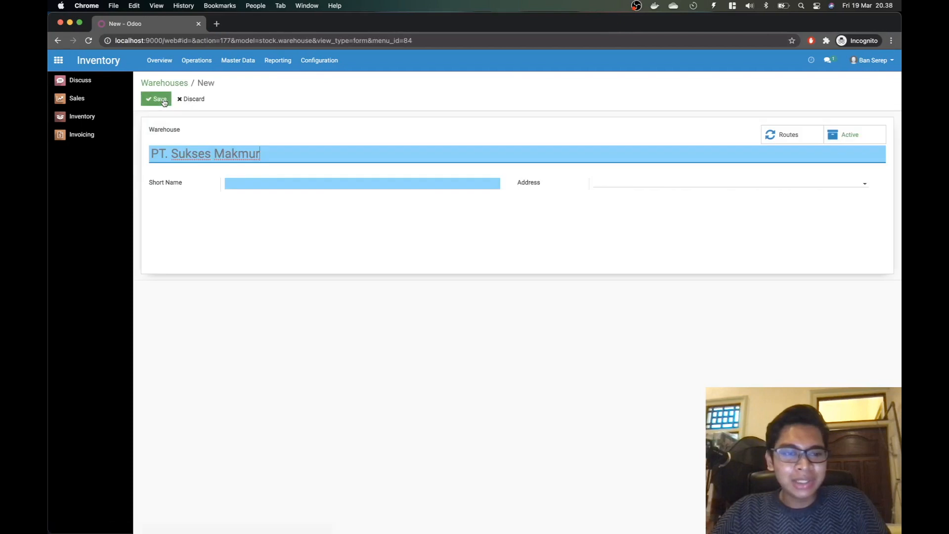
key(super+Tab)
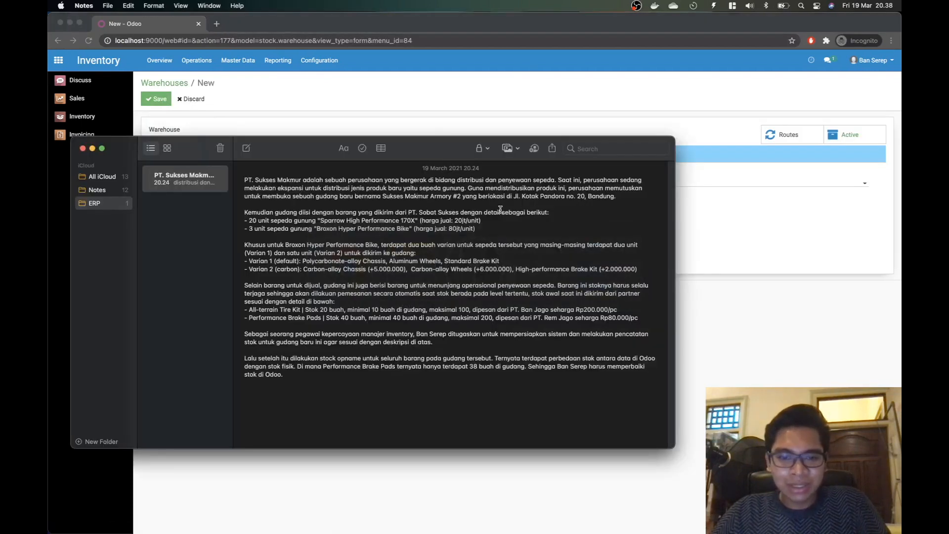
key(super+Tab)
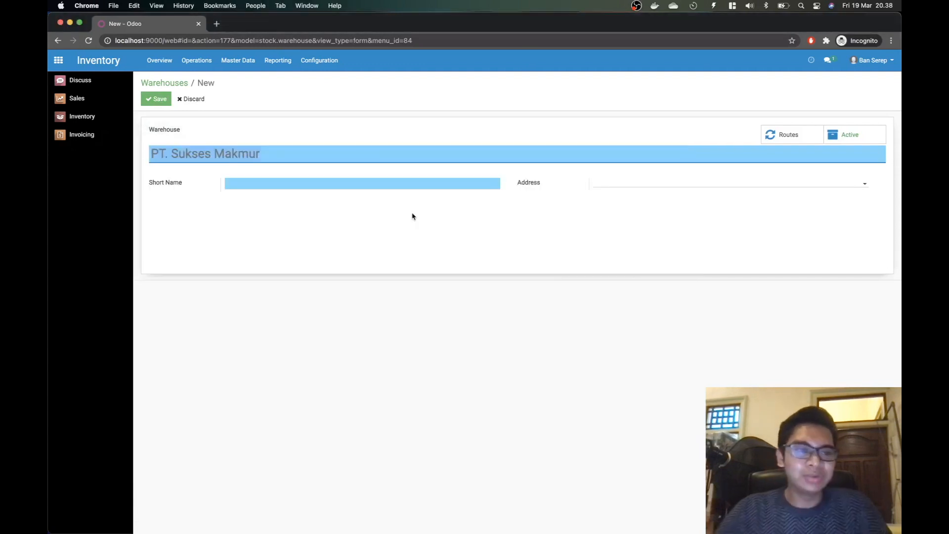
text(kses Makmur)
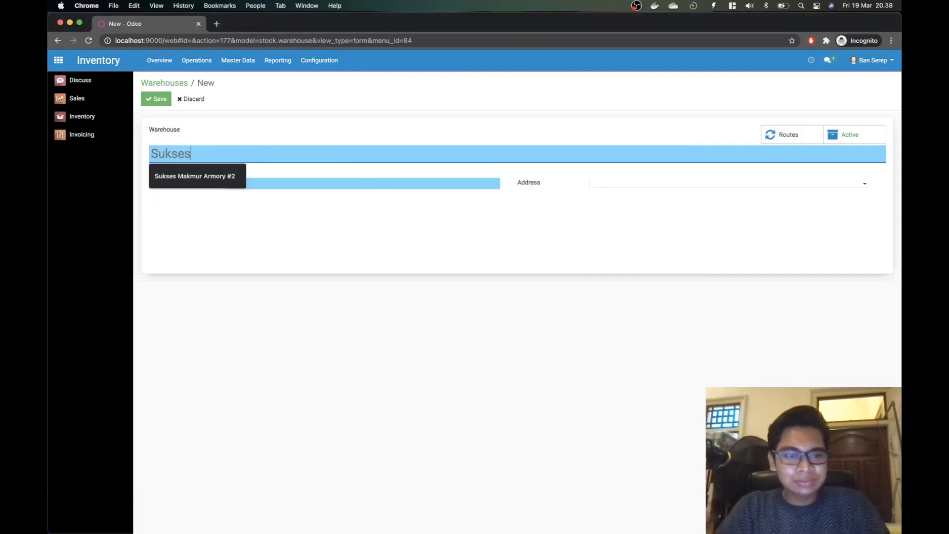
key(Down)
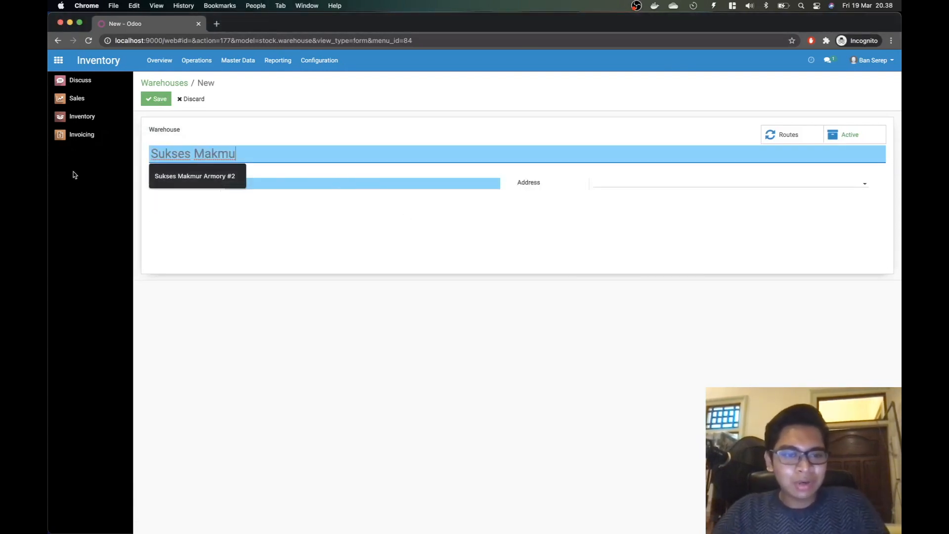
click(178, 181)
click(270, 184)
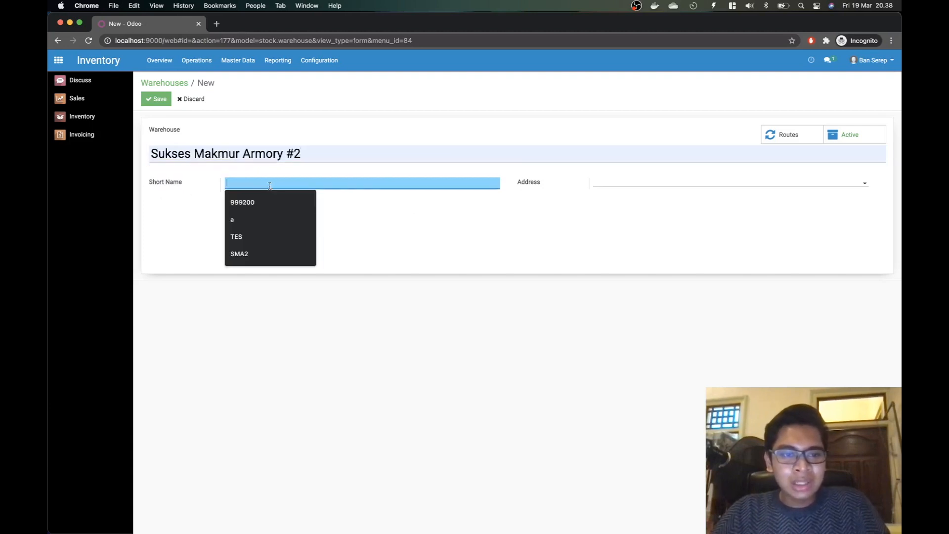
text(SMA2)
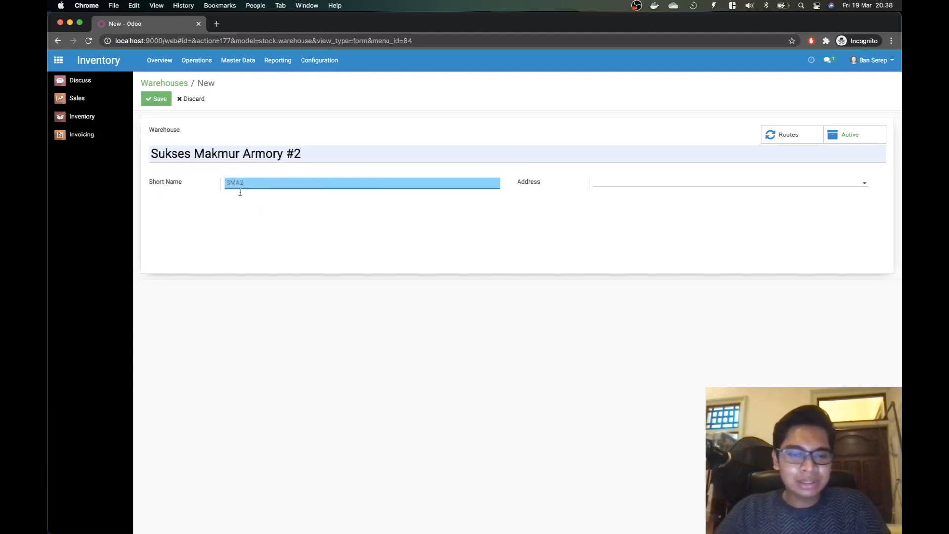
click(312, 244)
Step: Create its Jl. Kotak Pandora, Bandung address in the Address field and save the warehouse
click(647, 185)
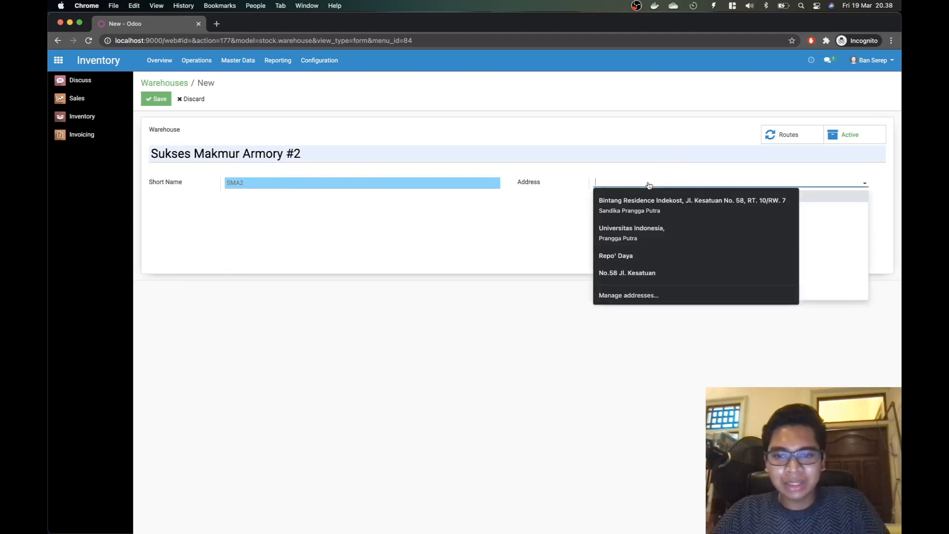
click(521, 260)
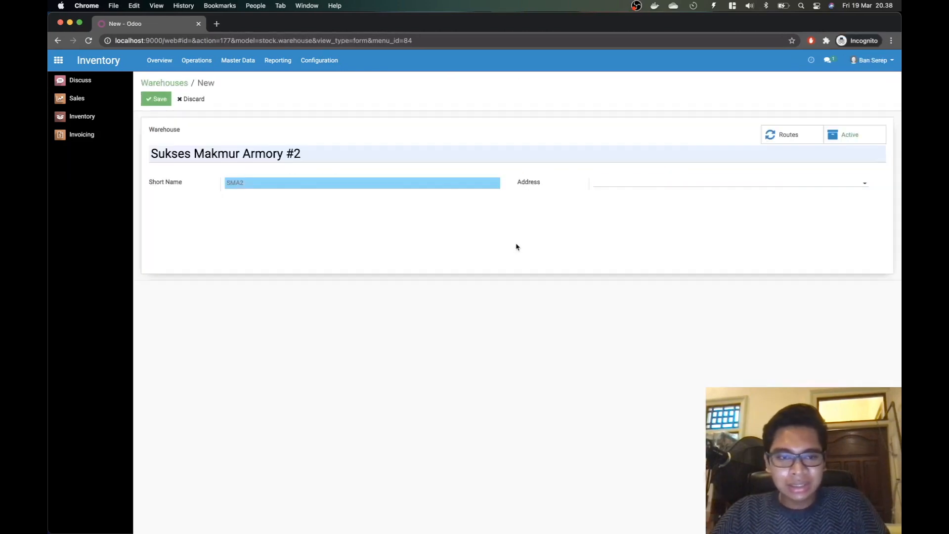
key(super+Tab)
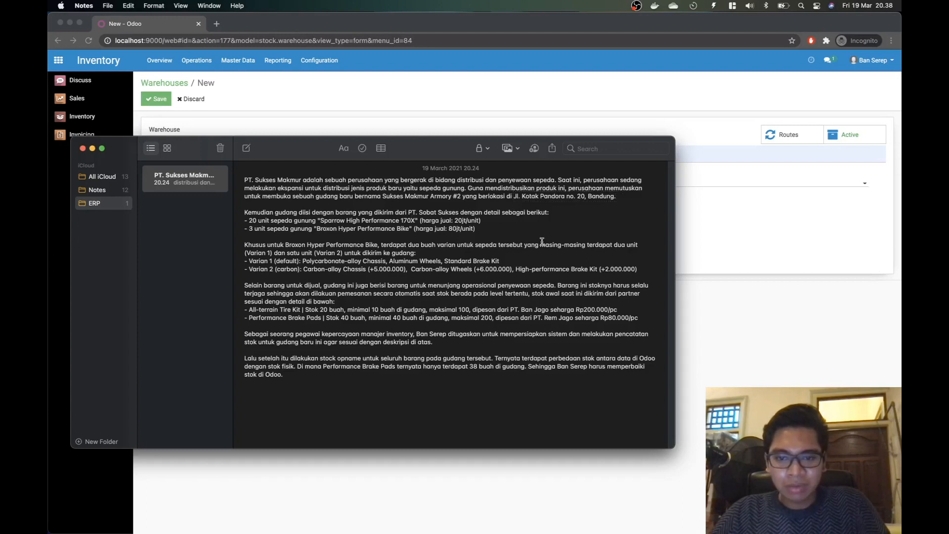
key(super+Tab)
click(613, 185)
text(Jl)
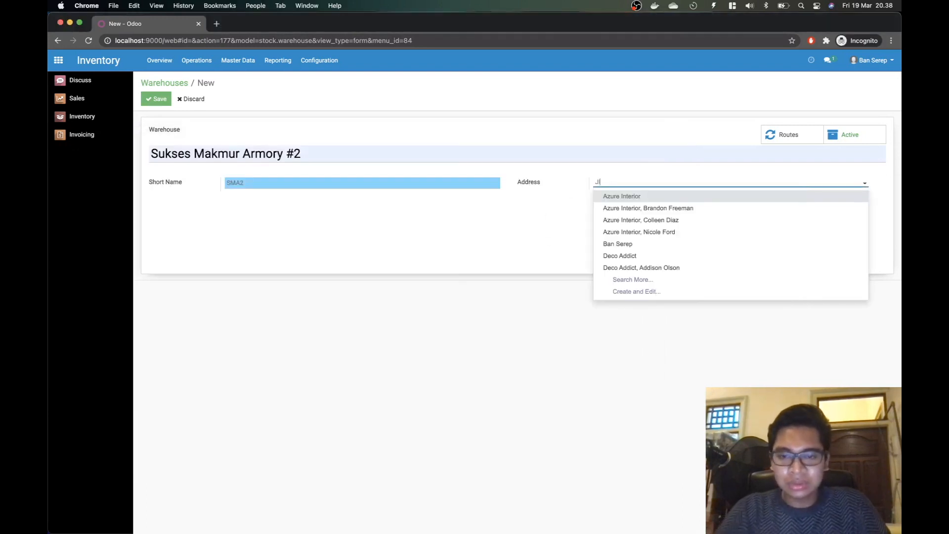
text(. Kotak Pandora)
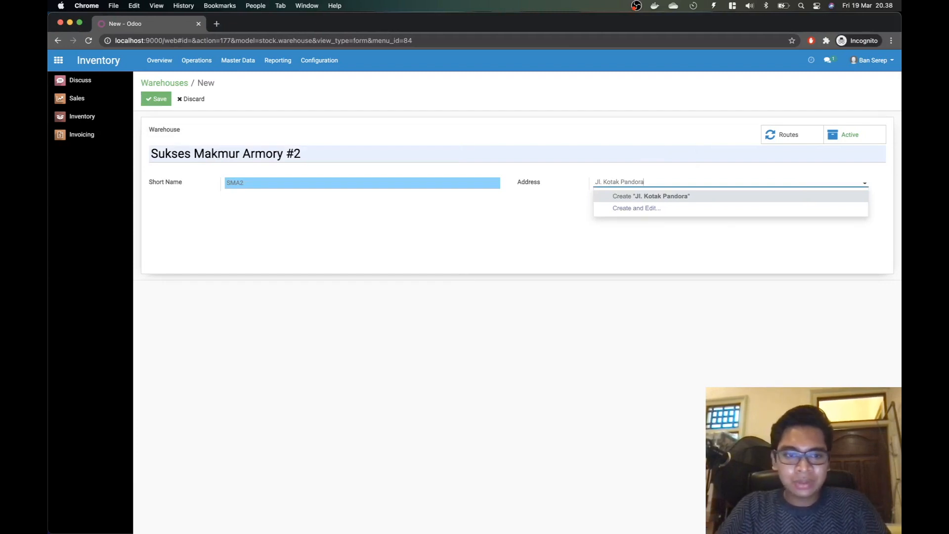
text(, no)
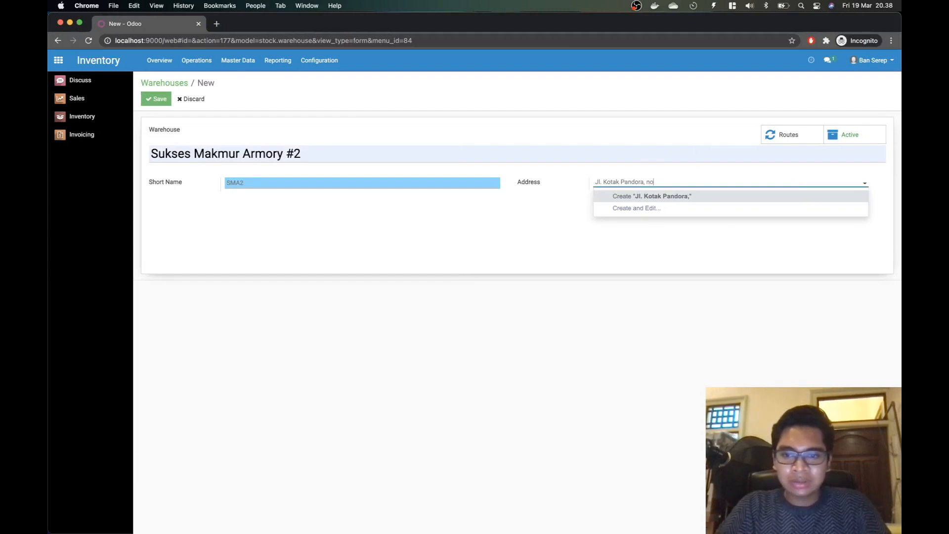
text(, 10)
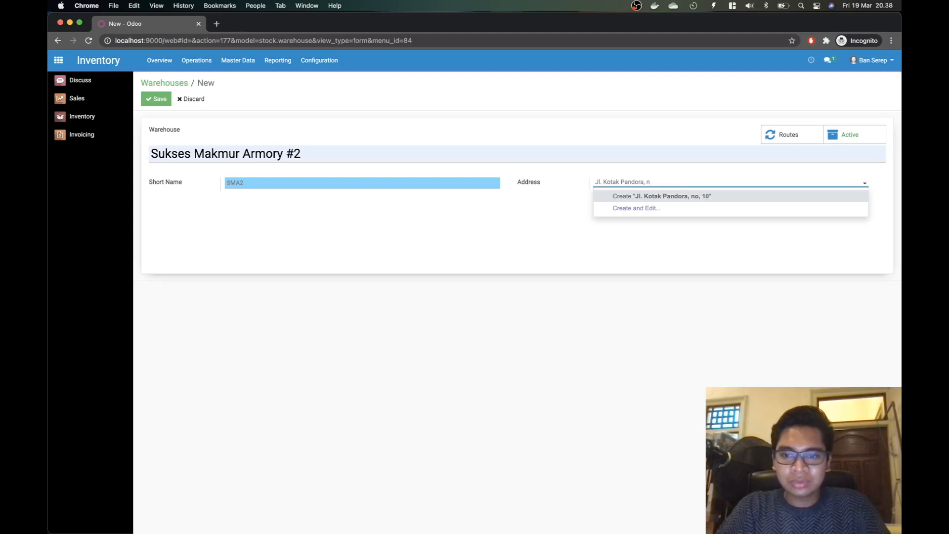
key(BackSpace)
key(BackSpace)
key(BackSpace)
text(no,)
key(BackSpace)
key(BackSpace)
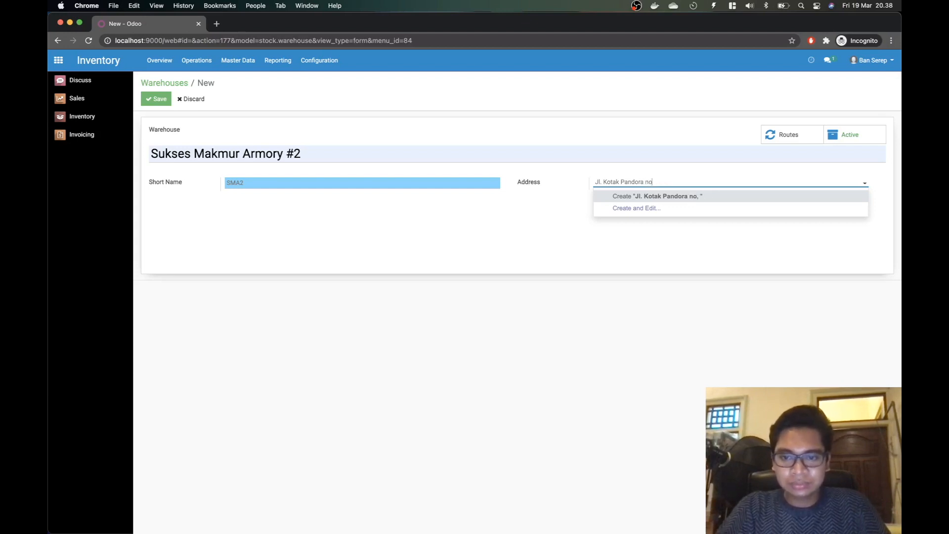
text(. 12)
key(BackSpace)
key(BackSpace)
text(20)
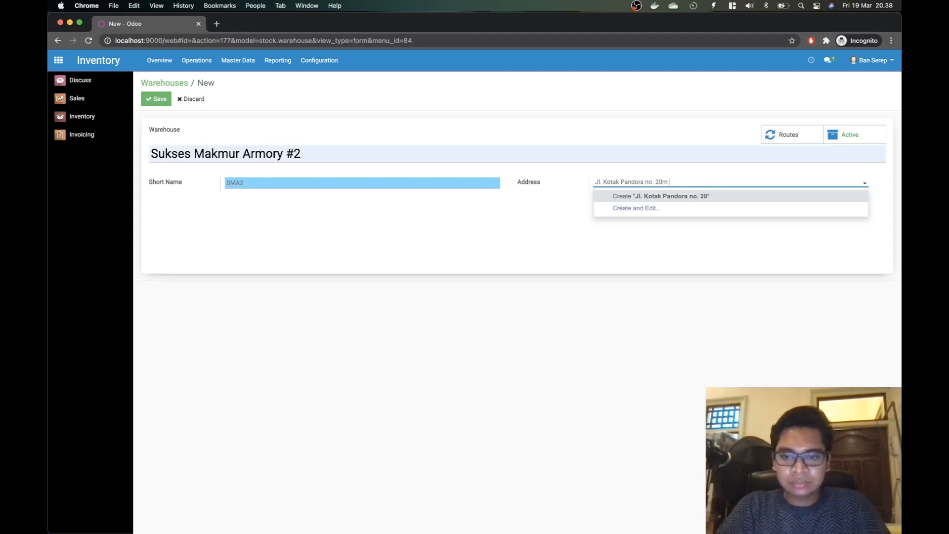
text(, Bandung)
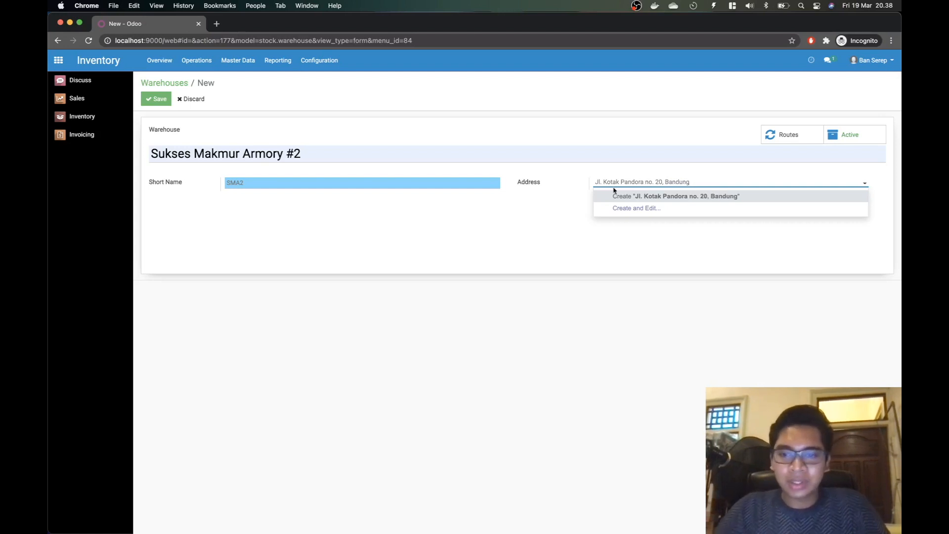
click(626, 199)
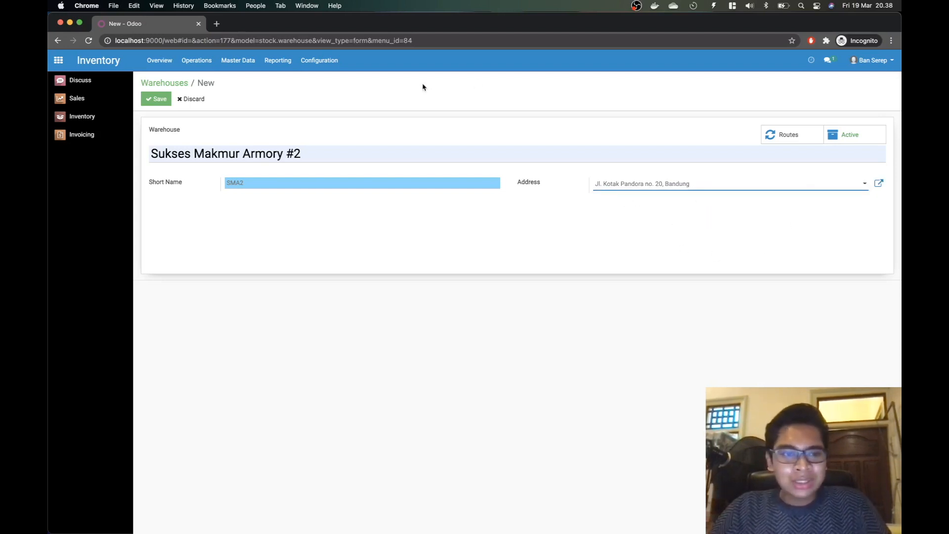
click(149, 100)
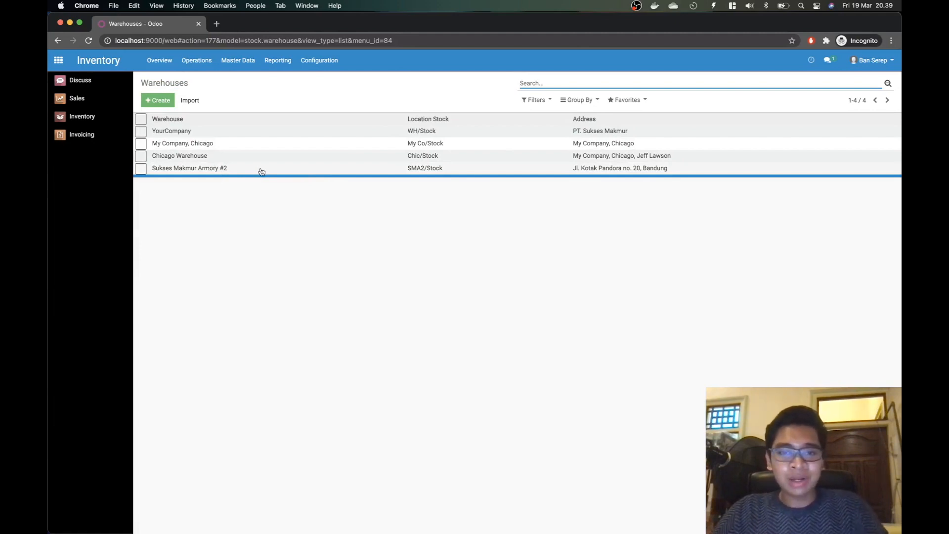
Step: In Notes, highlight the incoming-bikes paragraph and the 20-unit Sparrow bike line
key(super+Tab)
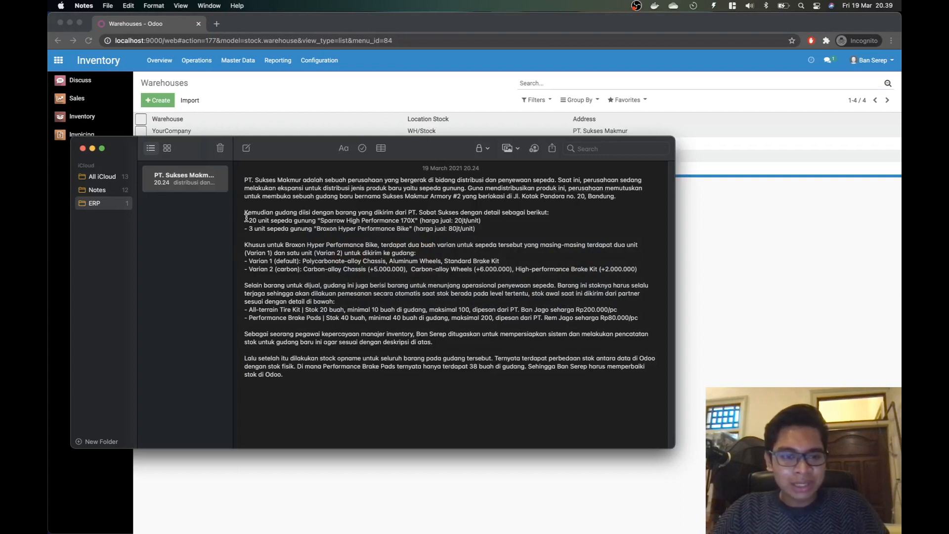
drag(246, 214, 490, 230)
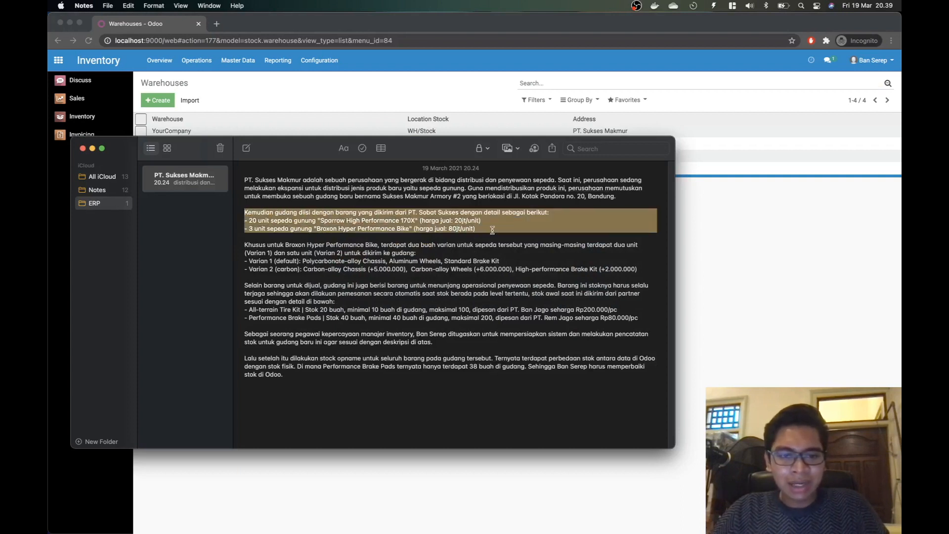
click(486, 228)
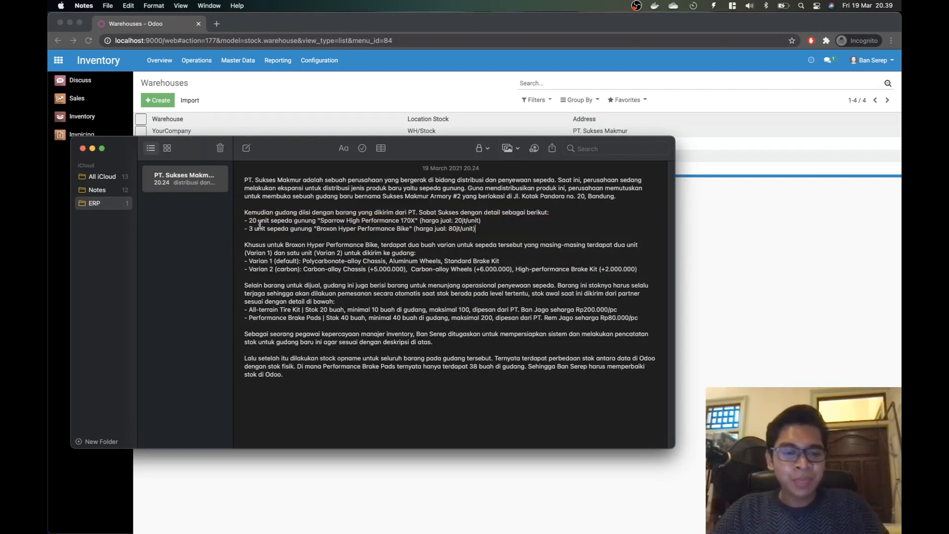
drag(246, 221, 485, 218)
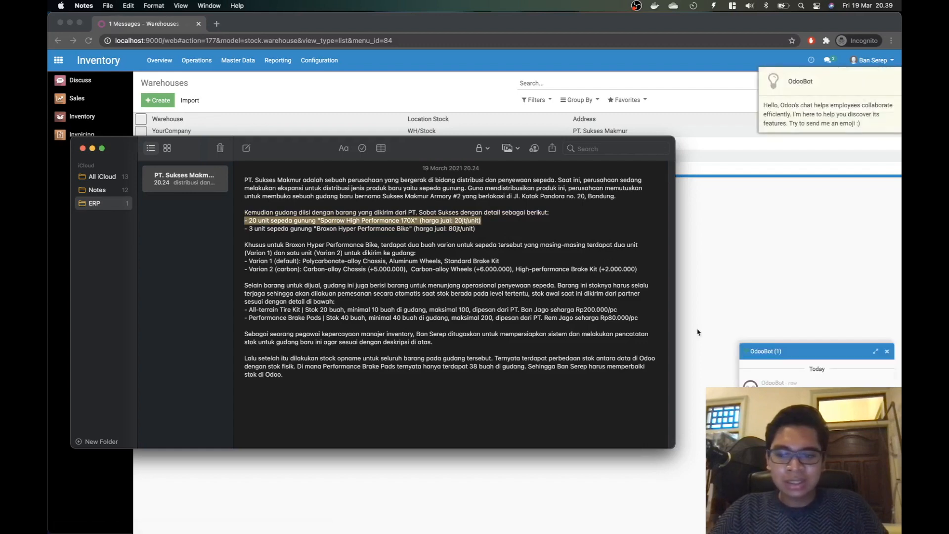
Step: Close the OdooBot tip, review the 3-unit Broxon line and variant paragraph, then return to the browser
click(856, 328)
key(super+Tab)
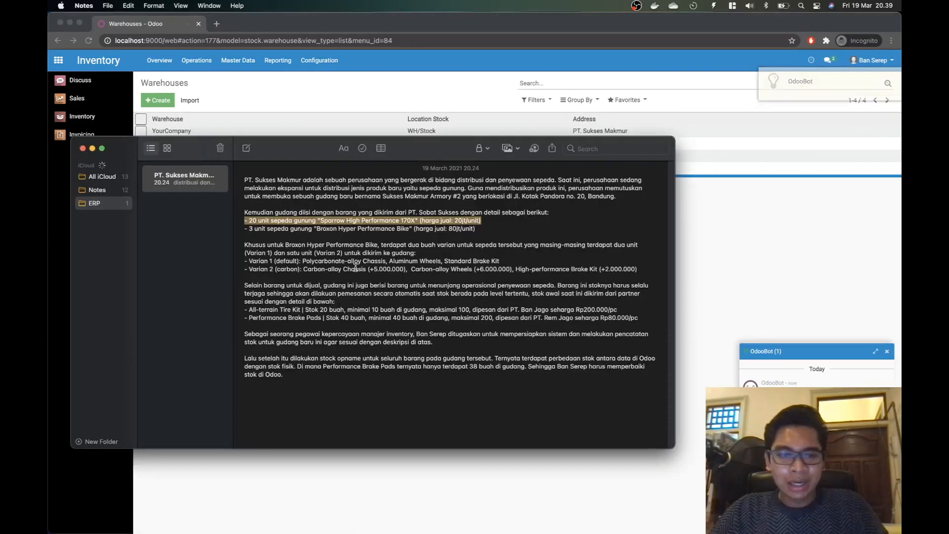
drag(243, 228, 471, 228)
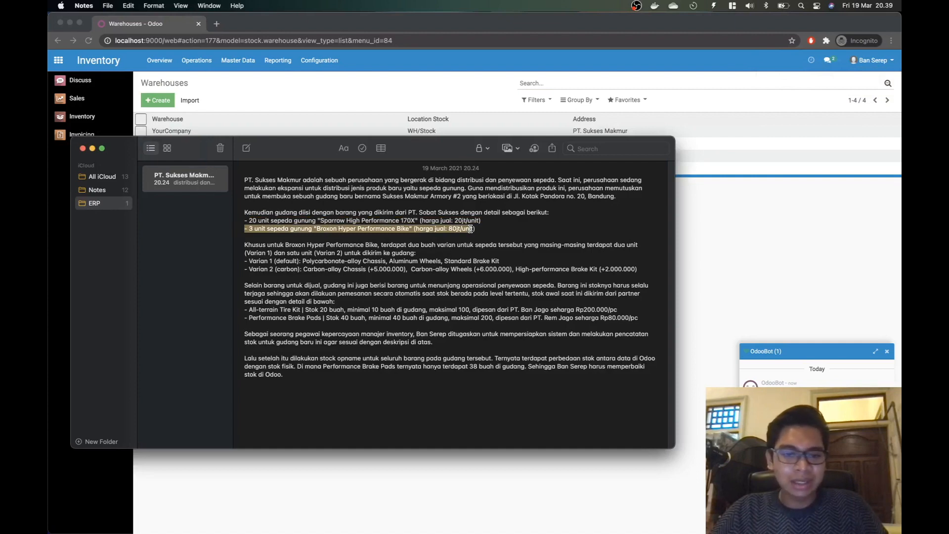
click(491, 229)
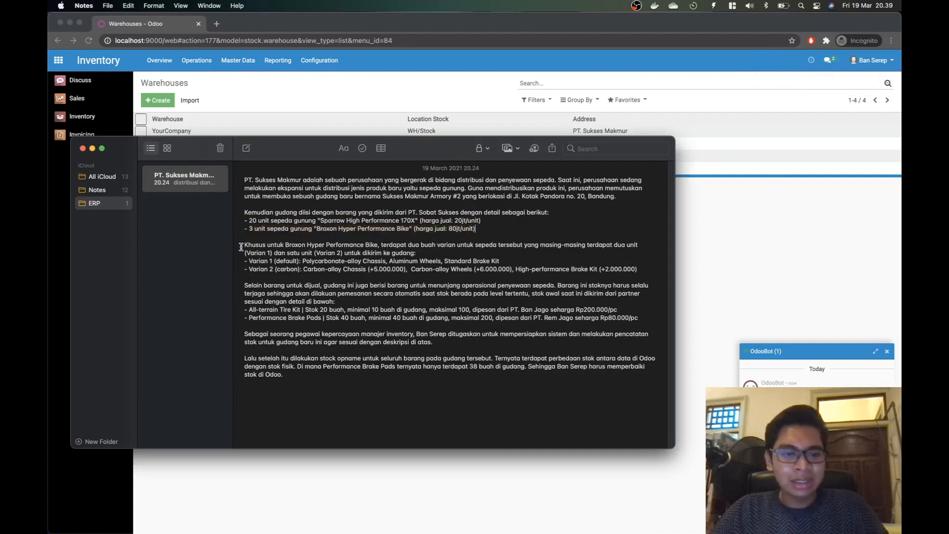
drag(243, 245, 641, 271)
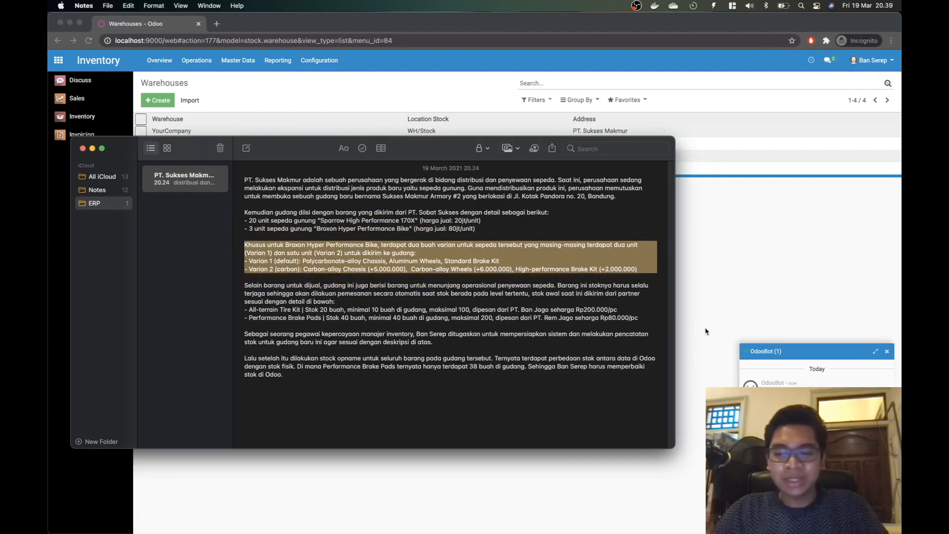
click(888, 350)
click(887, 351)
key(super+Tab)
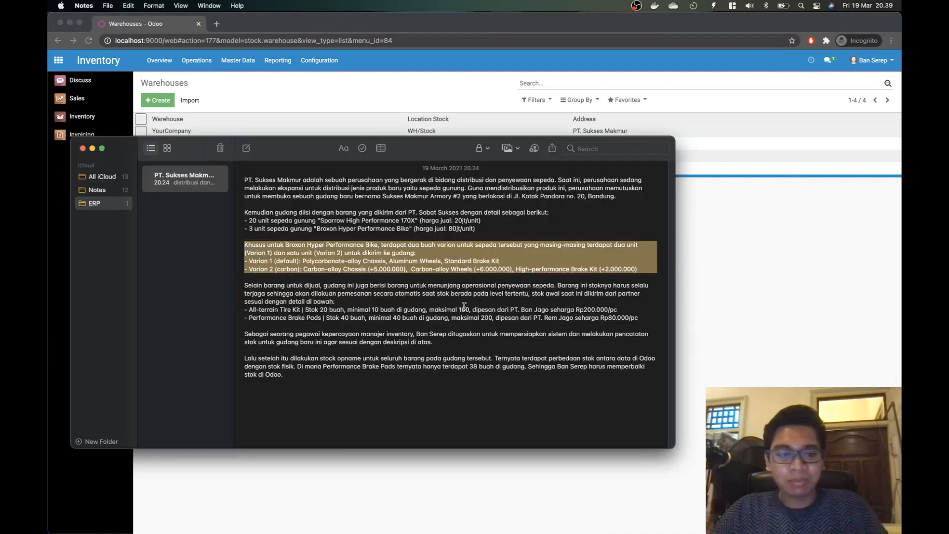
drag(244, 228, 487, 227)
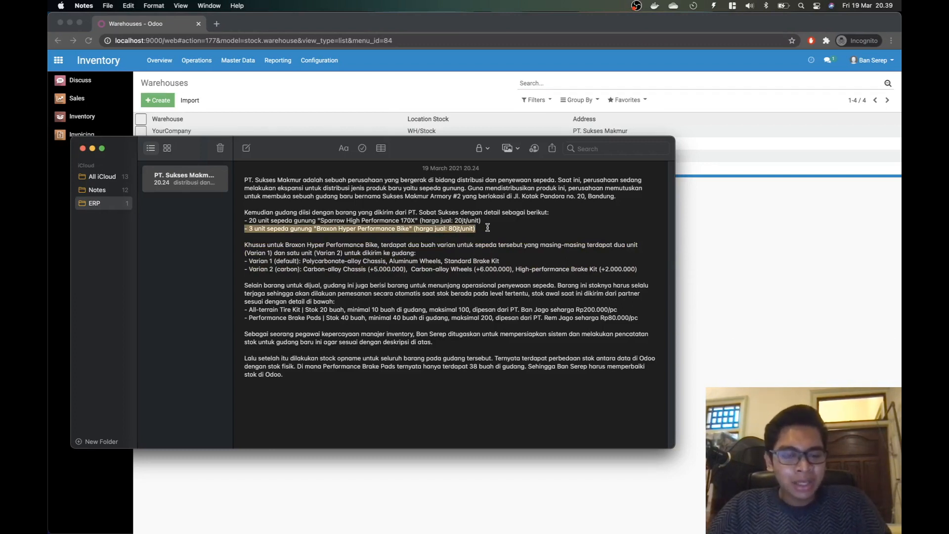
key(super+Tab)
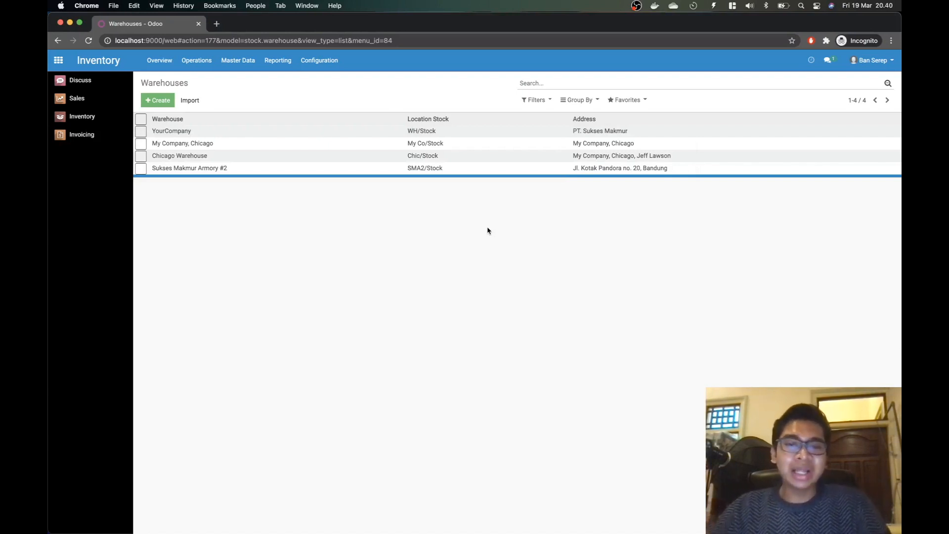
Step: Open Inventory > Master Data > Products and start a new product record
click(106, 115)
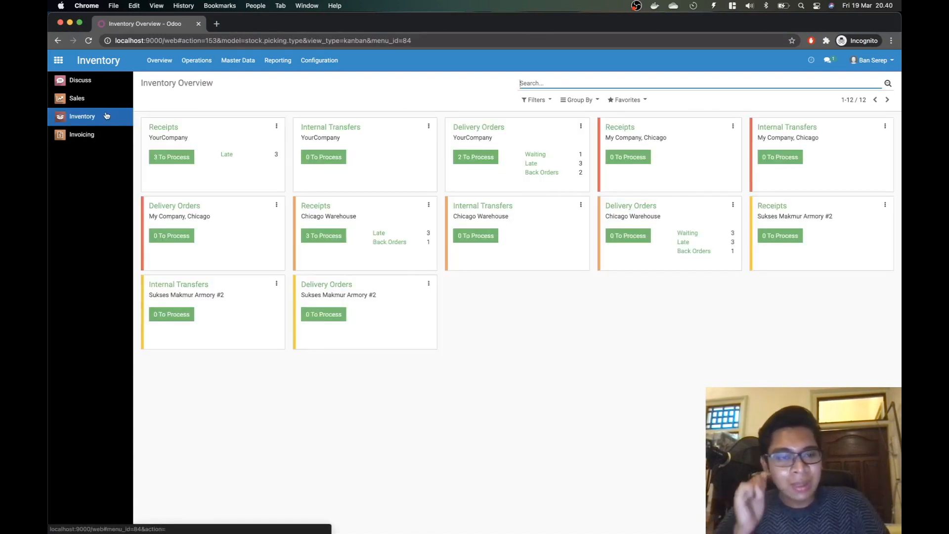
click(237, 60)
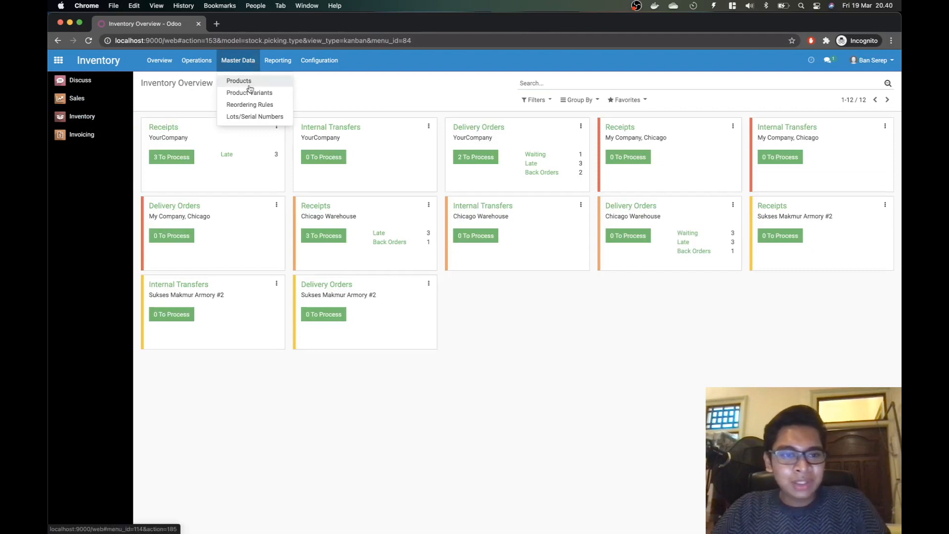
click(250, 83)
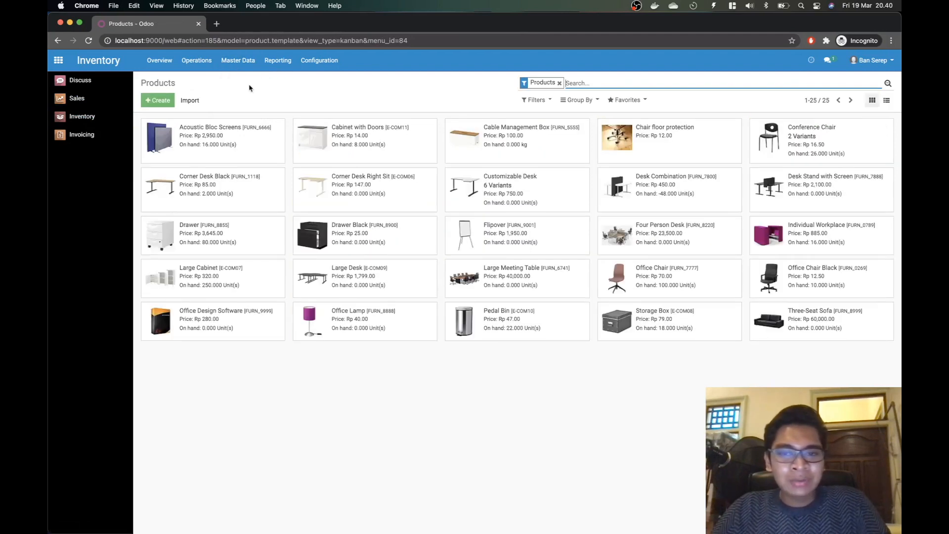
click(157, 102)
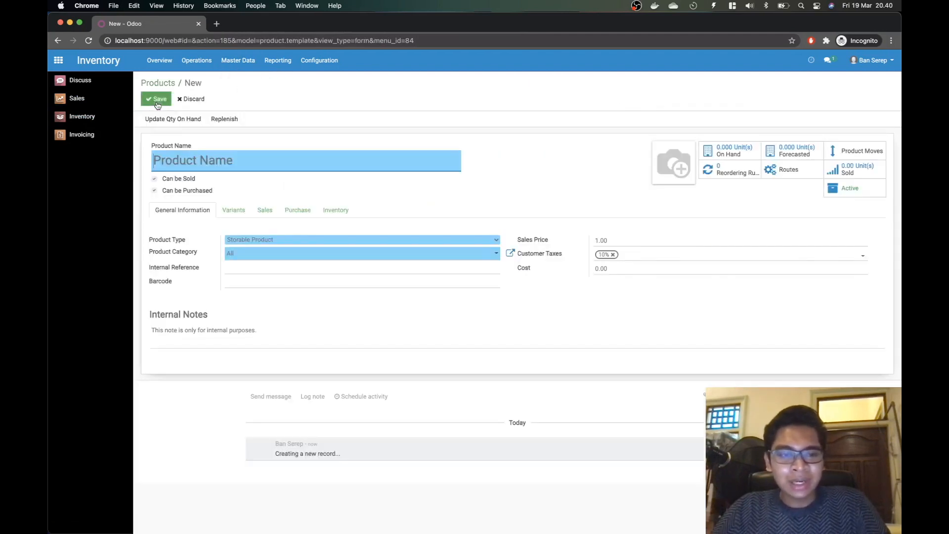
key(super+Tab)
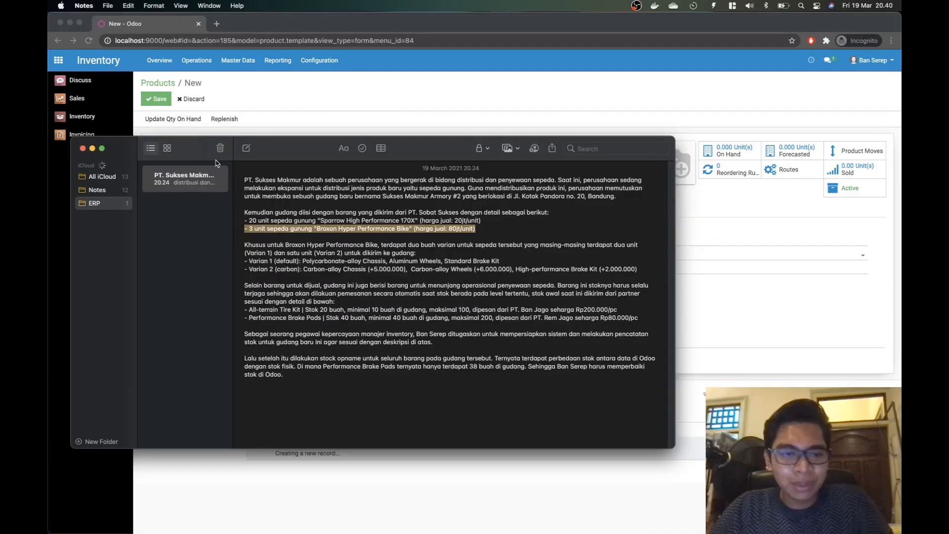
key(super+Tab)
key(super+Tab)
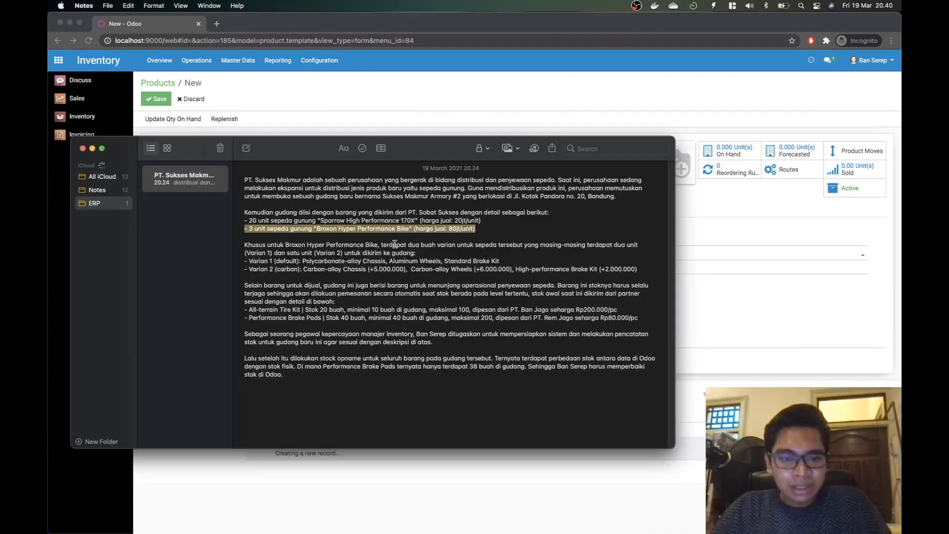
click(375, 222)
key(super+Tab)
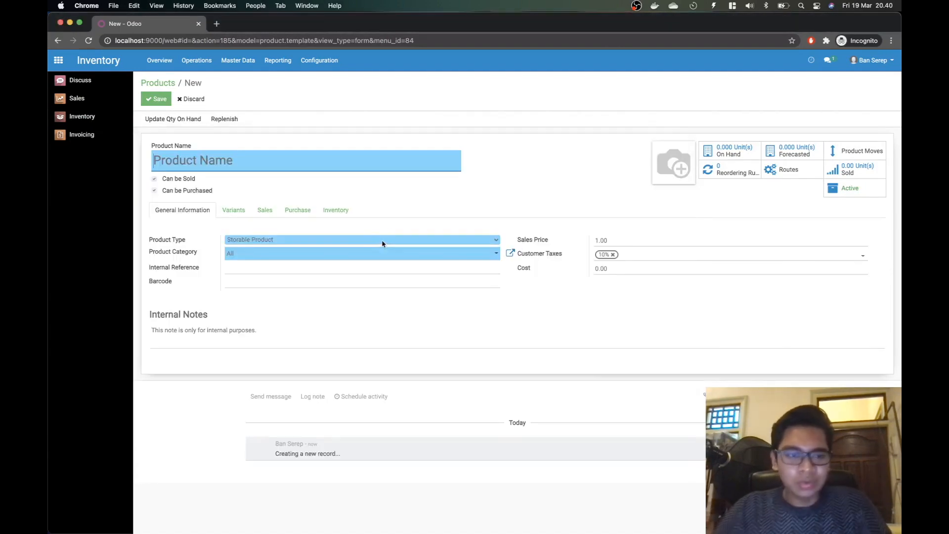
Step: Name the product Sparrow High Performance 170X, keeping Can be Sold and Can be Purchased checked
text(Sparr)
key(Down)
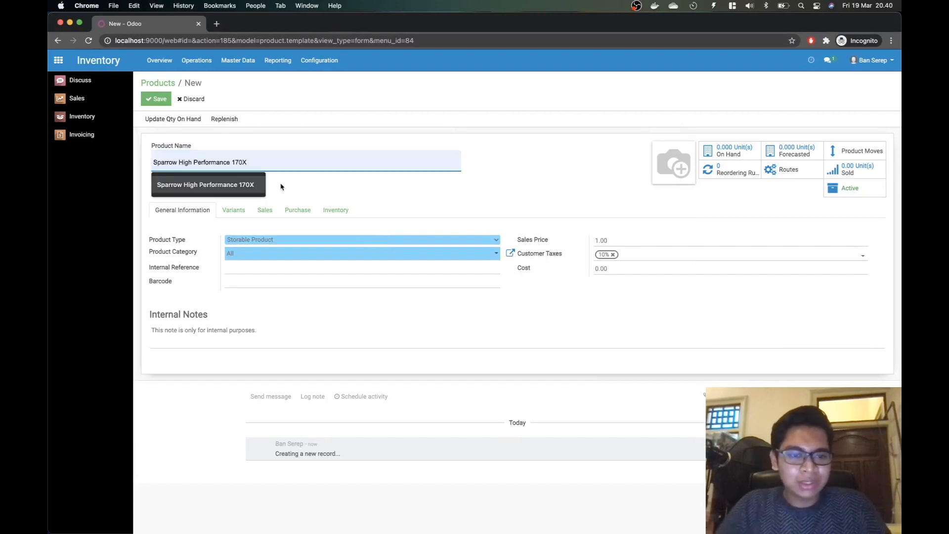
key(Return)
click(513, 166)
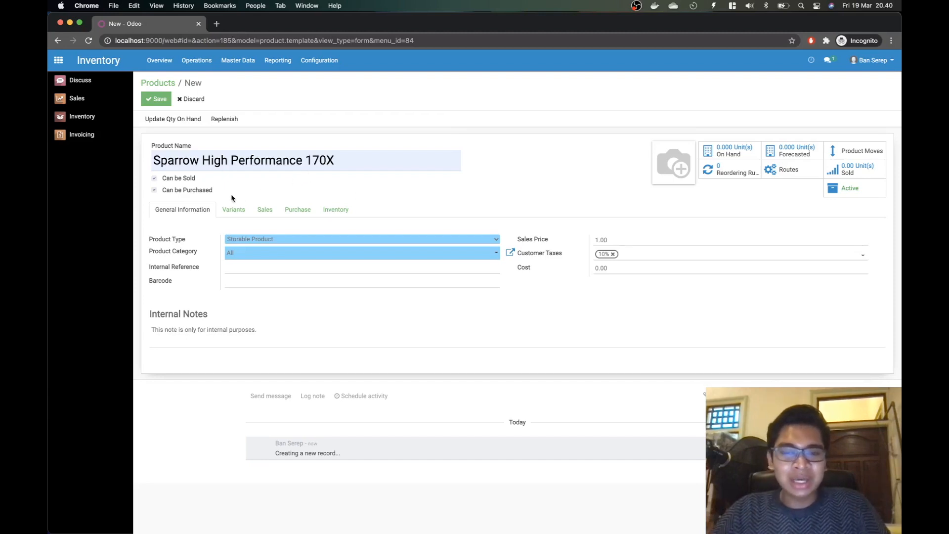
double_click(170, 178)
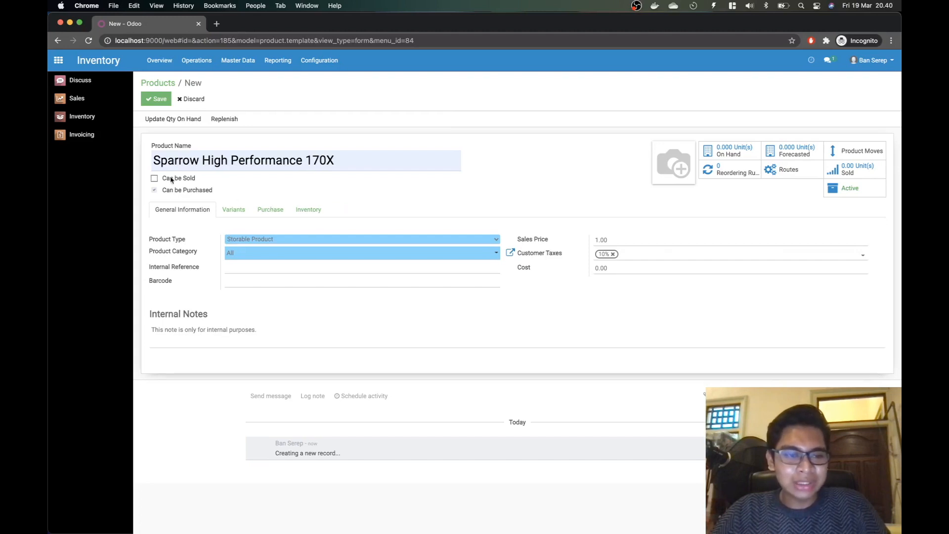
double_click(176, 190)
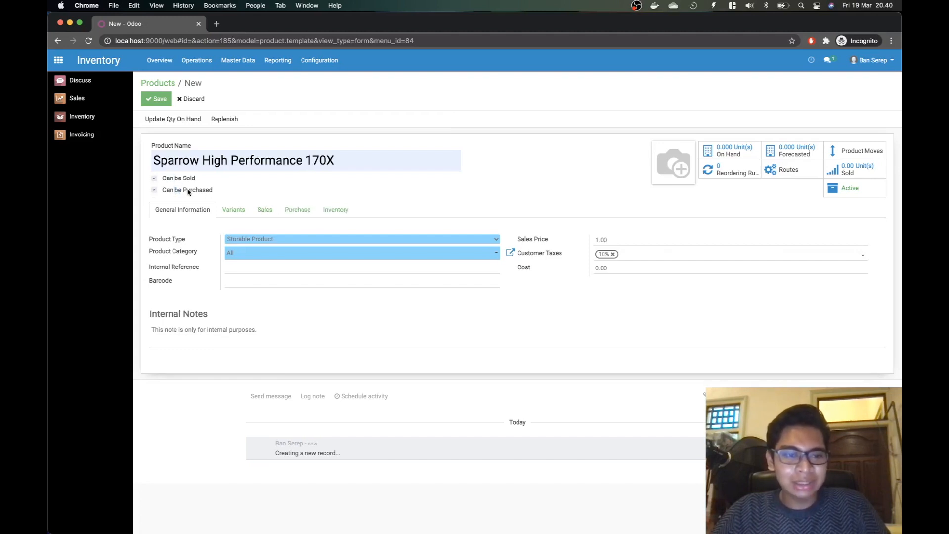
click(186, 190)
click(186, 190)
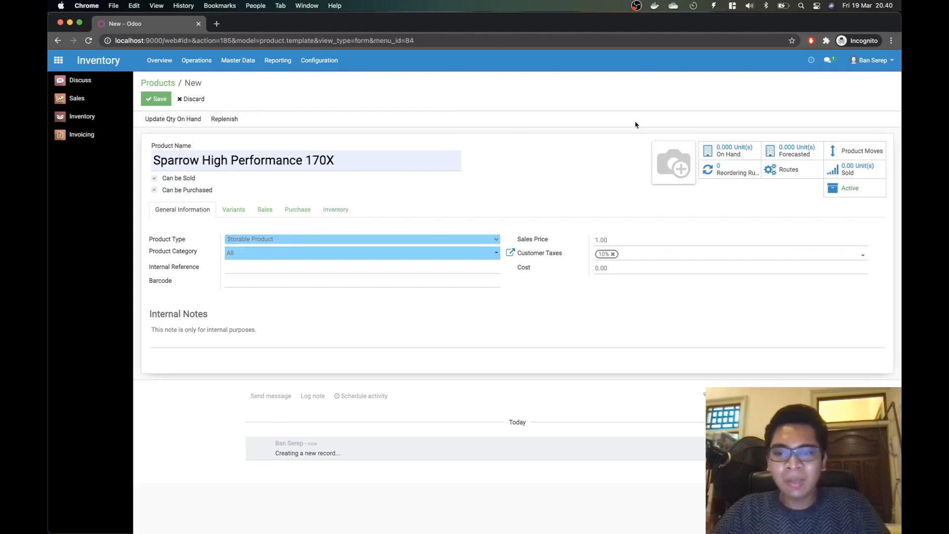
mouse_move(673, 164)
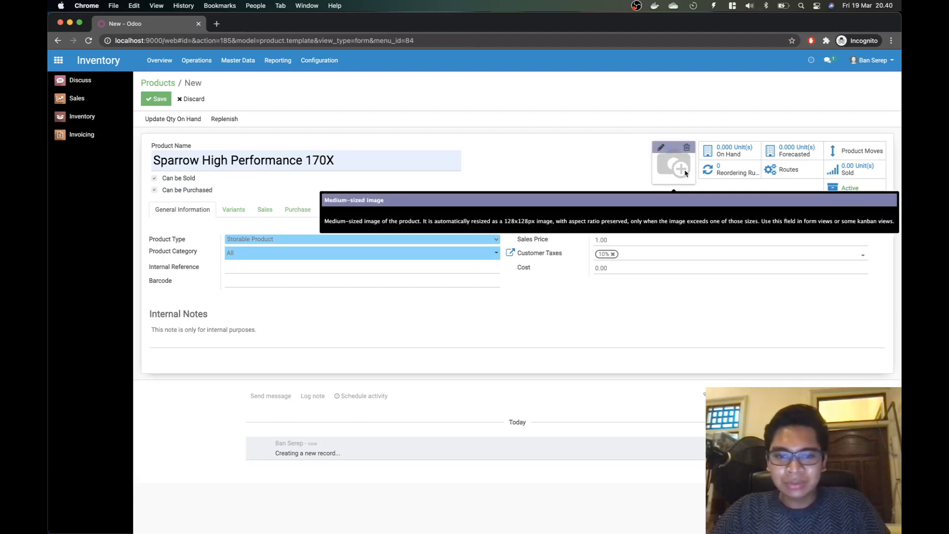
Step: Upload the Sparrow High Performance 170X jpeg from Konfigurasi ERP > Tugas 3 > Picture as the product image
click(662, 148)
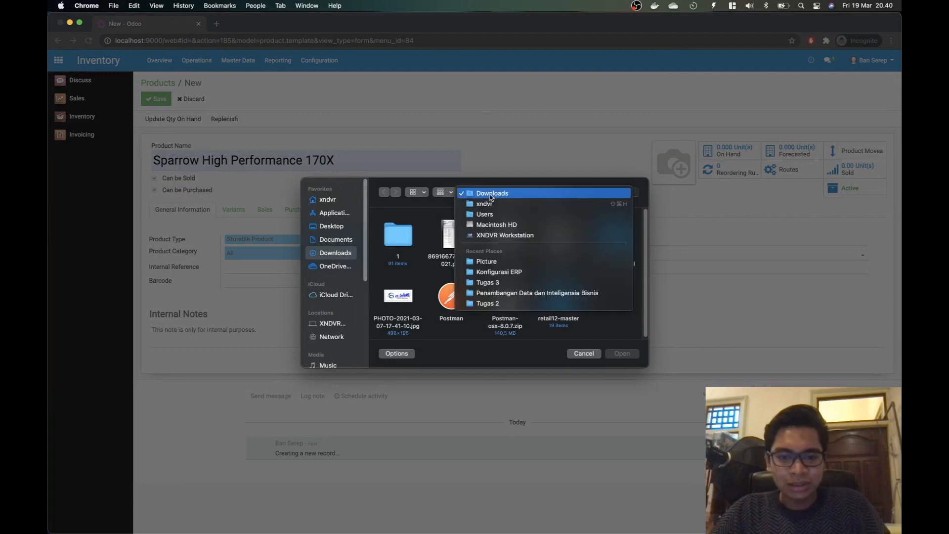
click(491, 193)
click(497, 273)
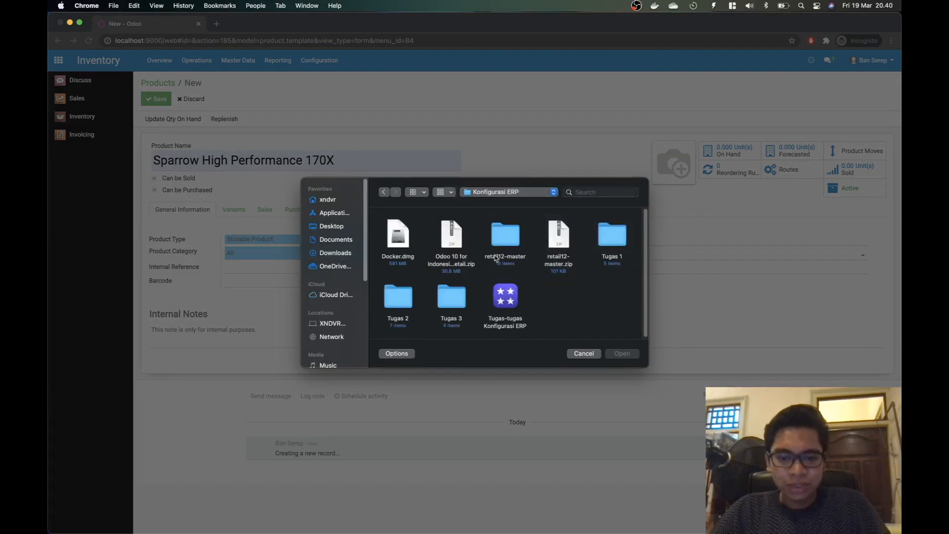
double_click(455, 316)
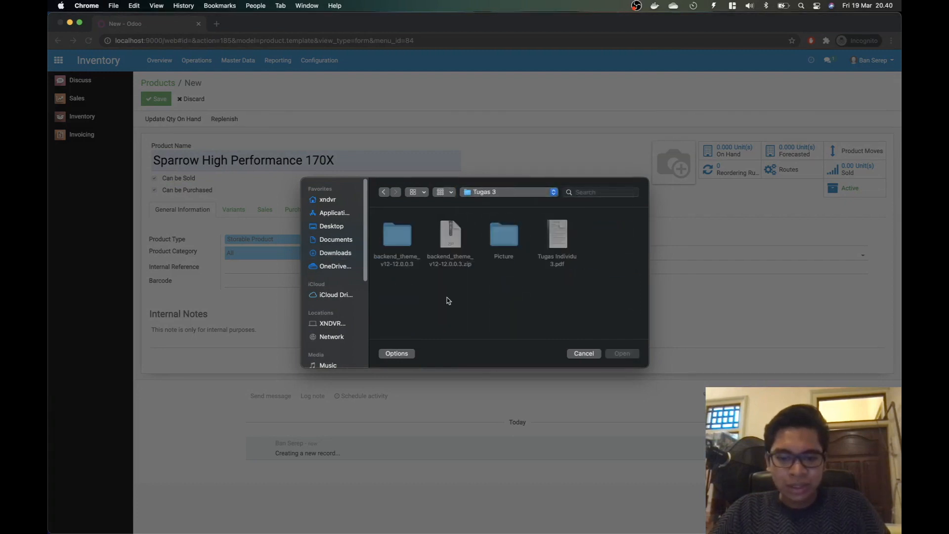
double_click(504, 236)
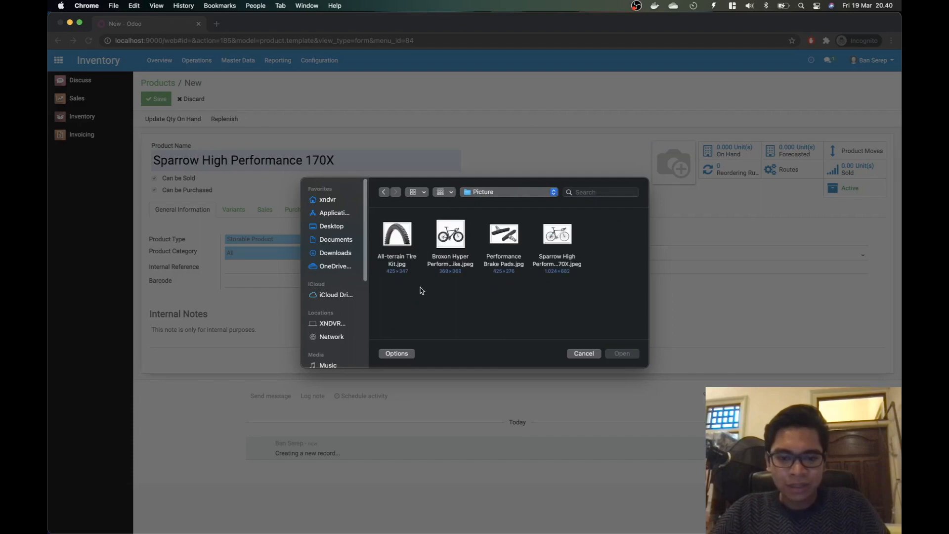
double_click(558, 255)
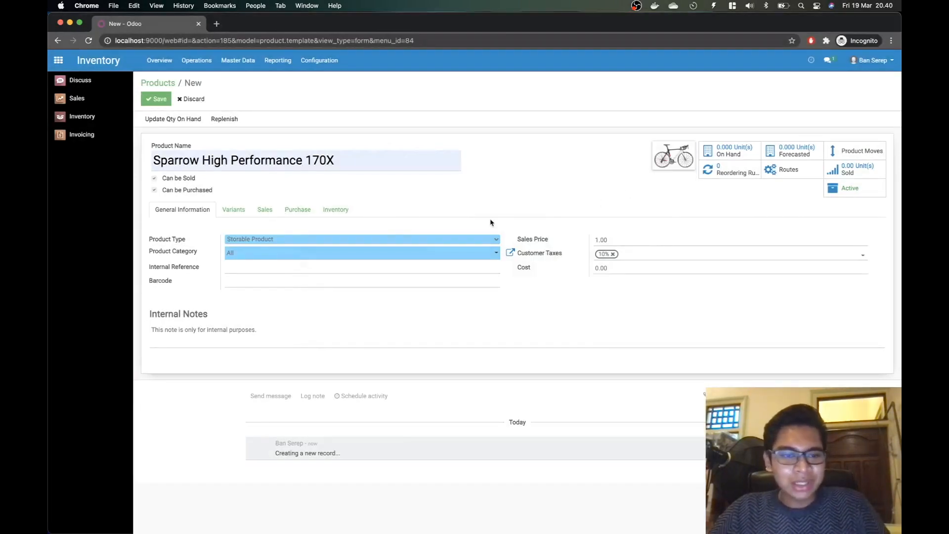
click(453, 240)
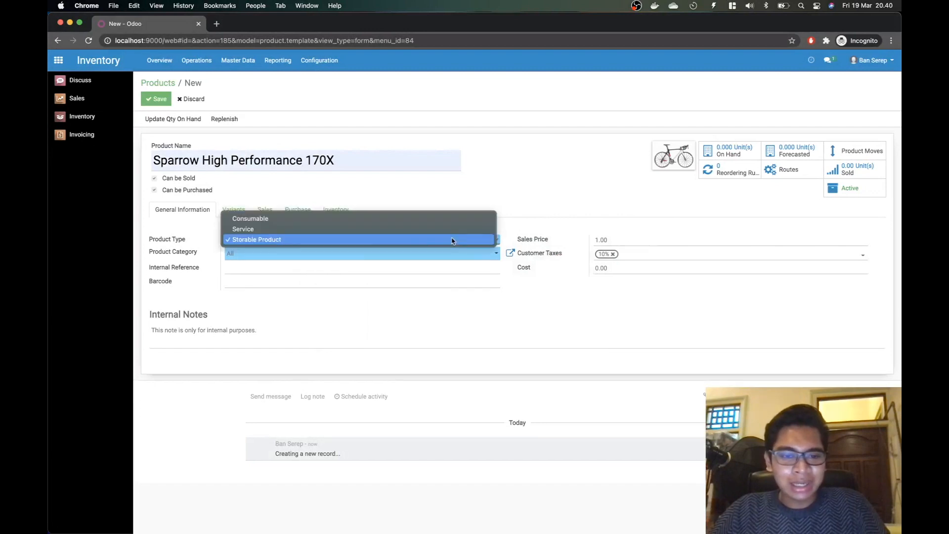
Step: Keep Storable Product as the type and replace the 1.00 sales price with 20000000
click(453, 240)
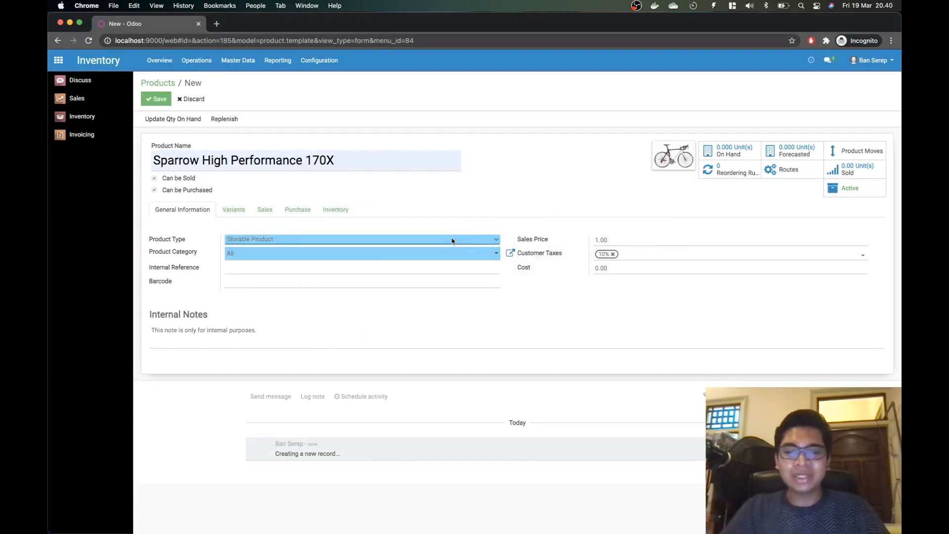
click(611, 241)
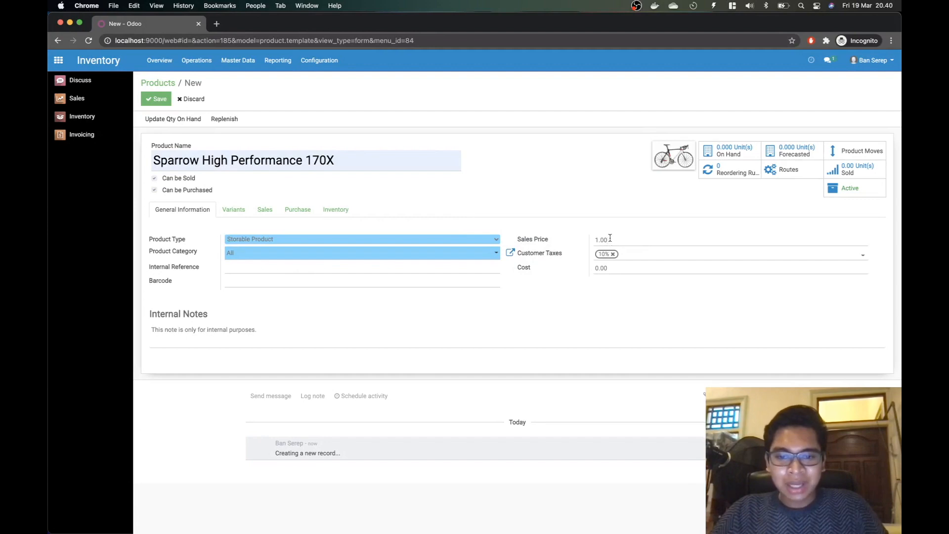
drag(610, 238, 583, 240)
key(super+Tab)
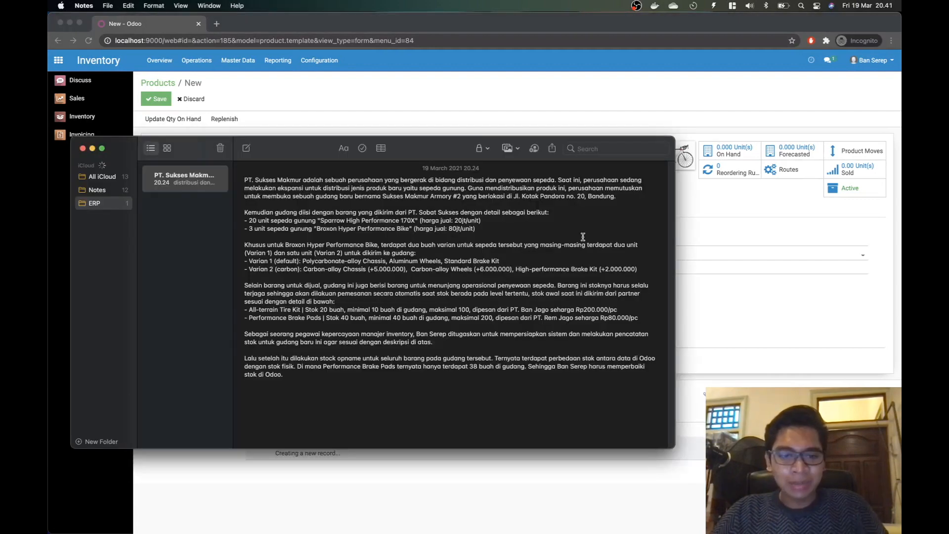
key(super+Tab)
text(20)
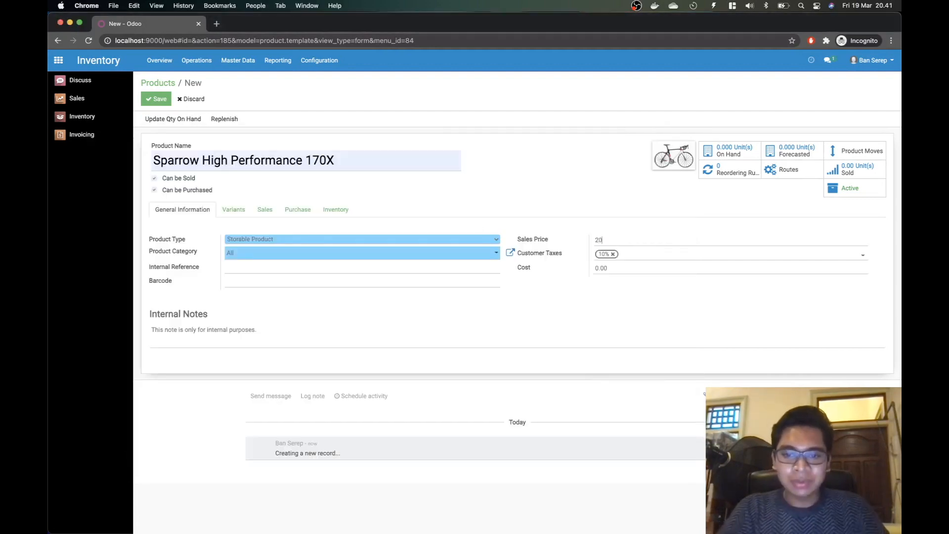
text(000000)
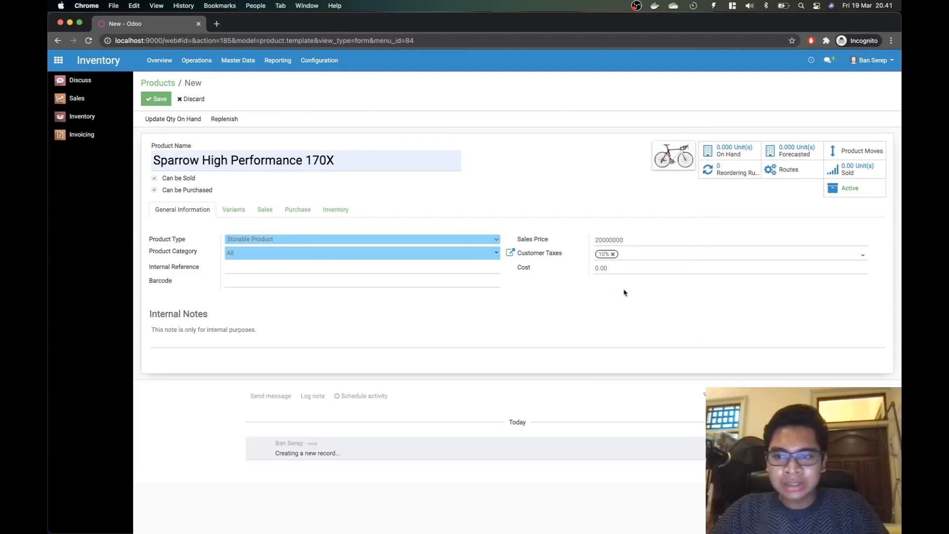
Step: Look through the Variants, Sales, Purchase and Inventory tabs, then return to General Information
click(241, 210)
key(super+Tab)
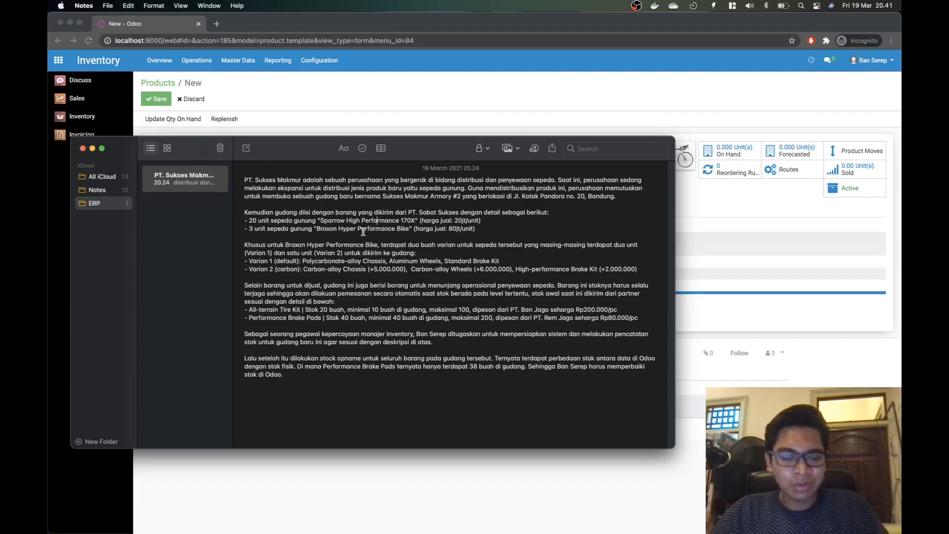
key(super+Tab)
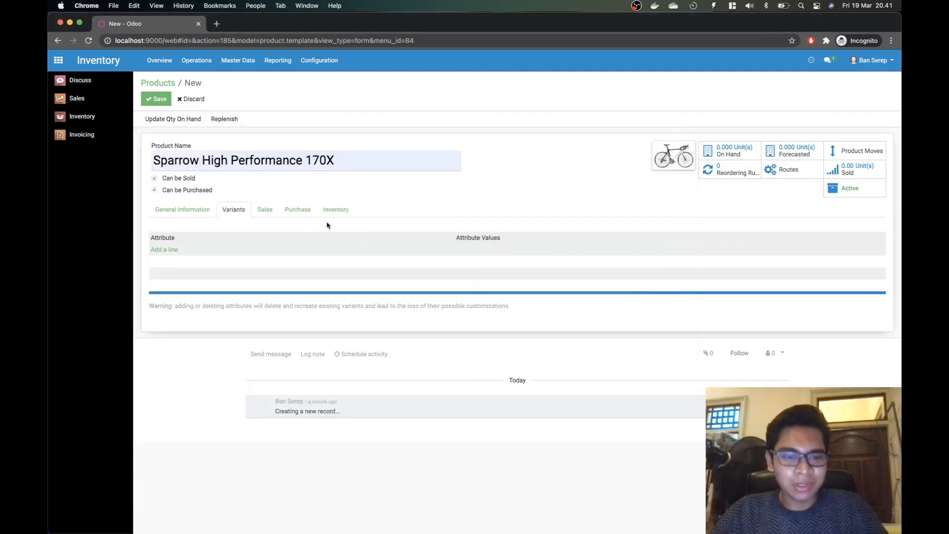
click(270, 212)
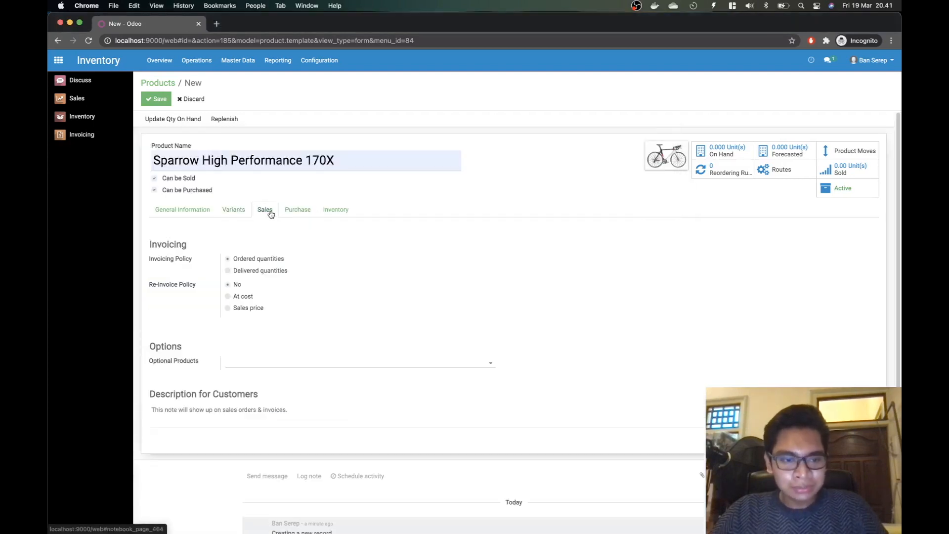
click(296, 211)
click(343, 212)
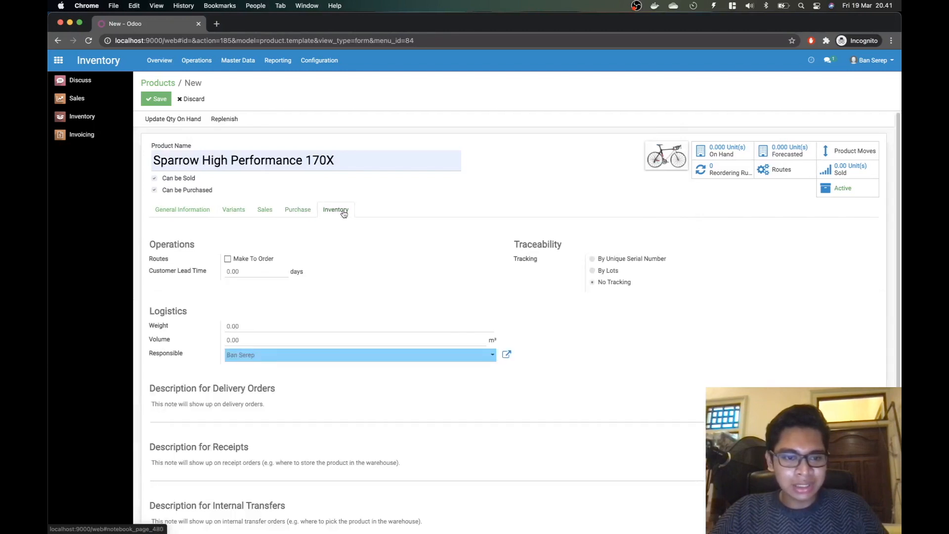
scroll(356, 240, down, 2)
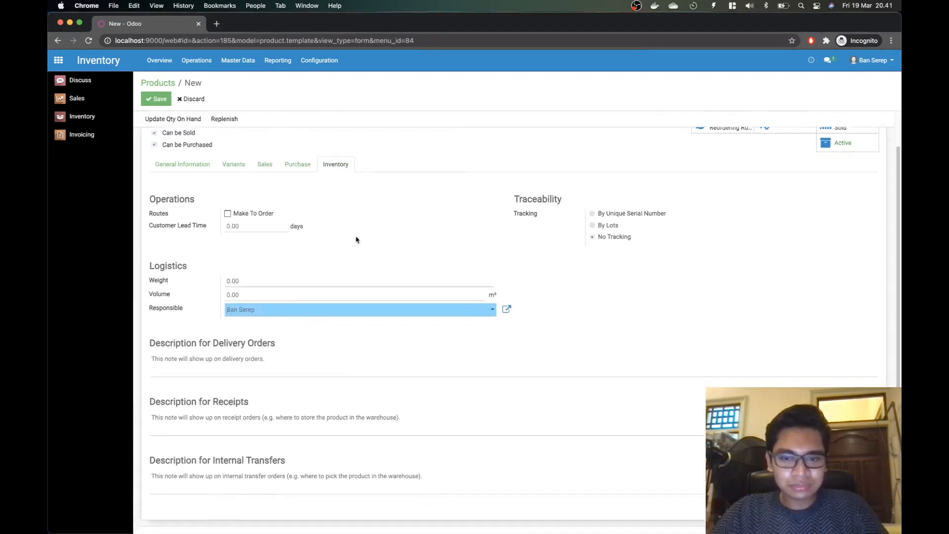
scroll(355, 240, up, 2)
click(185, 209)
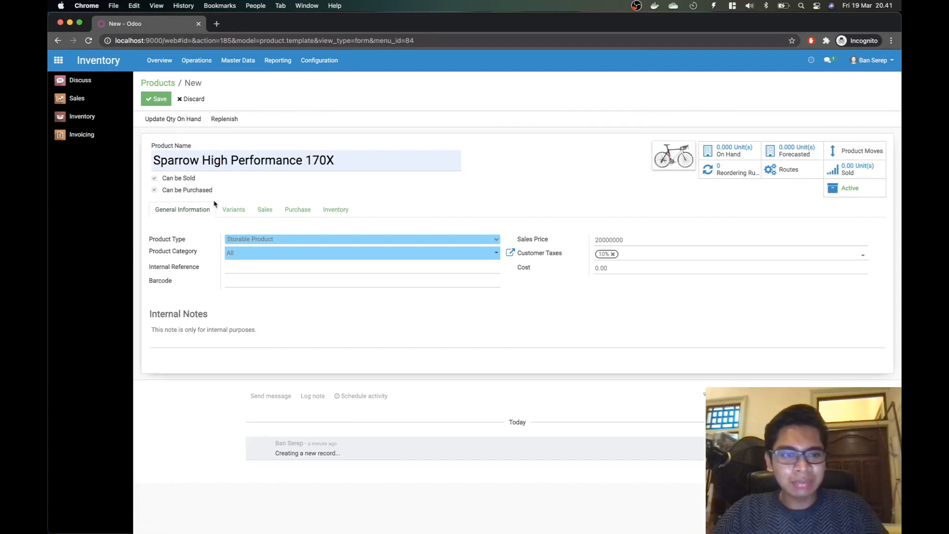
Step: Save the Sparrow product and go back to the catalogue via the Products breadcrumb
click(153, 99)
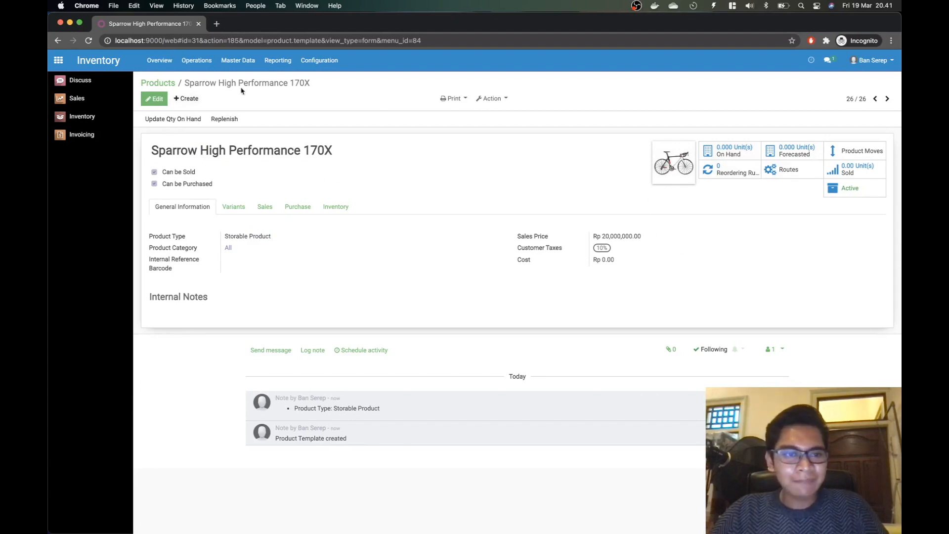
click(158, 83)
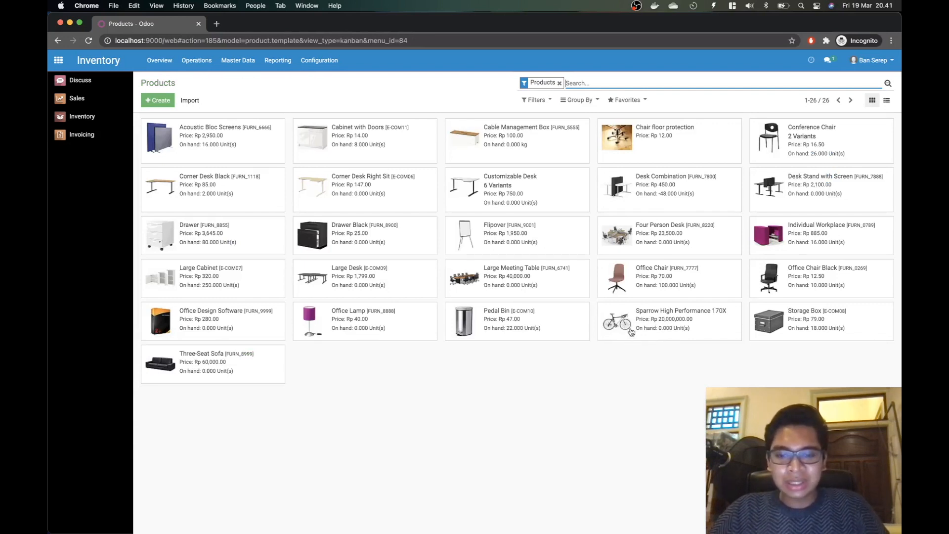
Step: Create a new product named Broxon Hyper Performance Bike
click(157, 100)
key(super+Tab)
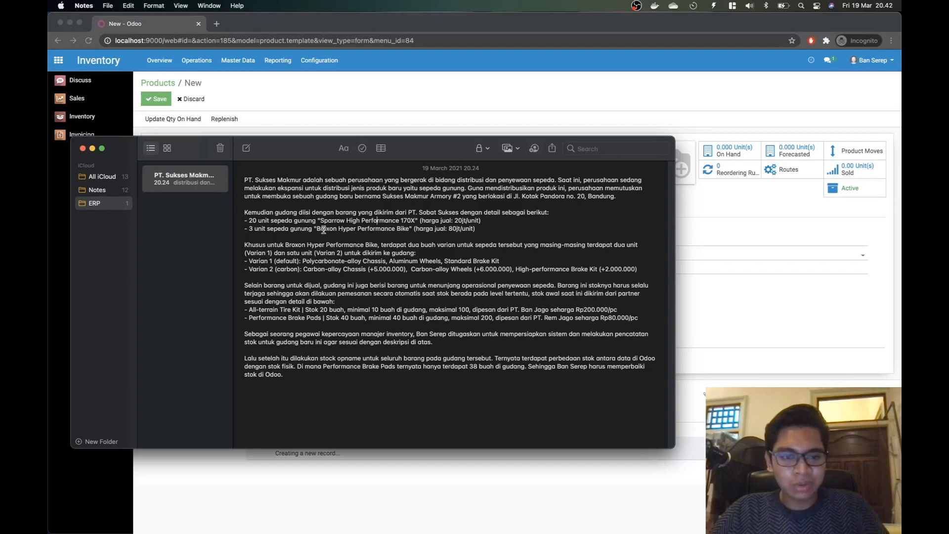
key(super+Tab)
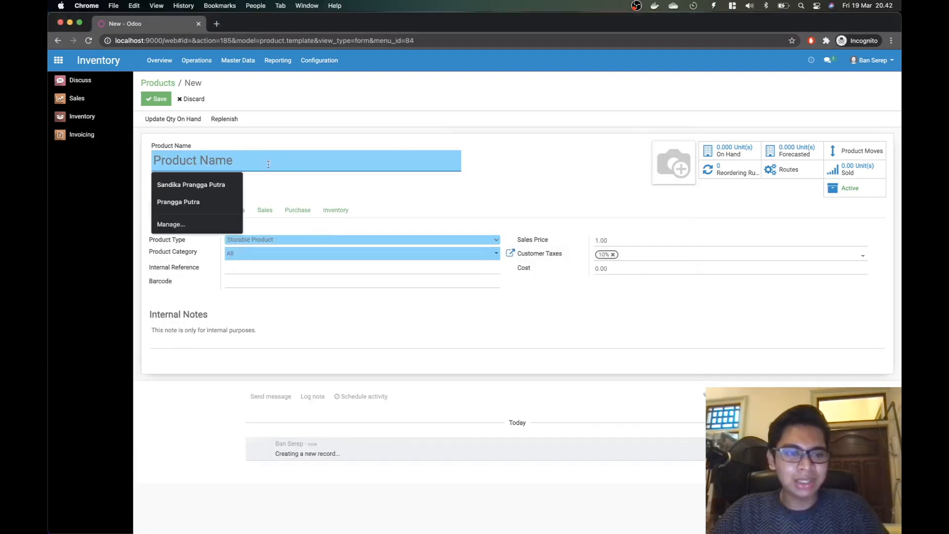
text(Broxon Hyper Performance Bike)
click(241, 185)
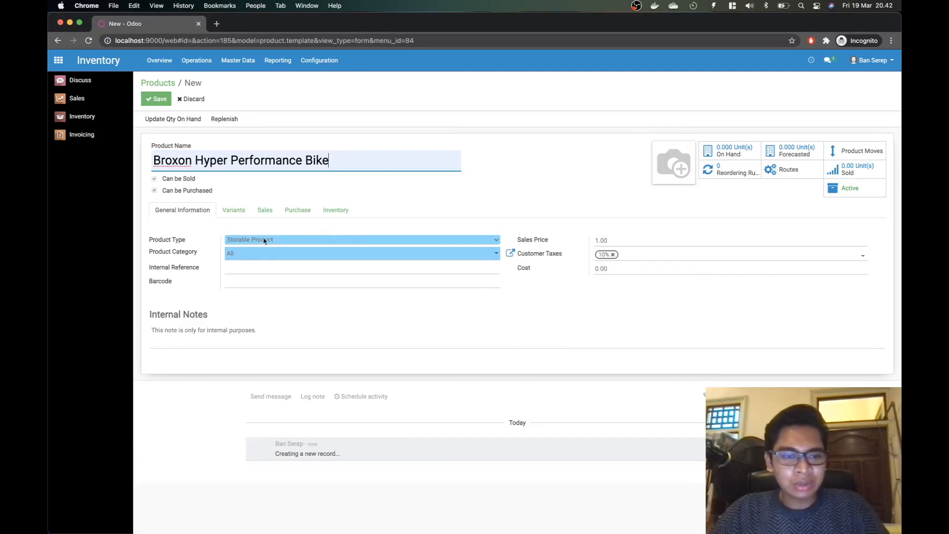
Step: Check the 80jt Broxon price in the note and enter 80000000 as the sales price
click(617, 238)
key(super+Tab)
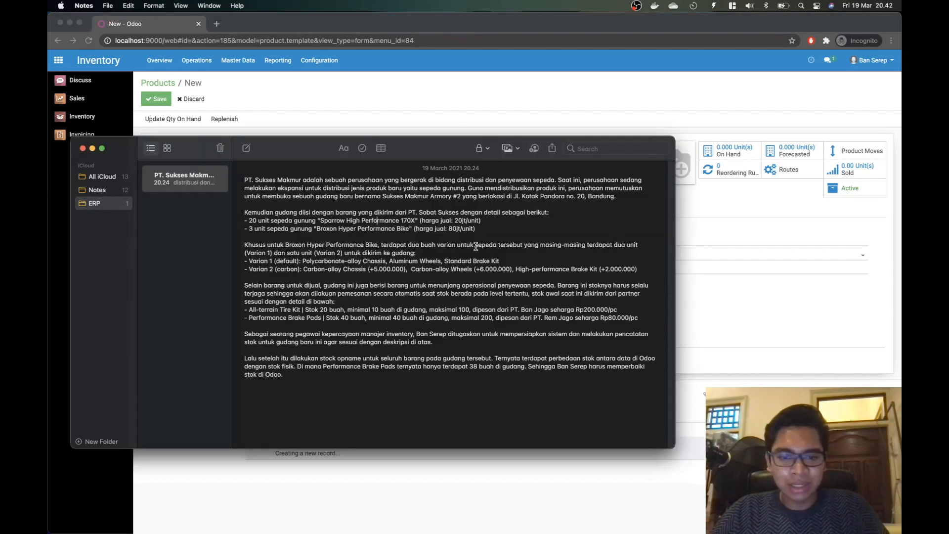
double_click(454, 228)
key(super+Tab)
key(super+Tab)
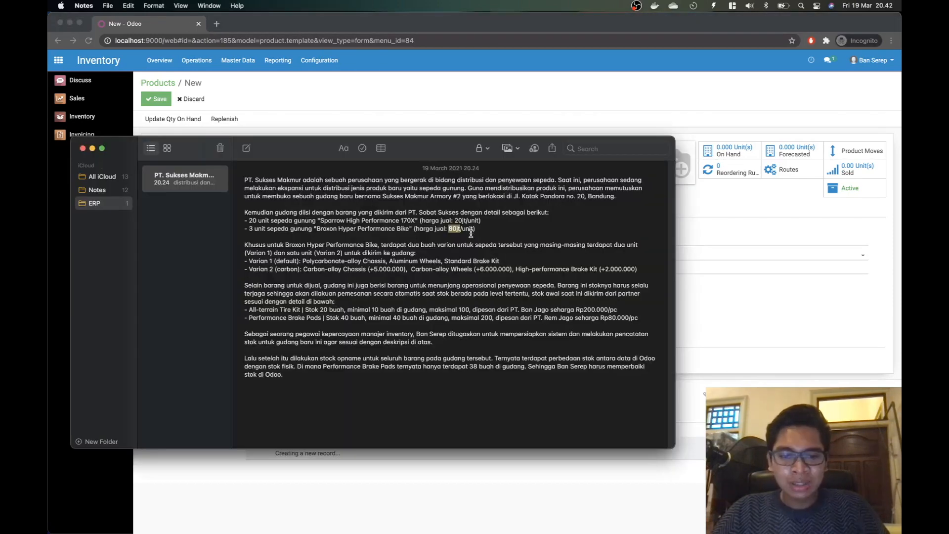
click(455, 229)
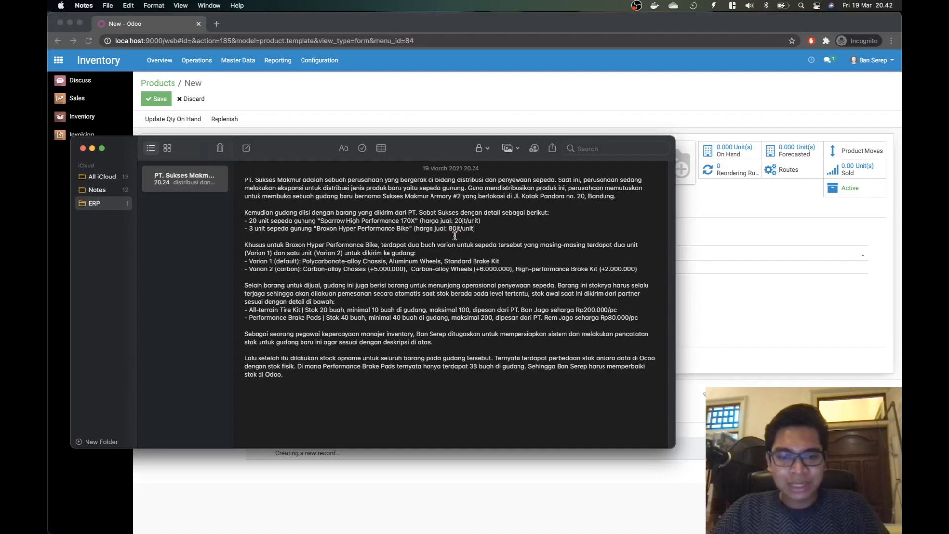
key(super+Tab)
text(80)
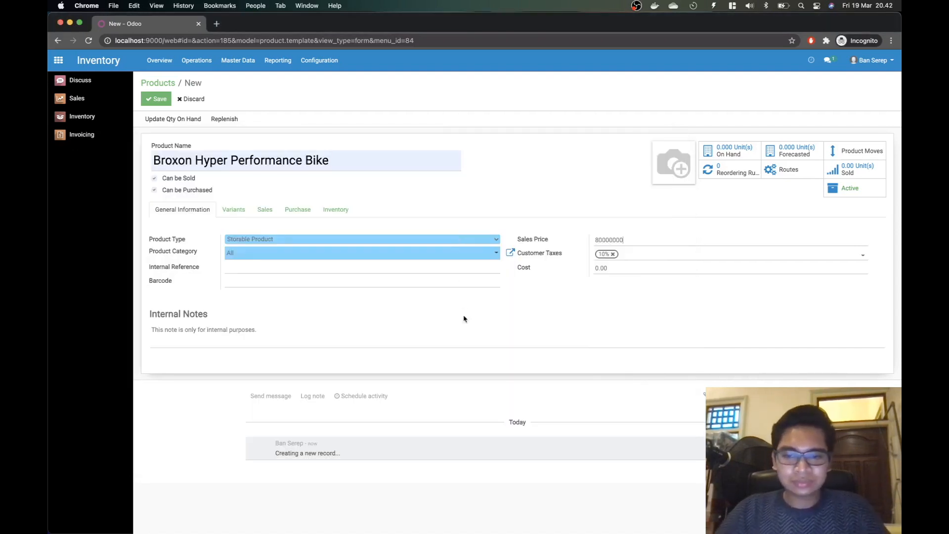
Step: Reread the Broxon bike's Varian 1 and Varian 2 specifications in the ERP task note
key(super+Tab)
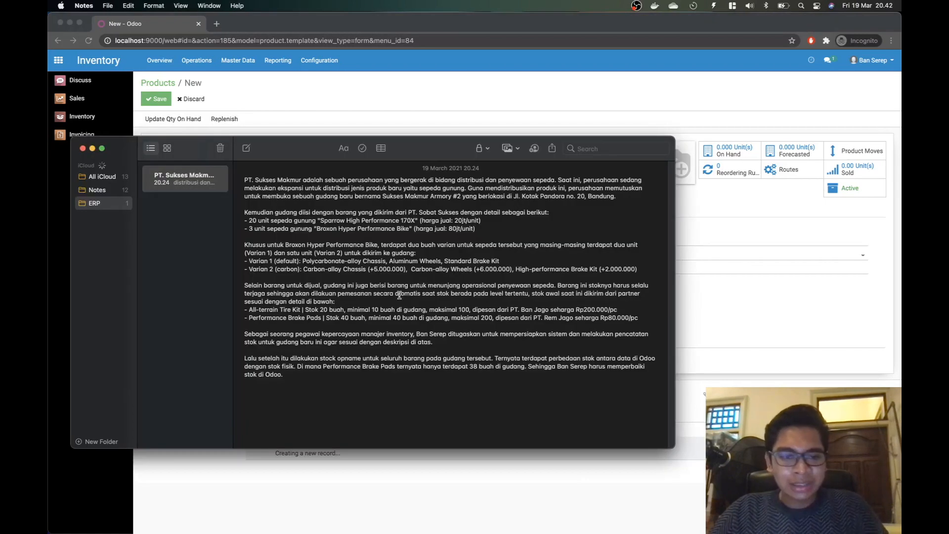
drag(246, 244, 314, 255)
click(315, 273)
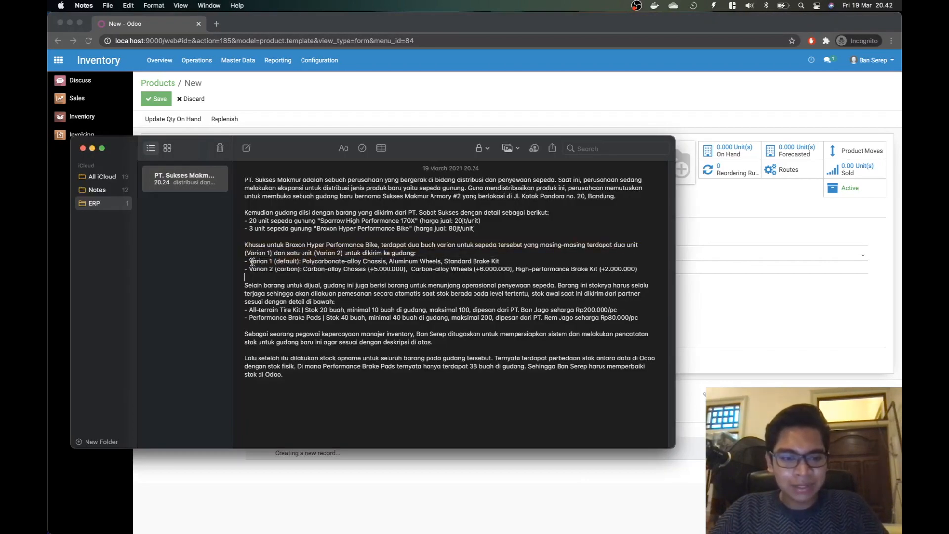
drag(245, 262, 507, 261)
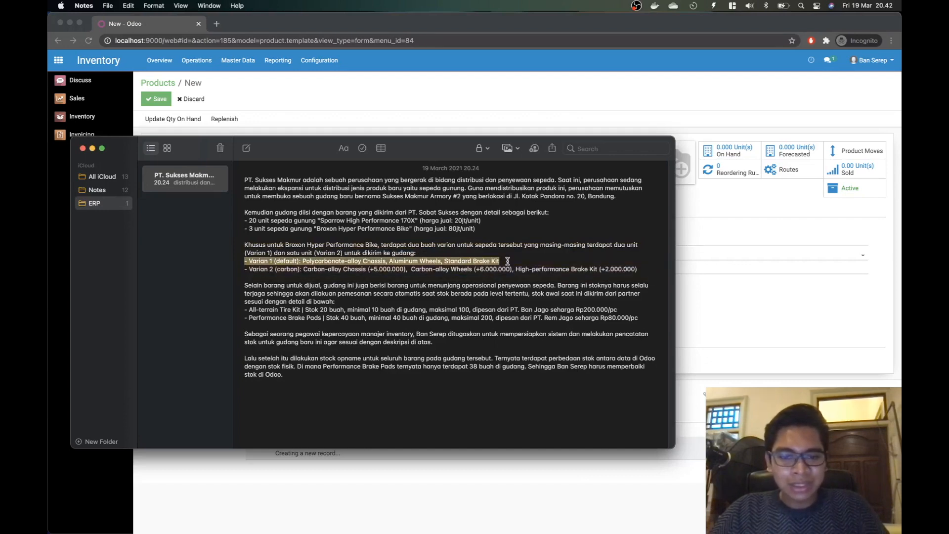
click(374, 269)
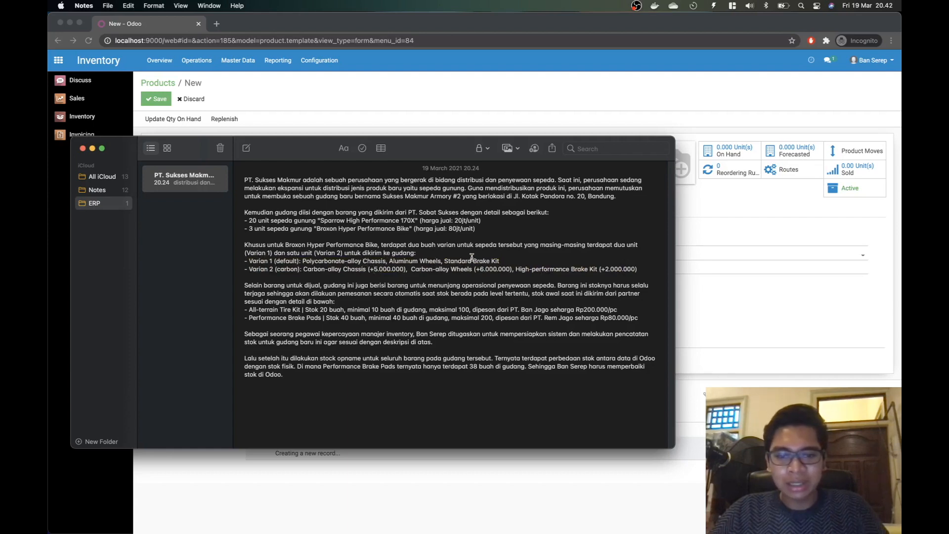
Step: Upload the Broxon bike JPEG as the product image and show the Variants section
drag(473, 262, 532, 261)
click(426, 269)
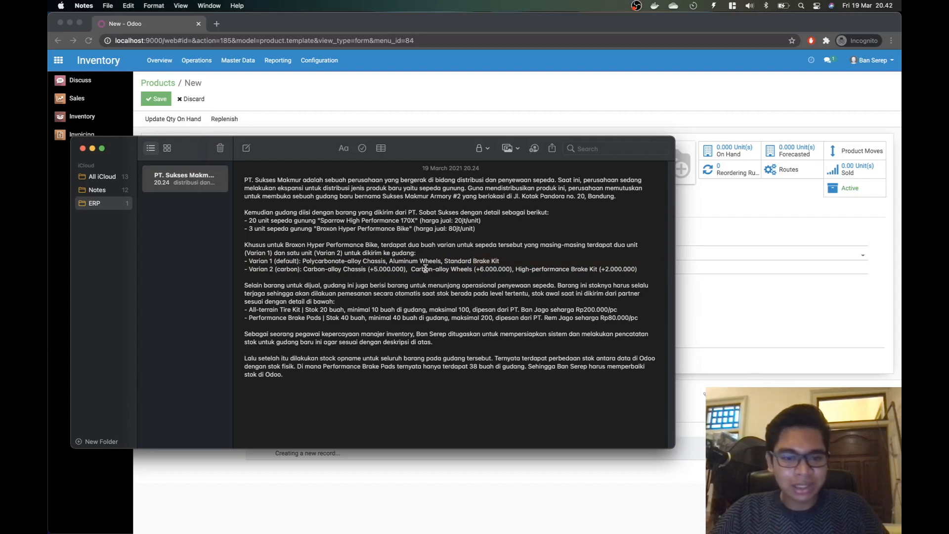
key(super+Tab)
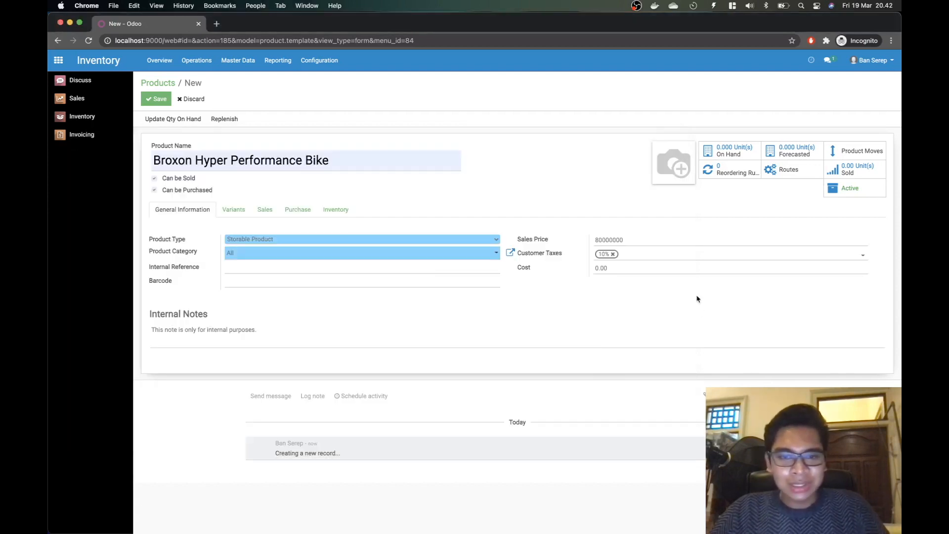
mouse_move(680, 173)
click(661, 147)
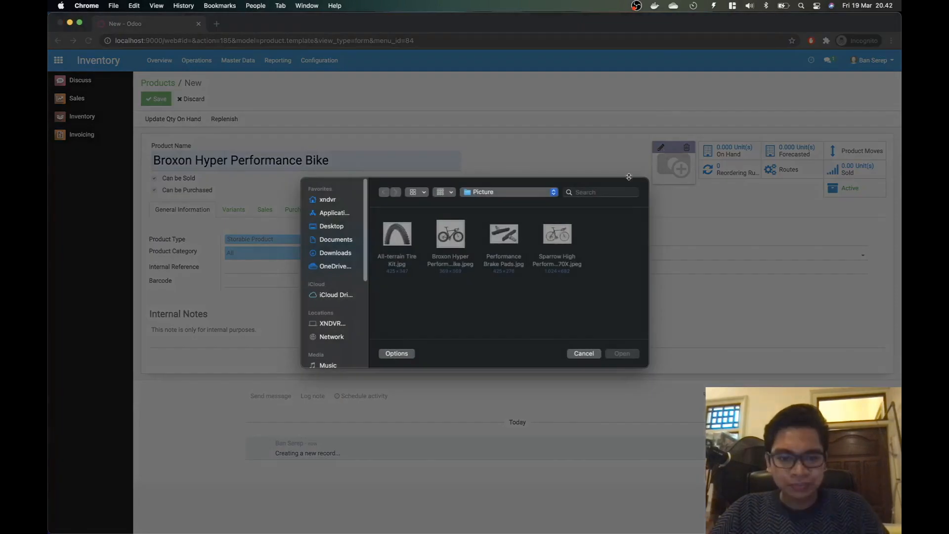
click(463, 237)
double_click(463, 237)
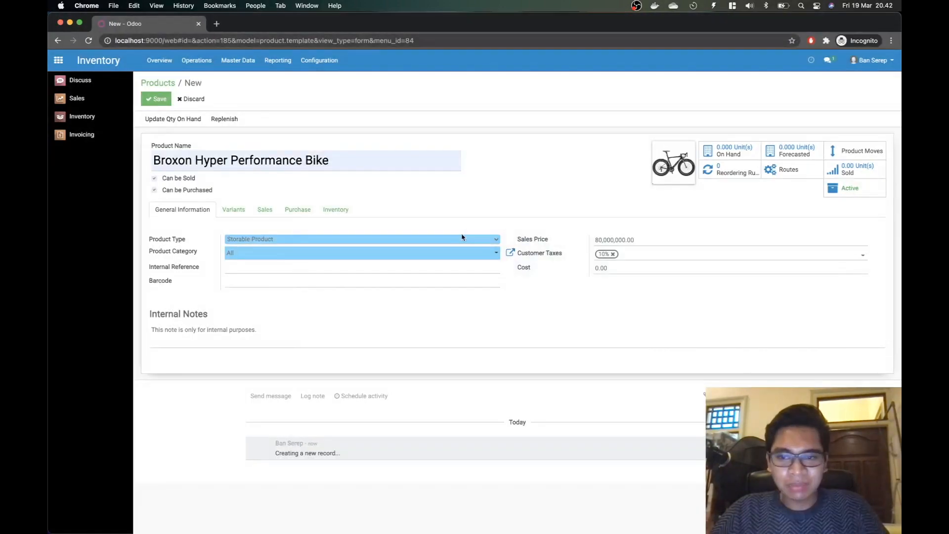
mouse_move(675, 174)
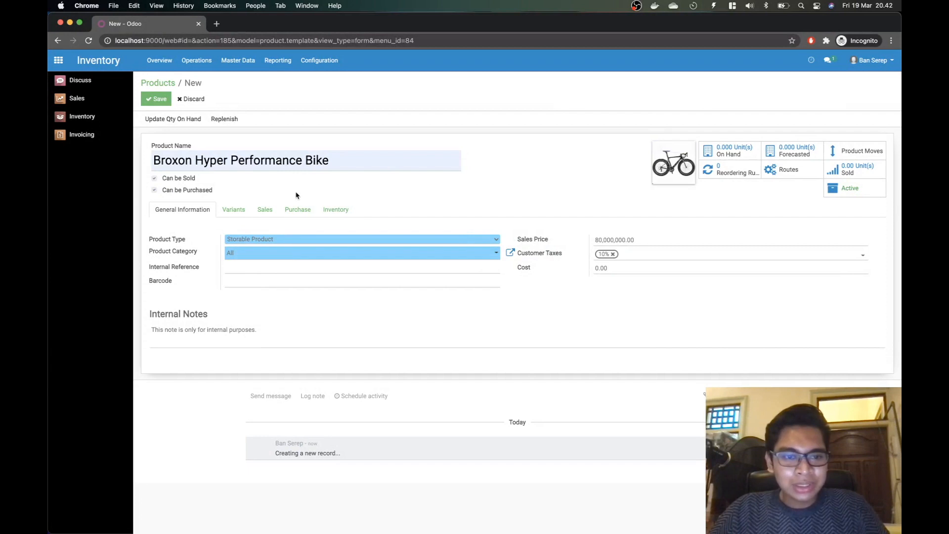
click(236, 211)
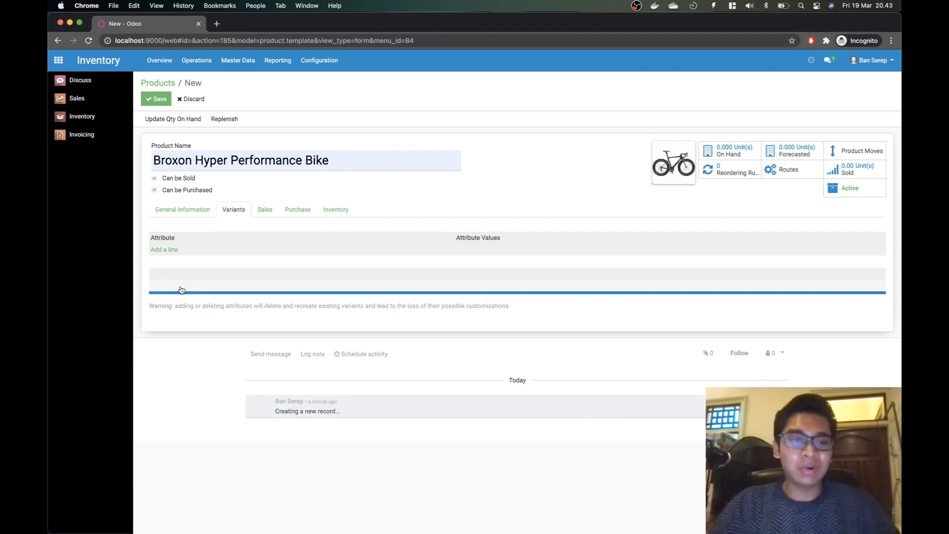
Step: Add an attribute row and quick-create the Chassis attribute, checking Varian 1 in the note
click(169, 250)
key(super+Tab)
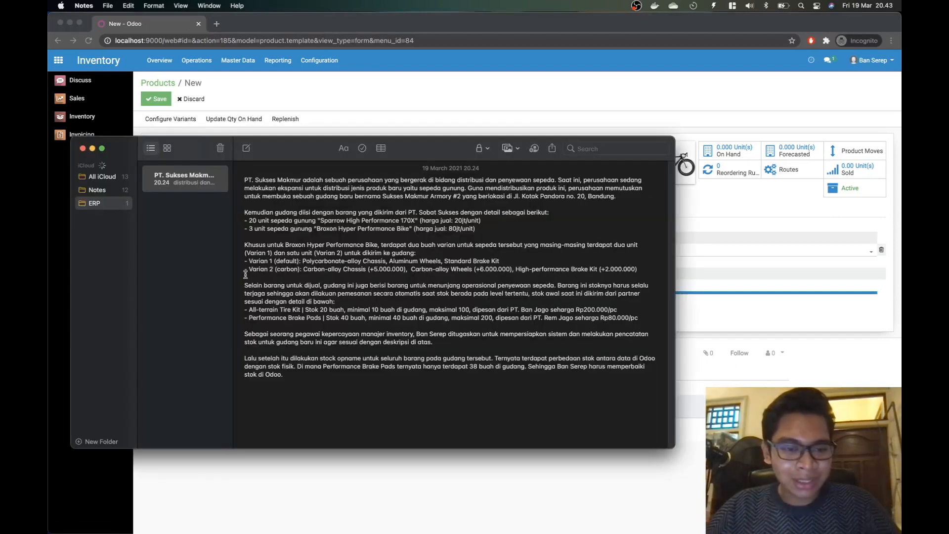
double_click(377, 259)
double_click(427, 261)
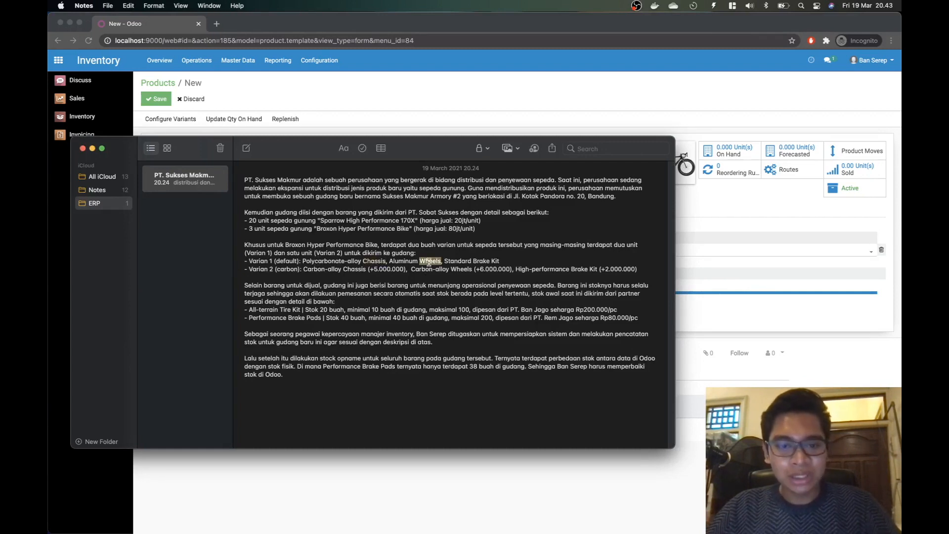
click(479, 261)
drag(479, 262, 504, 260)
click(504, 261)
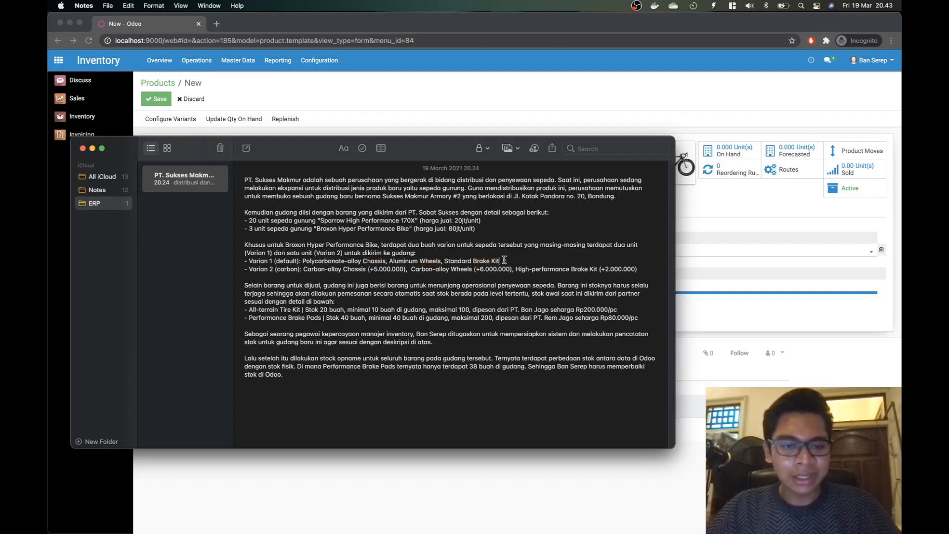
key(super+Tab)
text(Chassis)
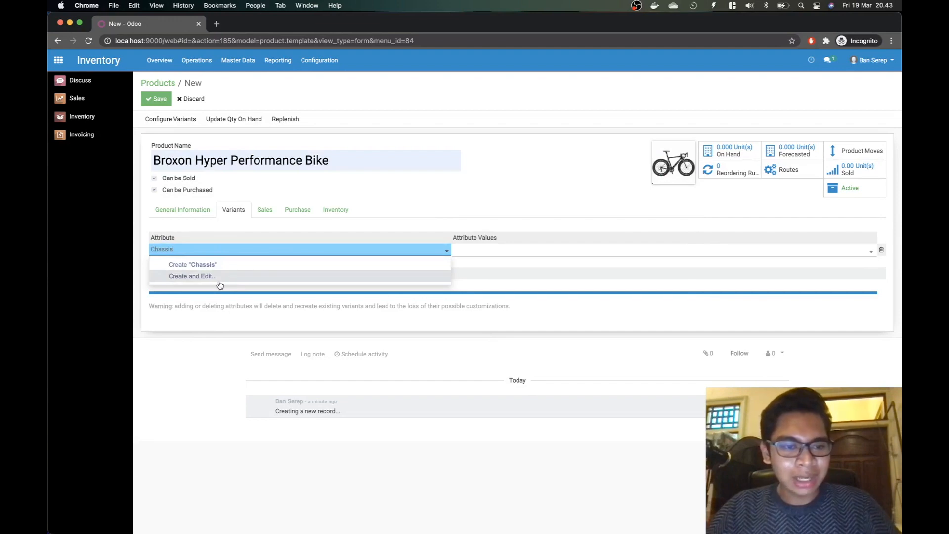
click(206, 266)
Step: Give the Chassis attribute the values Polycarbonate-alloy and Carbon-alloy
click(500, 253)
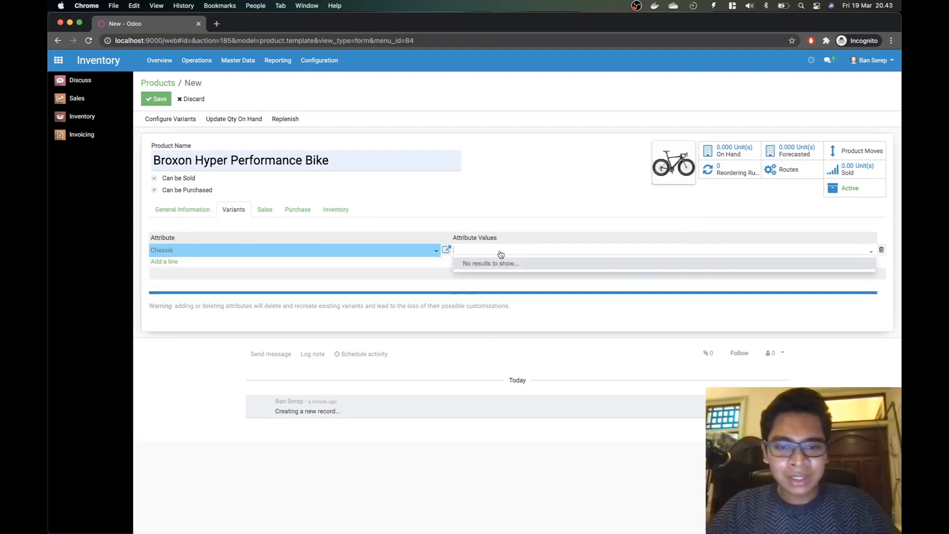
key(super+Tab)
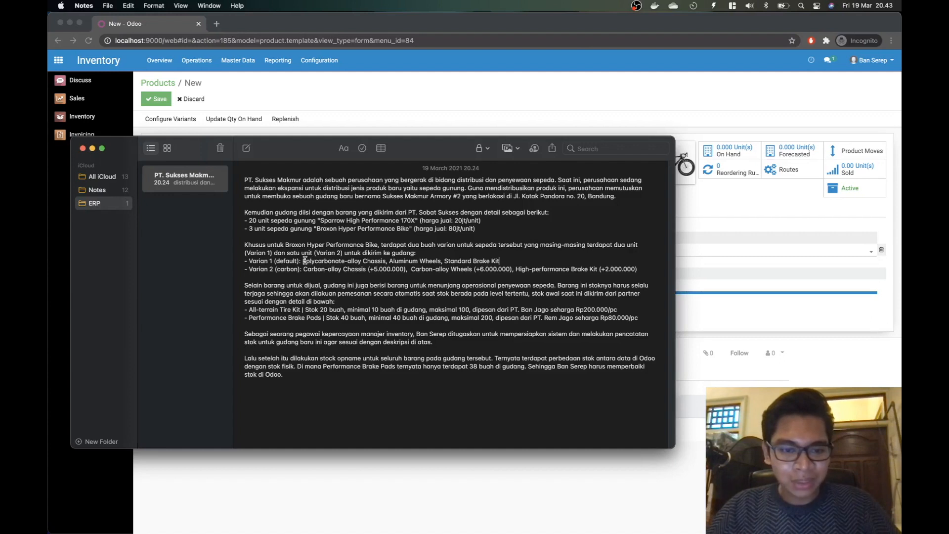
drag(305, 260, 364, 260)
key(super+Tab)
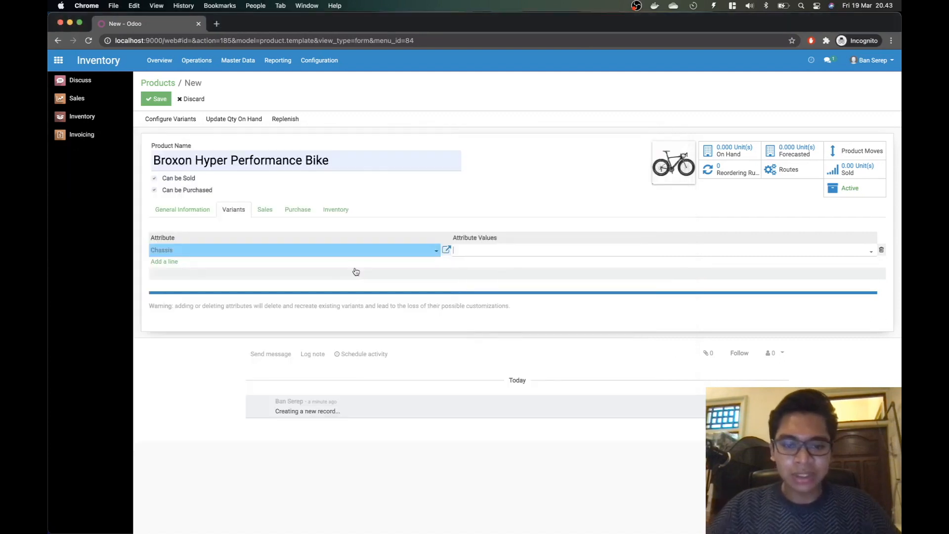
text(poly)
key(BackSpace)
key(BackSpace)
key(BackSpace)
key(BackSpace)
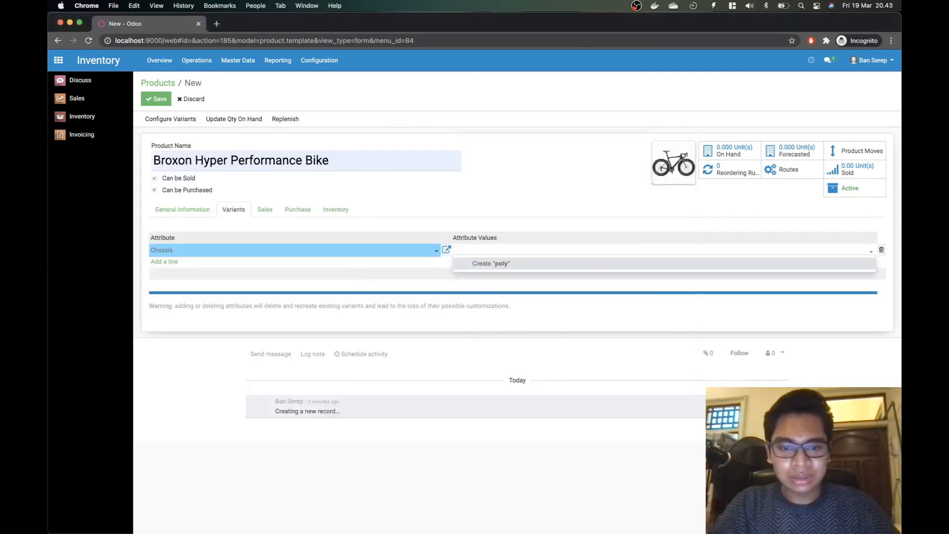
text(Polycarbonate-alloy)
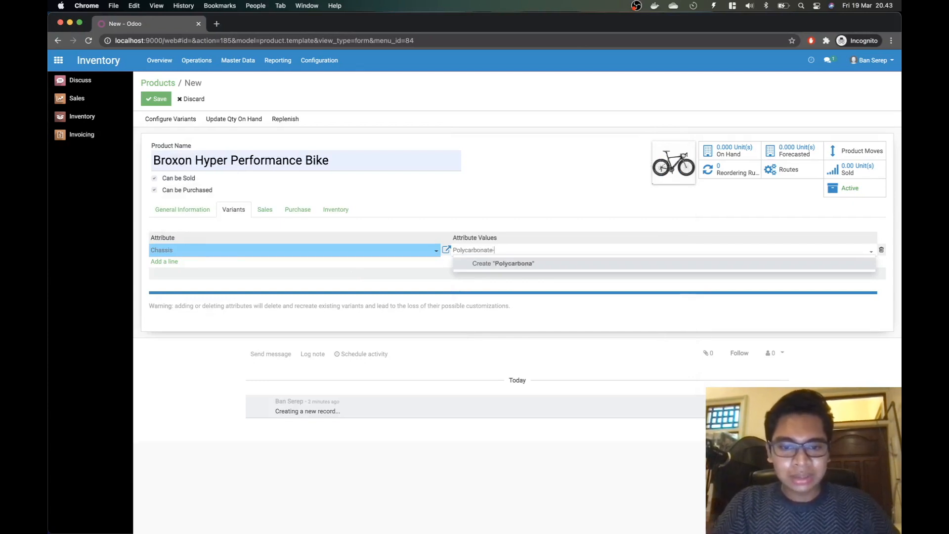
click(494, 264)
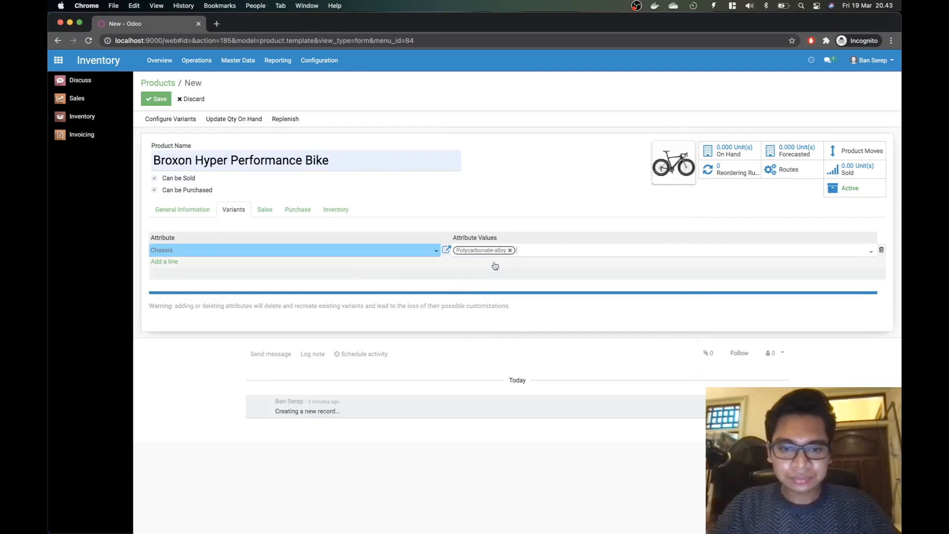
text(Carbon-alloy)
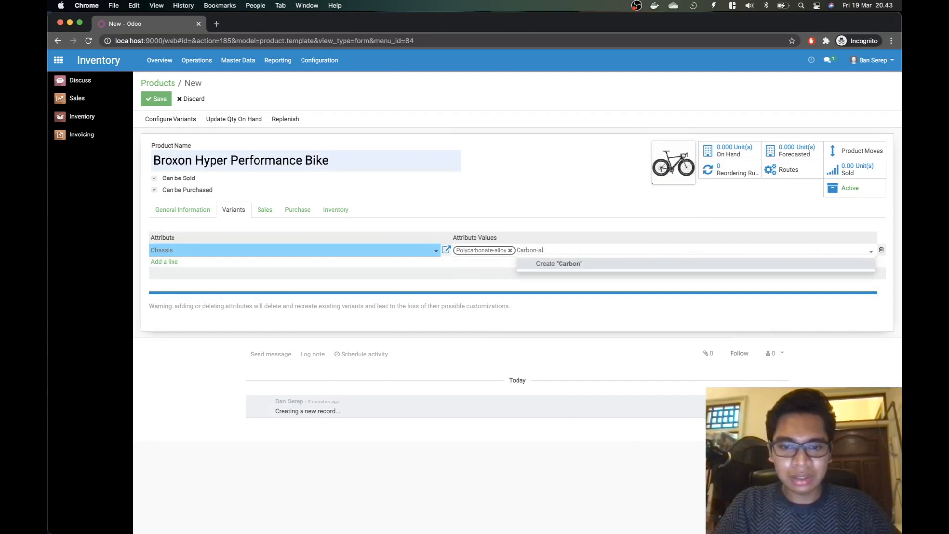
click(575, 270)
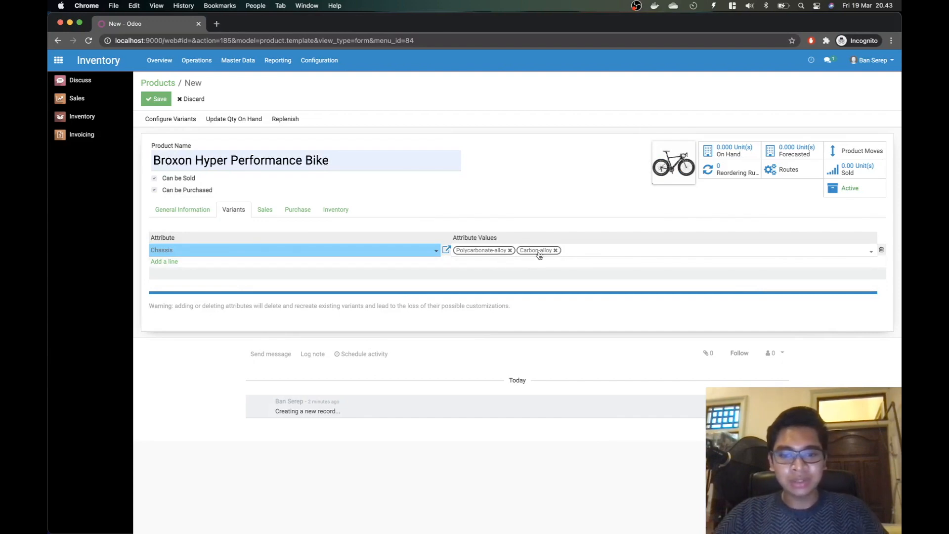
click(169, 262)
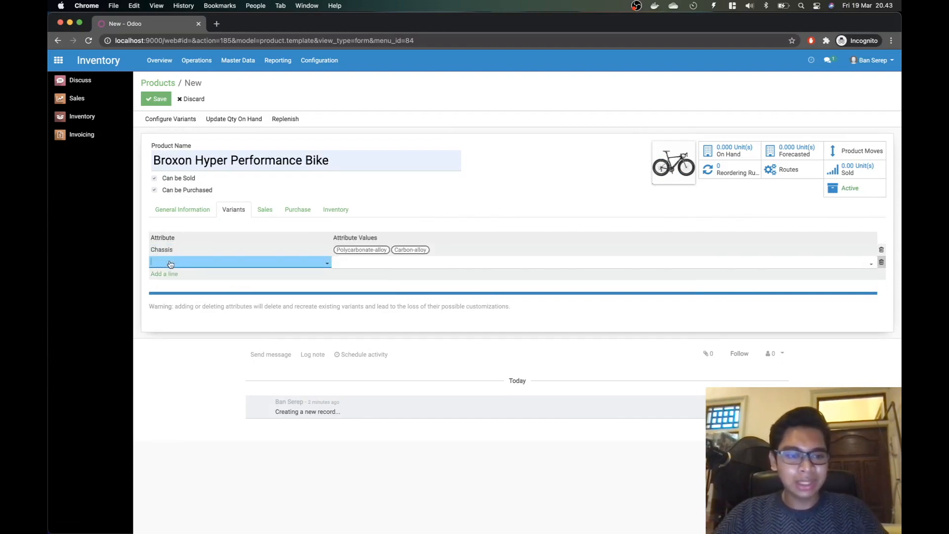
Step: Quick-create the Wheels attribute on the new attribute row
key(super+Tab)
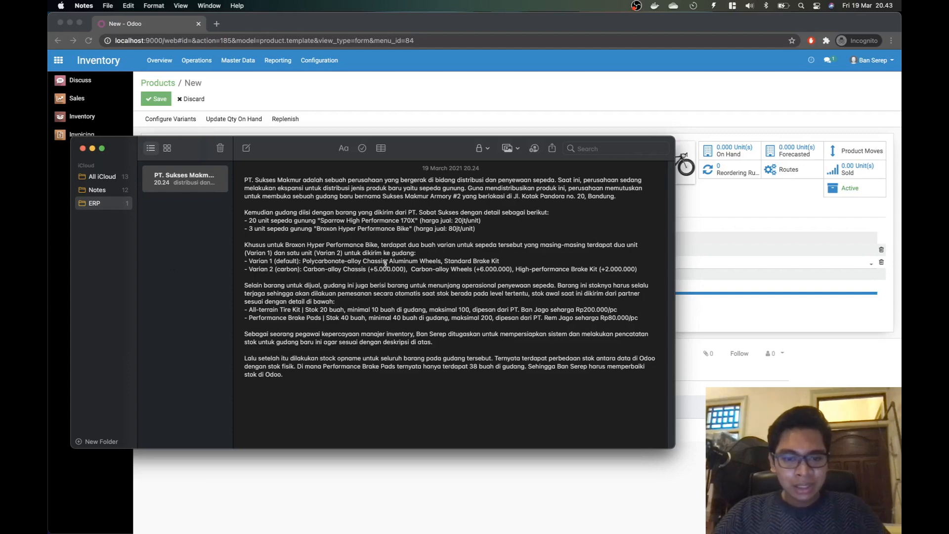
key(super+Tab)
text(Wheels)
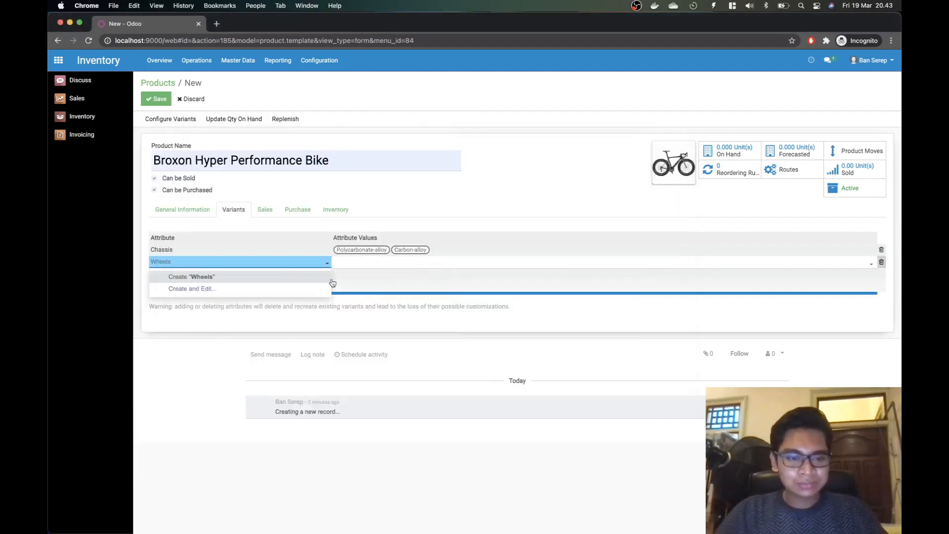
click(282, 276)
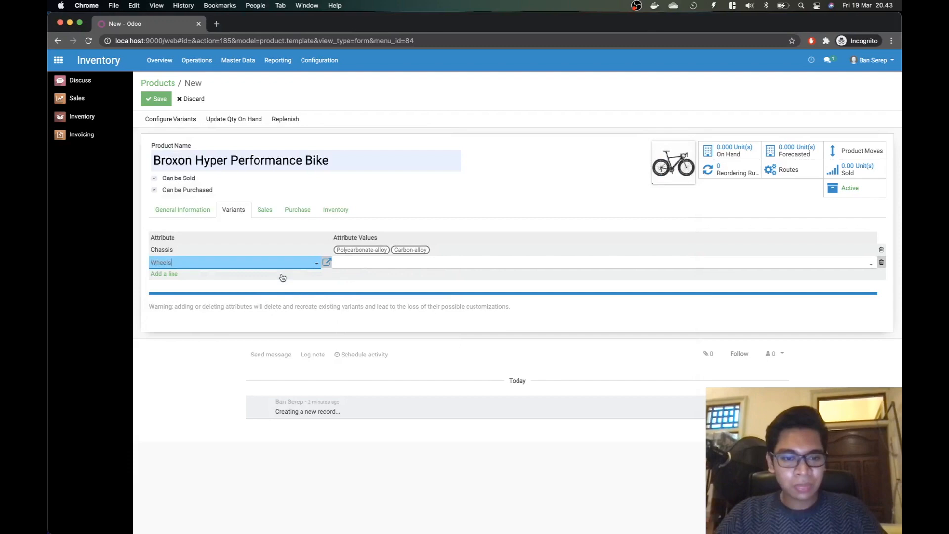
Step: Give the Wheels attribute the values Aluminum and Carbon-alloy
click(367, 265)
key(super+Tab)
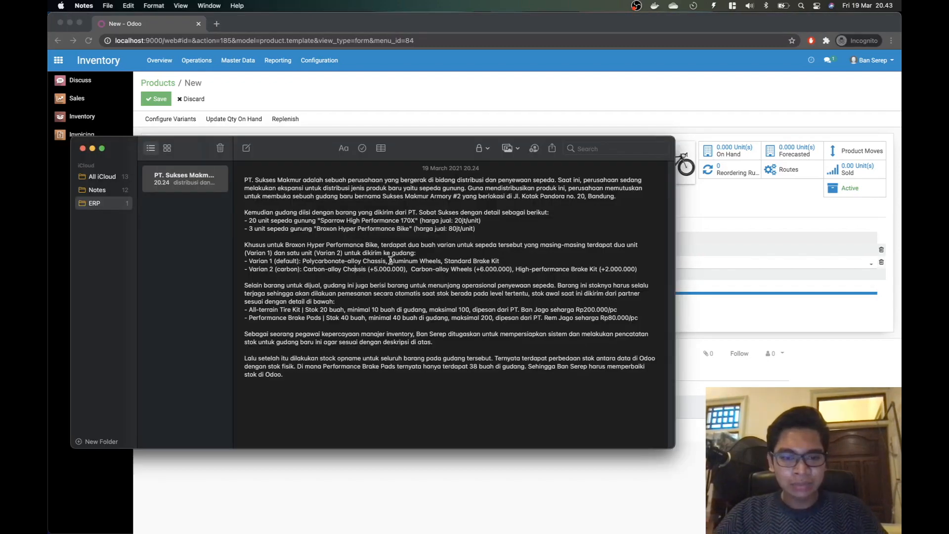
key(super+Tab)
text(Aluminum)
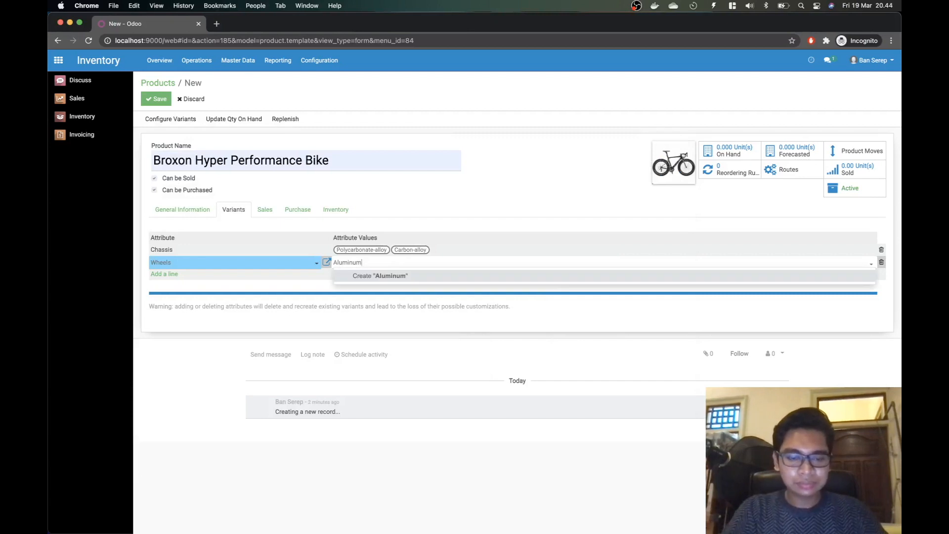
key(Return)
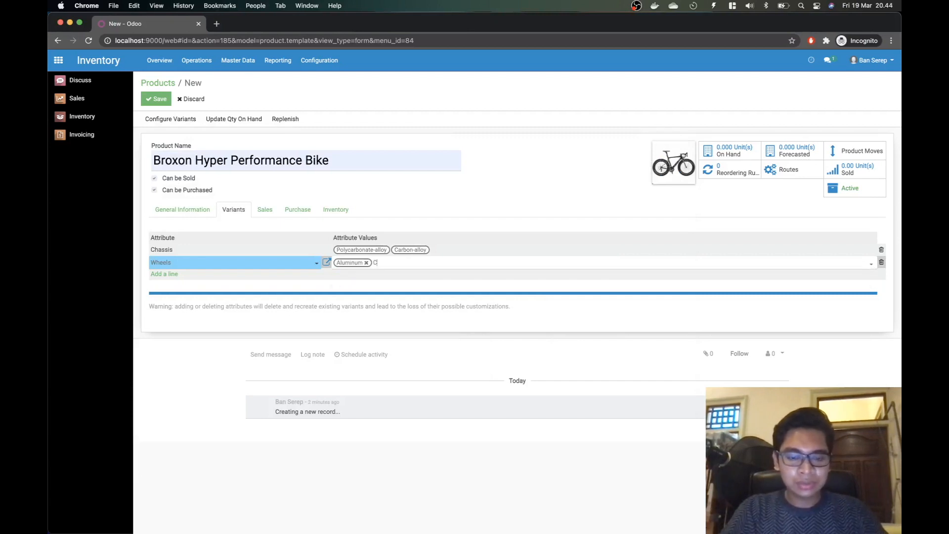
text(Carbon-alloy)
key(Return)
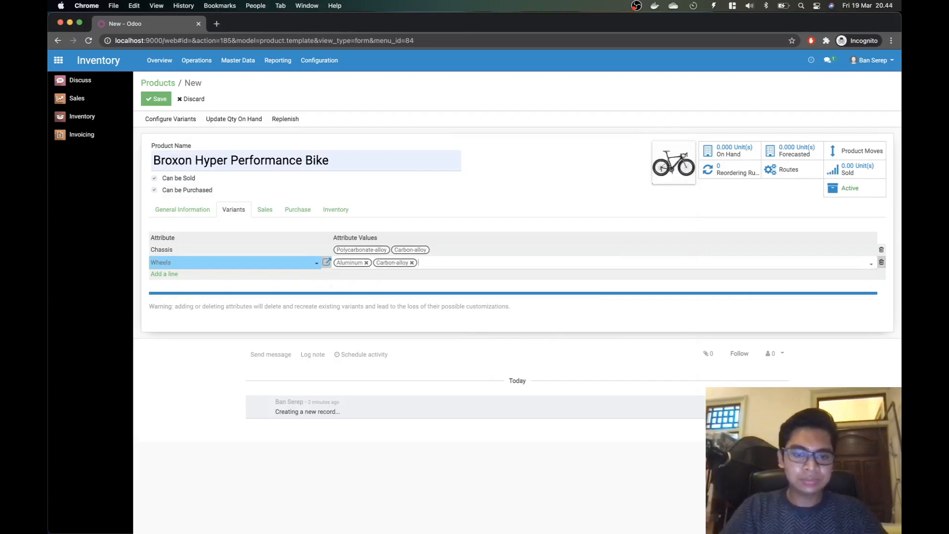
Step: Add a third attribute row and type 'Arake Kit' for the brake kit attribute
key(super+Tab)
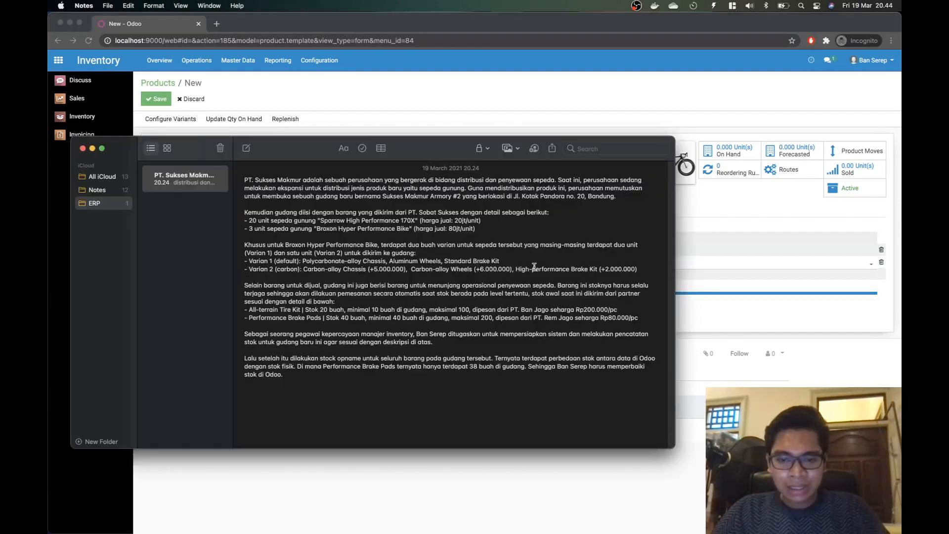
key(super+Tab)
click(164, 274)
text(A)
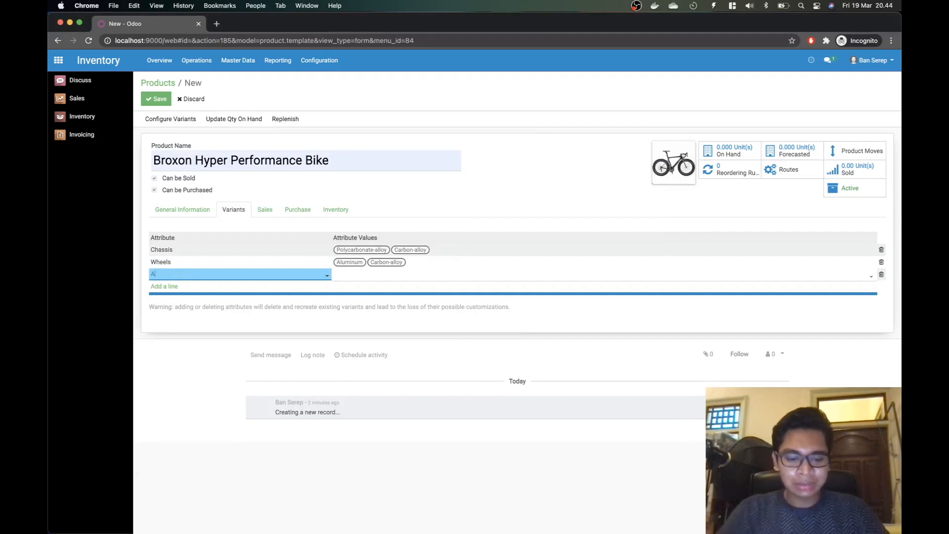
text(rake Kit)
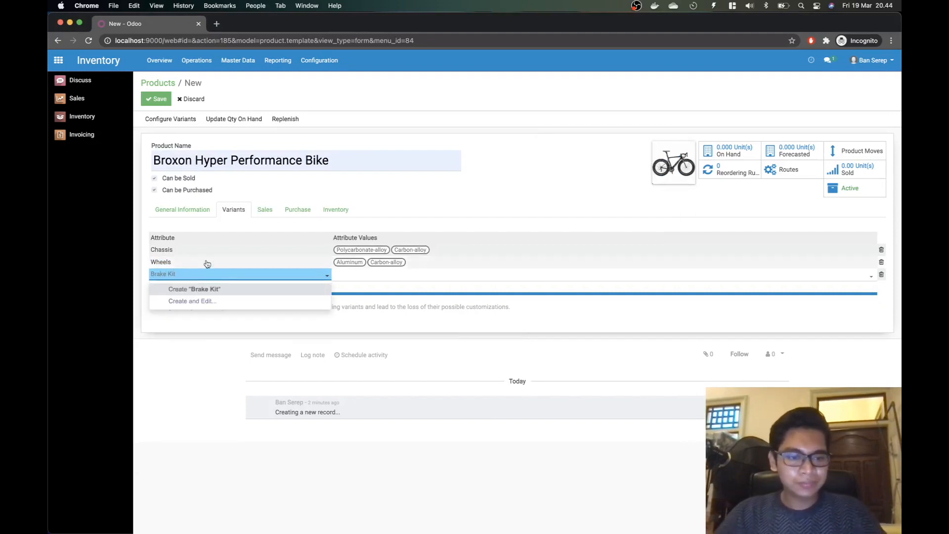
Step: Create the Brake Kit attribute and give it the value Standard
click(207, 289)
click(373, 275)
key(super+Tab)
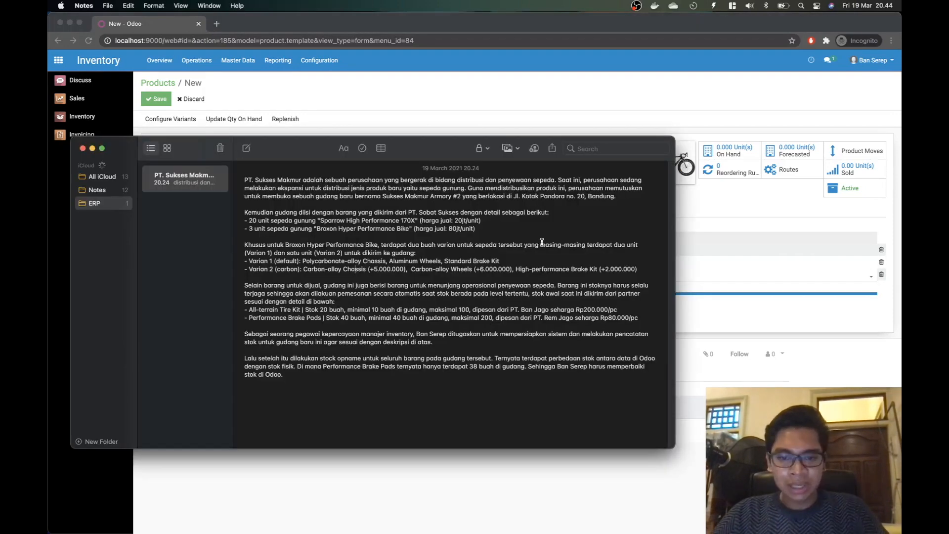
drag(443, 265, 468, 265)
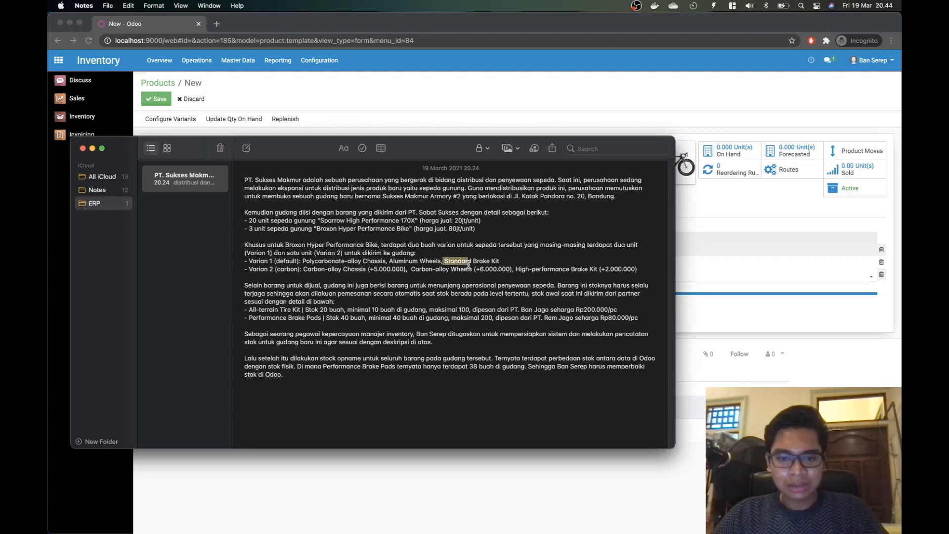
key(super+Tab)
text(S)
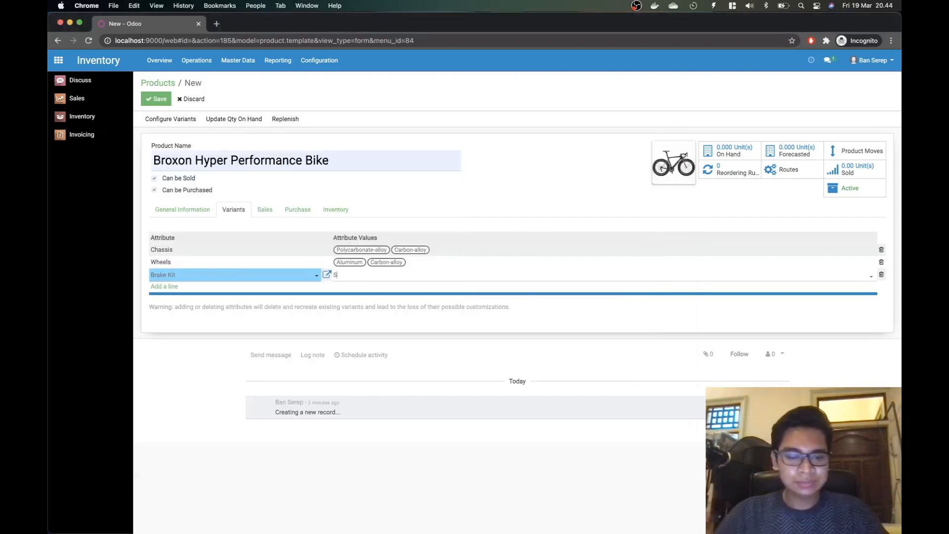
text(tandard)
key(Return)
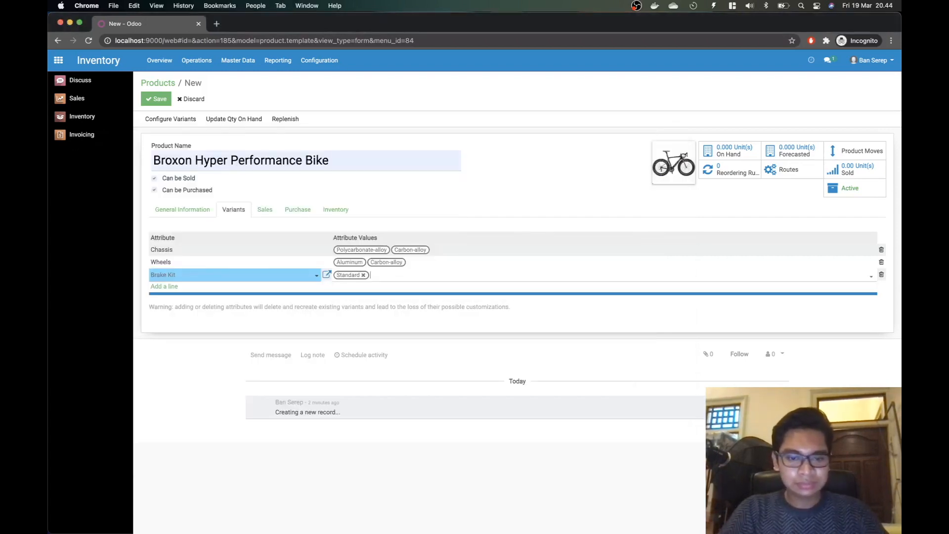
Step: Add a High-performance brake kit value through the Create dialog, correcting the typed name
text(High)
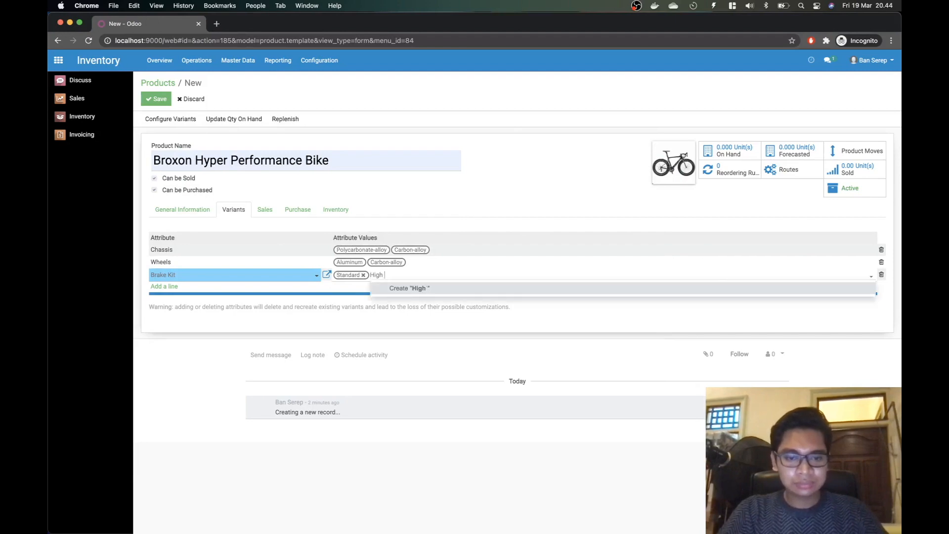
text( Performance)
key(super+Tab)
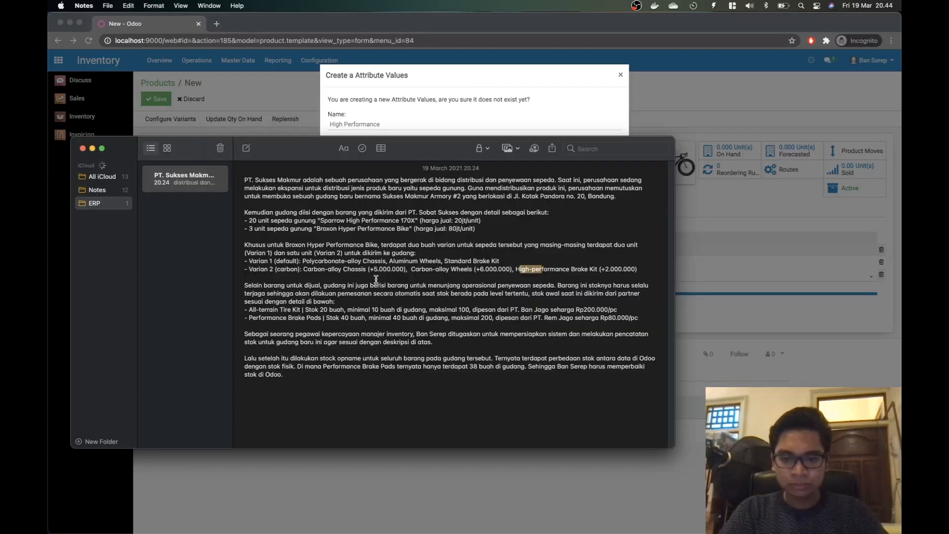
key(super+Tab)
click(375, 125)
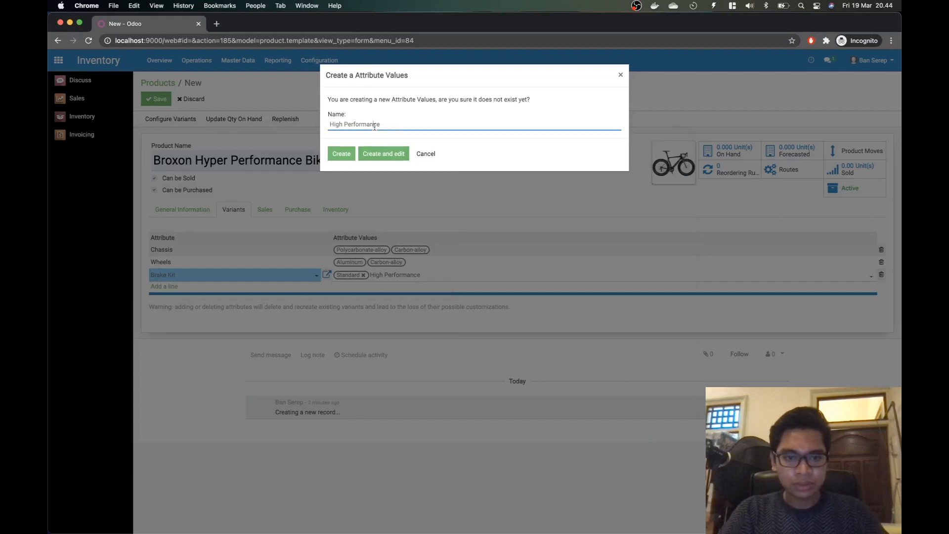
key(BackSpace)
key(BackSpace)
key(BackSpace)
key(BackSpace)
key(BackSpace)
key(BackSpace)
key(BackSpace)
key(BackSpace)
key(BackSpace)
key(BackSpace)
key(BackSpace)
key(BackSpace)
text(-performance)
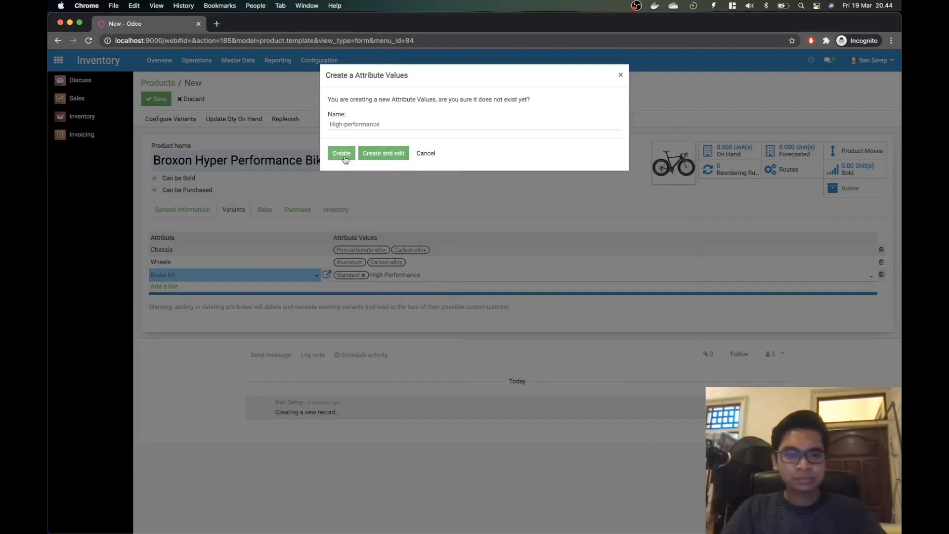
click(346, 155)
click(206, 384)
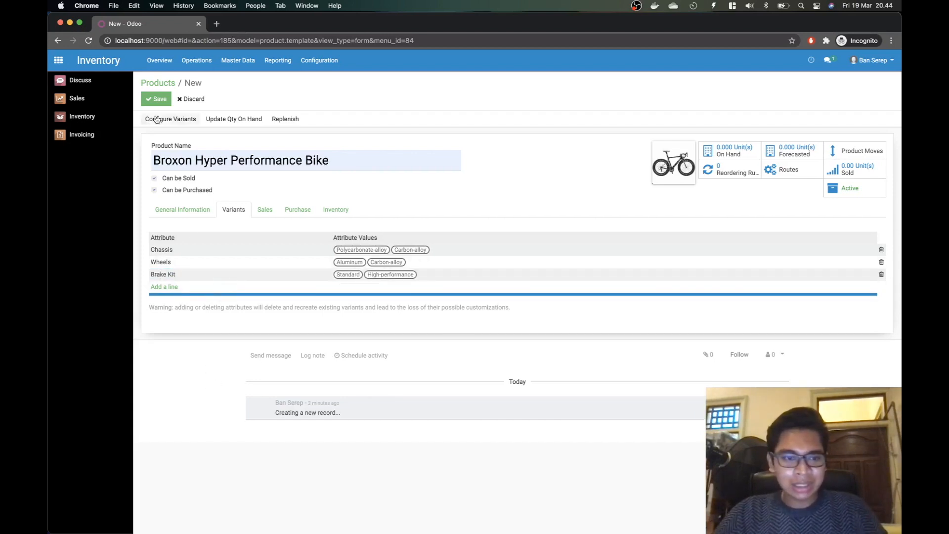
click(154, 101)
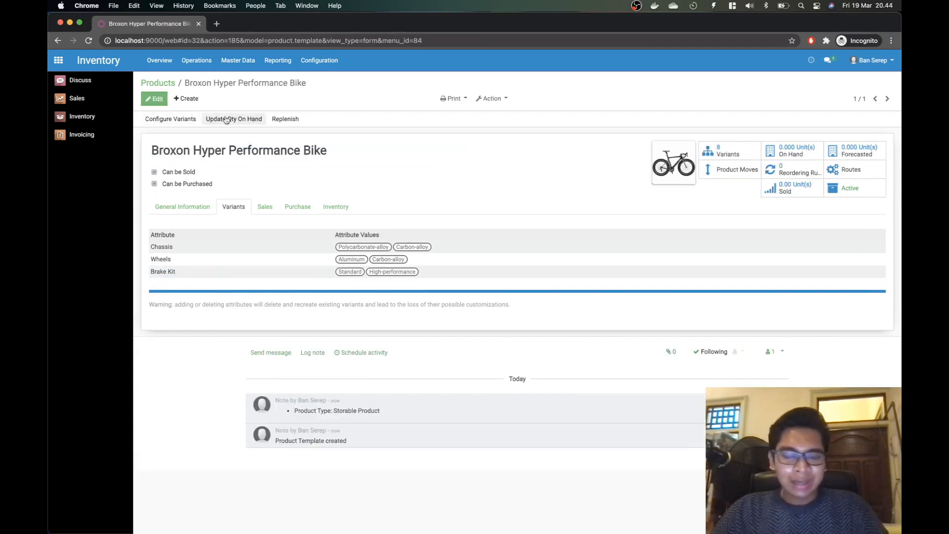
key(super+Tab)
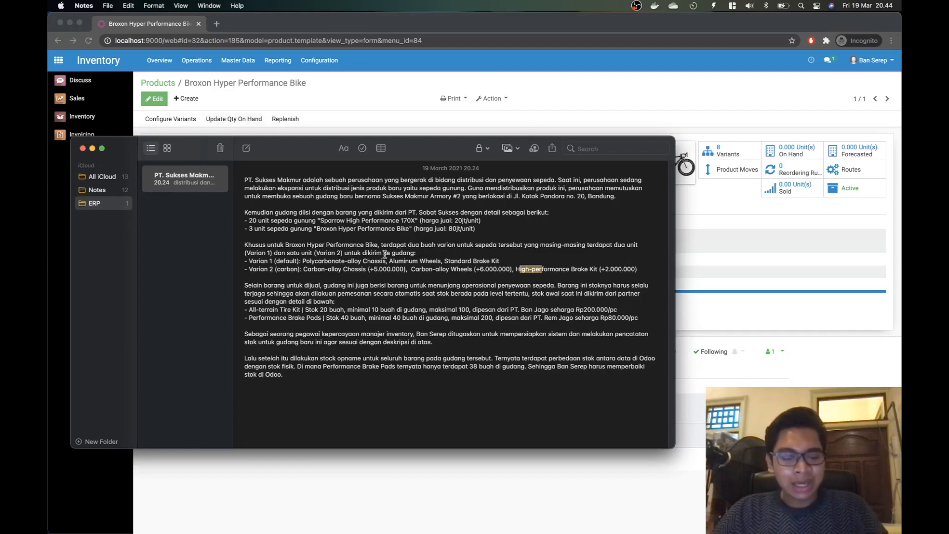
drag(304, 270, 402, 268)
click(405, 271)
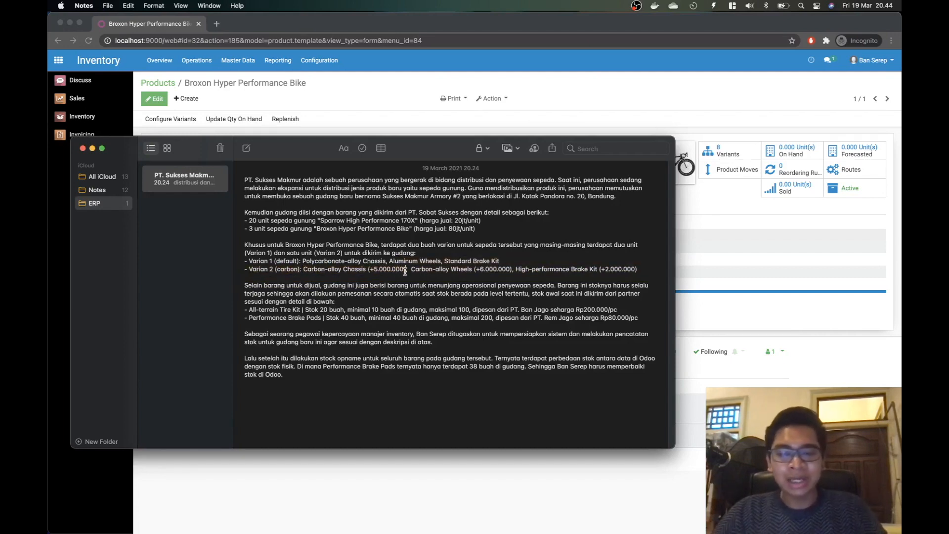
key(super+Tab)
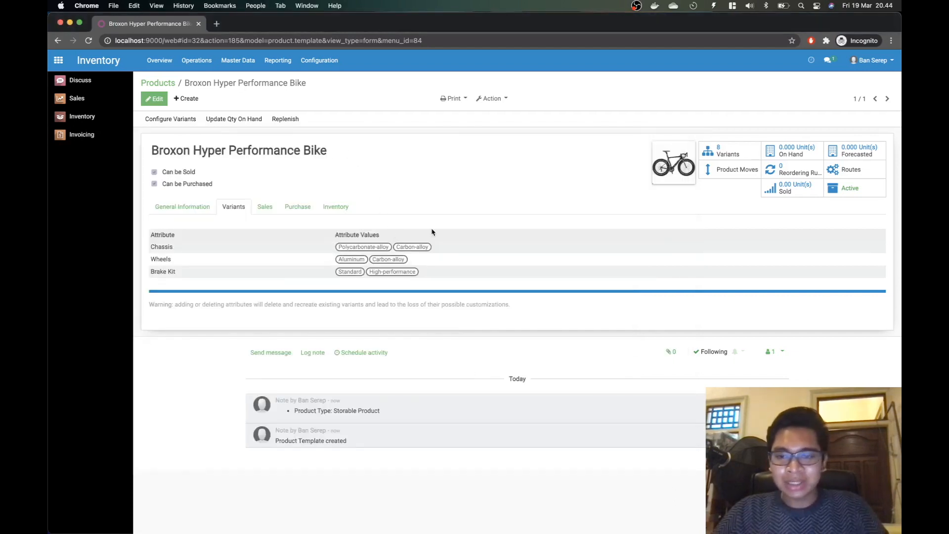
click(188, 208)
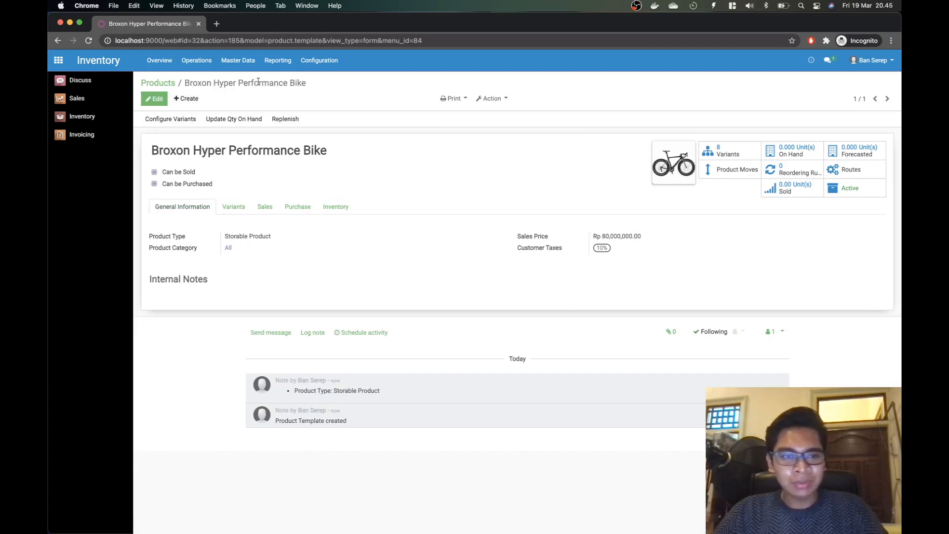
click(740, 155)
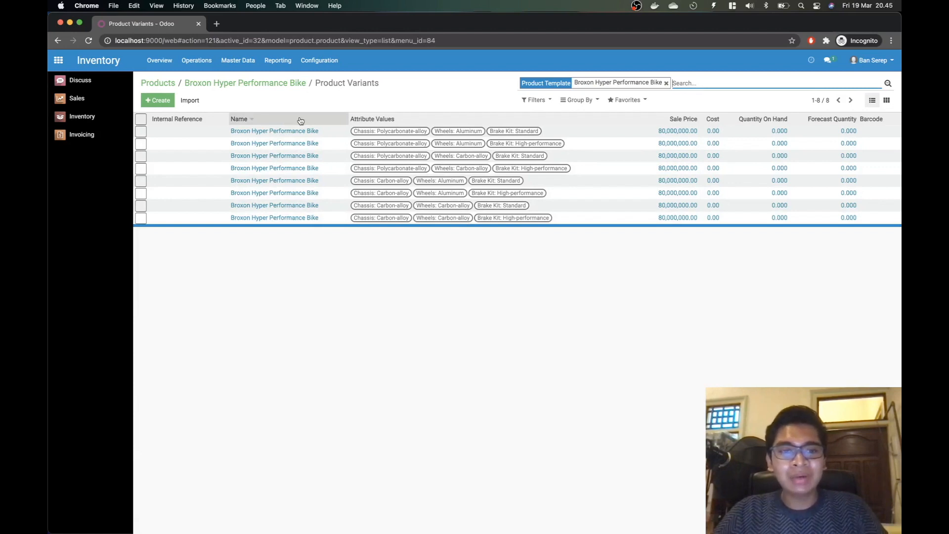
click(391, 132)
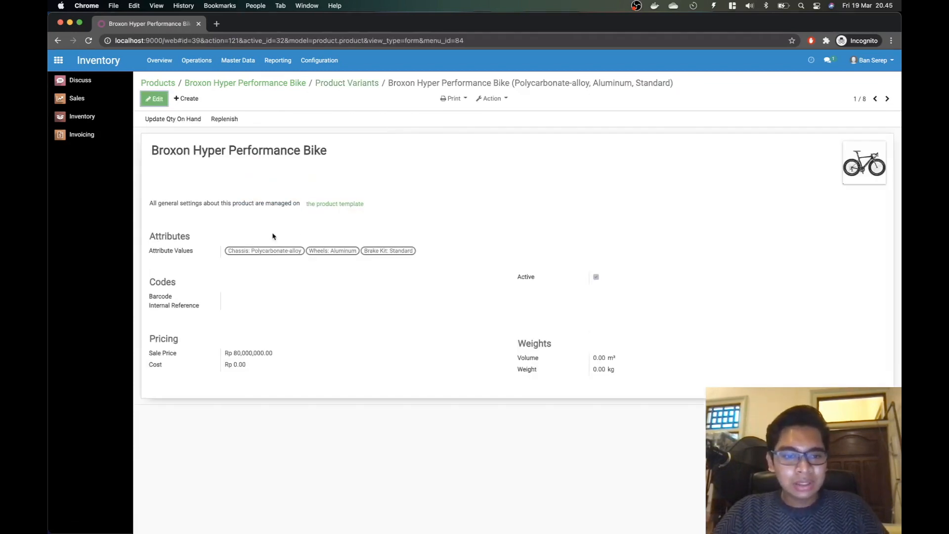
key(super+Left)
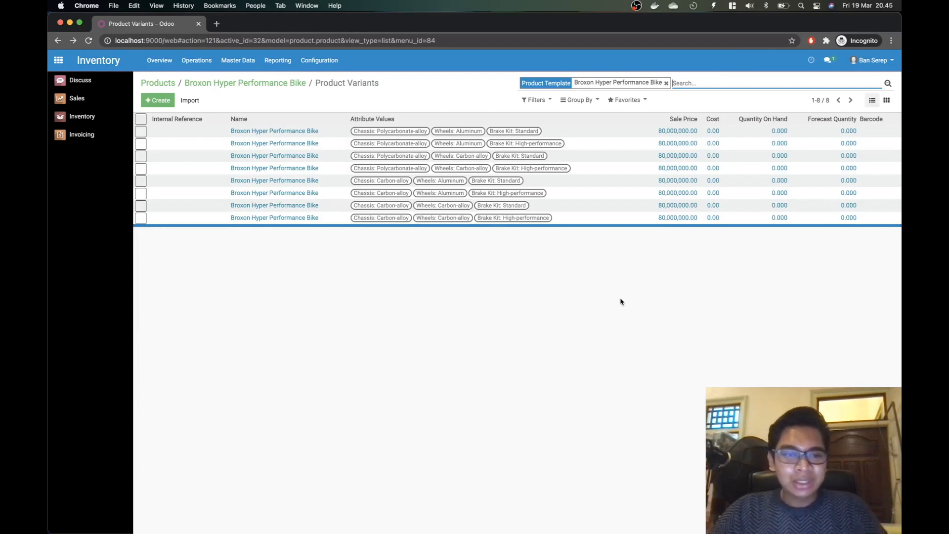
click(277, 82)
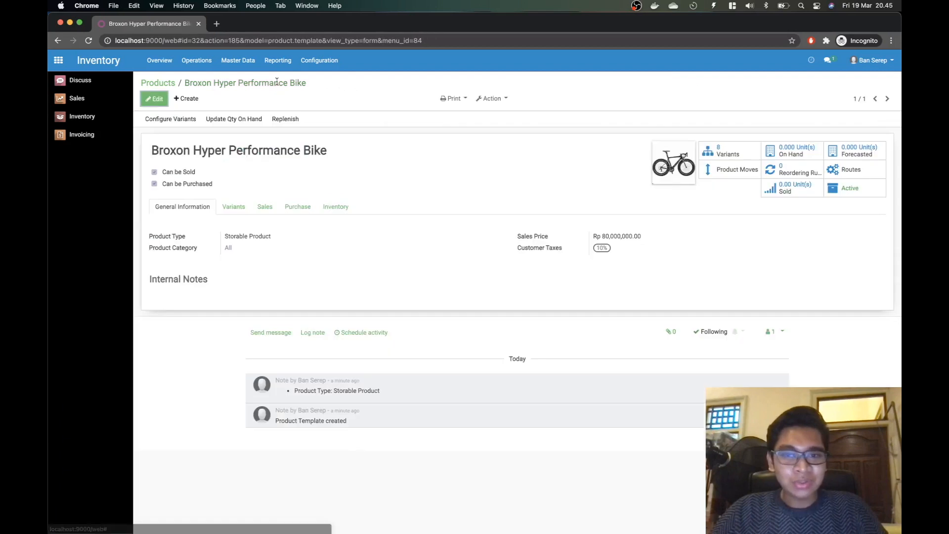
Step: List the Broxon bike's six attribute values, all at 0.00 price extra, and compare with the notes
click(161, 124)
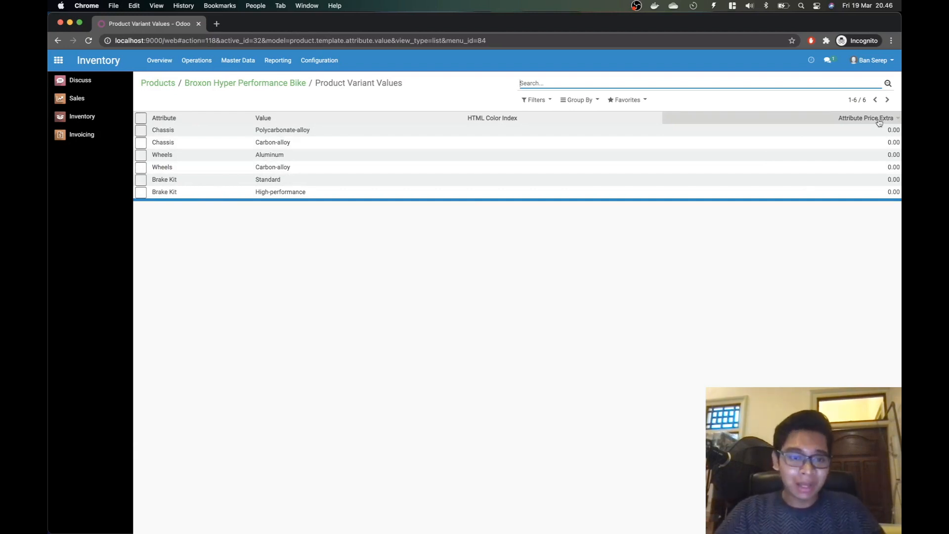
key(super+Tab)
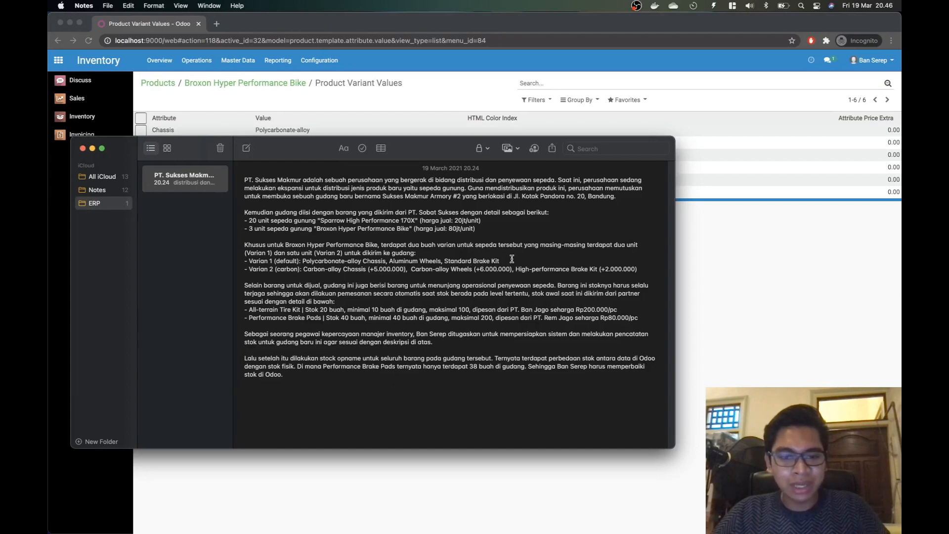
drag(502, 261, 259, 260)
click(285, 258)
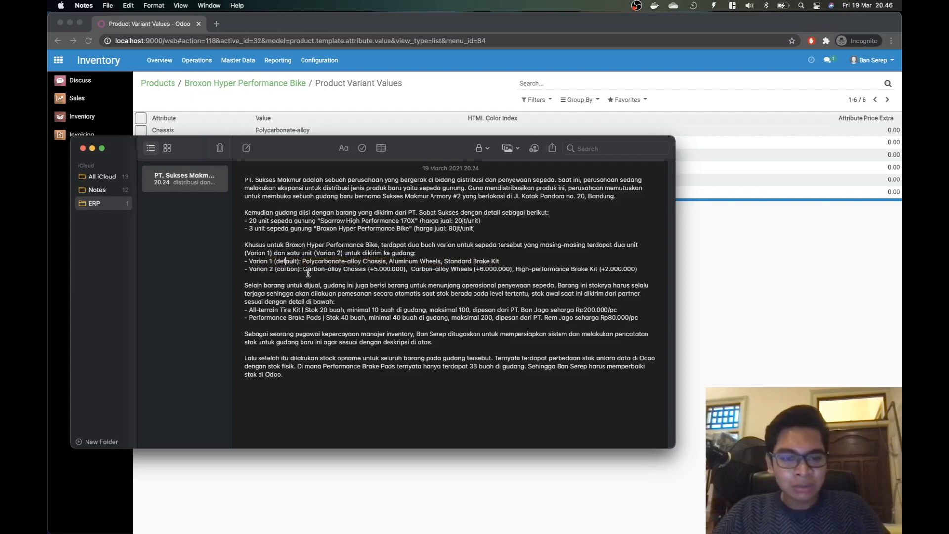
key(super+Tab)
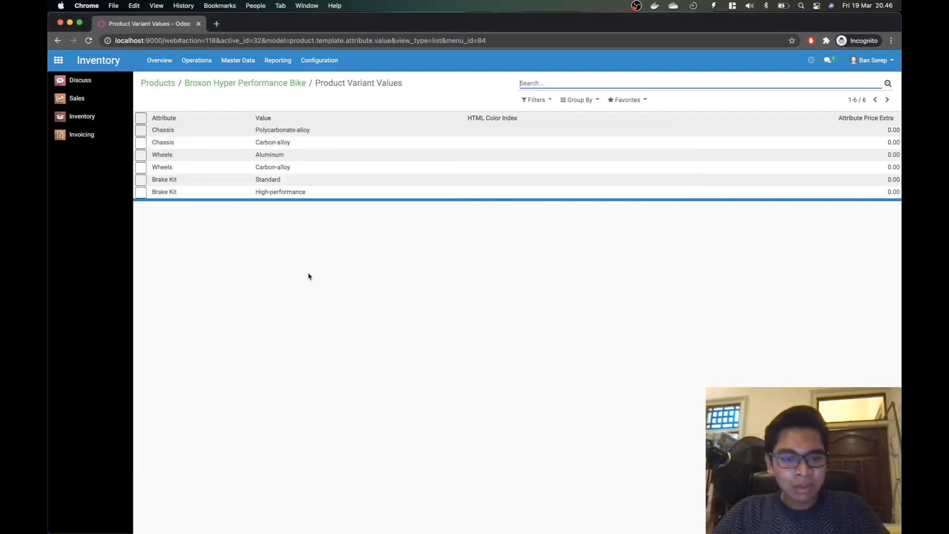
Step: Set the Chassis Carbon-alloy price extra to 5,000,000
click(243, 145)
click(156, 99)
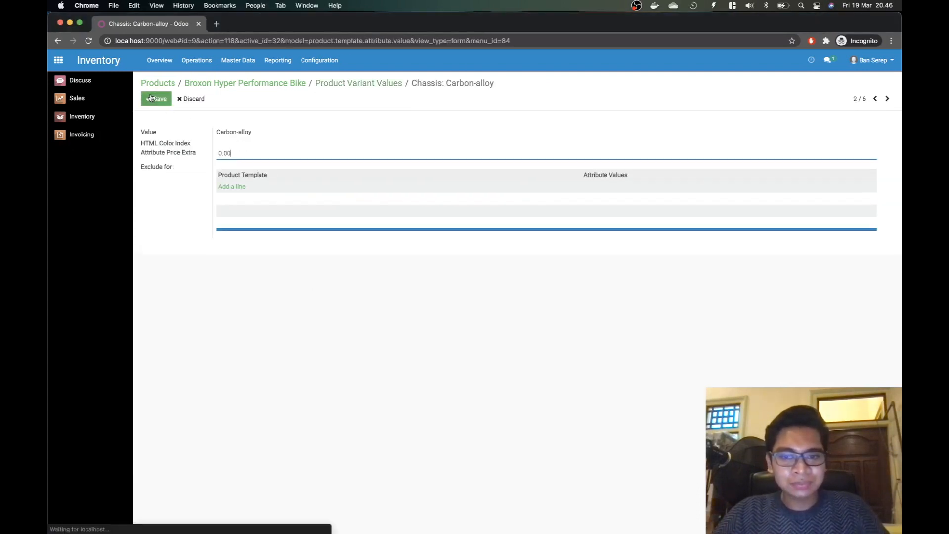
drag(235, 157, 173, 161)
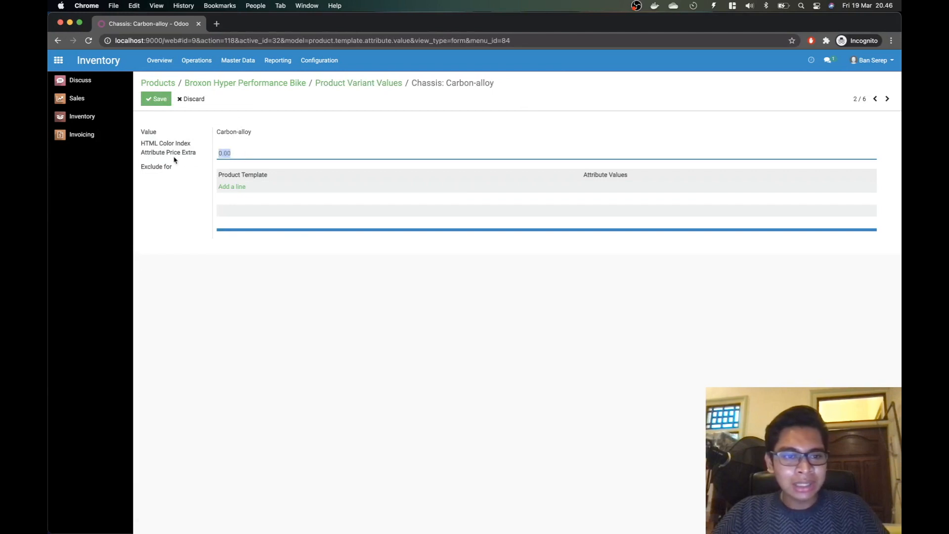
key(super+Tab)
key(super+Tab)
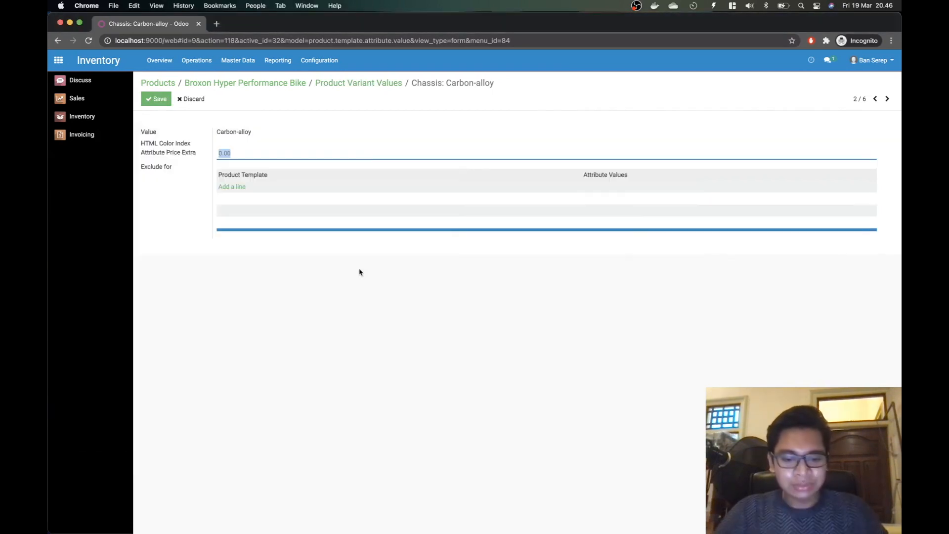
text(5000000)
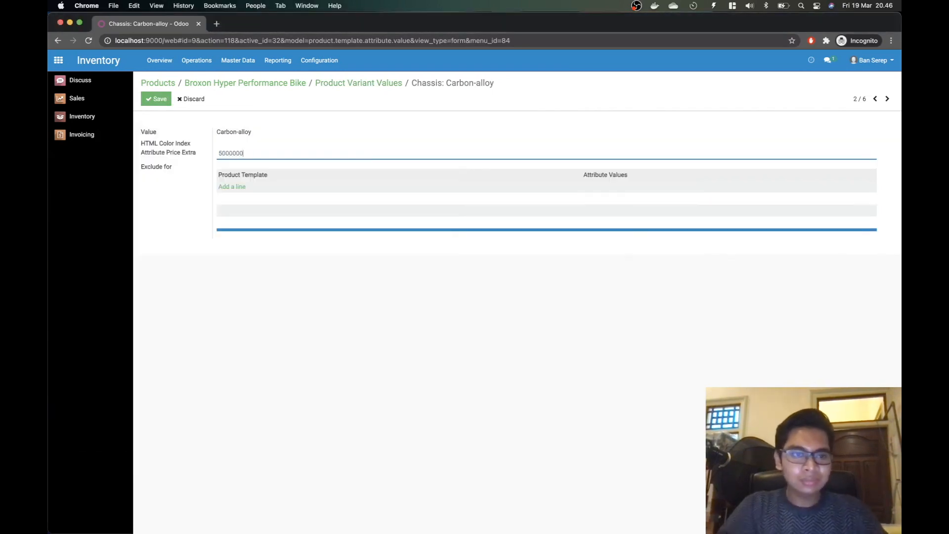
click(157, 100)
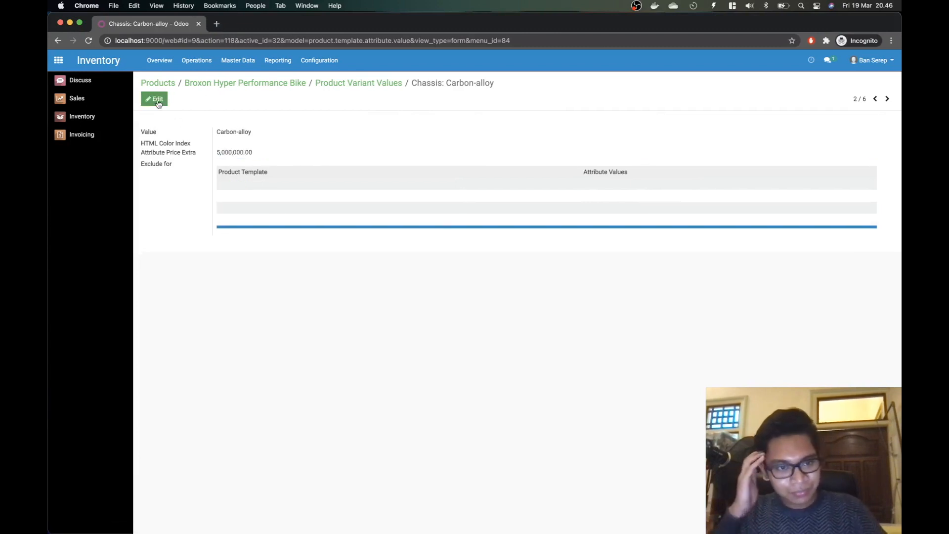
click(356, 84)
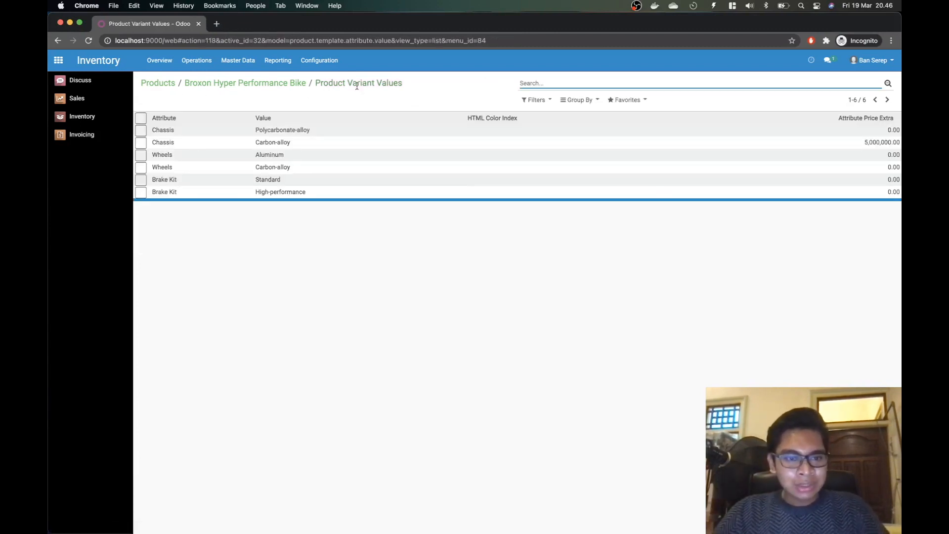
Step: Set the Wheels Carbon-alloy price extra to 6,000,000
key(super+Tab)
key(super+Tab)
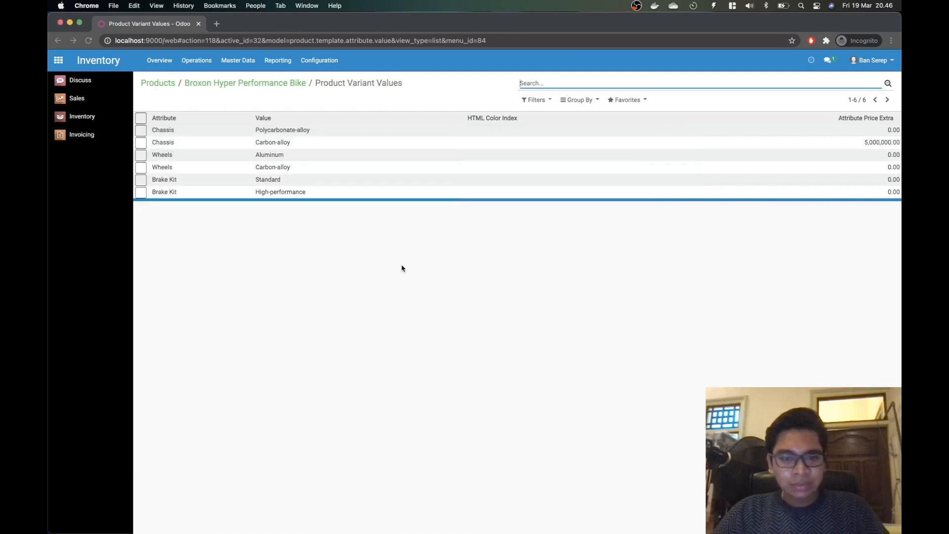
click(192, 167)
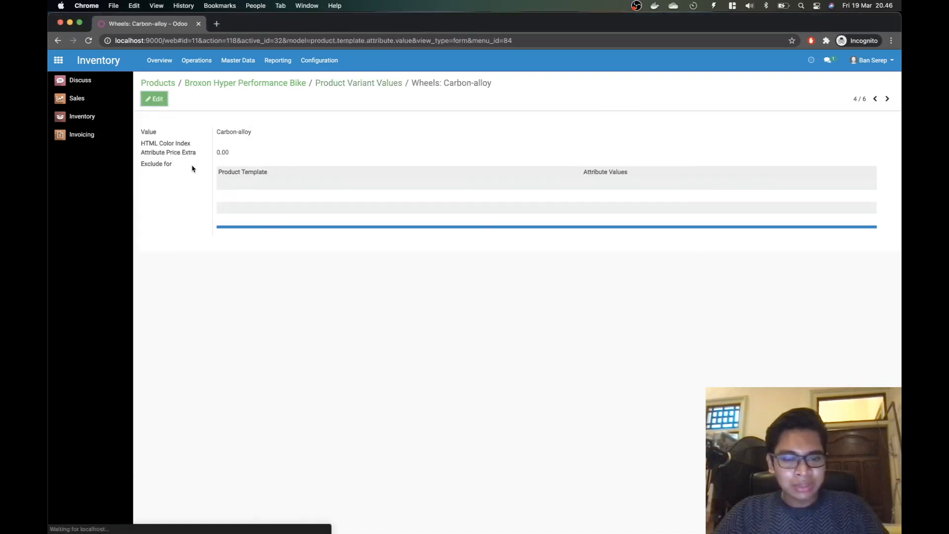
key(super+Tab)
key(super+Tab)
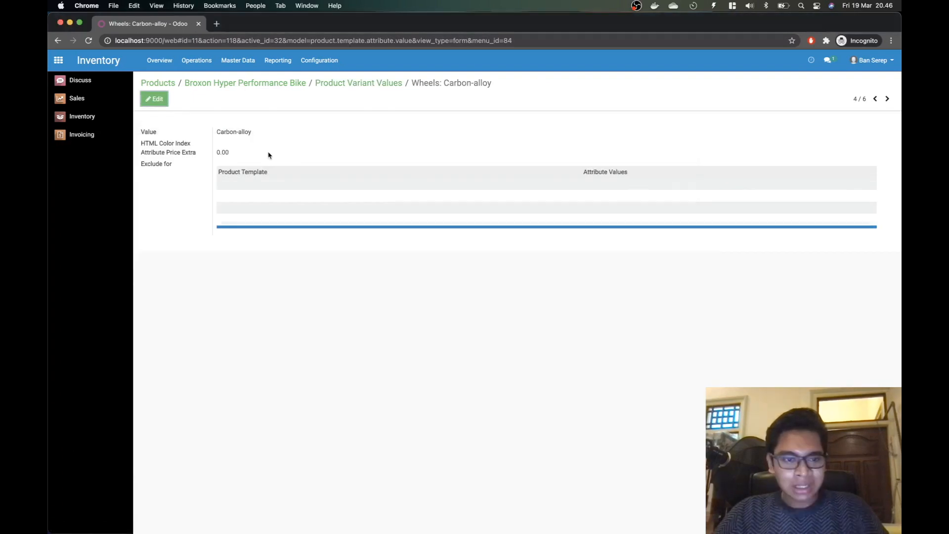
click(222, 153)
drag(236, 155, 175, 161)
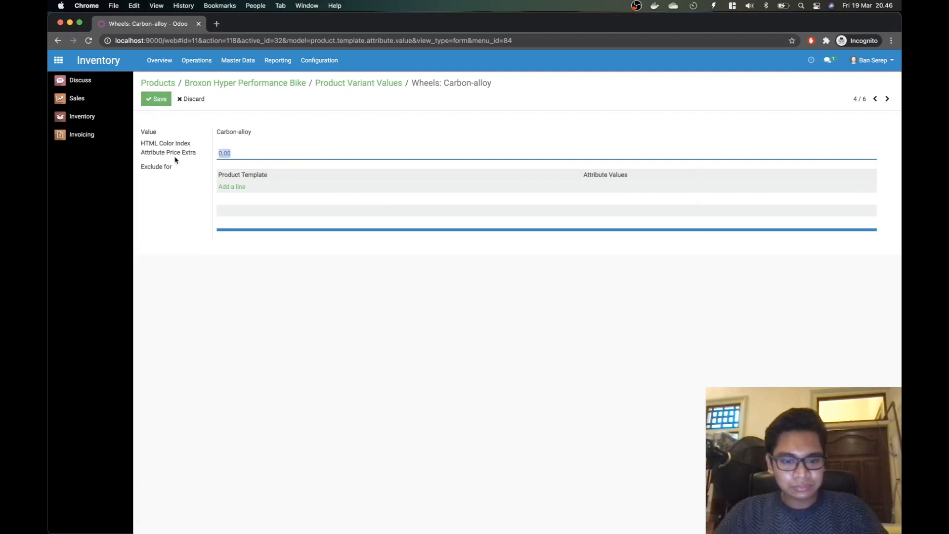
text(6000000)
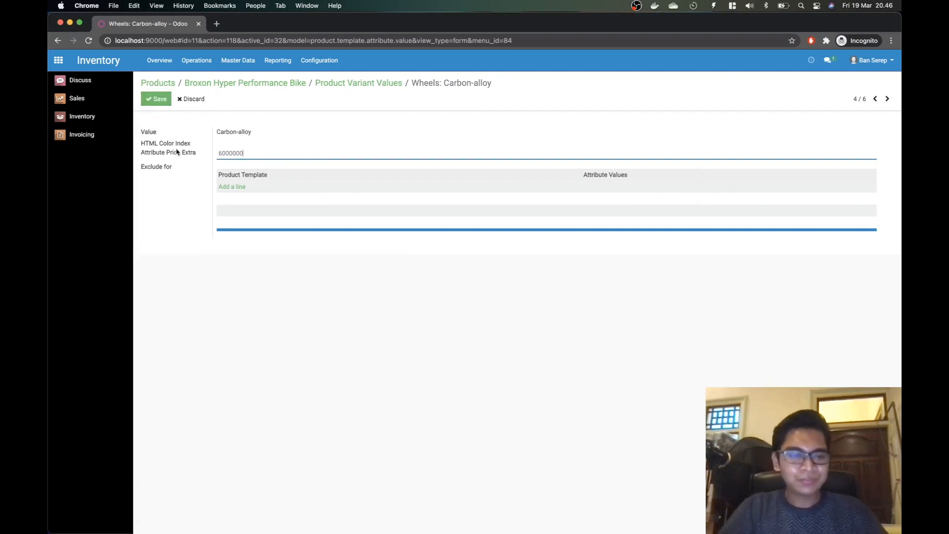
click(156, 99)
click(360, 83)
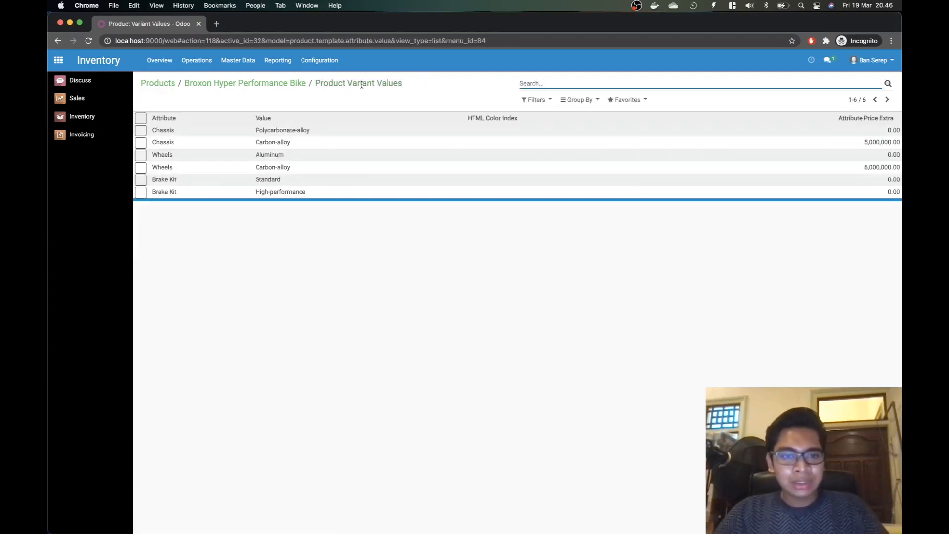
Step: Set the High-performance brake kit price extra to 2,000,000 and return to the product form
key(super+Tab)
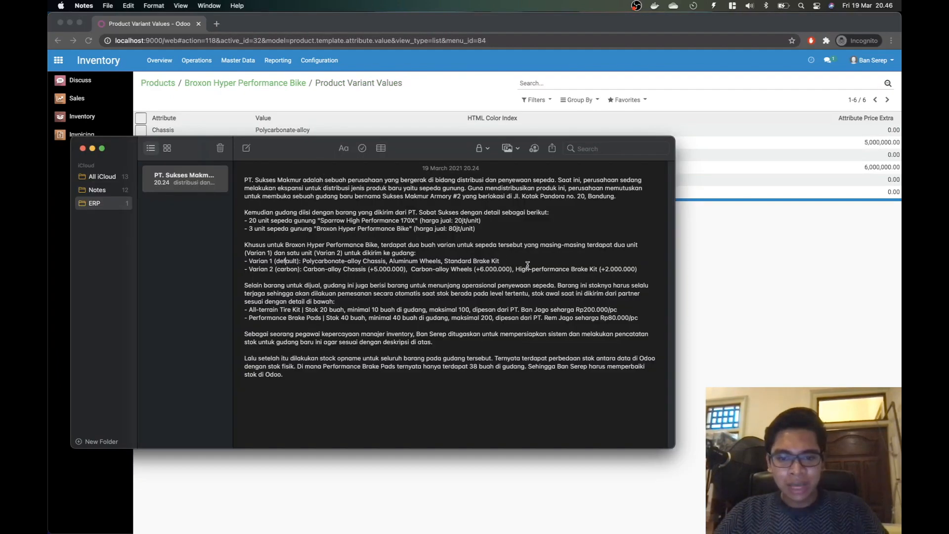
key(super+Tab)
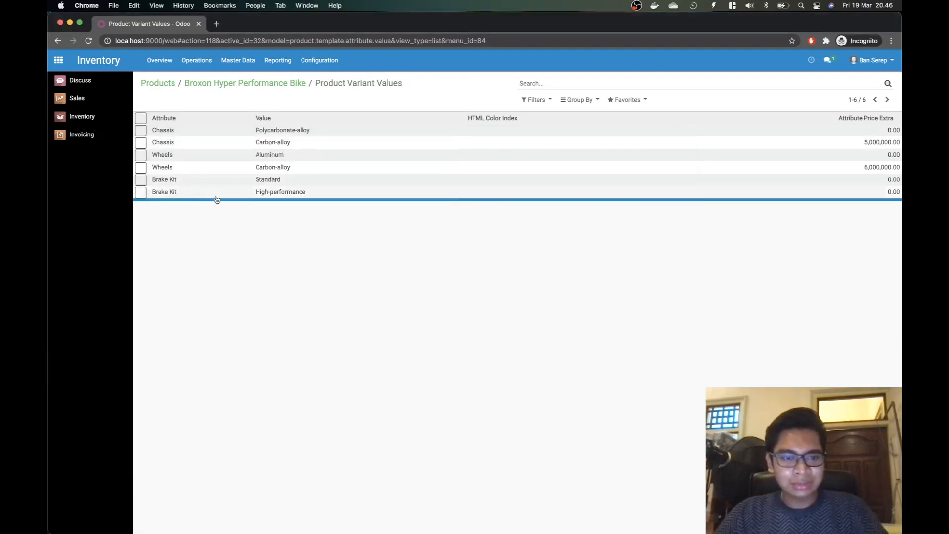
click(217, 193)
key(super+Tab)
key(super+Tab)
click(154, 99)
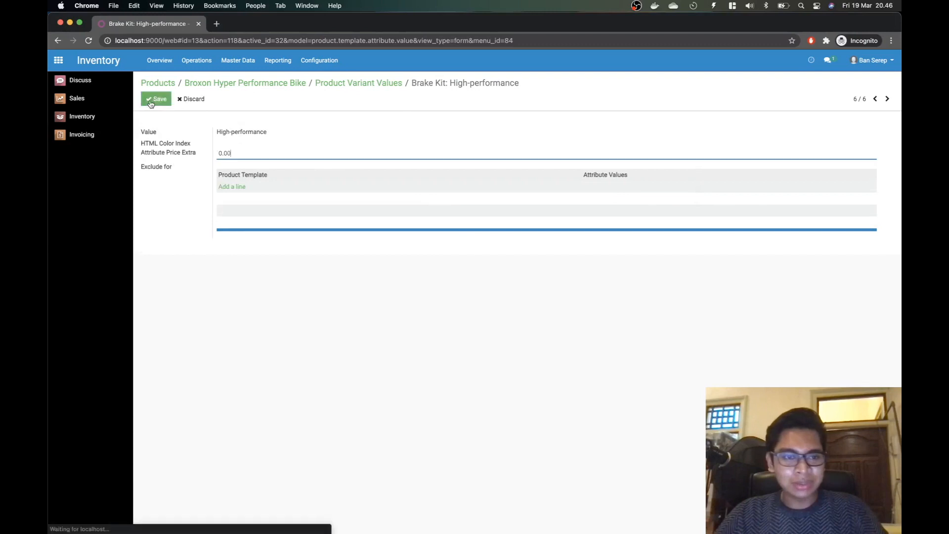
click(267, 157)
key(BackSpace)
key(BackSpace)
key(BackSpace)
key(BackSpace)
text(2000000)
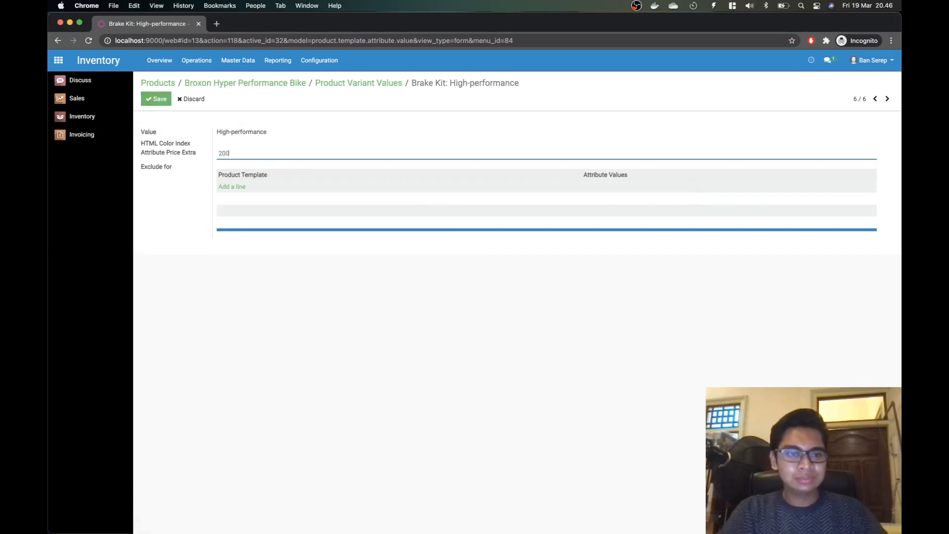
click(157, 98)
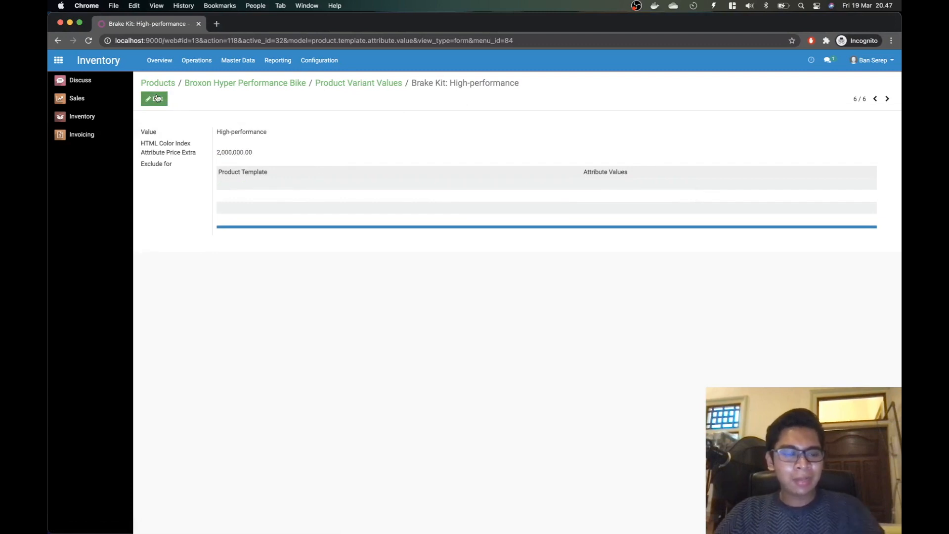
click(358, 84)
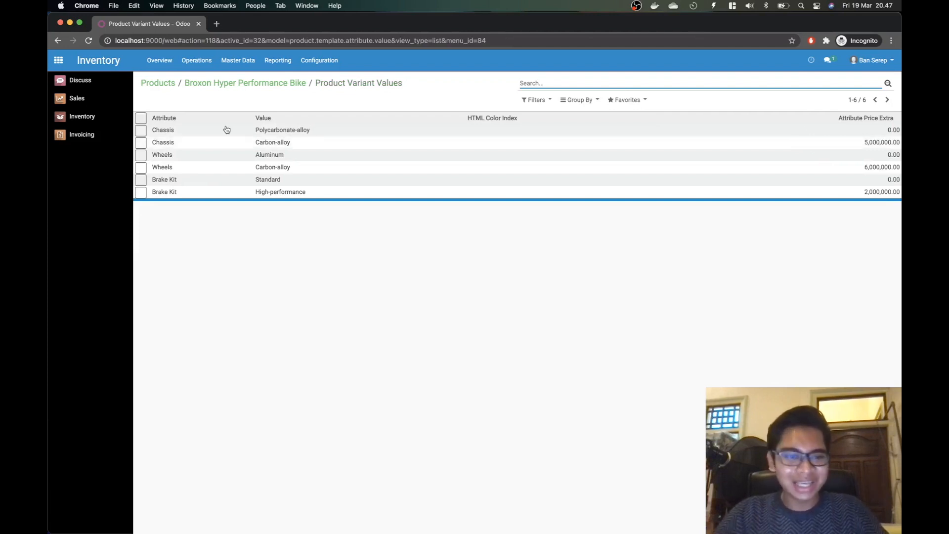
click(219, 83)
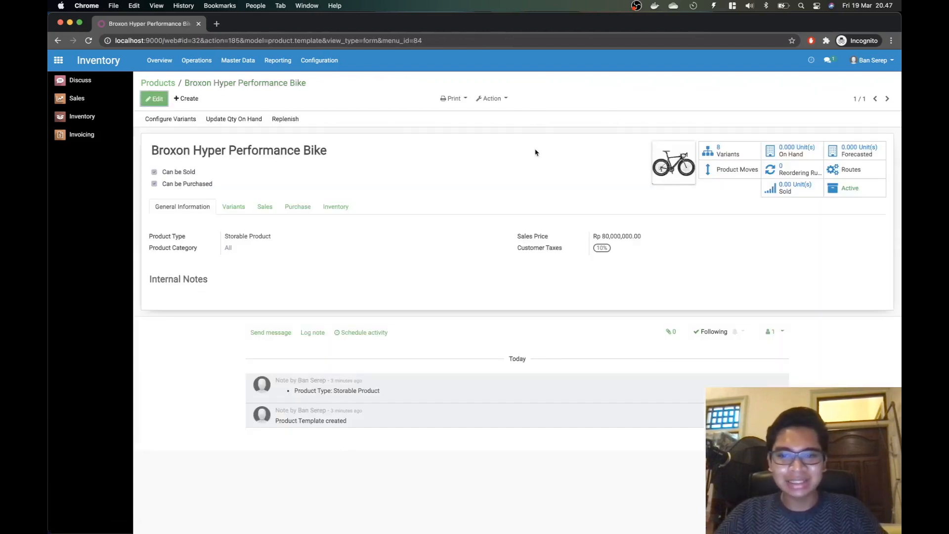
Step: Check the 8 Broxon variants and prices against the note's Varian 2 line, then return to Products
click(726, 155)
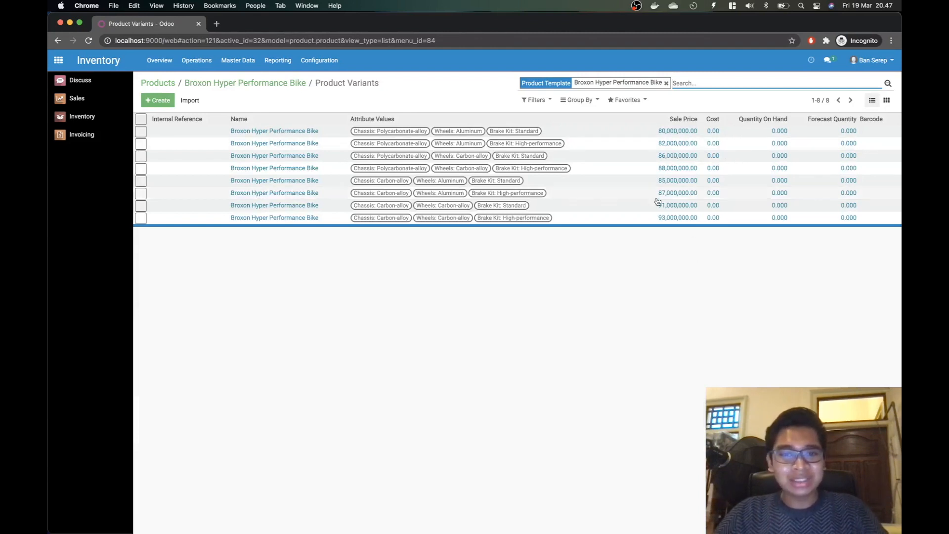
key(super+Tab)
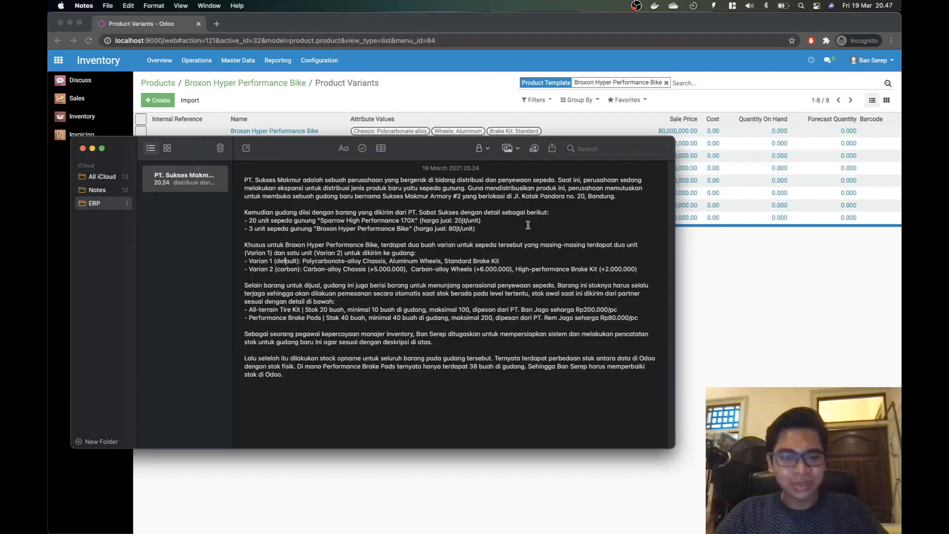
drag(244, 269, 489, 269)
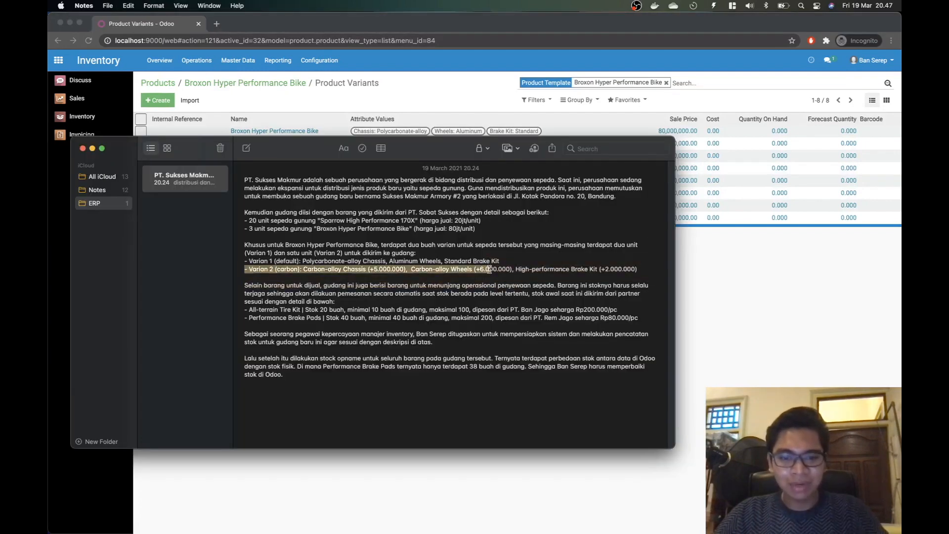
key(super+Tab)
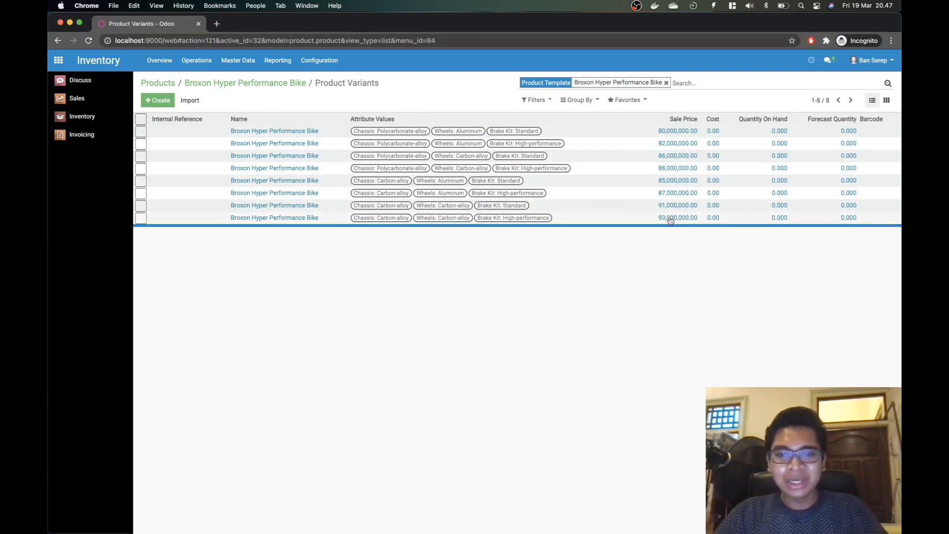
key(super+Tab)
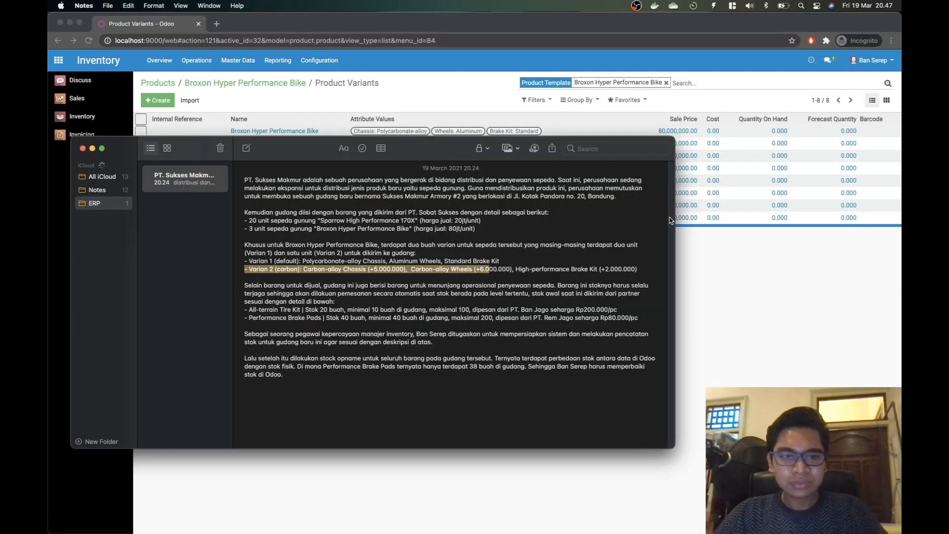
click(314, 262)
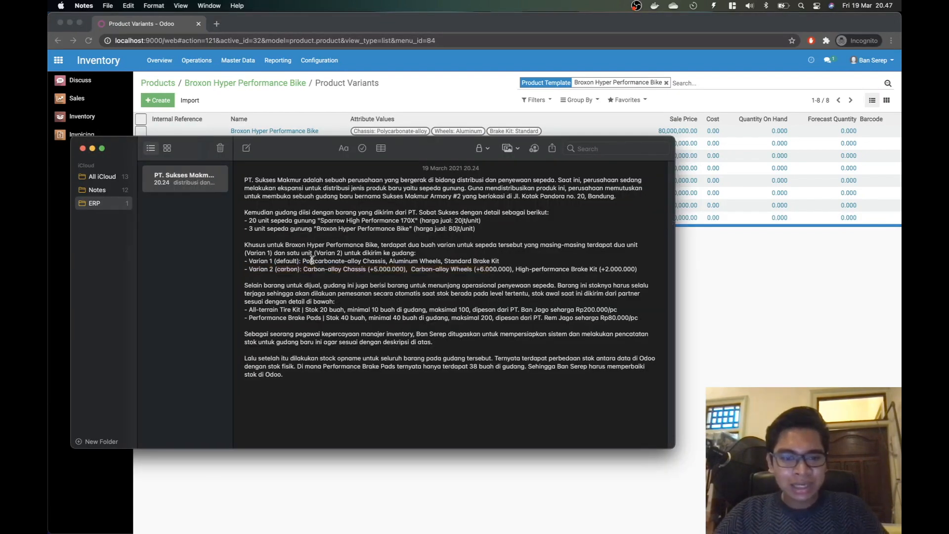
key(super+Tab)
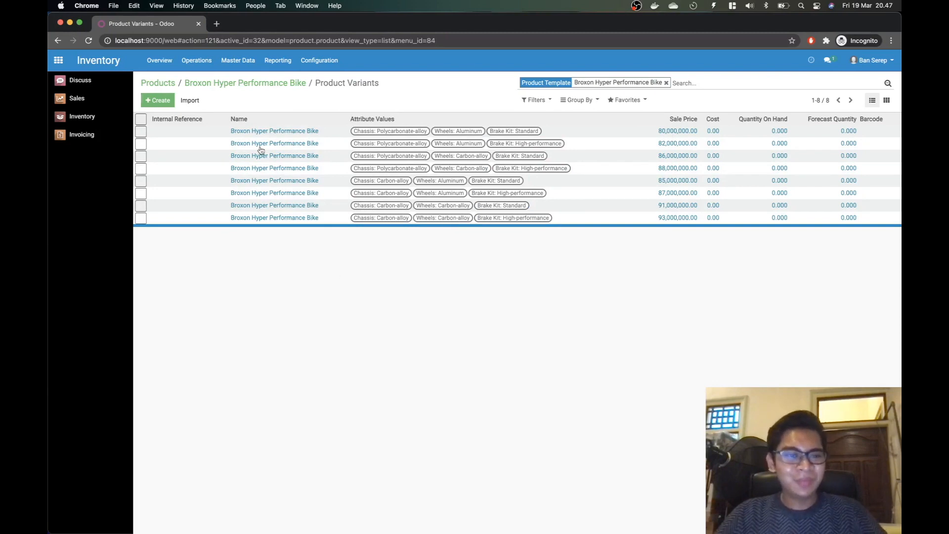
click(215, 83)
click(155, 84)
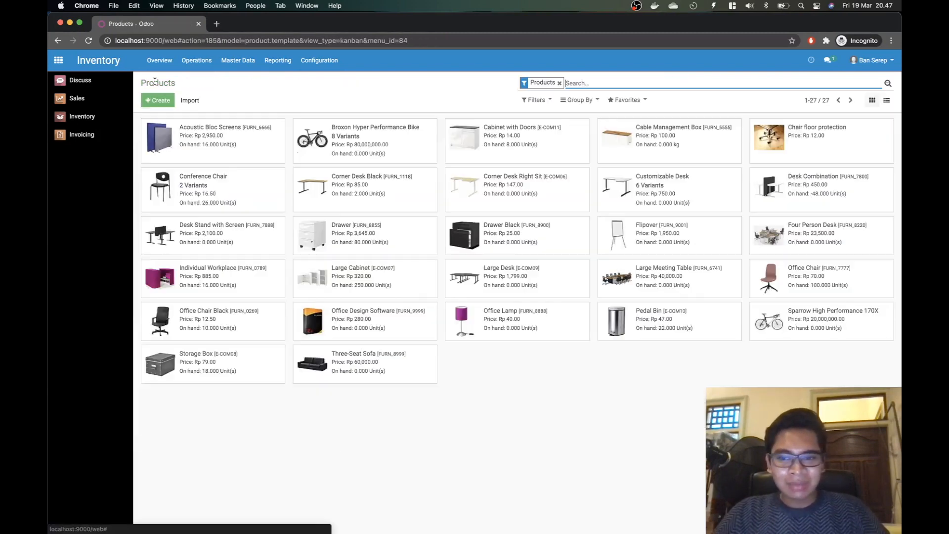
Step: Reread the note's 20 Sparrow bikes, 3 Broxon bikes and supplier name, then open Inventory Overview
key(super+Tab)
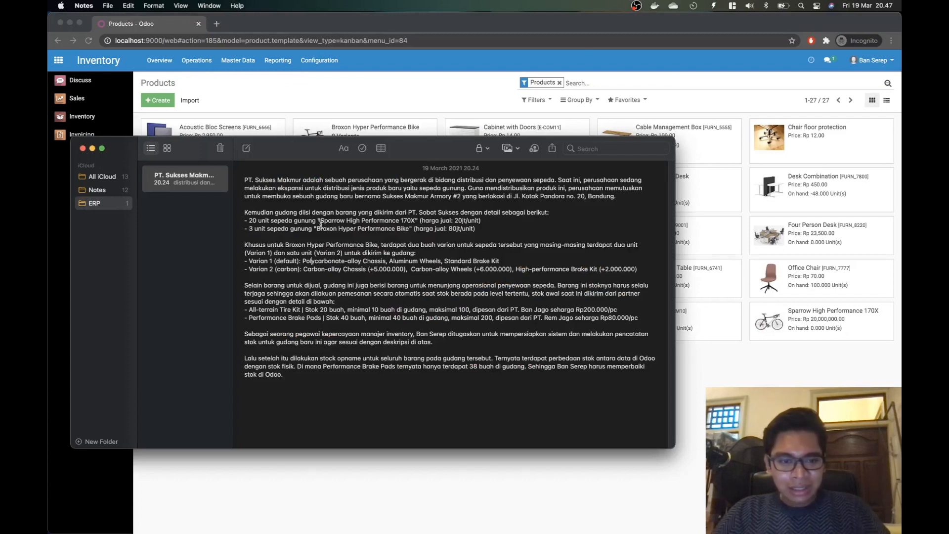
drag(244, 221, 363, 218)
click(351, 227)
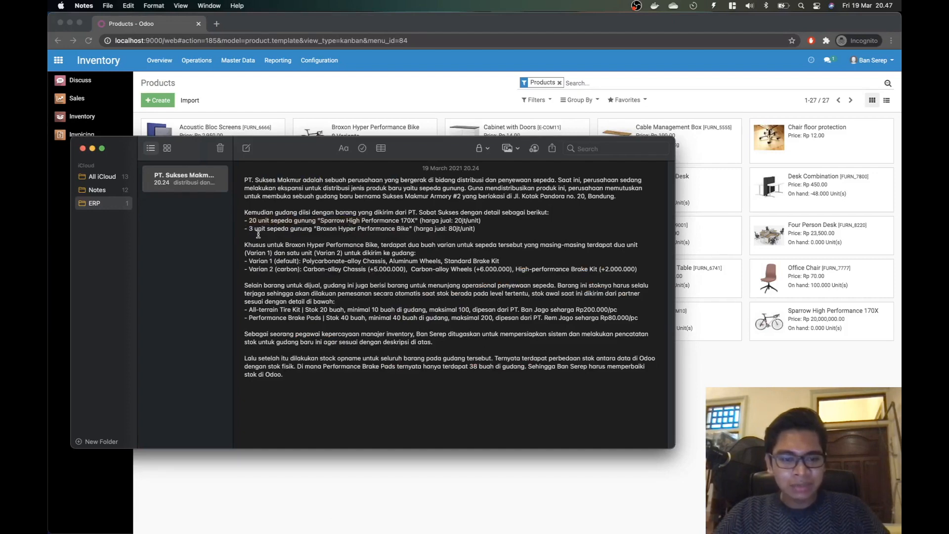
drag(257, 229, 462, 214)
click(445, 221)
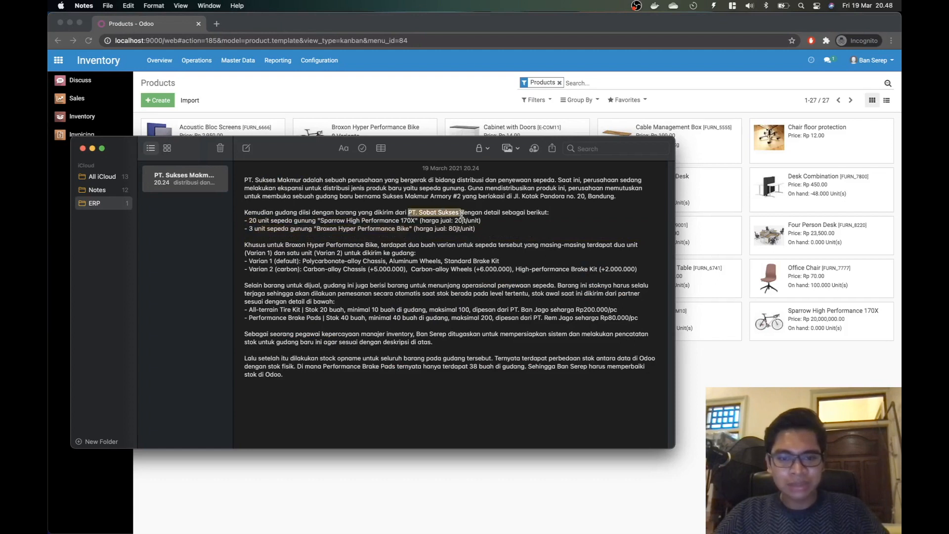
click(460, 222)
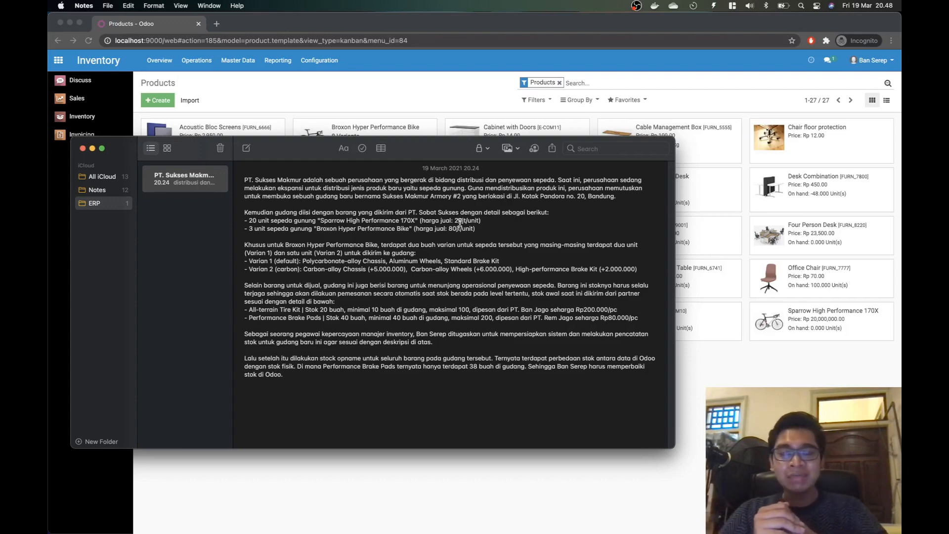
key(super+Tab)
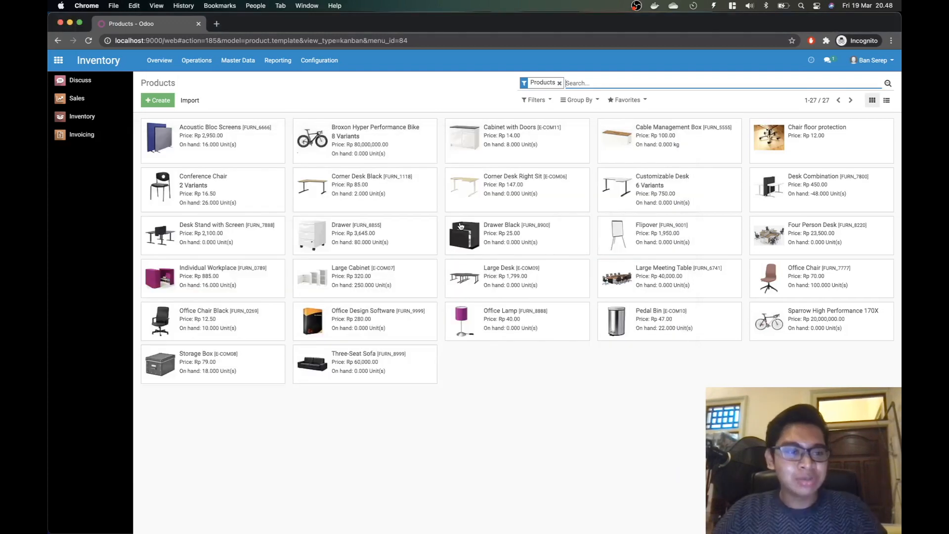
click(98, 123)
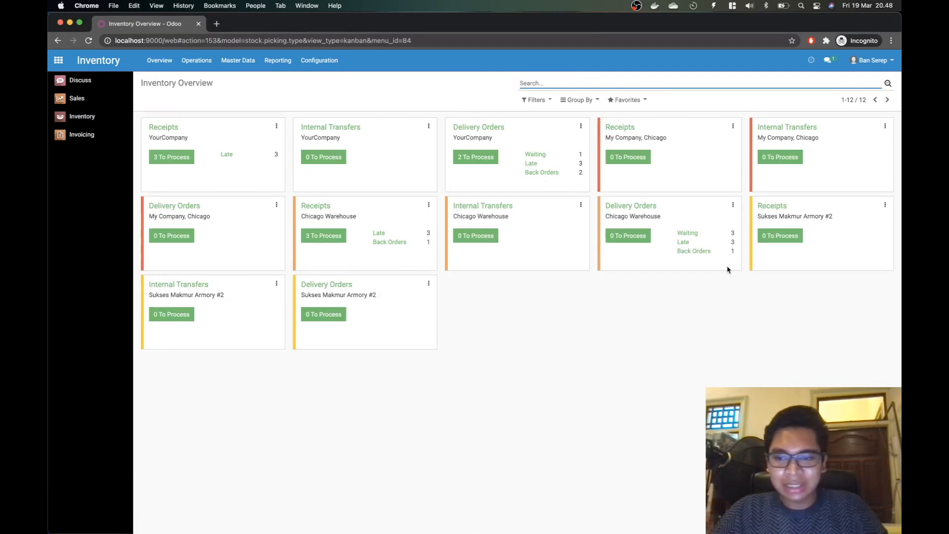
Step: Create a new Sukses Makmur Armory #2 receipt with newly created partner PT. Sobat Sukses
click(771, 207)
click(158, 100)
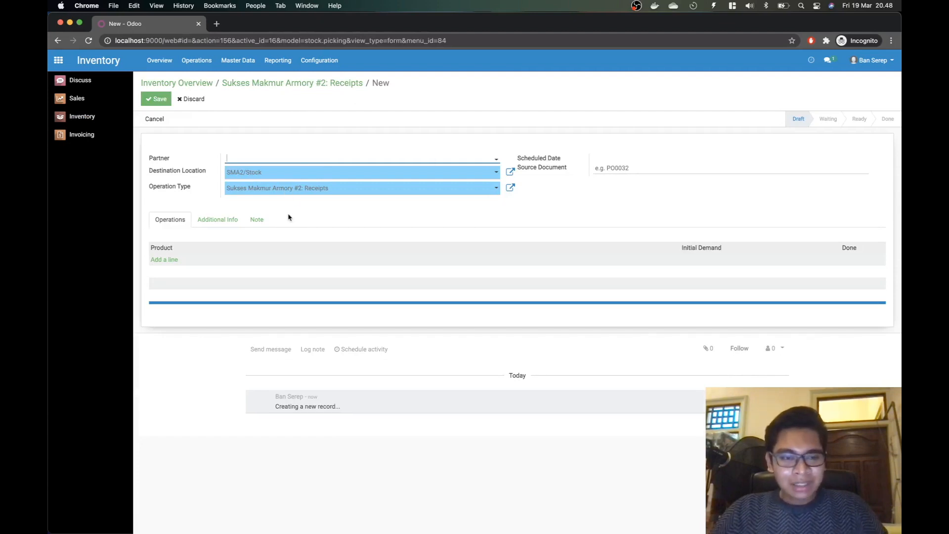
key(super+Tab)
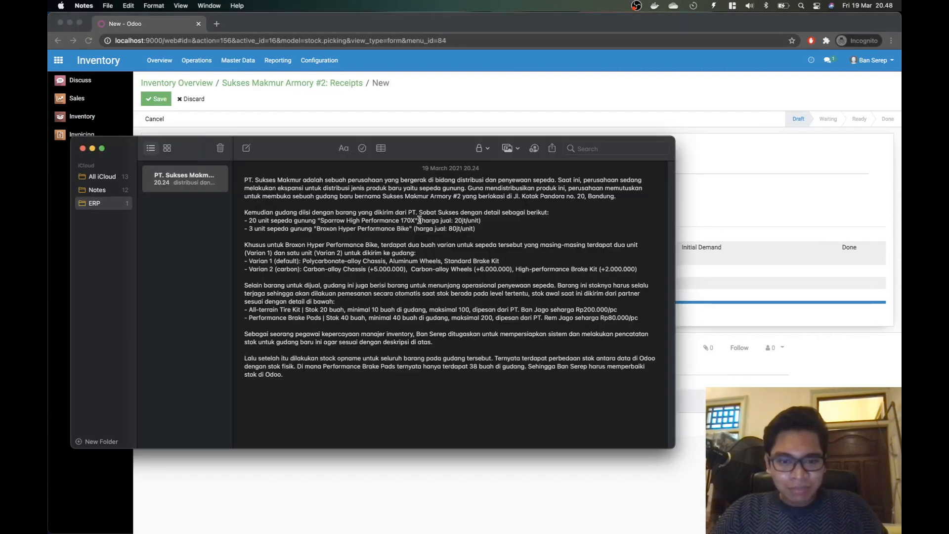
key(super+Tab)
text(Sobat Sukse)
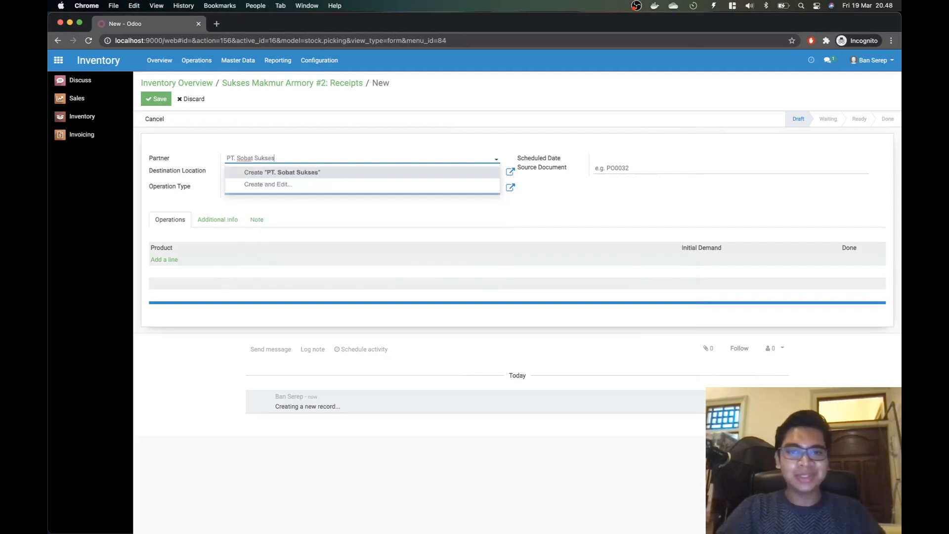
text(s)
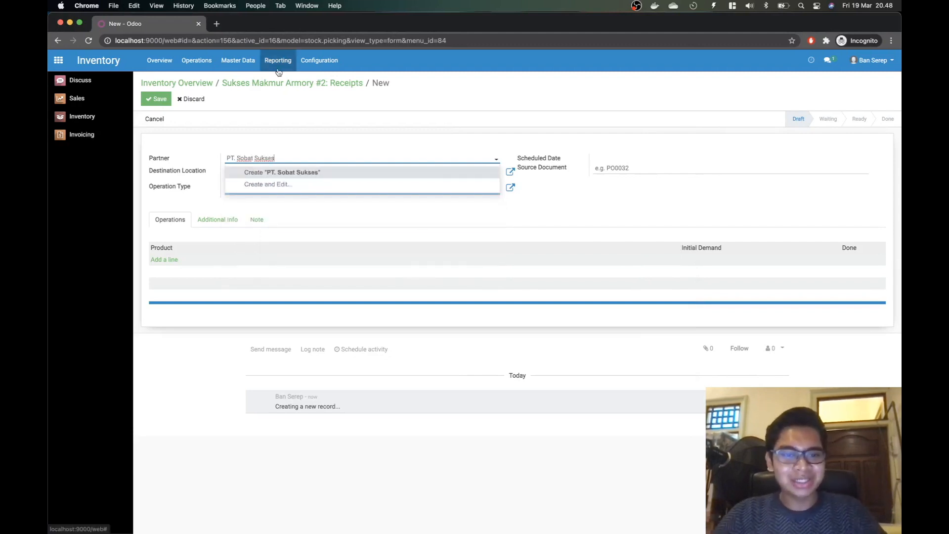
click(277, 173)
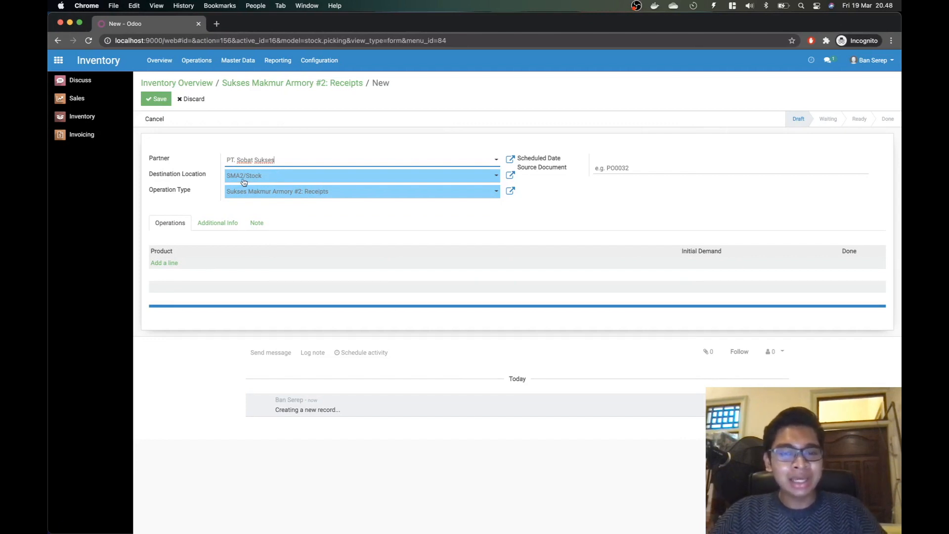
Step: Check the notes for the delivered items and add an empty product line
key(super+Tab)
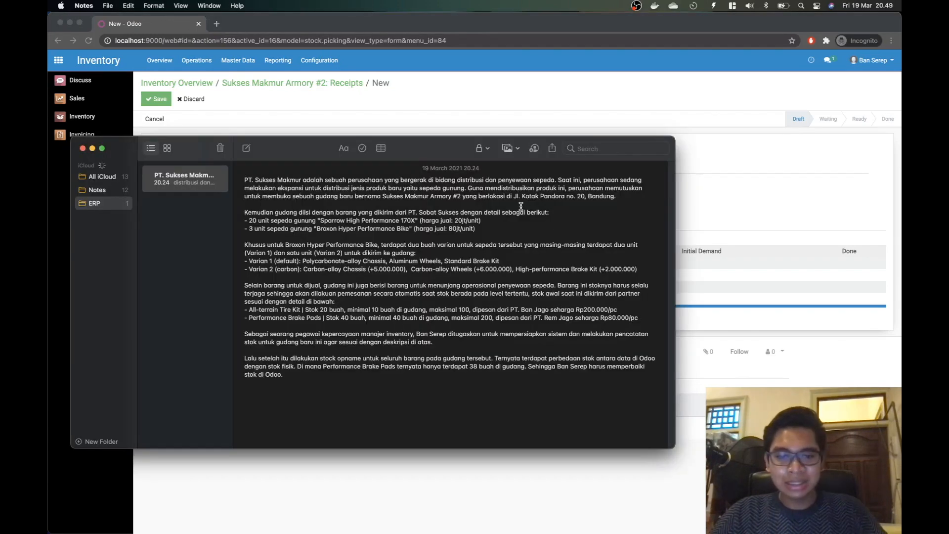
key(super+Tab)
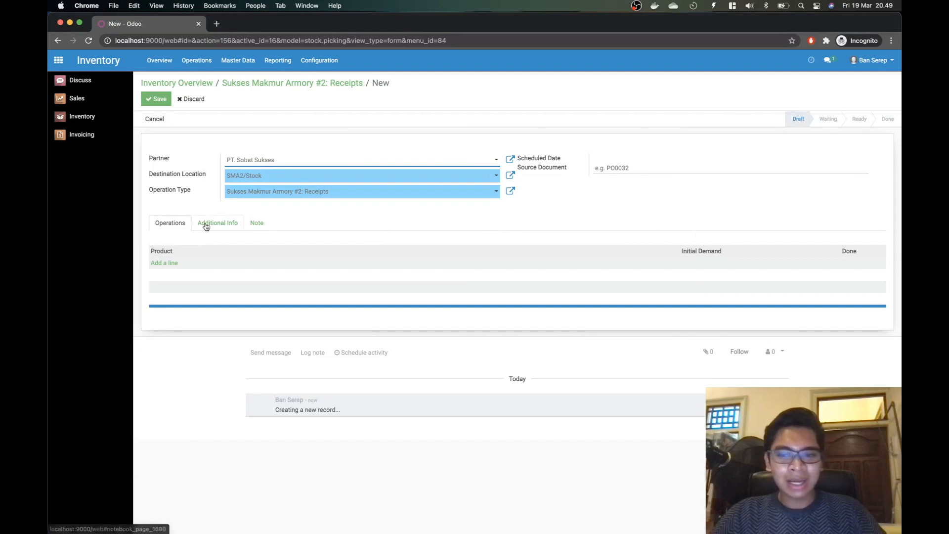
click(169, 264)
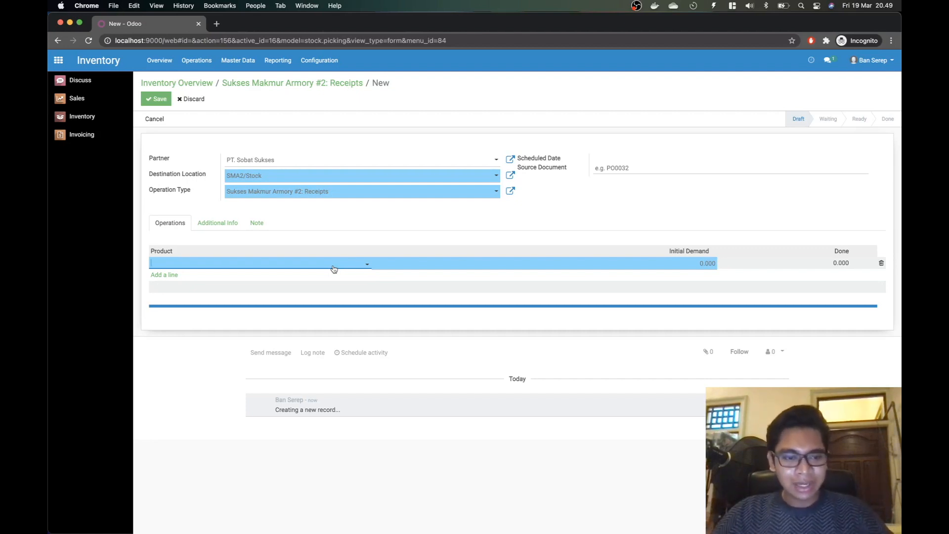
Step: Add a Sparrow High Performance 170X line with an Initial Demand of 20
key(super+Tab)
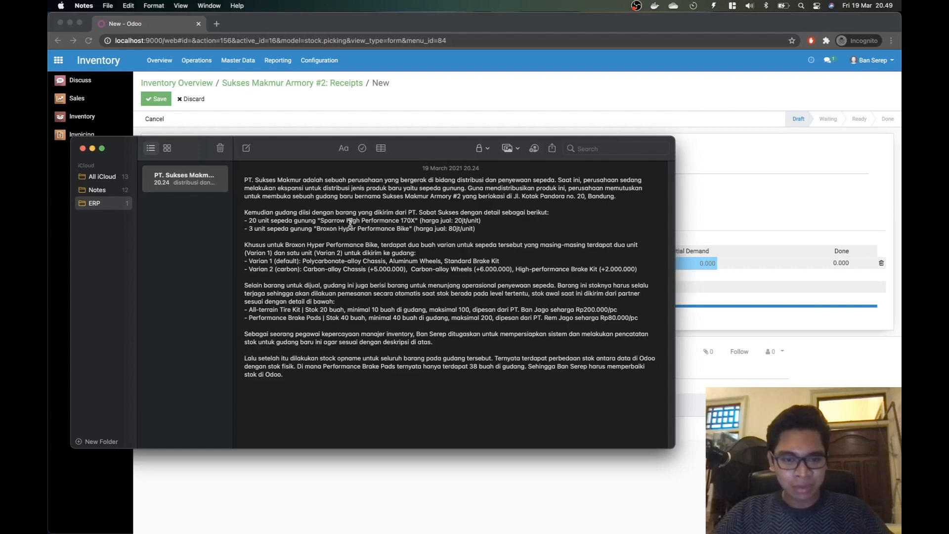
key(super+Tab)
text(Sparrow)
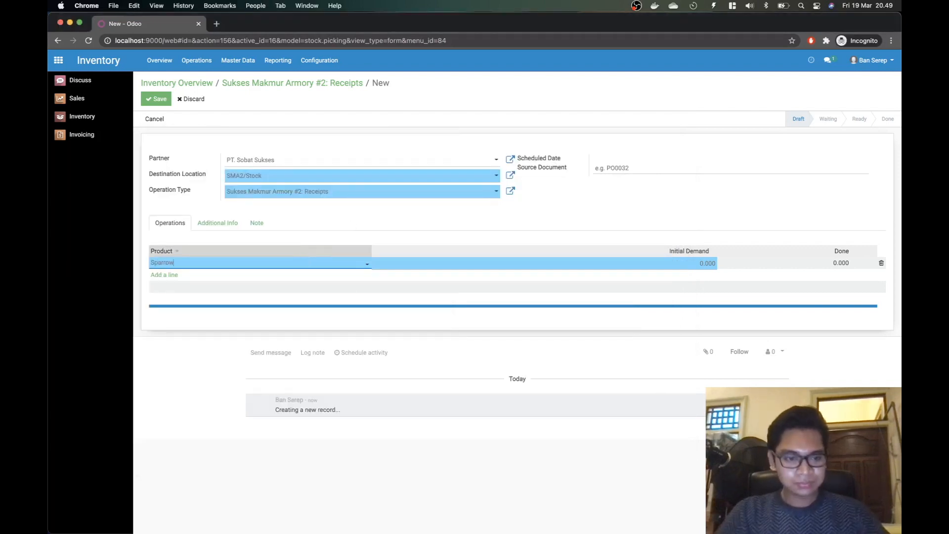
click(238, 280)
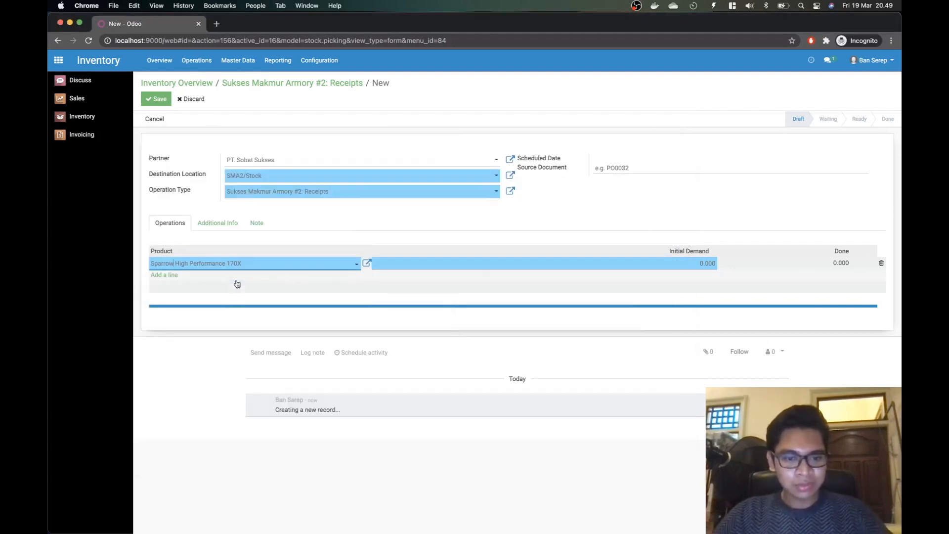
click(519, 267)
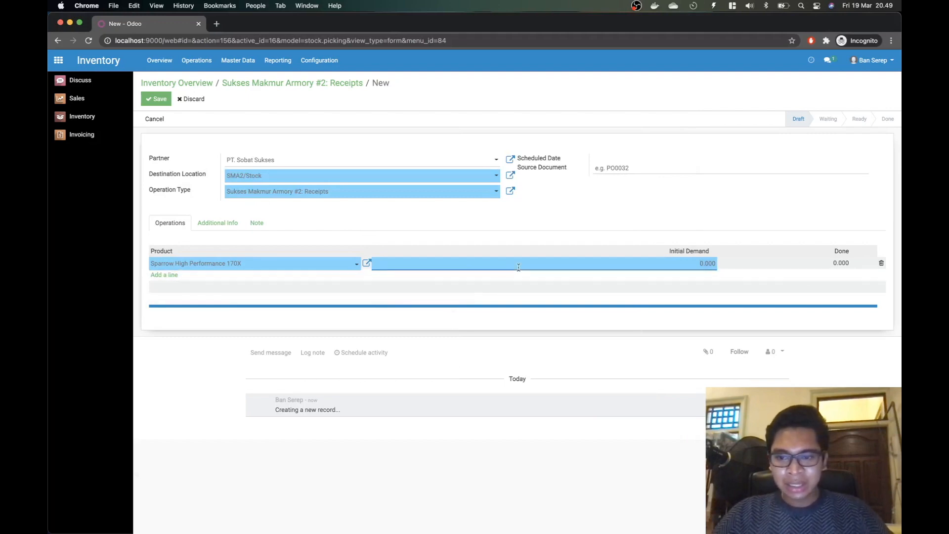
key(super+Tab)
key(super+Tab)
text(20)
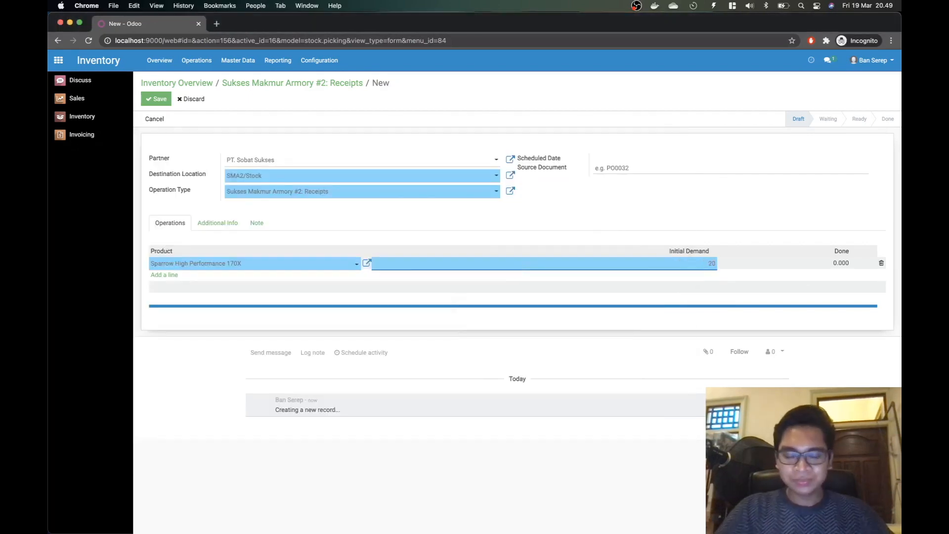
click(197, 374)
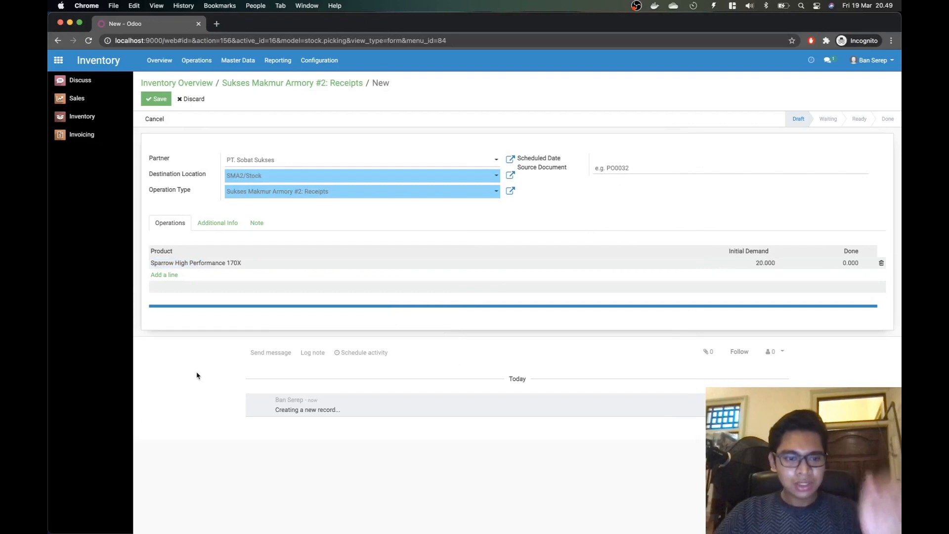
Step: Review the Varian 1 Broxon components in the notes and discard the empty product line
click(164, 275)
key(super+Tab)
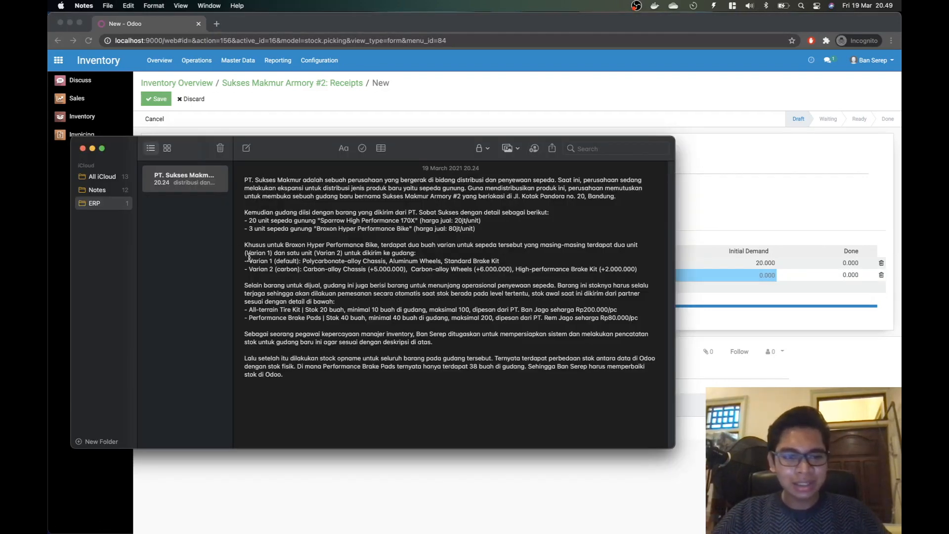
drag(247, 254, 272, 254)
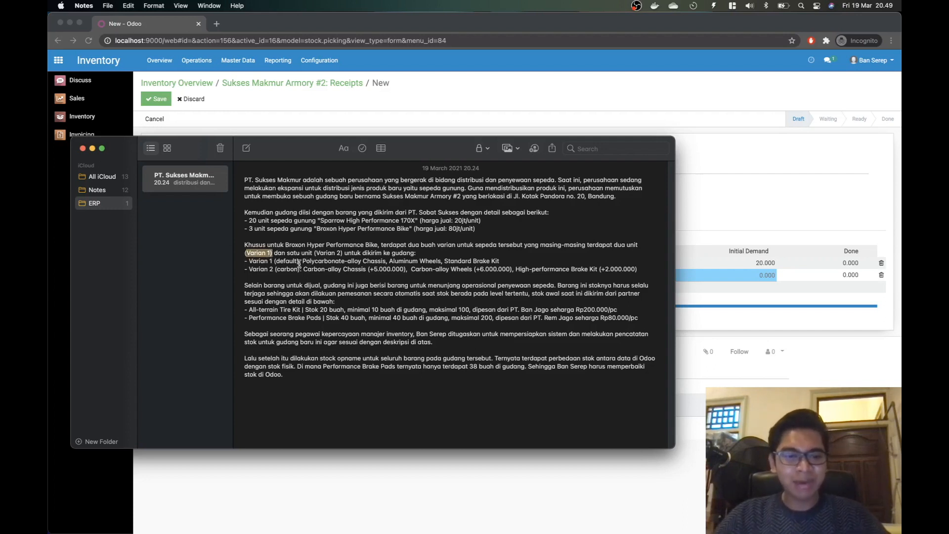
drag(303, 261, 518, 263)
key(super+Tab)
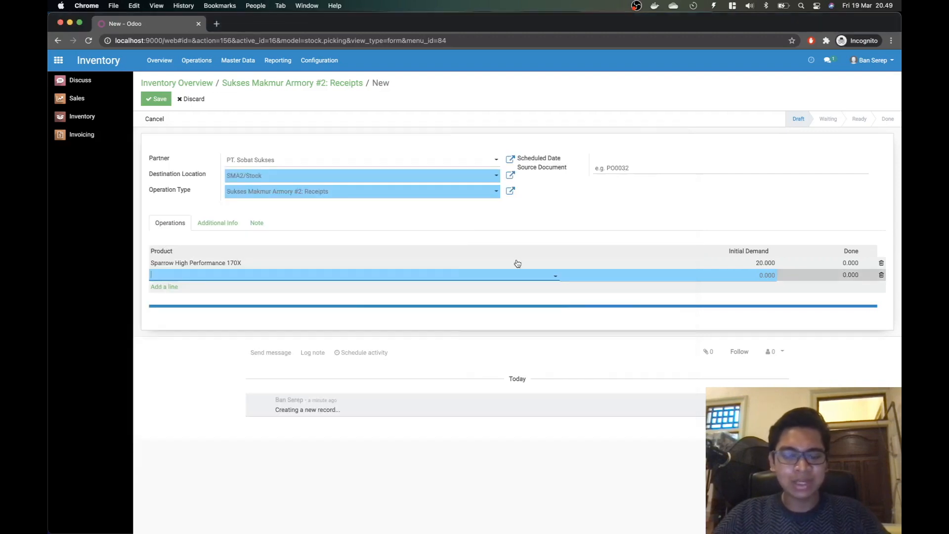
click(192, 368)
Step: Add the Broxon Polycarbonate-alloy/Aluminum/Standard variant with an Initial Demand of 2
click(171, 277)
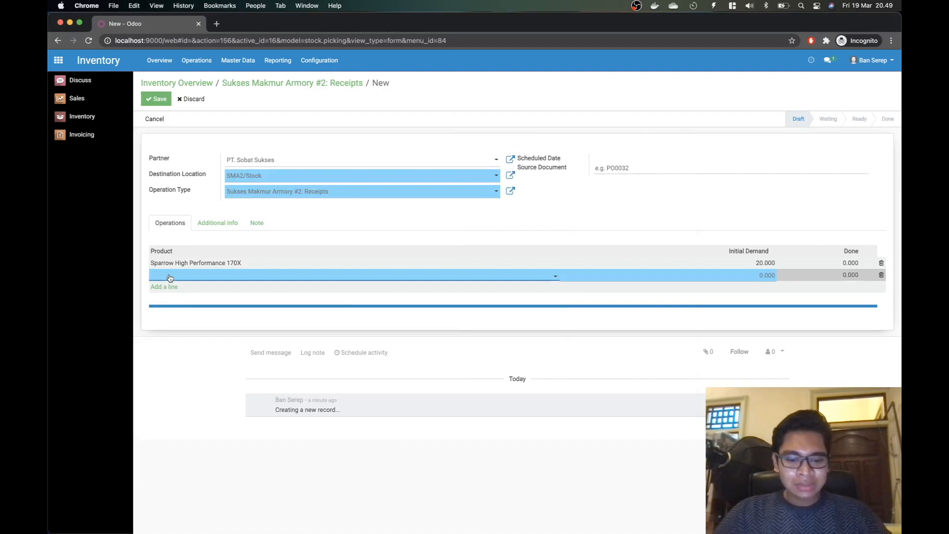
text(Broxon)
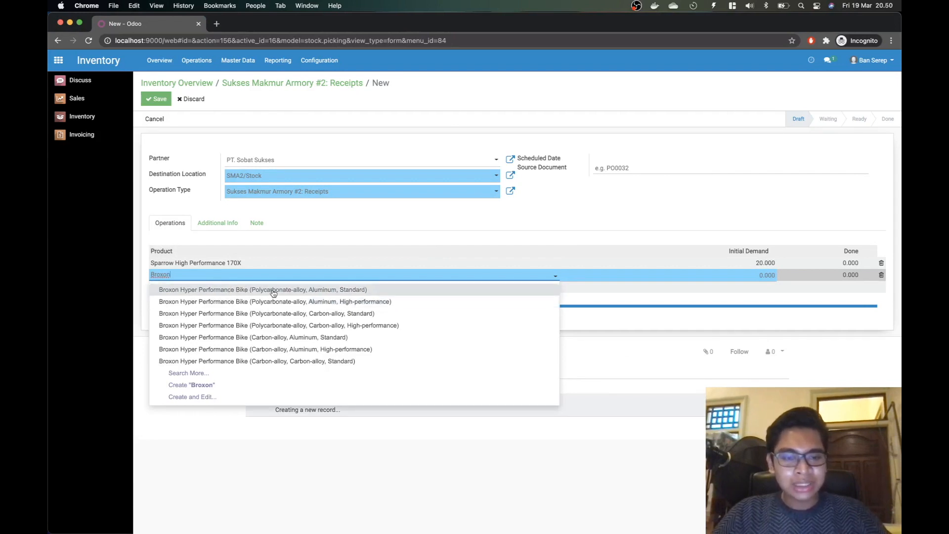
click(346, 291)
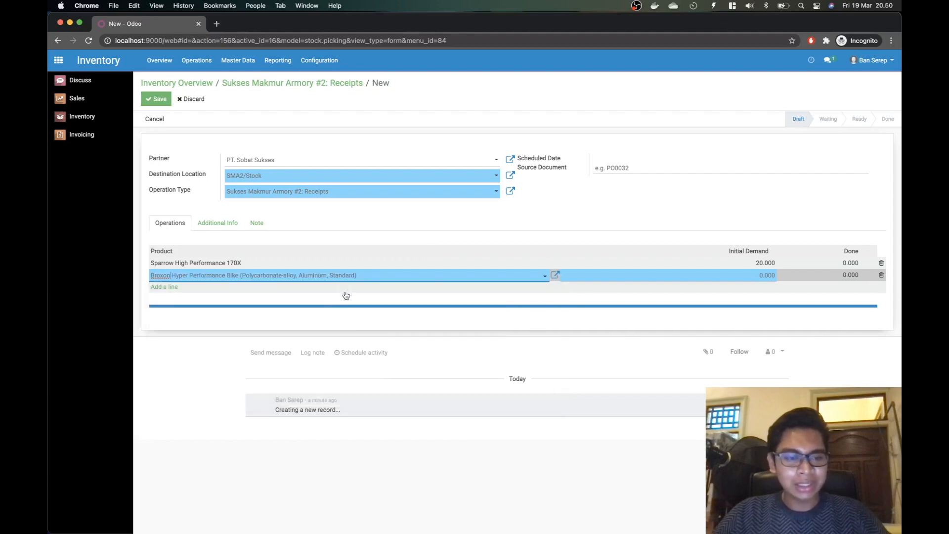
key(super+Tab)
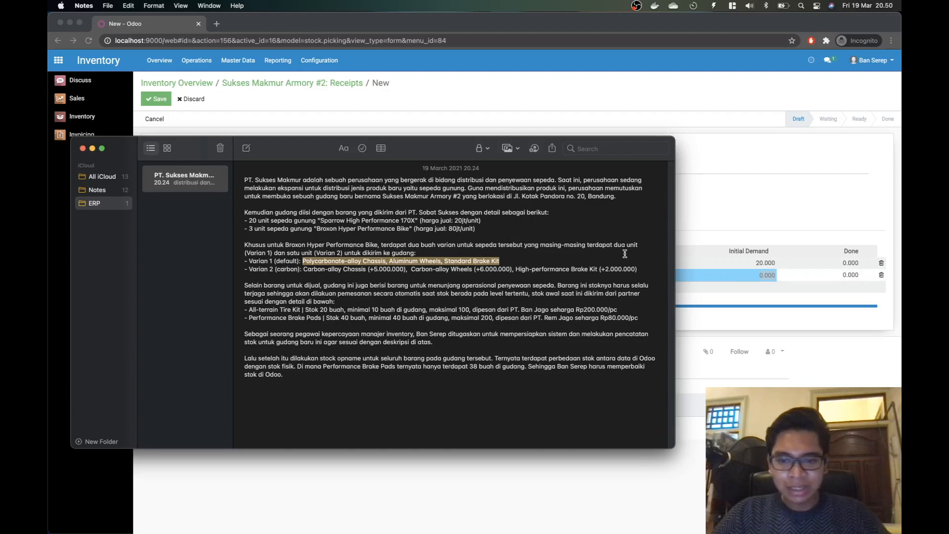
key(super+Tab)
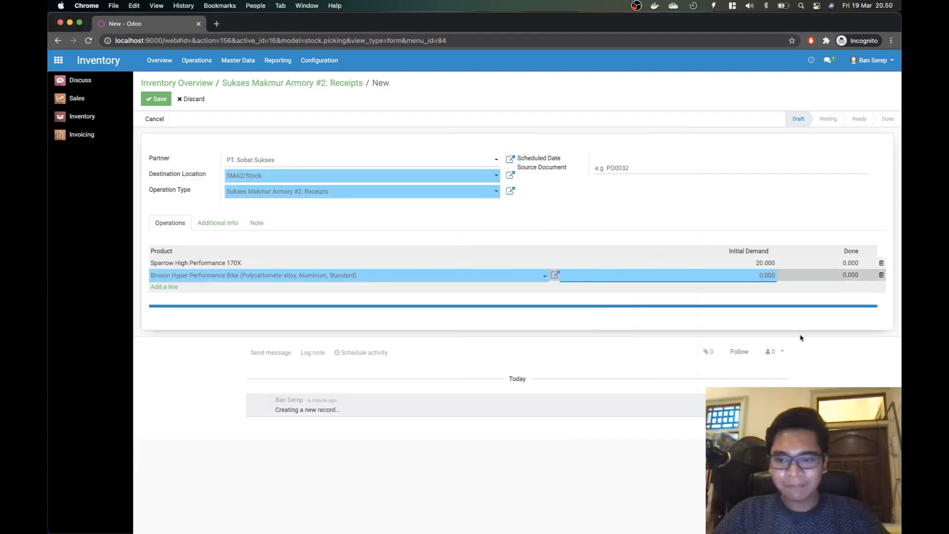
text(2)
click(163, 288)
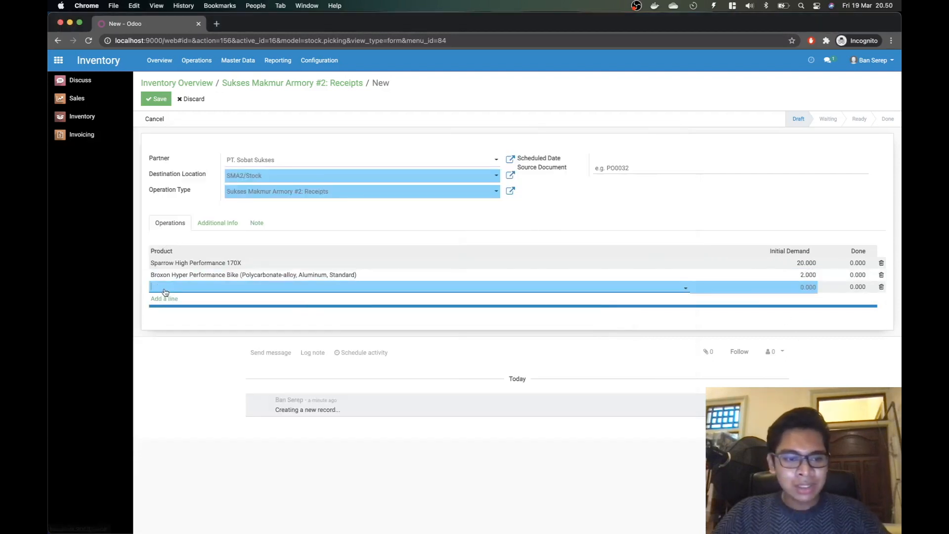
Step: Add the Broxon Carbon-alloy/Carbon-alloy/High-performance variant via Search More with an Initial Demand of 1
click(173, 291)
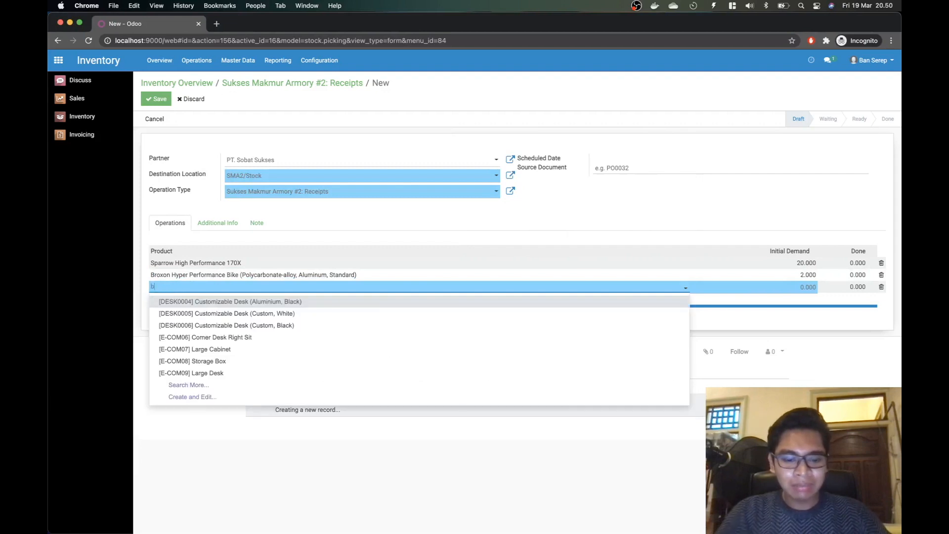
text(broxon)
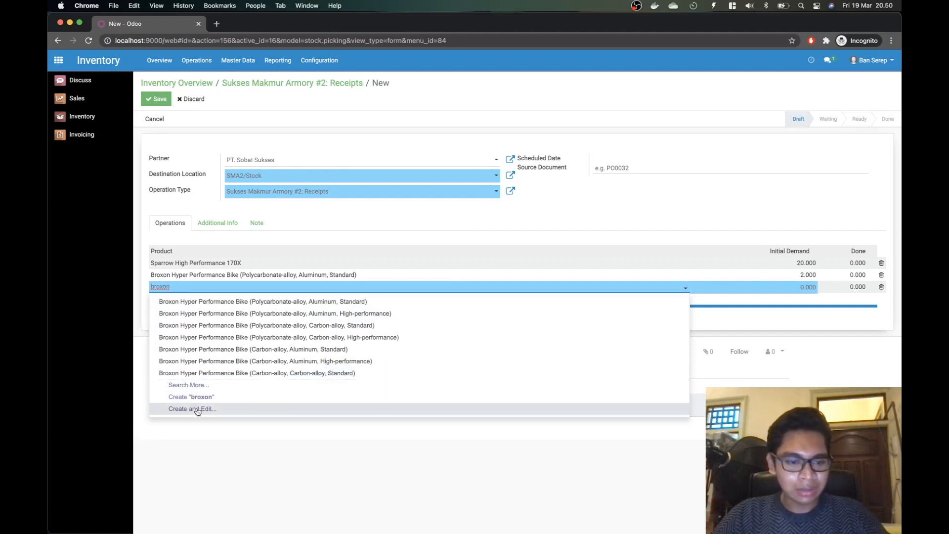
click(195, 385)
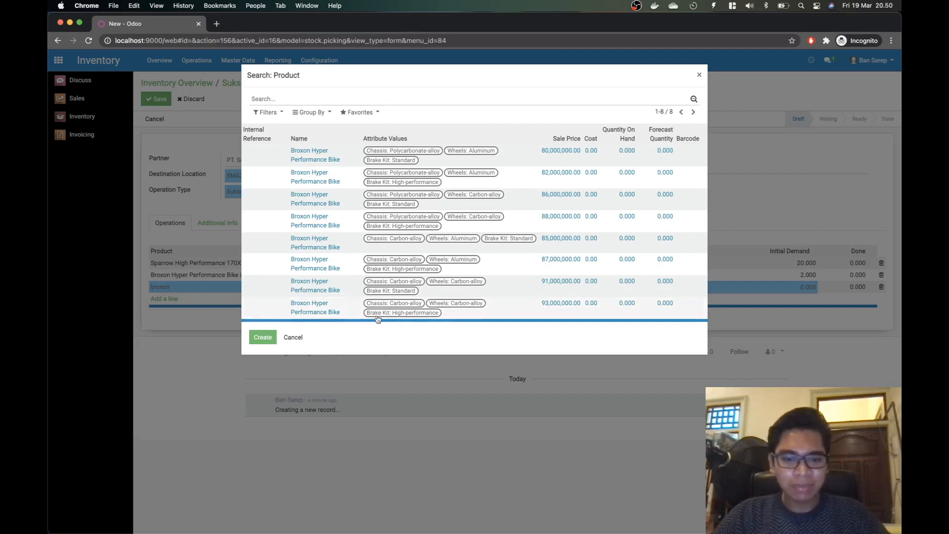
click(357, 312)
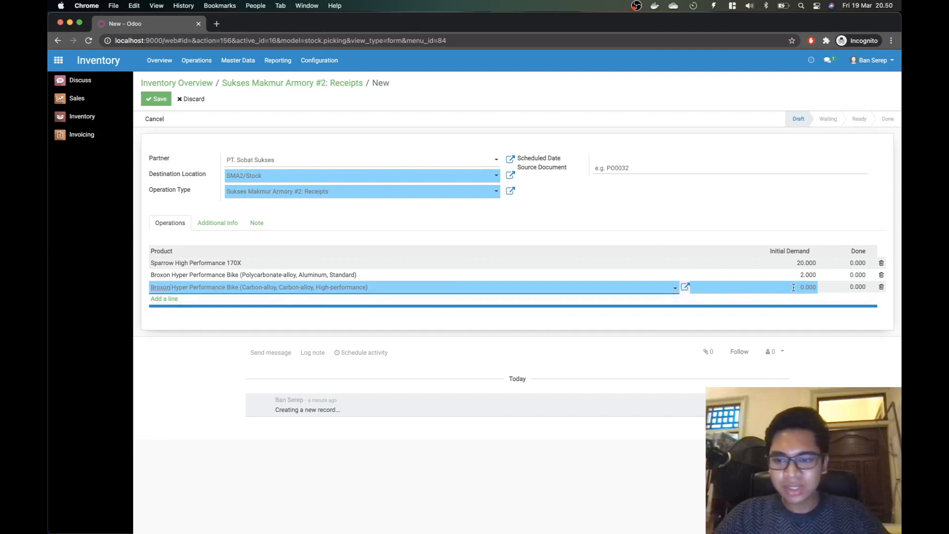
key(super+Tab)
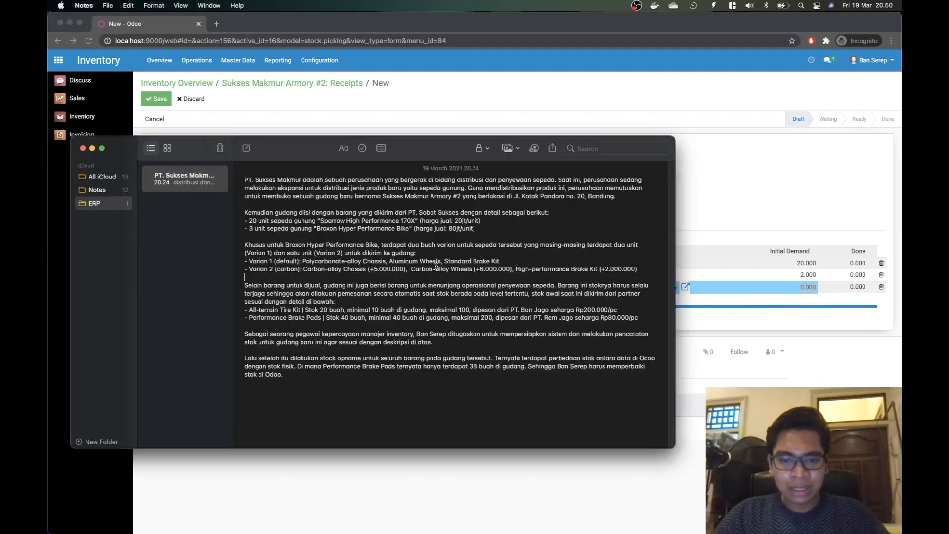
key(super+Tab)
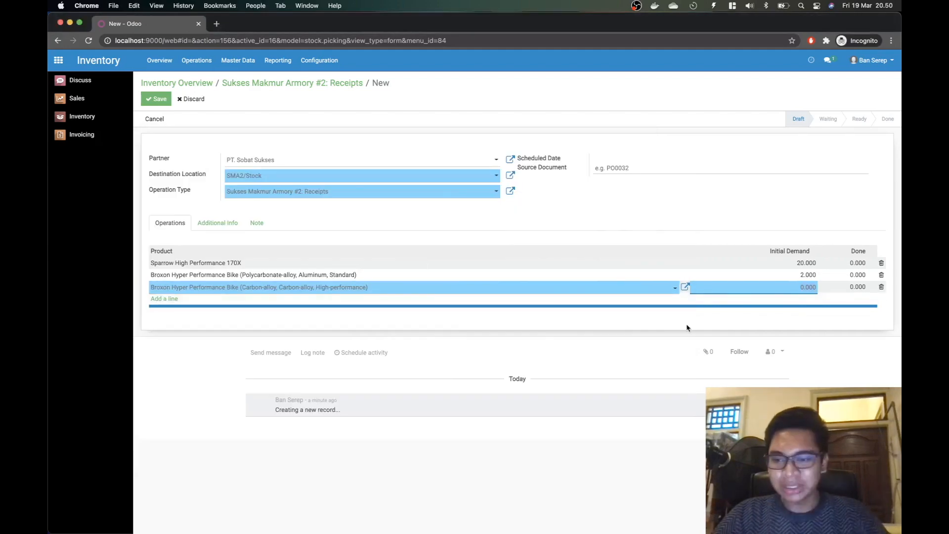
text(1)
click(211, 386)
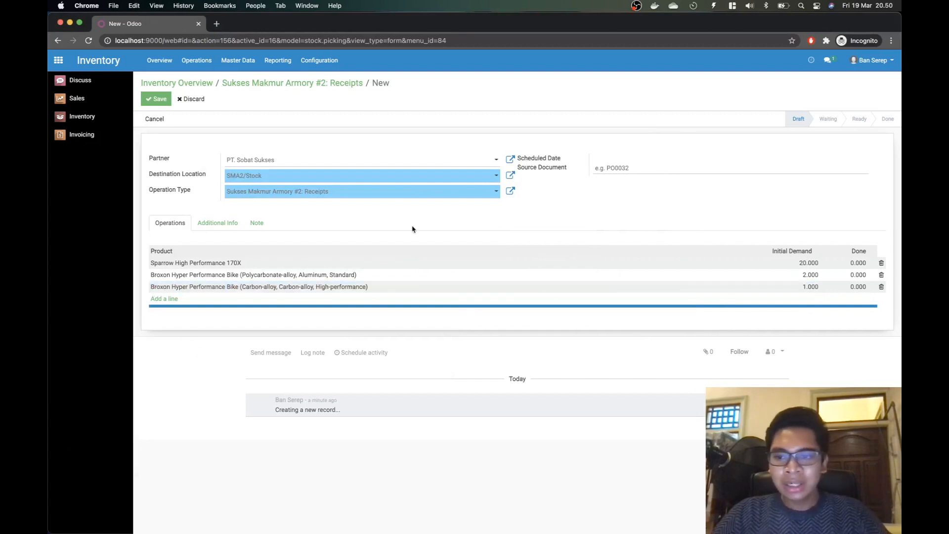
Step: Save the receipt as SMA2/IN/00001, mark it as Todo, and open the Sparrow line's detailed operations
click(150, 101)
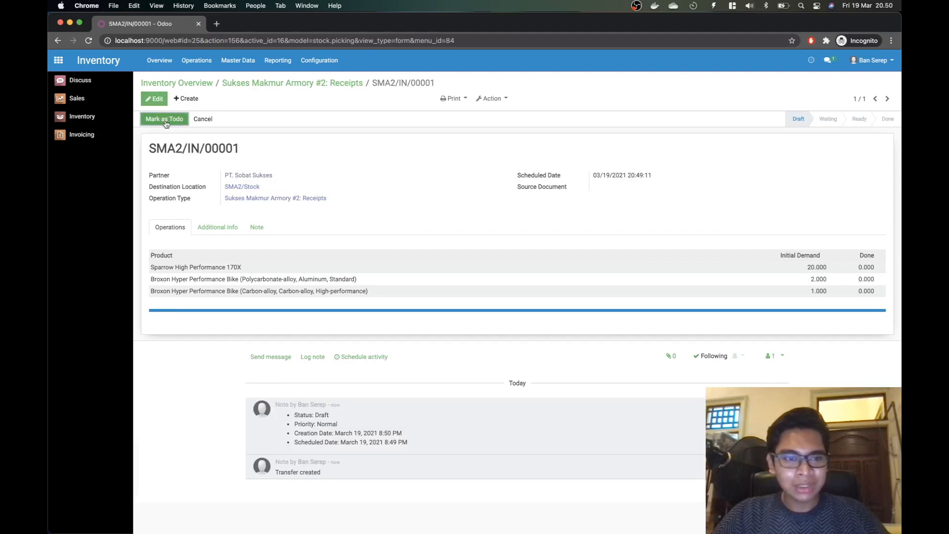
click(164, 120)
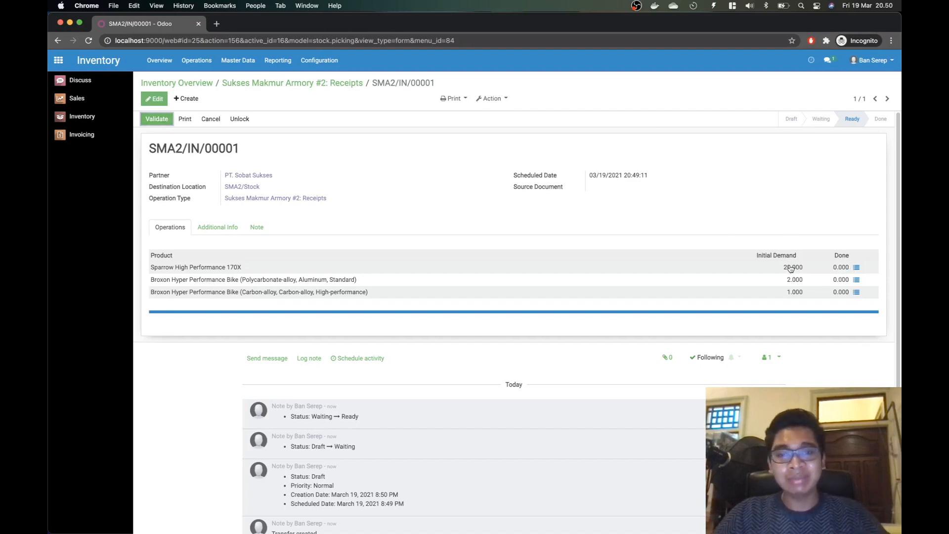
click(855, 268)
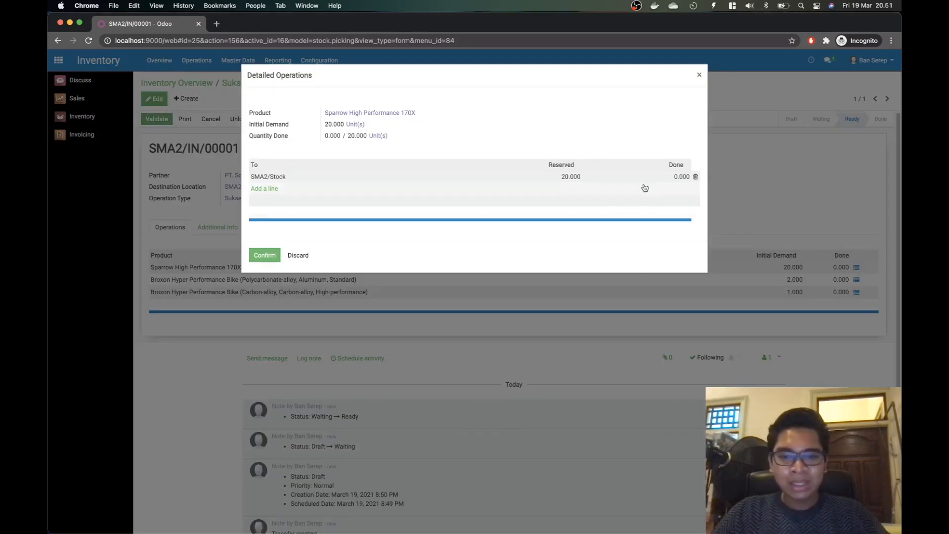
Step: Record 20 Sparrow bikes and 2 standard Broxon bikes as done in SMA2/Stock
click(667, 176)
text(20)
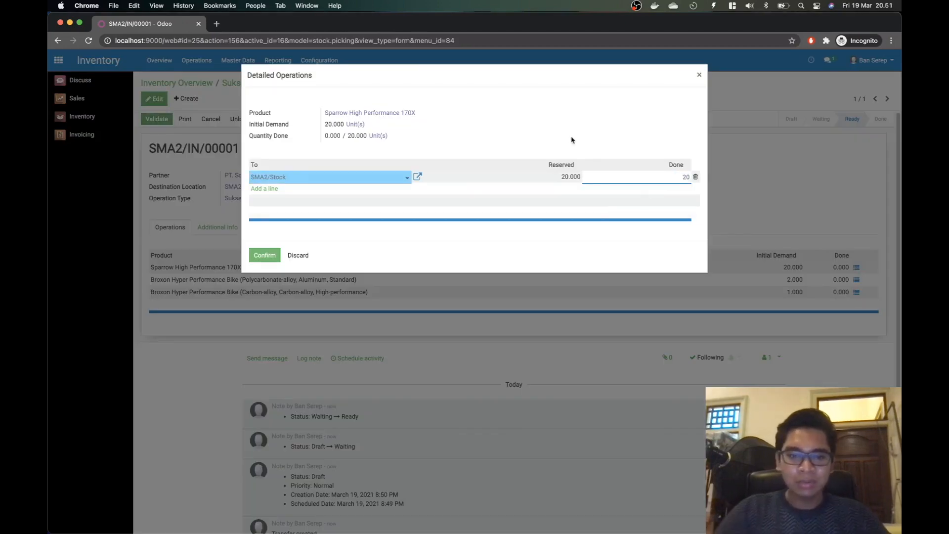
click(264, 255)
click(857, 280)
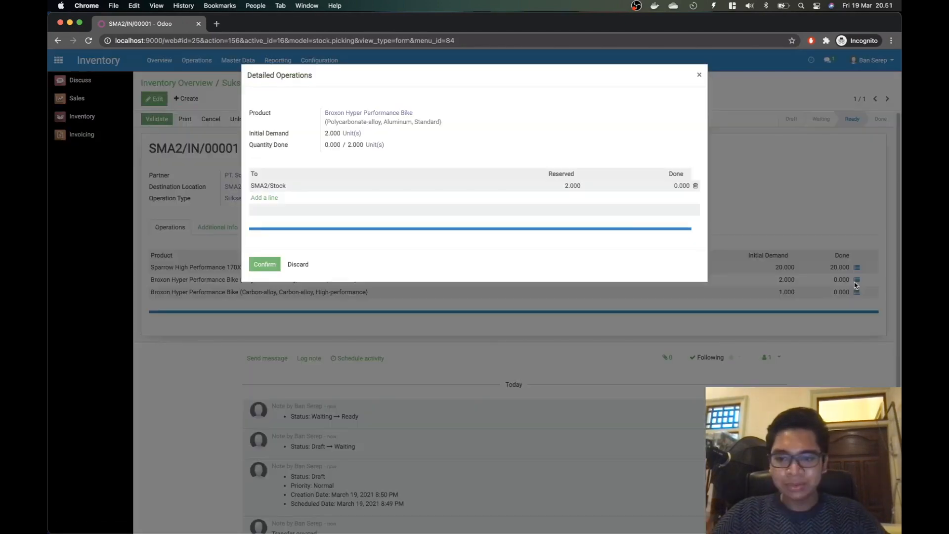
click(674, 187)
text(2)
click(264, 264)
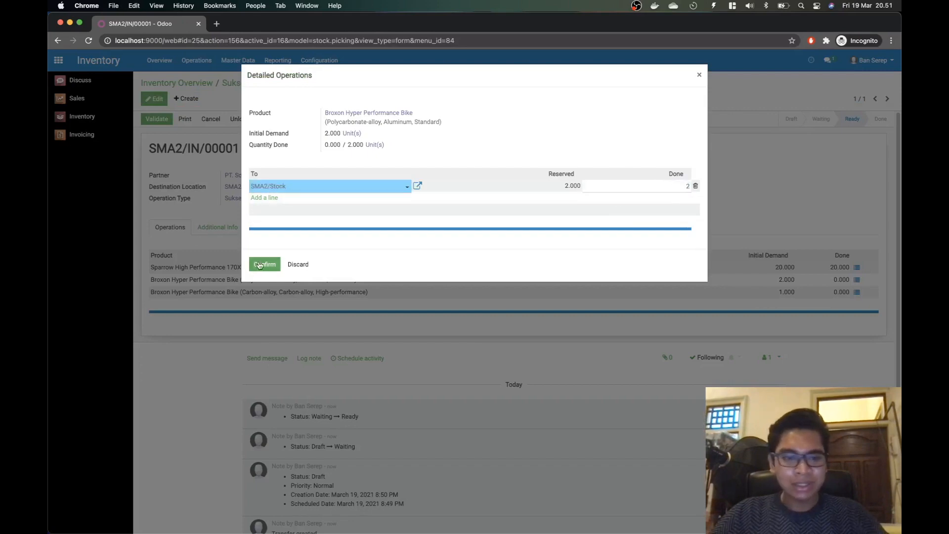
Step: Record 1 carbon Broxon bike as done, validate the receipt, and return to the Inventory Overview
click(856, 291)
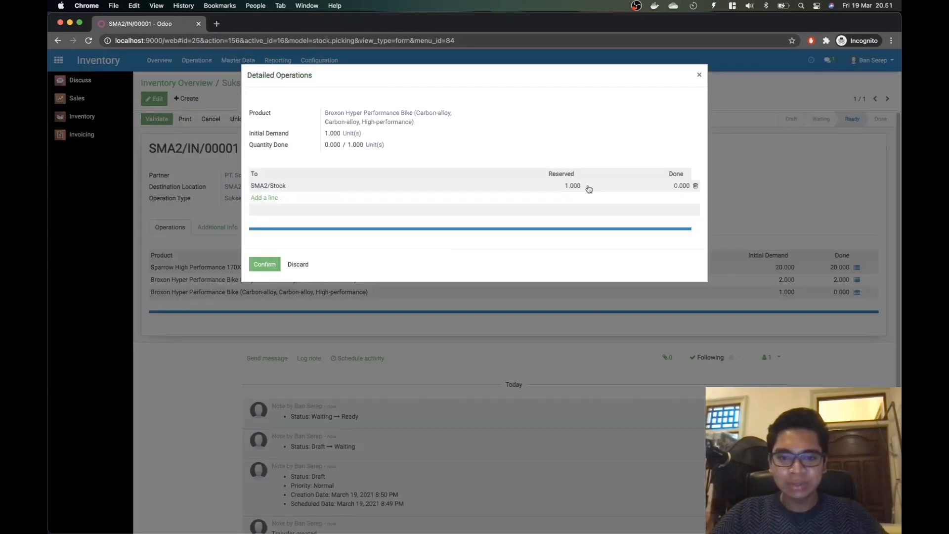
click(668, 186)
text(1)
click(265, 264)
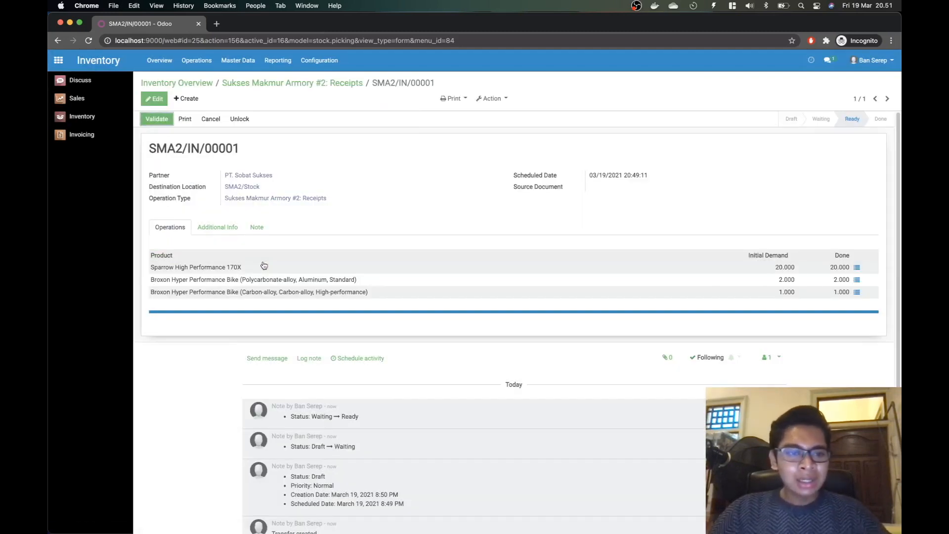
click(158, 119)
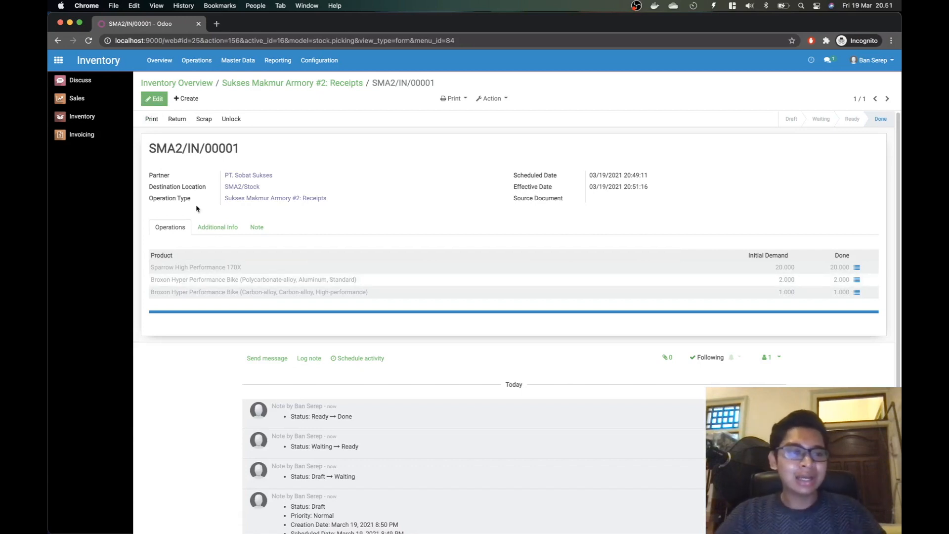
click(85, 119)
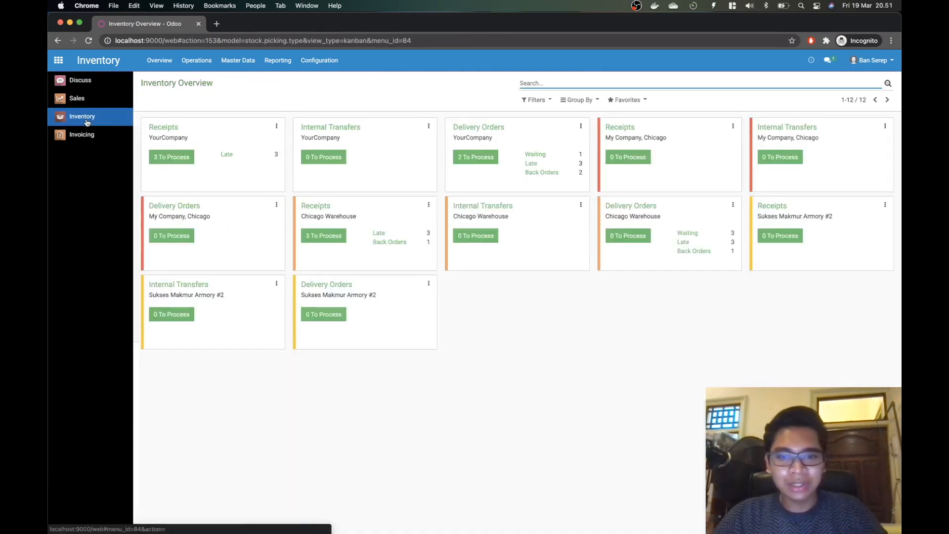
Step: Open the Master Data > Products catalogue and review the reordering requirement in the task note
click(239, 62)
click(247, 80)
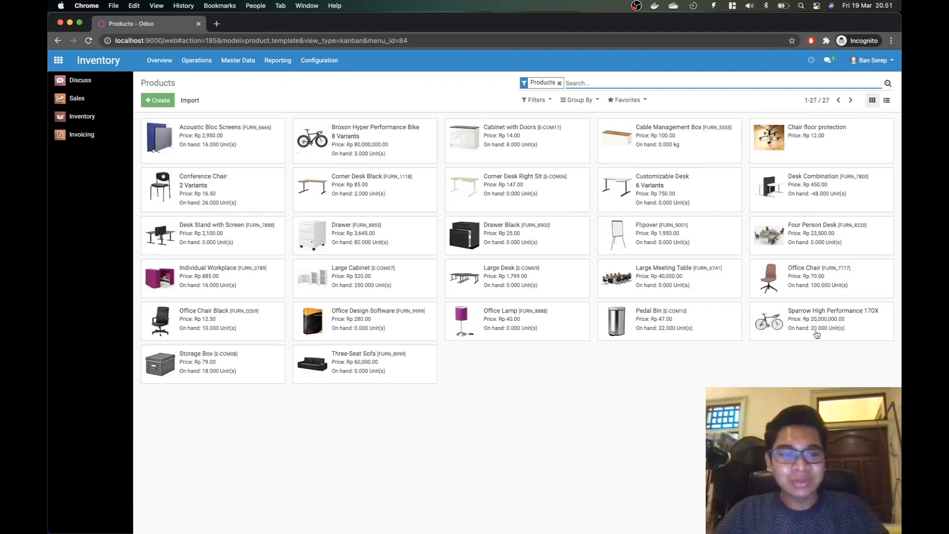
key(super+Tab)
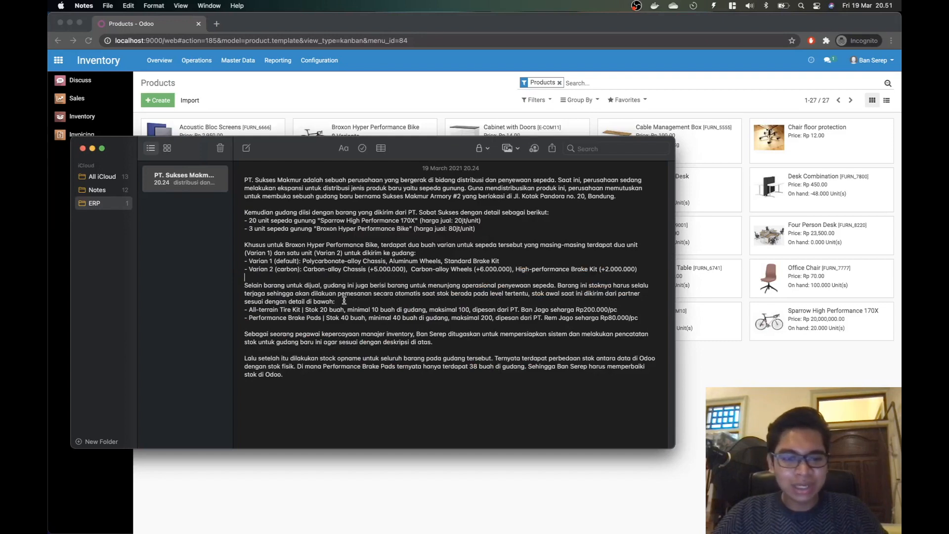
drag(341, 294, 343, 297)
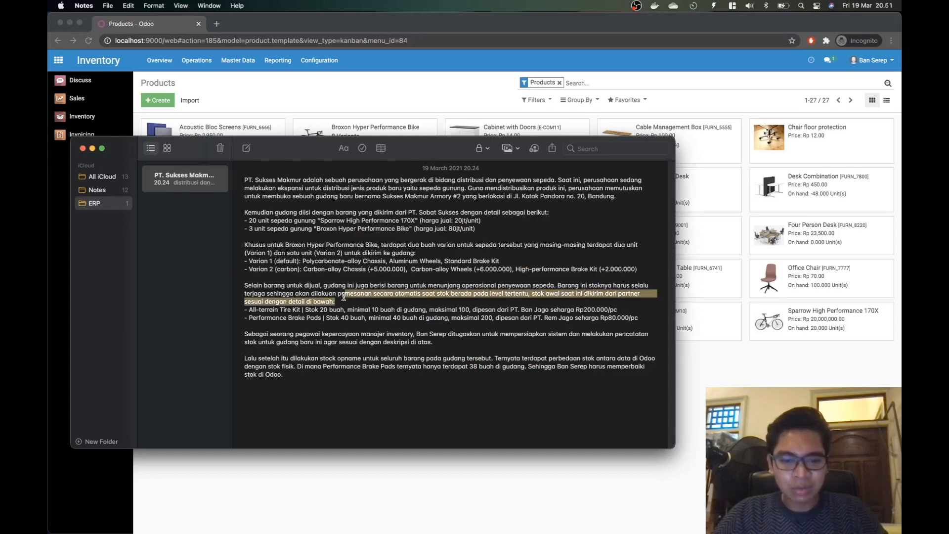
click(360, 300)
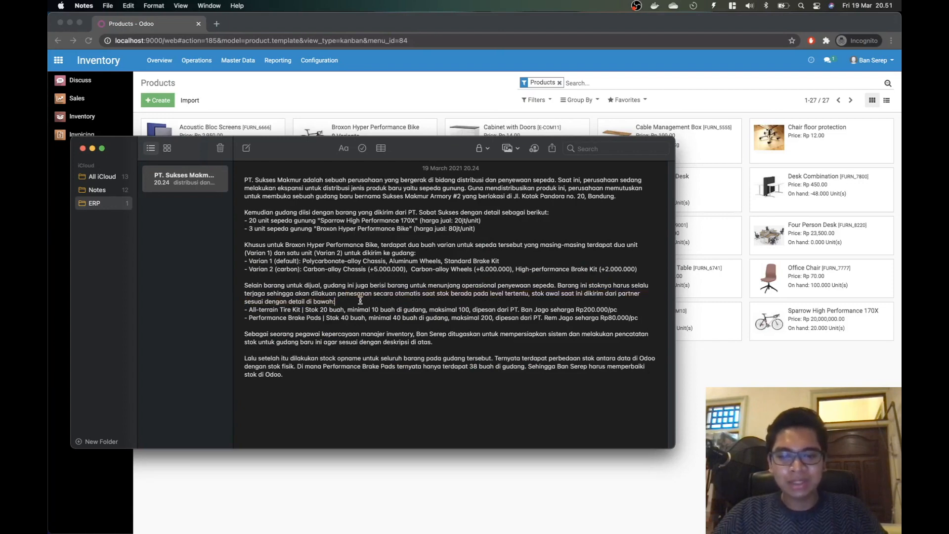
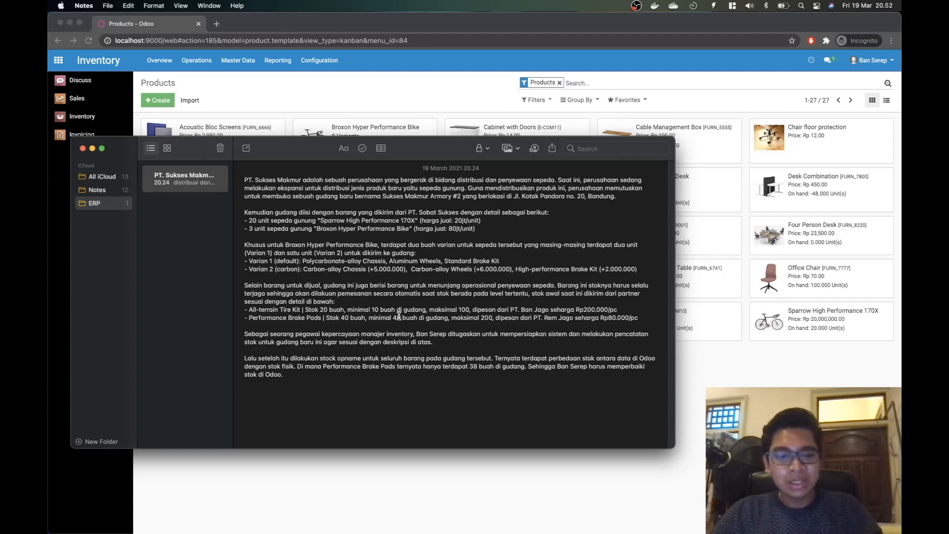
Step: Switch from the task notes back to the Odoo Products catalogue
key(super+Tab)
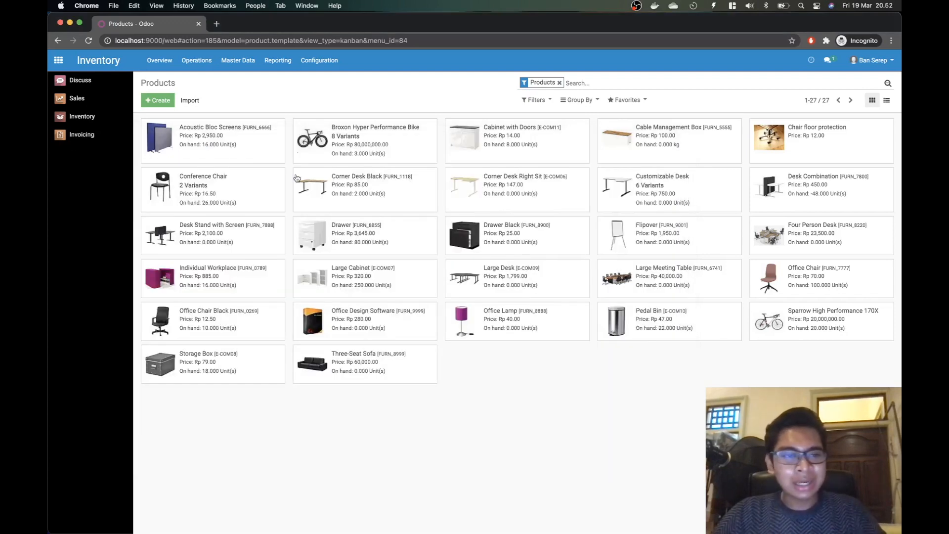
Step: Create a new product named All-terrain Tire Kit and untick Can be Sold
click(158, 101)
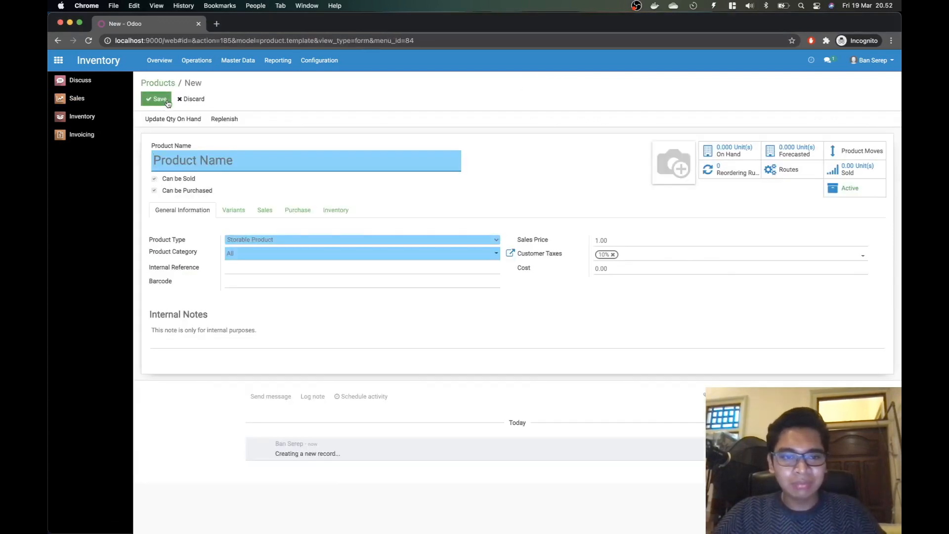
key(super+Tab)
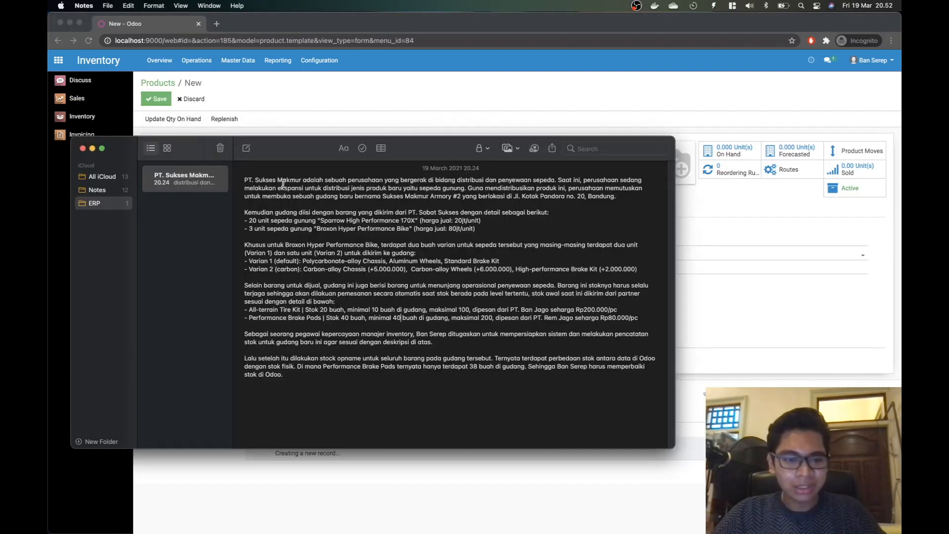
key(super+Tab)
text(All)
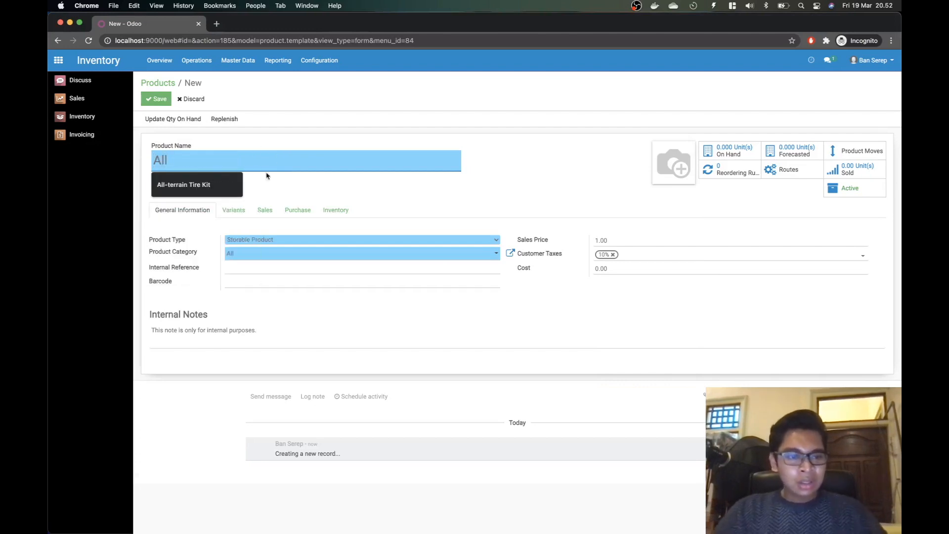
click(230, 183)
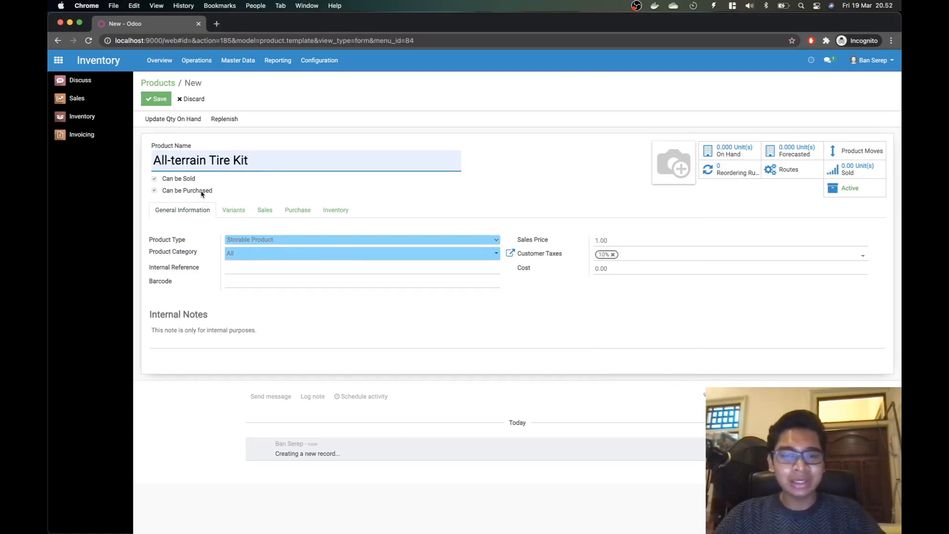
key(super+Tab)
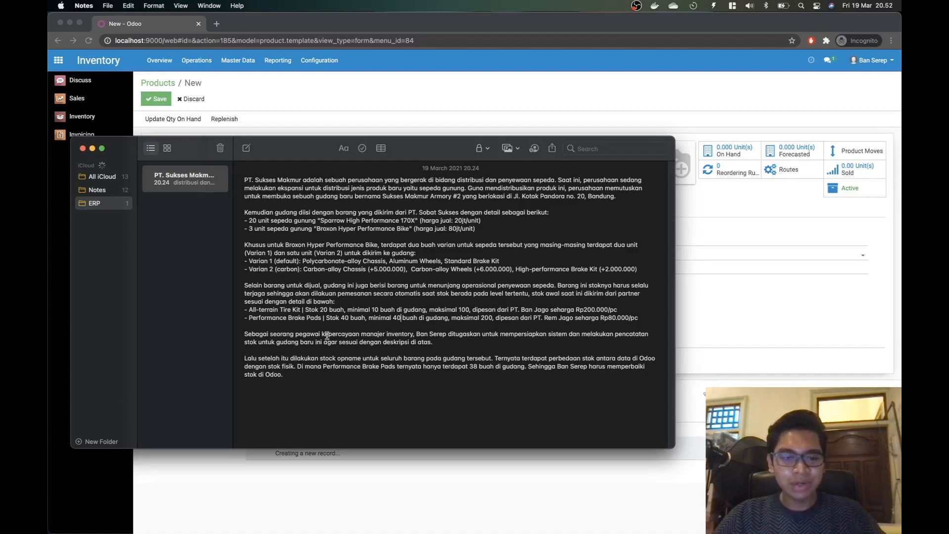
key(super+Tab)
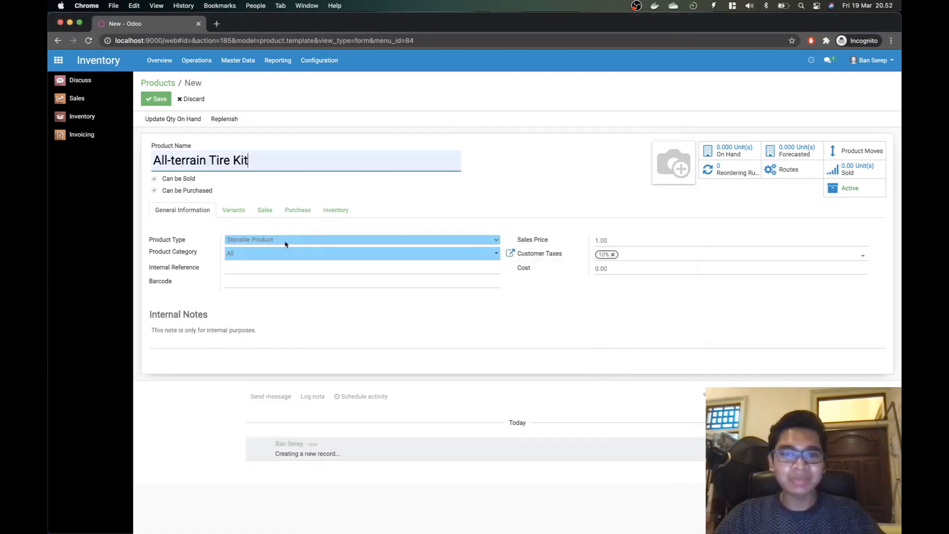
click(184, 181)
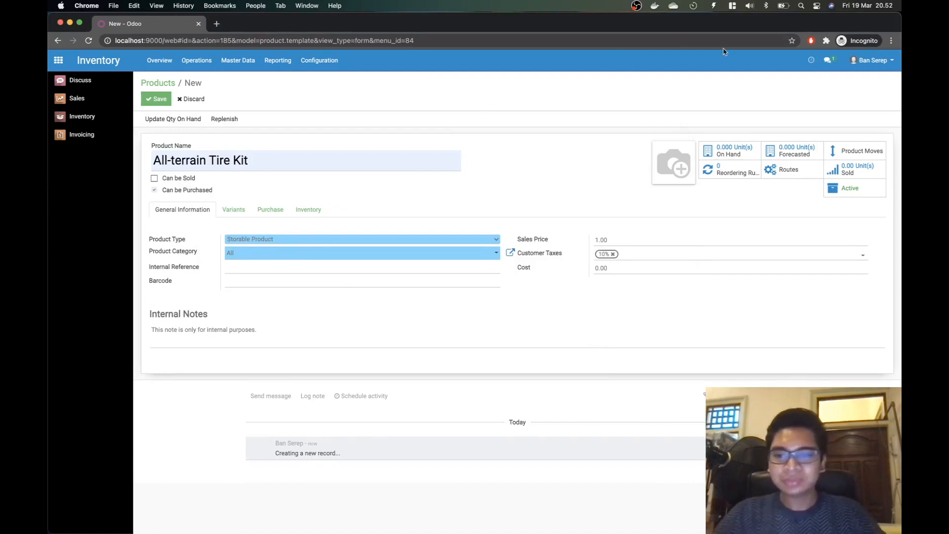
Step: Set the tire kit picture as the product photo and recheck the task notes
click(662, 148)
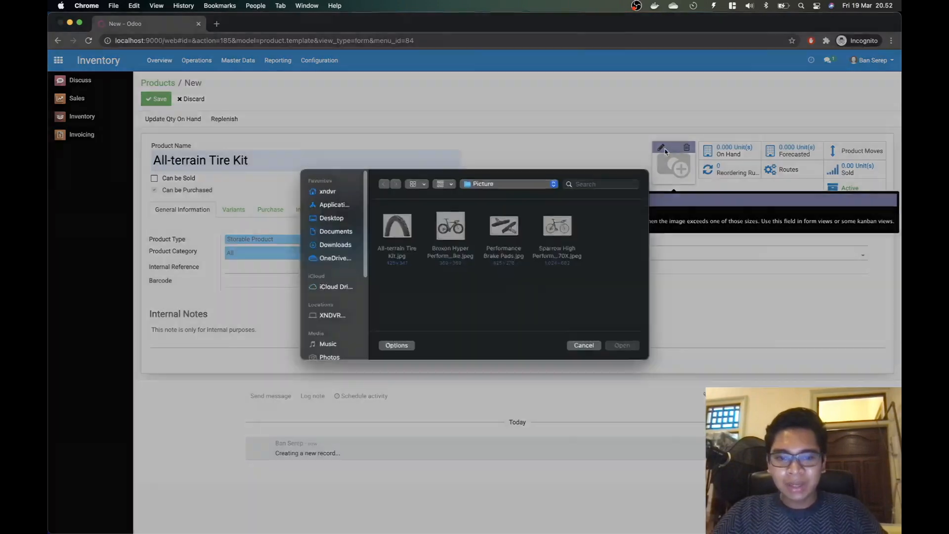
double_click(404, 242)
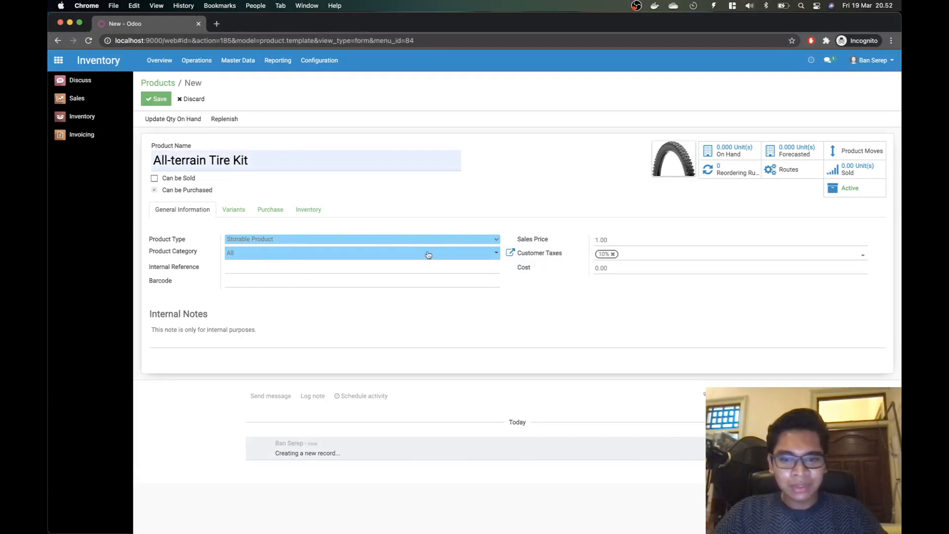
key(super+Tab)
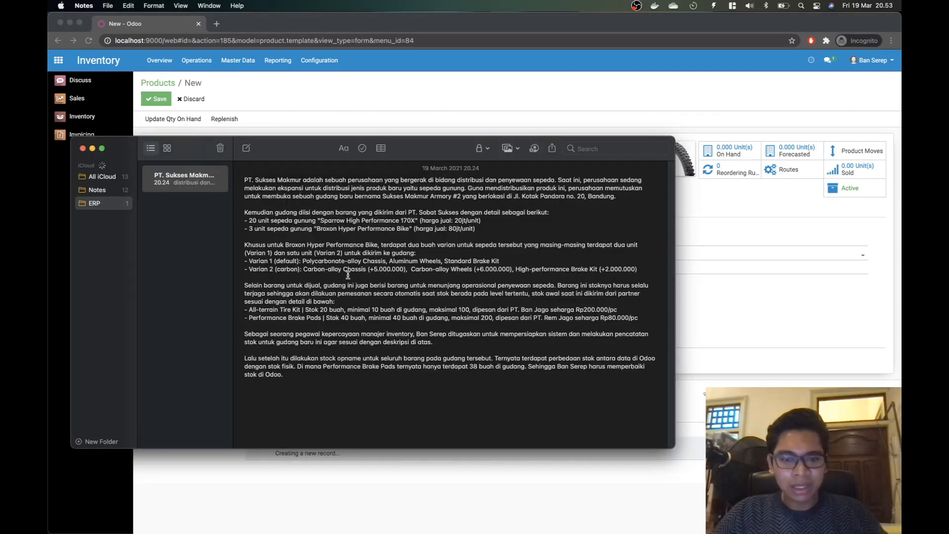
key(super+Tab)
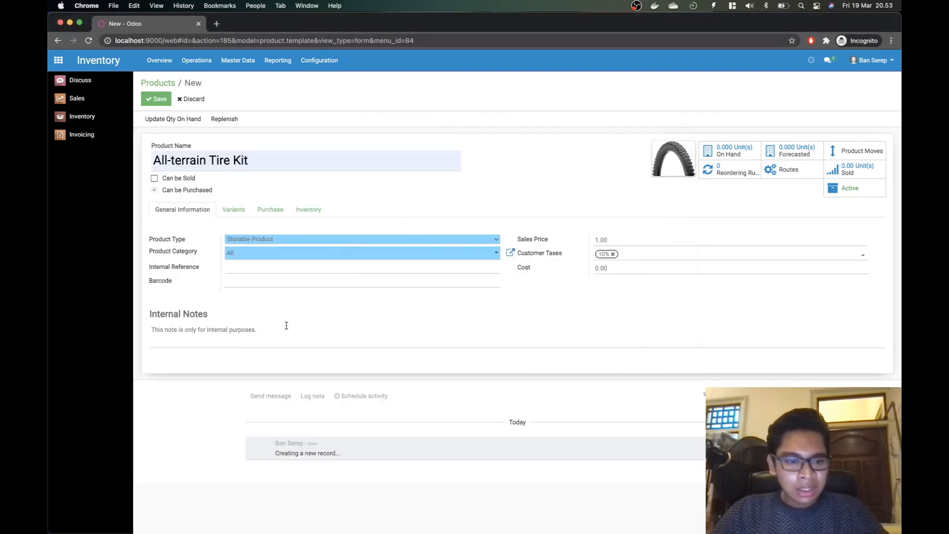
key(super+Tab)
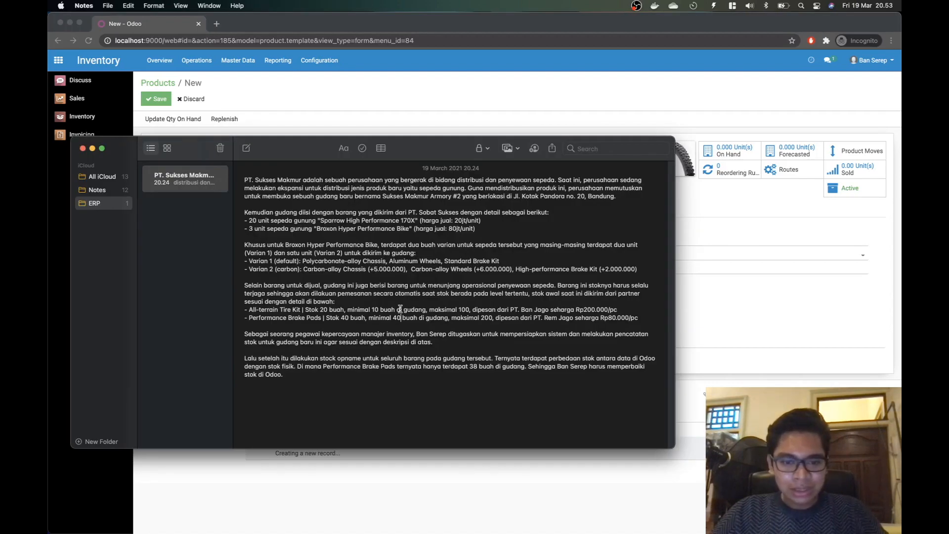
key(super+Tab)
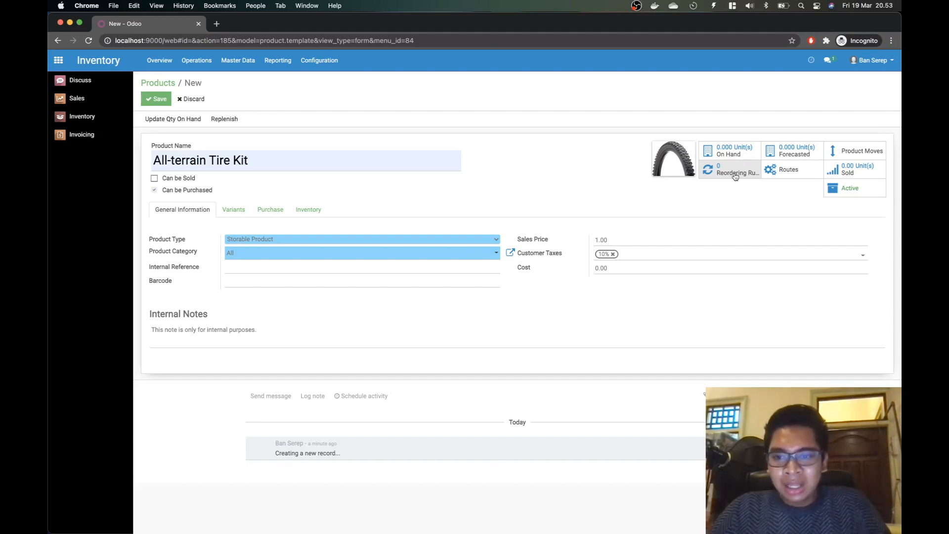
Step: Review the product's Purchase tab vendor tax options and its Inventory tab settings
click(274, 210)
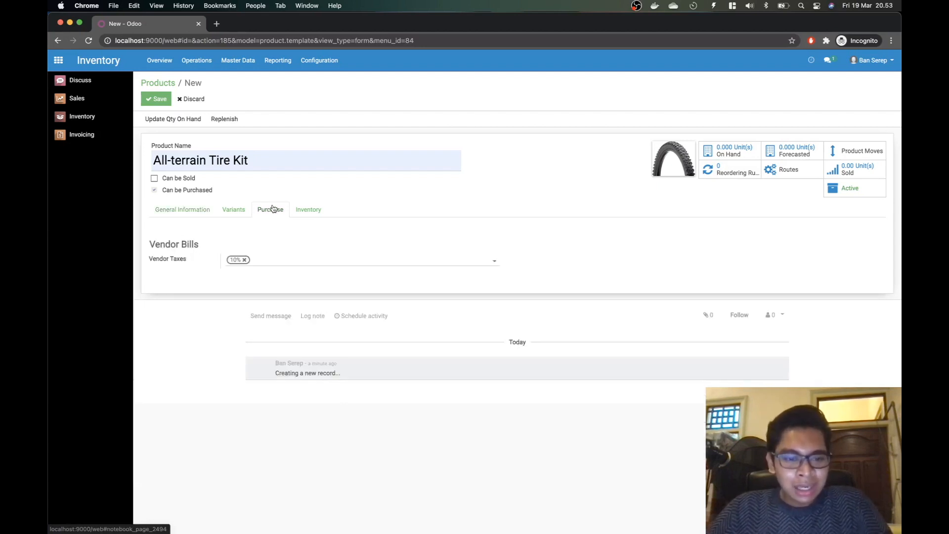
click(422, 261)
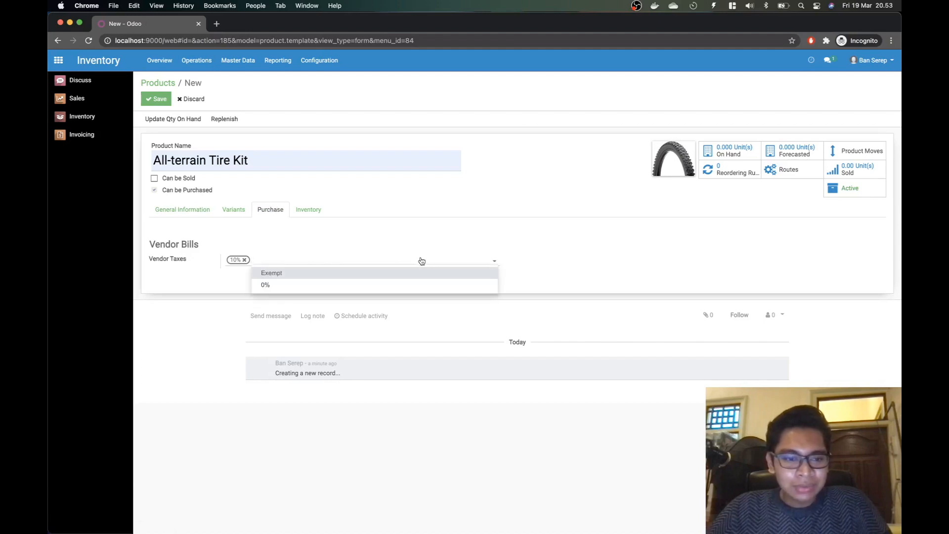
click(422, 261)
click(310, 211)
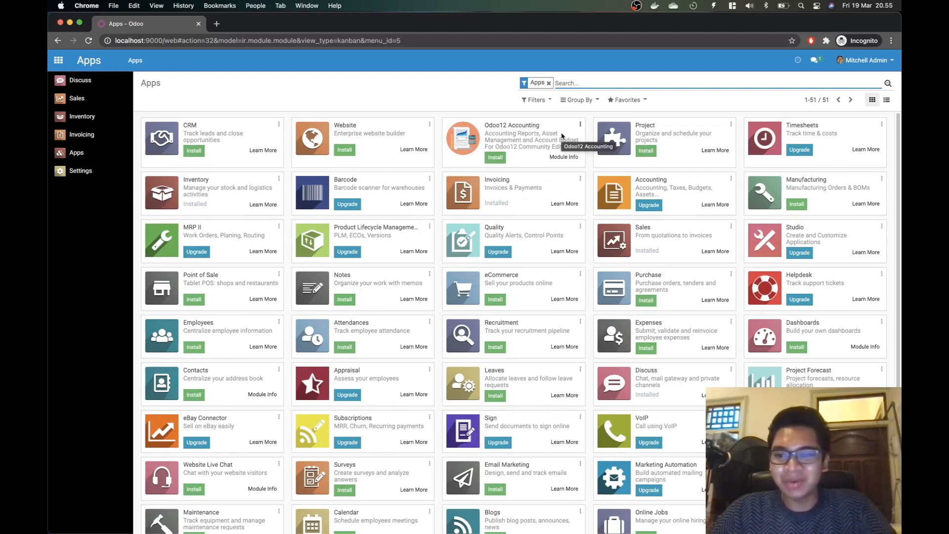
Step: Search the Apps list for 'purchase' and install the Purchase app
scroll(392, 217, down, 2)
scroll(392, 218, up, 2)
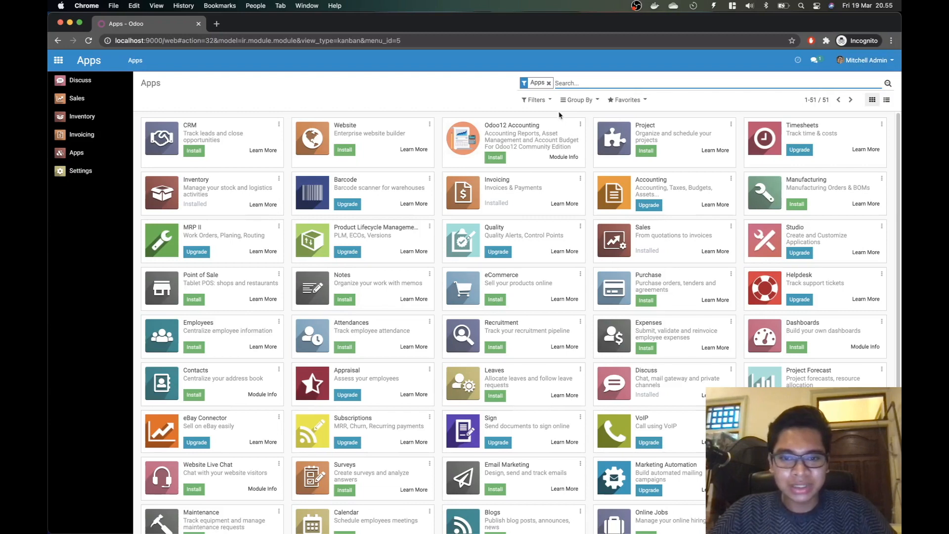
click(557, 83)
text(purchase)
key(Return)
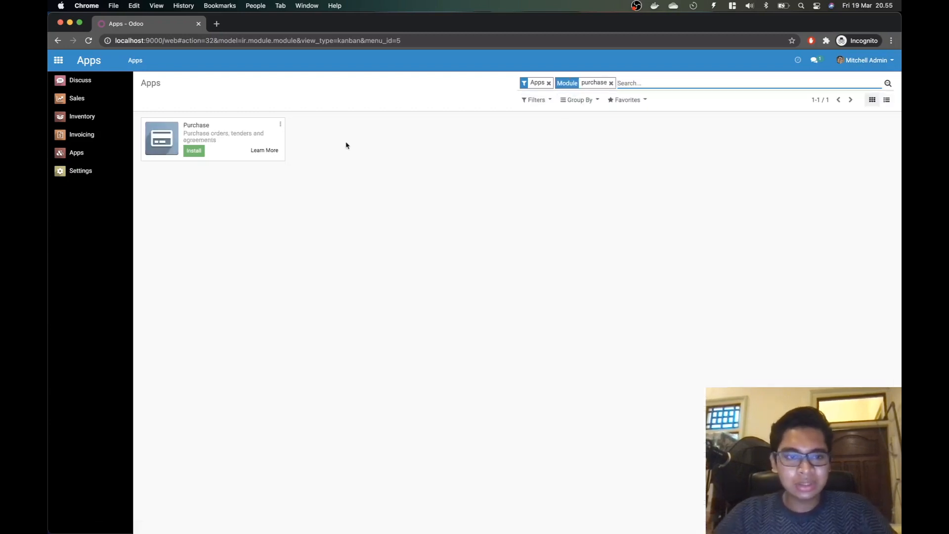
click(193, 150)
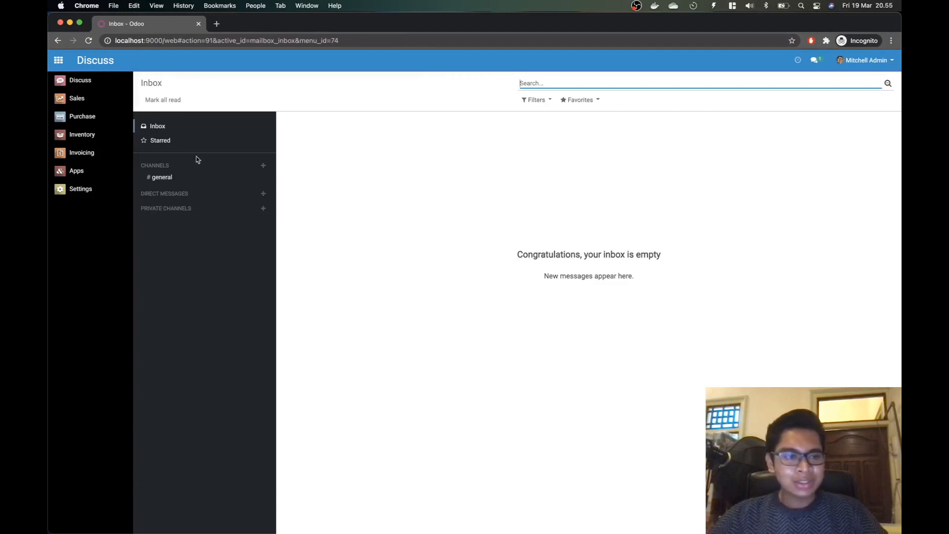
Step: Save User-level Purchases access for the inventory manager's account, then log out of administrator
click(92, 197)
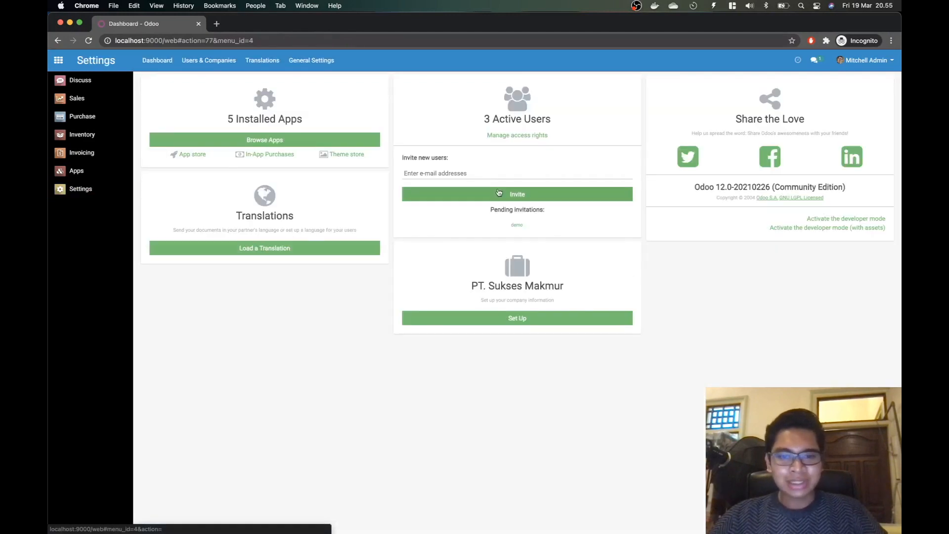
click(521, 136)
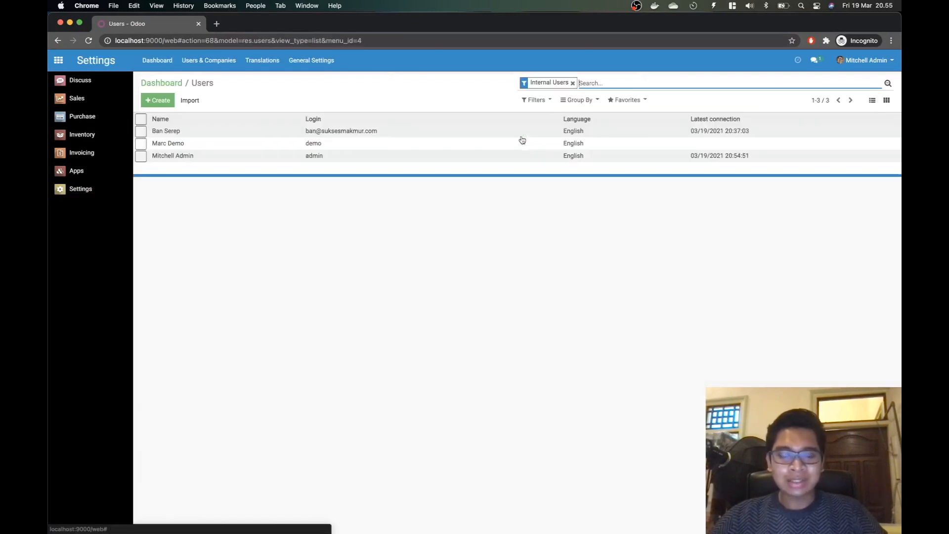
click(227, 132)
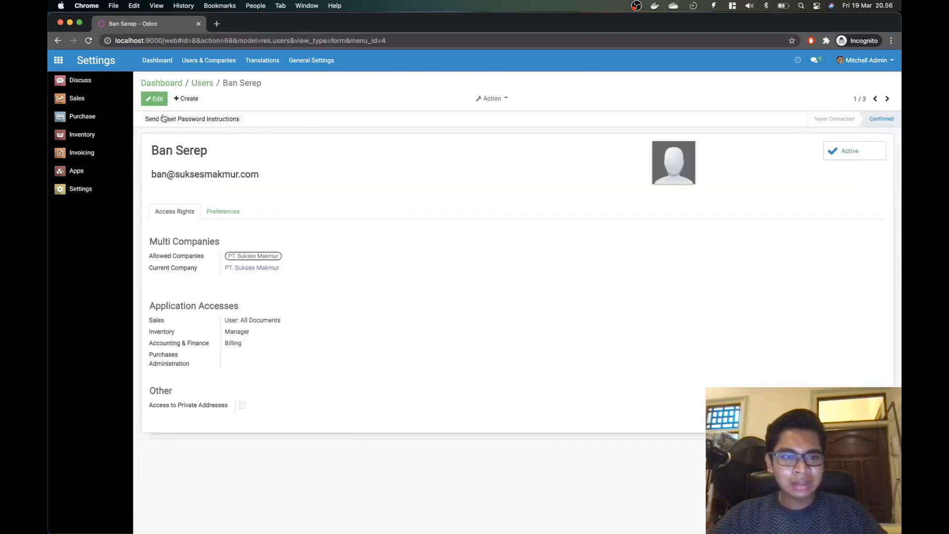
click(155, 98)
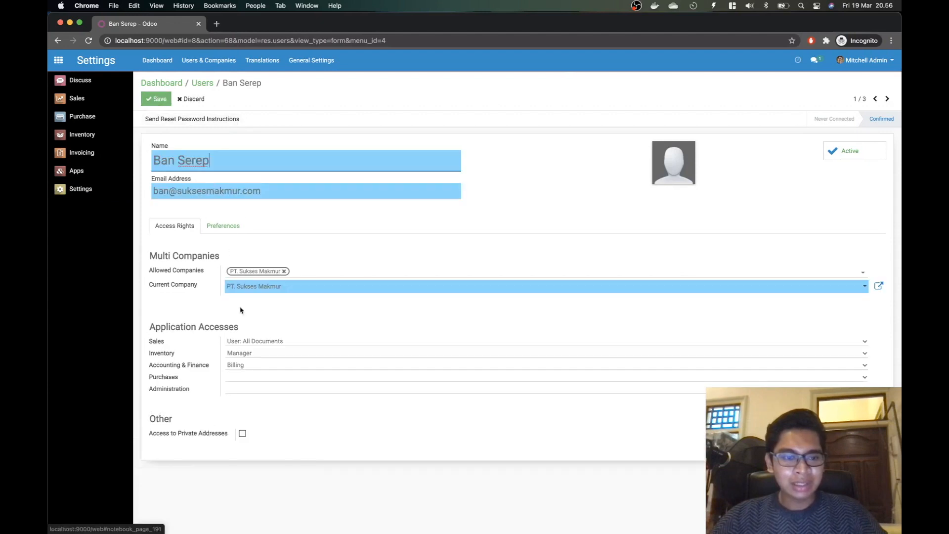
click(244, 378)
click(245, 389)
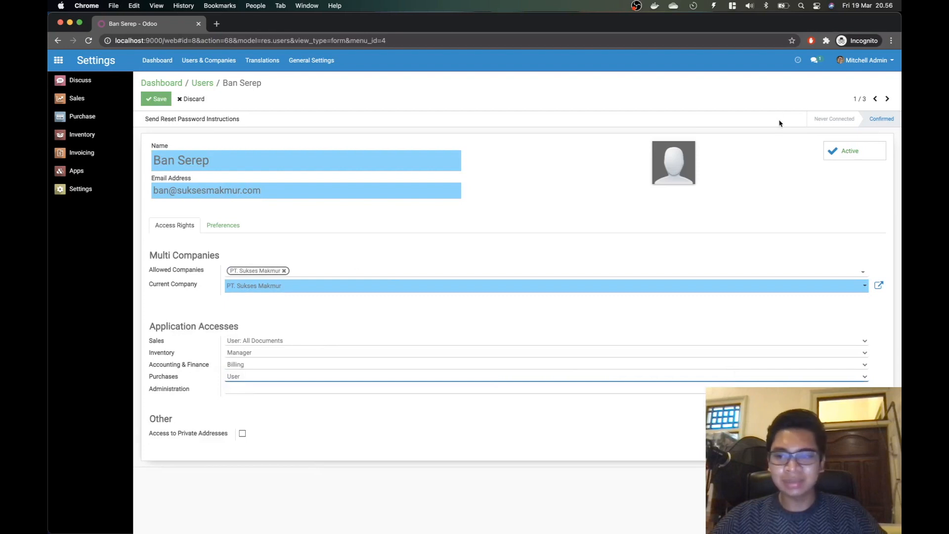
click(157, 99)
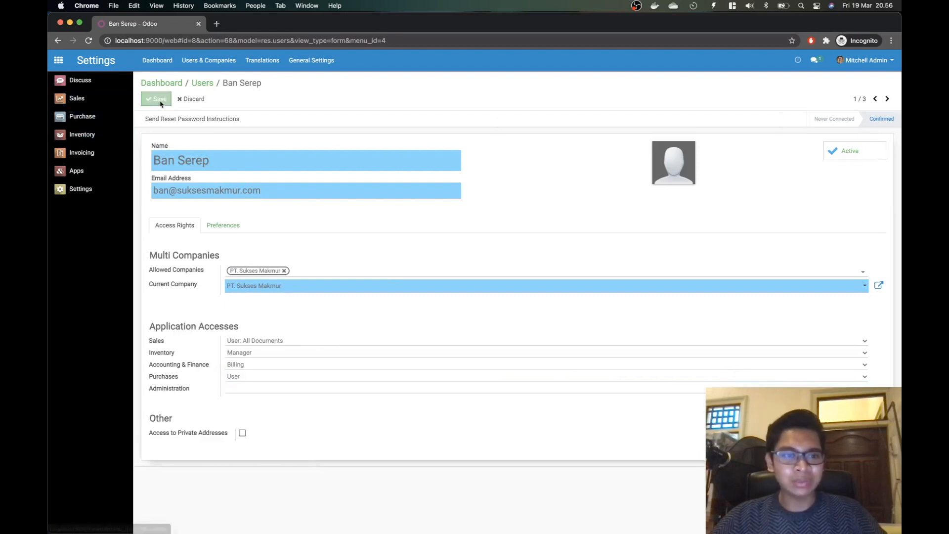
click(864, 60)
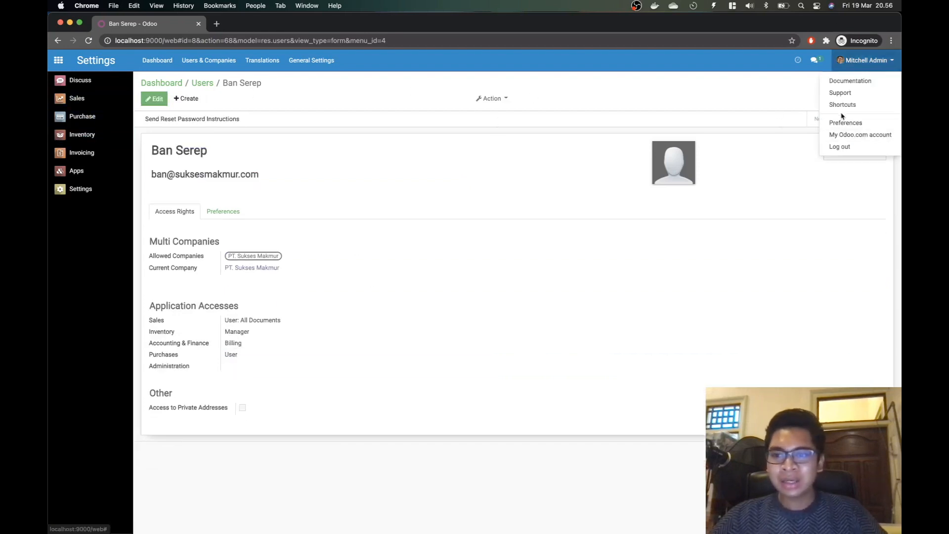
click(845, 147)
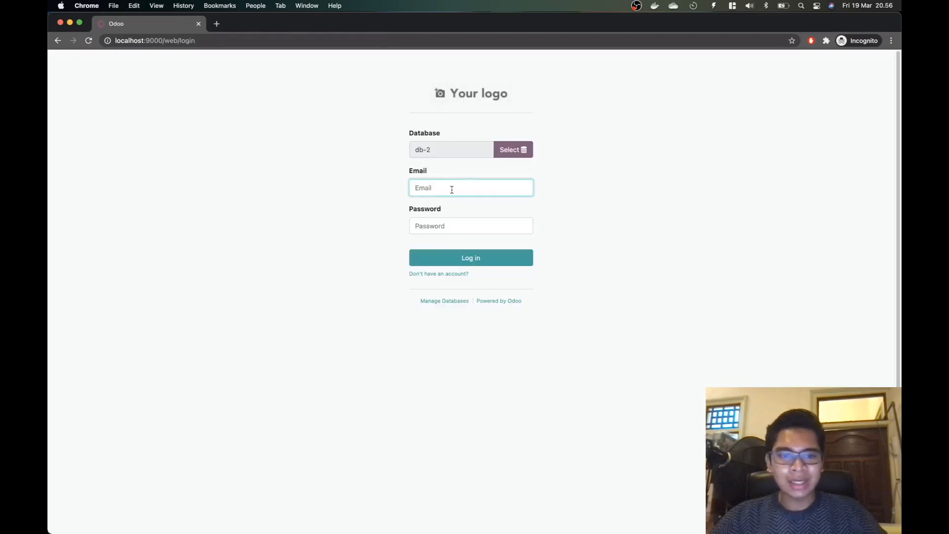
Step: Log in with the inventory manager's e-mail and password, then open Inventory
text(ban)
key(Down)
key(Return)
key(Tab)
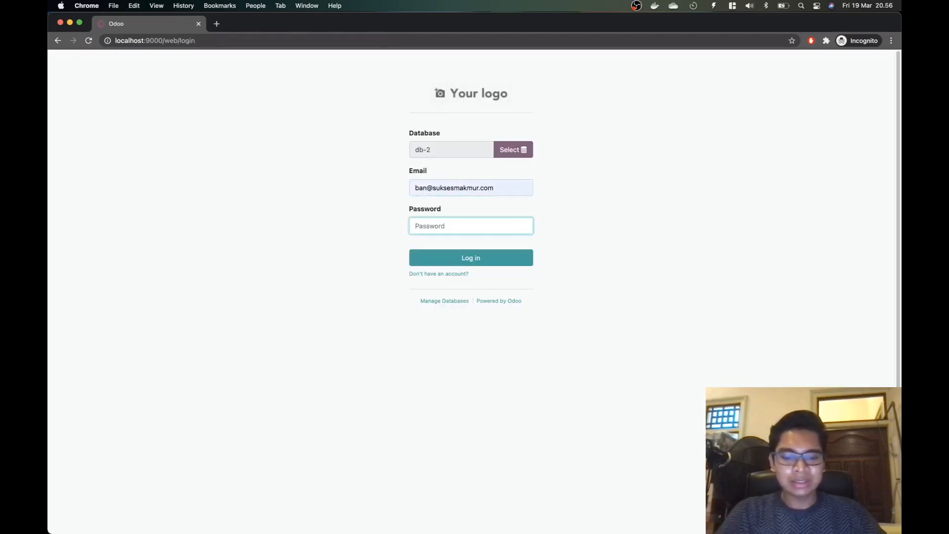
text(12345678)
key(Return)
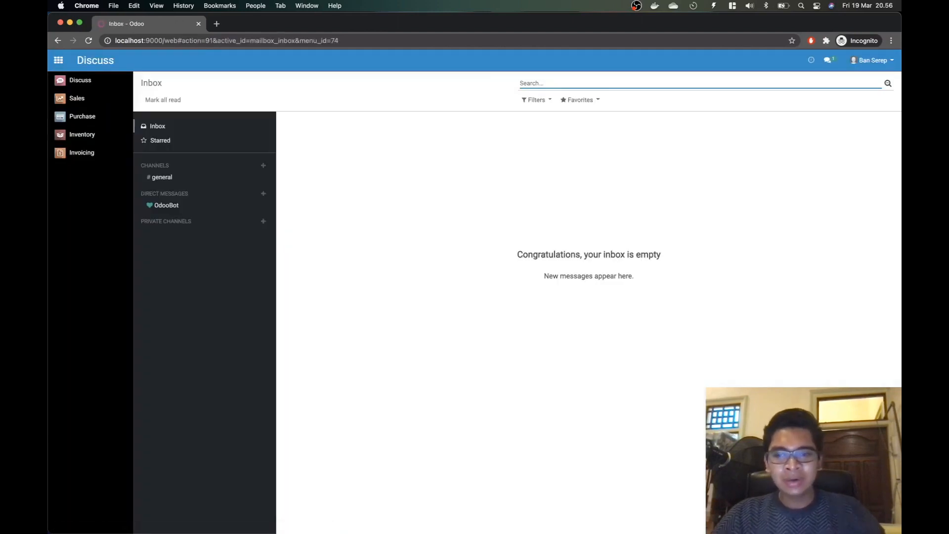
click(99, 135)
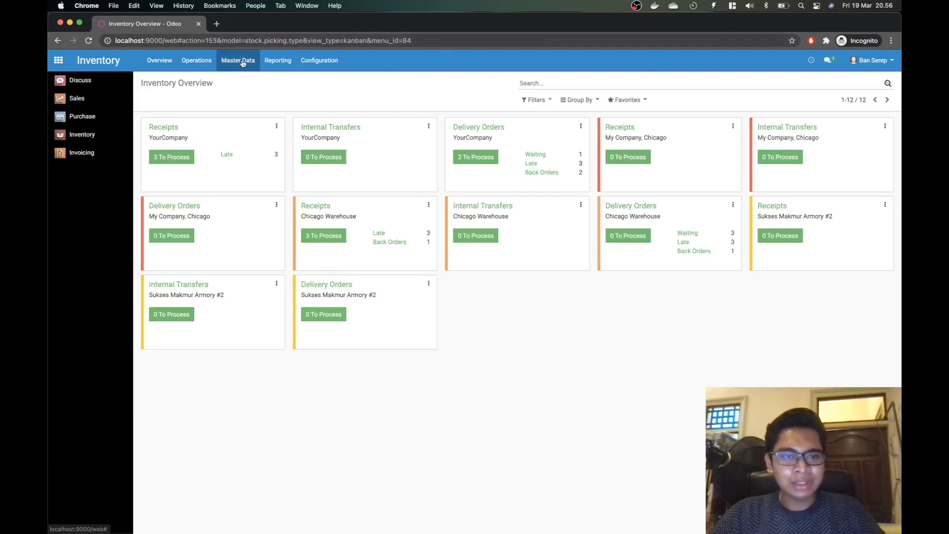
Step: Open the All-terrain Tire Kit product in edit mode on its Purchase tab
click(240, 60)
click(249, 81)
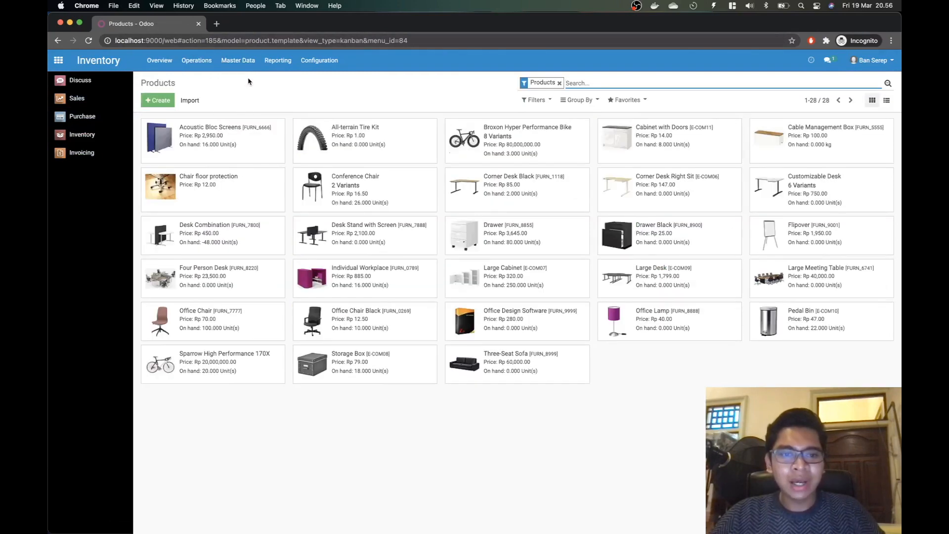
click(348, 135)
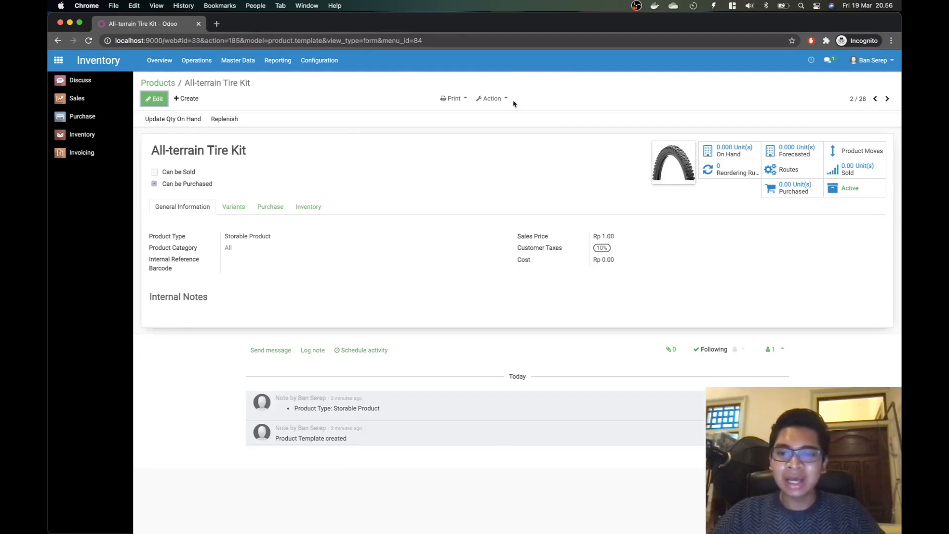
click(166, 98)
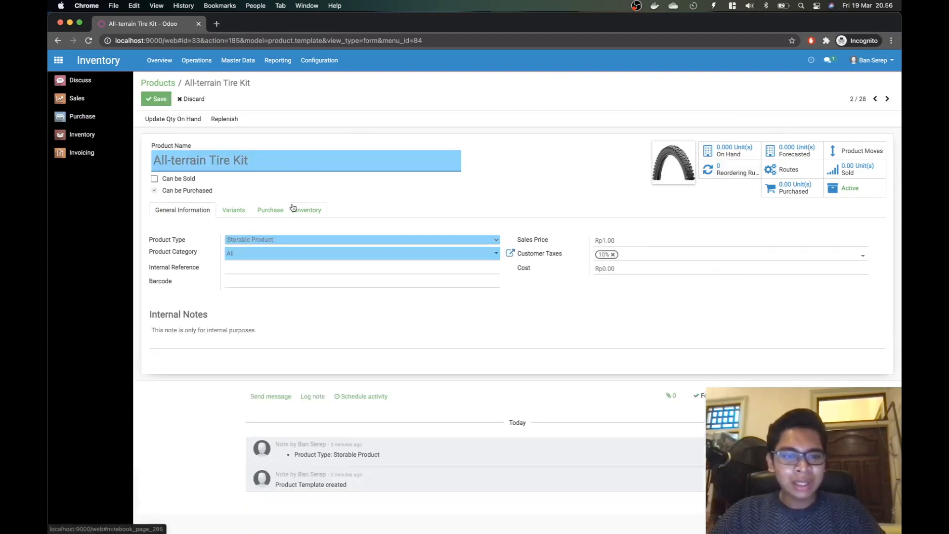
click(275, 210)
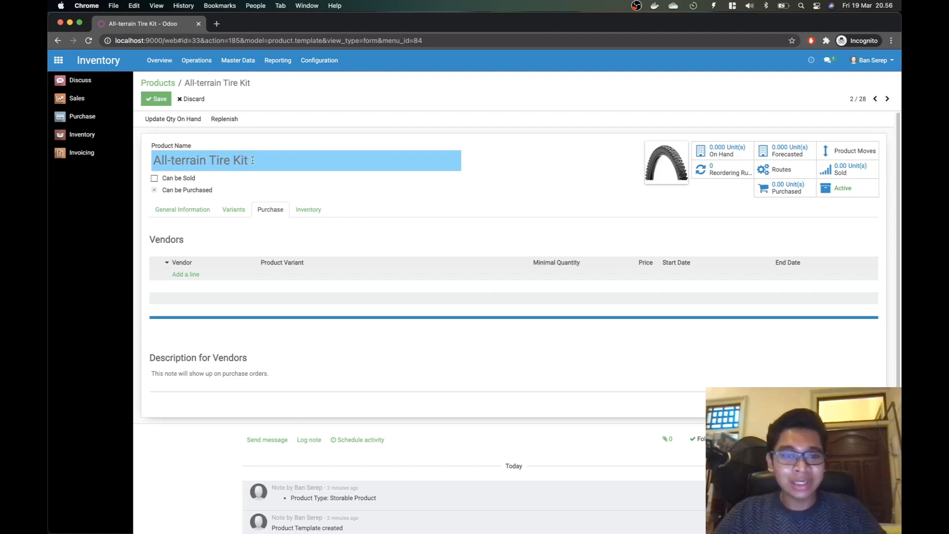
Step: Look up the vendor name PT. Ban Jago in the task notes
key(super+Tab)
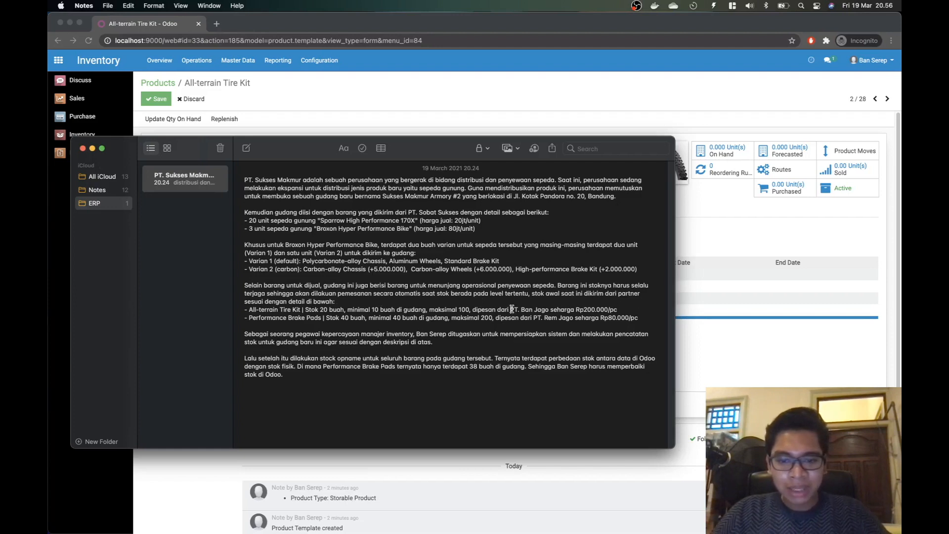
drag(511, 308, 547, 311)
click(608, 310)
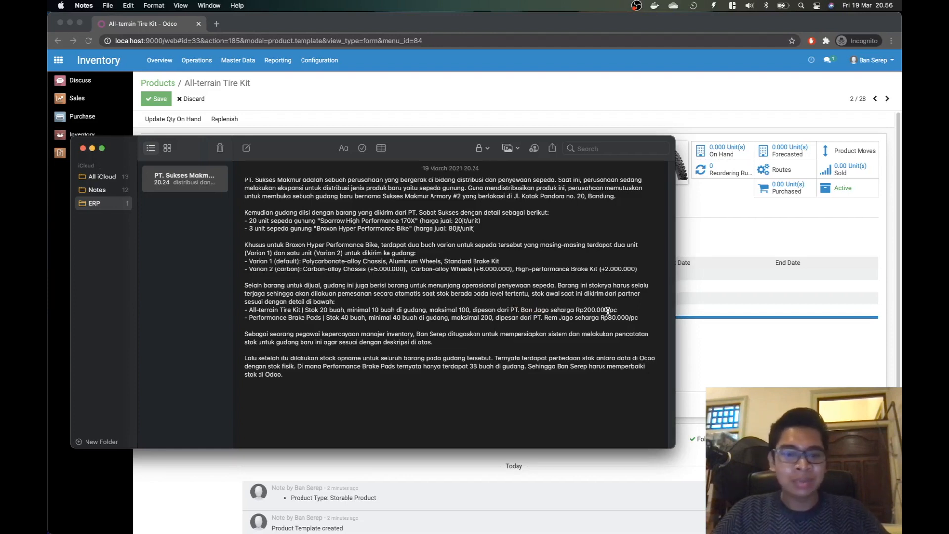
key(super+Tab)
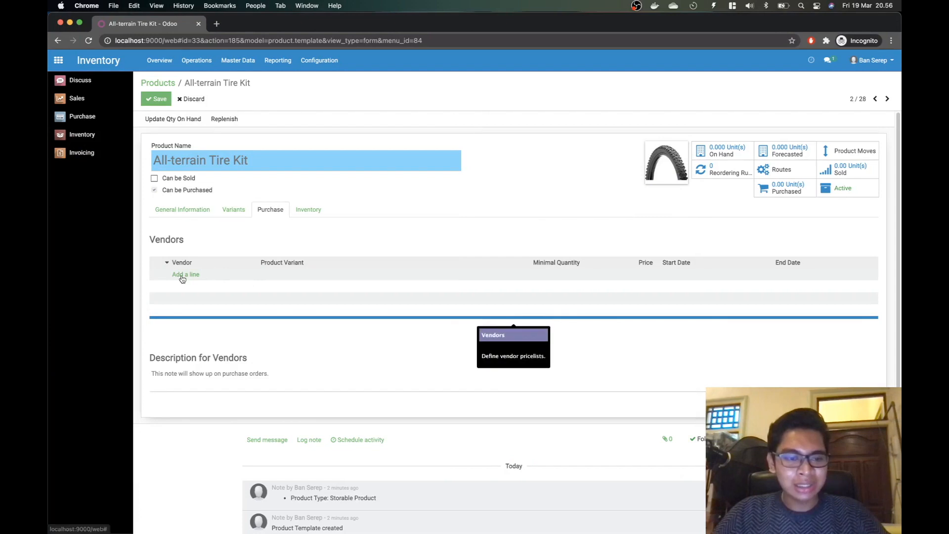
Step: Add a vendor line for the All-terrain Tire Kit variant with new vendor PT. Ban Jago
click(184, 275)
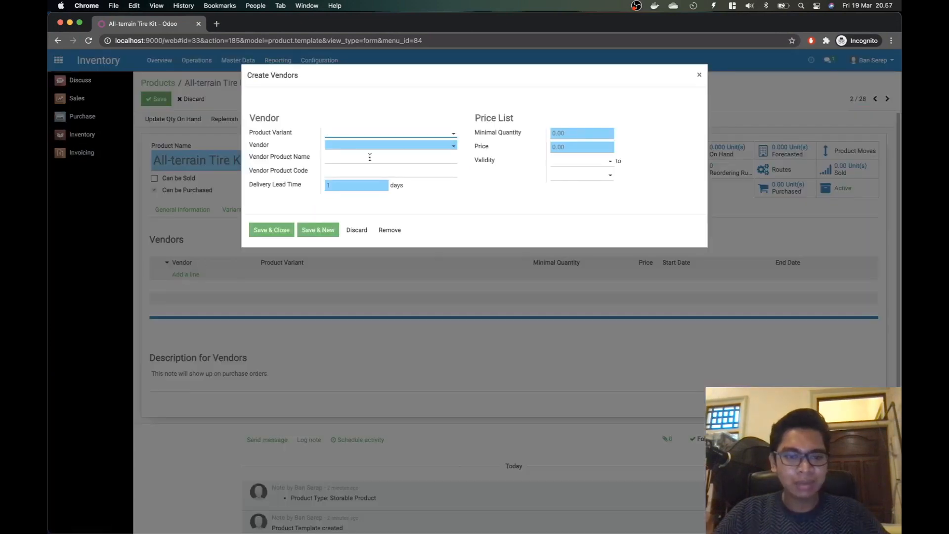
click(400, 134)
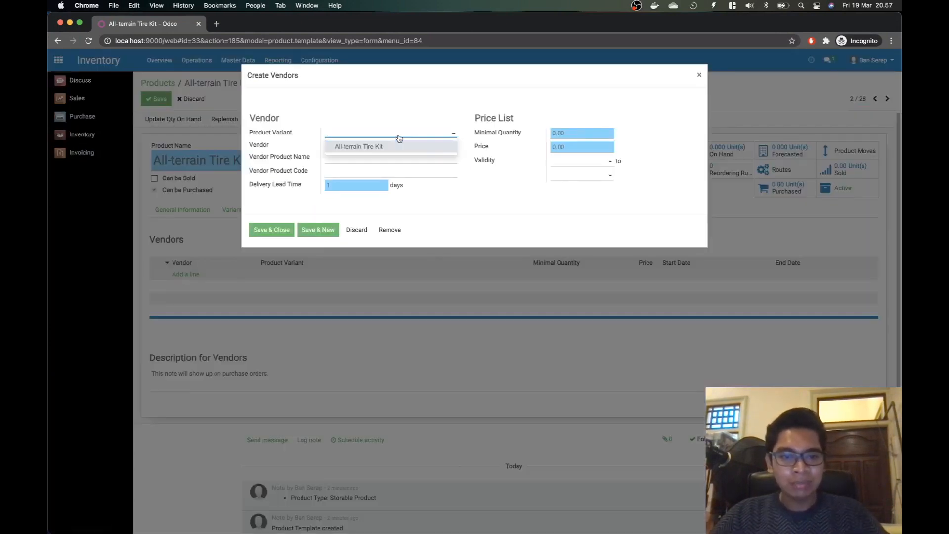
click(386, 147)
click(387, 148)
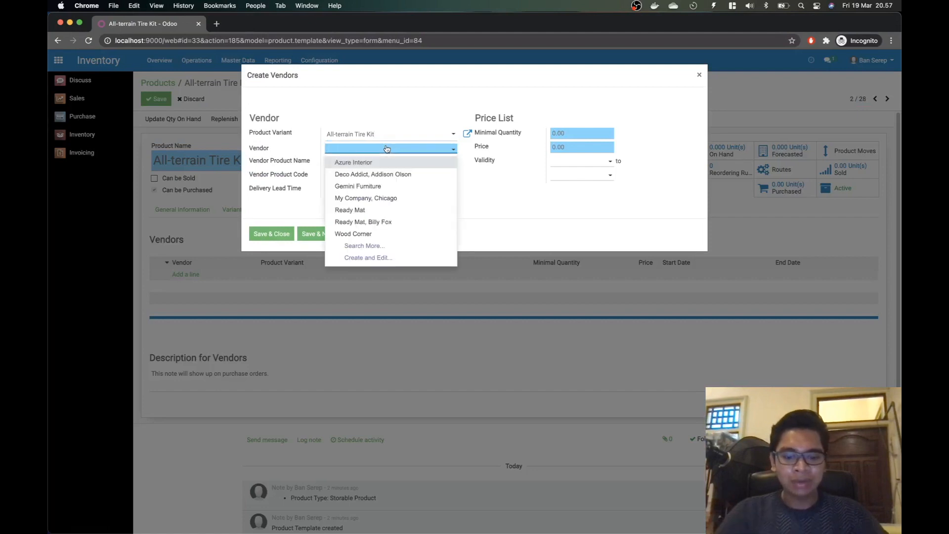
text(PT. Ban Jago)
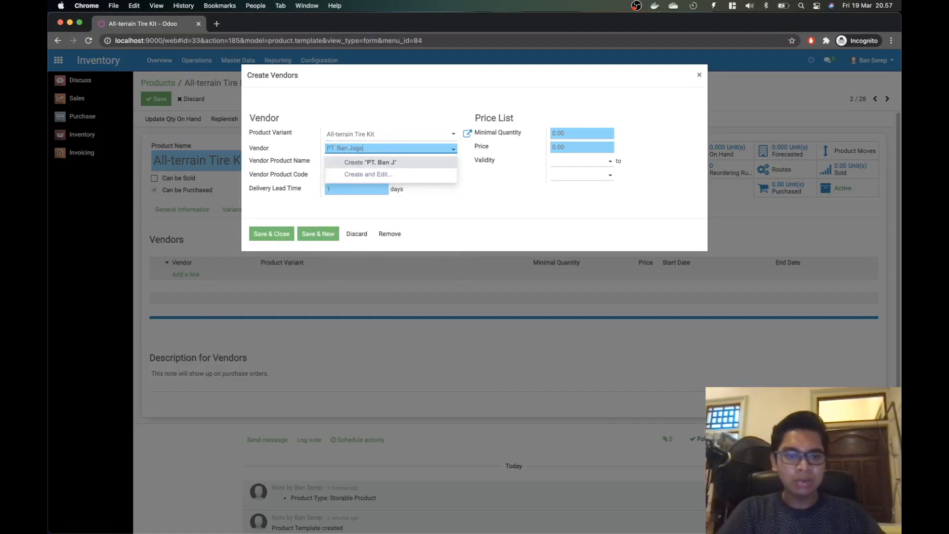
click(385, 162)
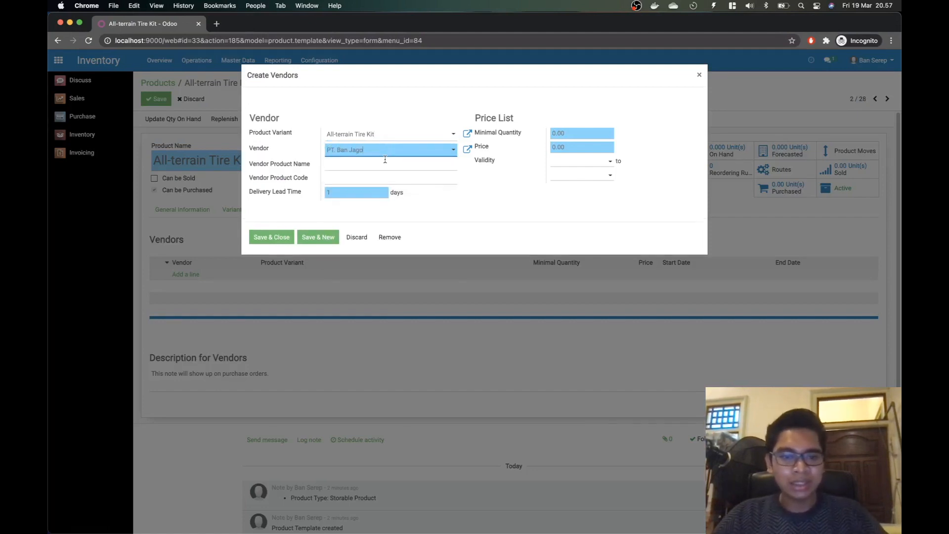
Step: Set the vendor lead time to 2 days and price to 200000, and save
click(377, 192)
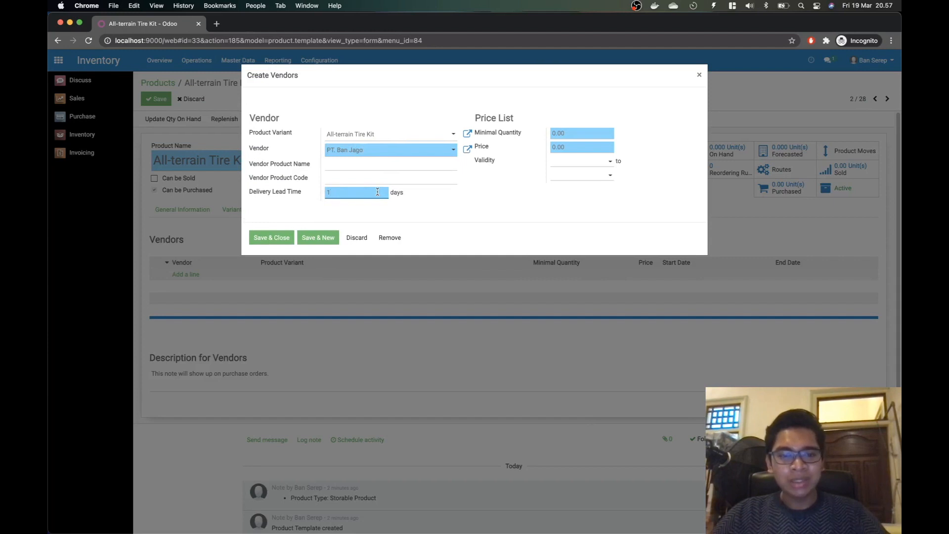
key(BackSpace)
text(2)
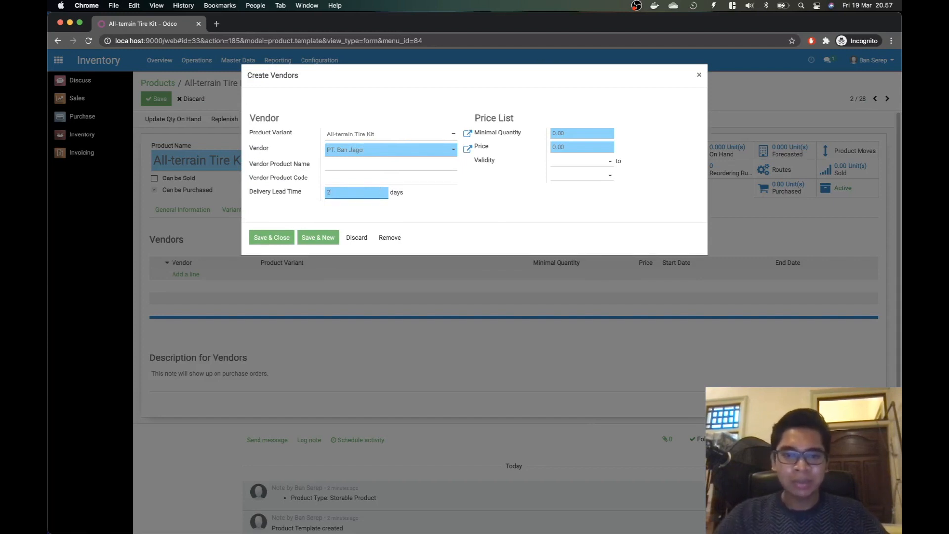
click(572, 147)
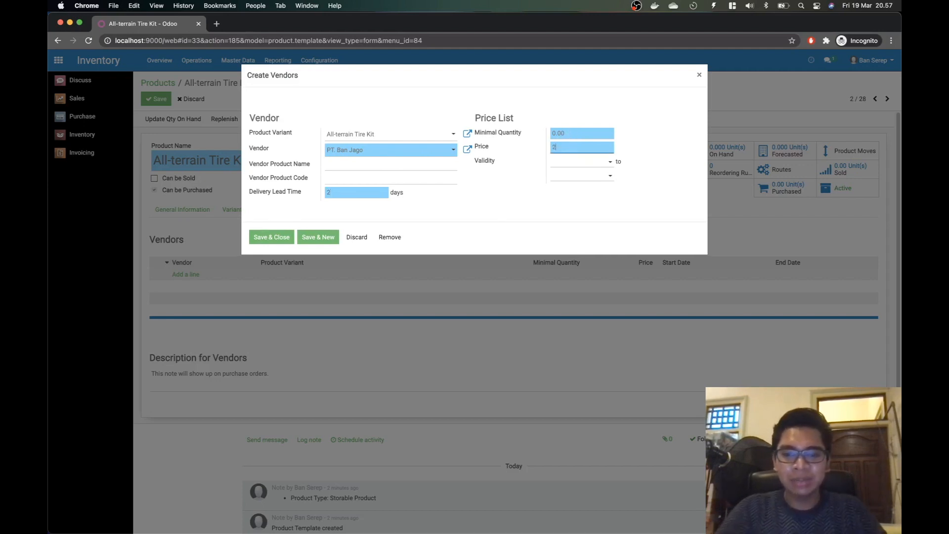
text(200000)
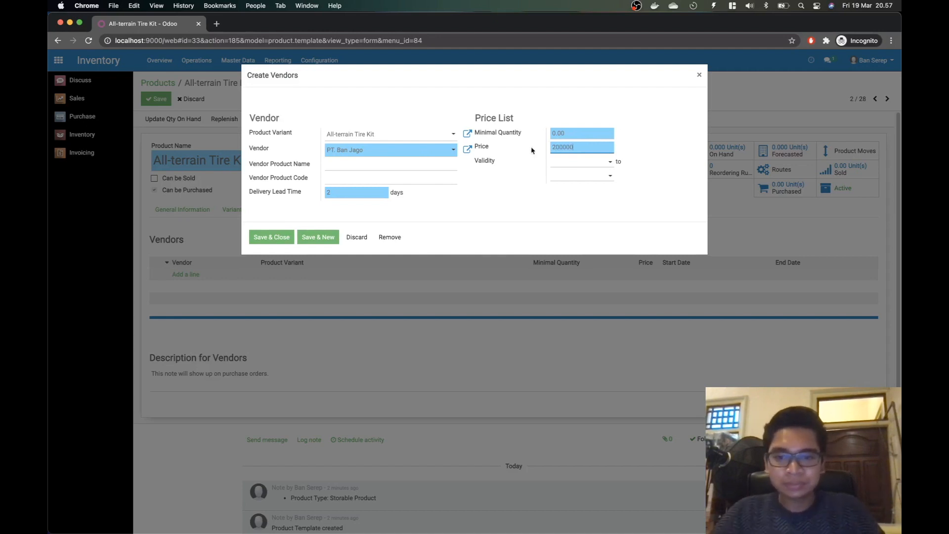
click(272, 237)
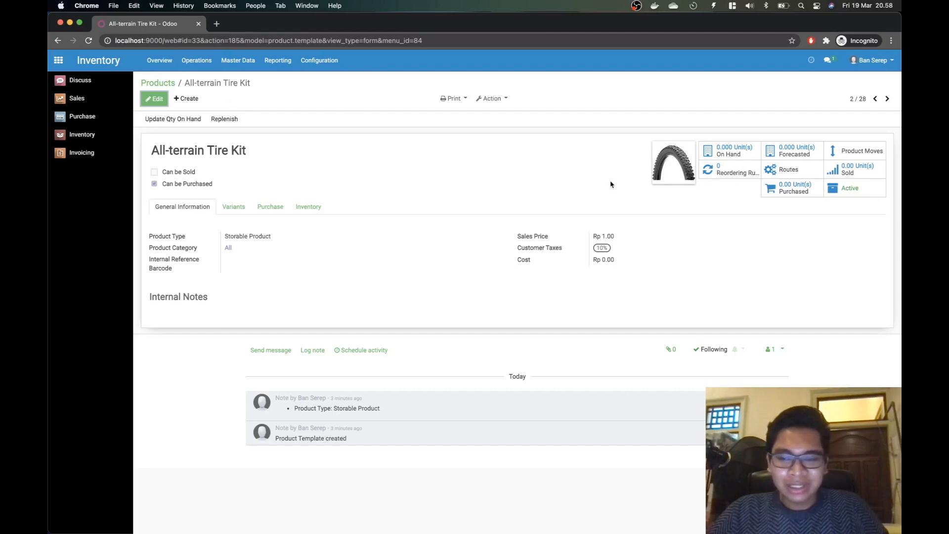
Step: Create a new All-terrain Tire Kit reordering rule for warehouse Sukses Makmur Armory #2
click(730, 180)
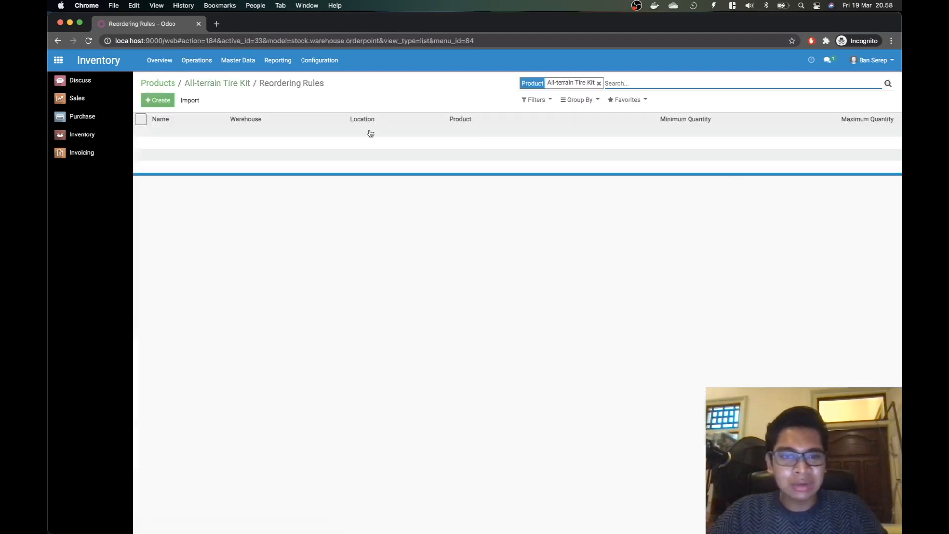
click(157, 100)
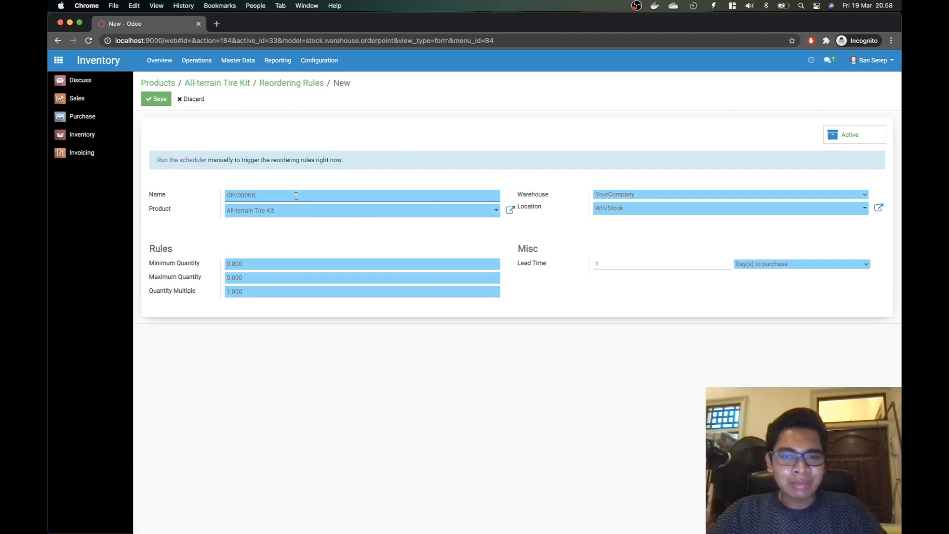
click(310, 212)
click(311, 211)
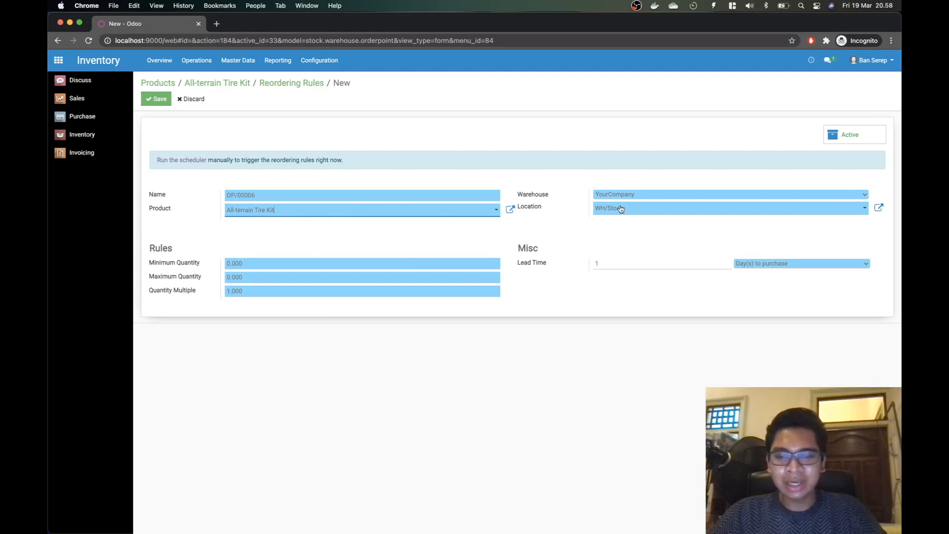
click(651, 197)
click(648, 225)
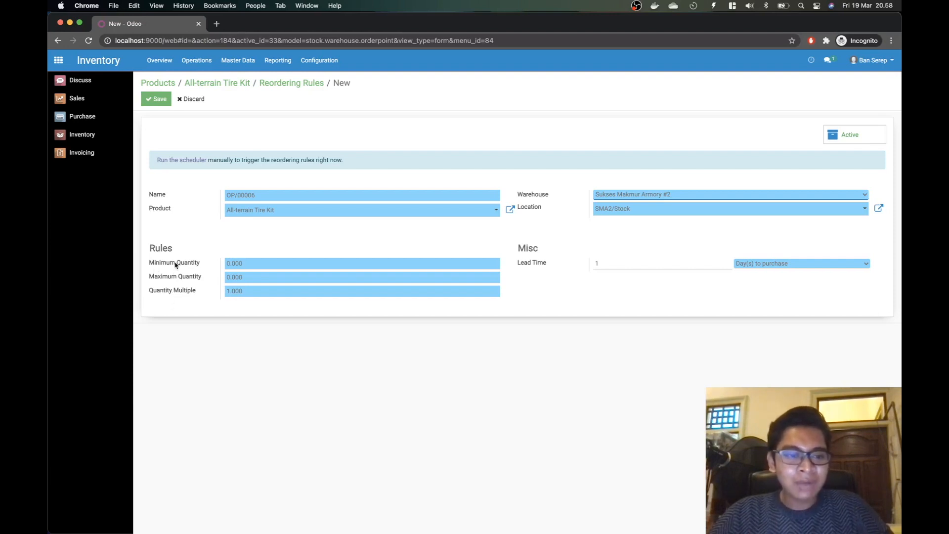
click(259, 263)
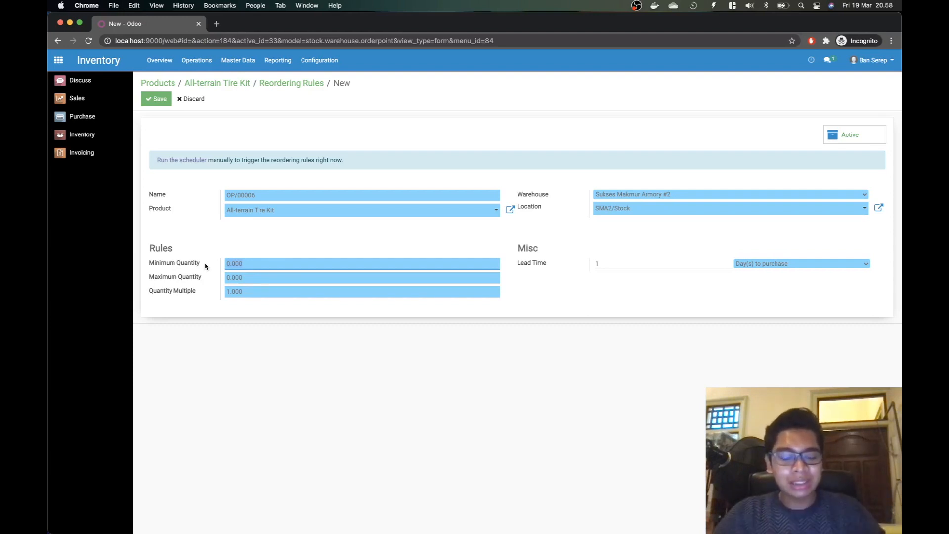
key(super+Tab)
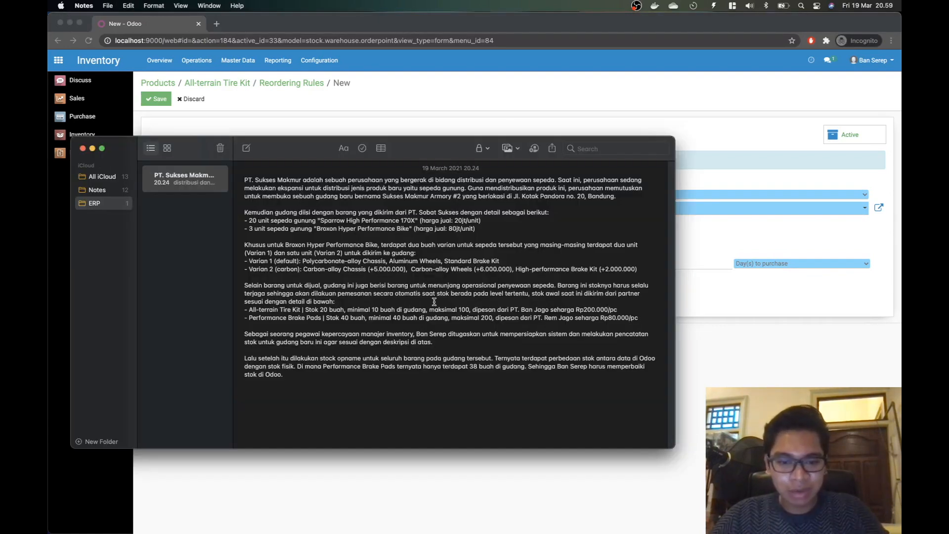
key(super+Tab)
key(super+Tab)
key(super+Tab)
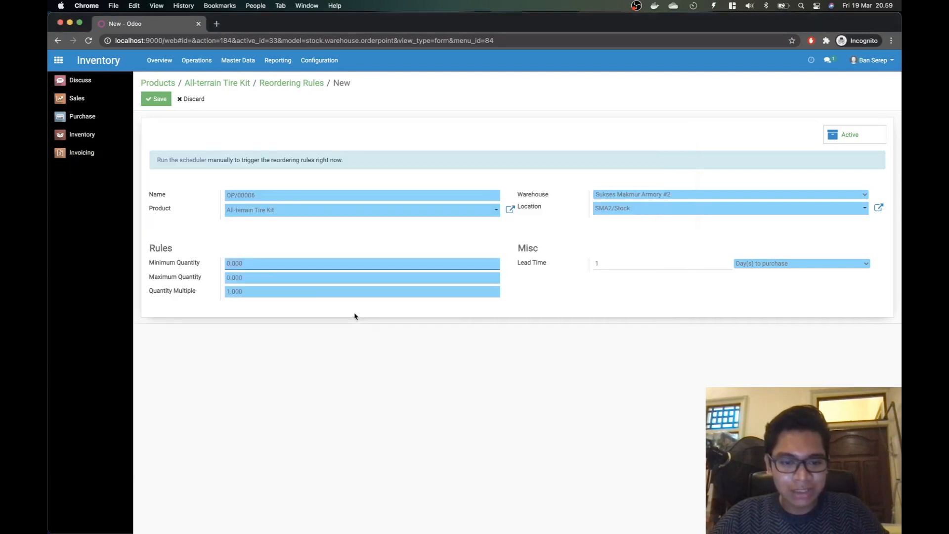
Step: Enter minimum quantity 10 and maximum quantity 100 on the reordering rule
text(10)
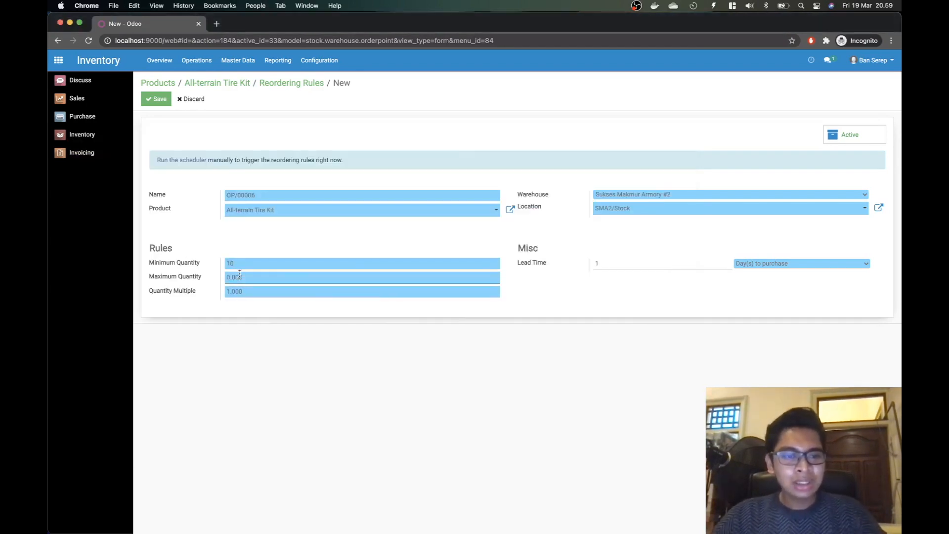
key(super+Tab)
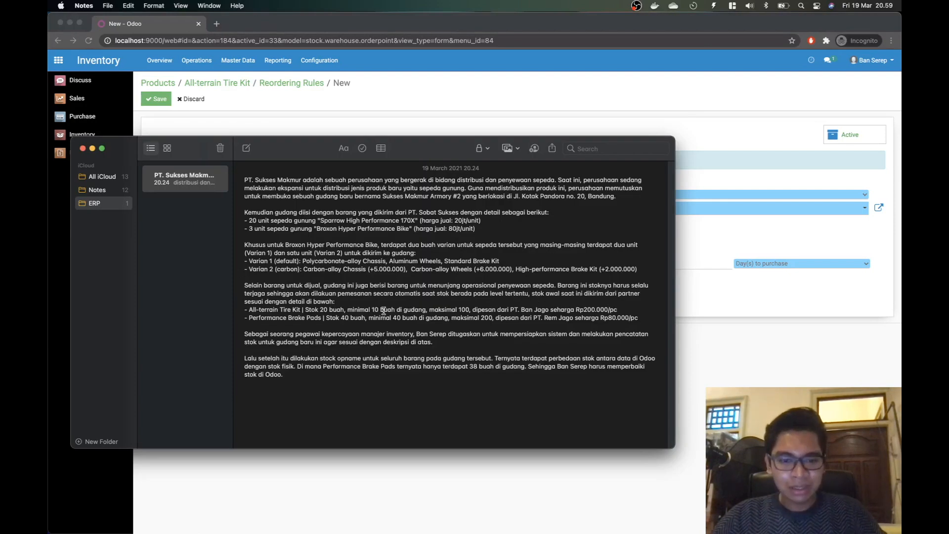
key(super+Tab)
drag(224, 275, 213, 294)
text(100)
click(251, 367)
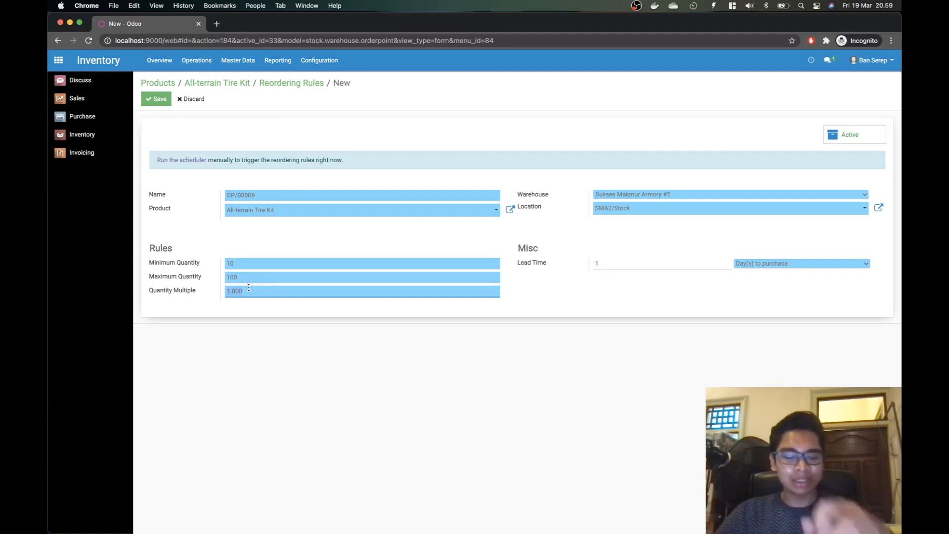
Step: Adjust the reordering rule's quantity multiple so it is 1
text(10)
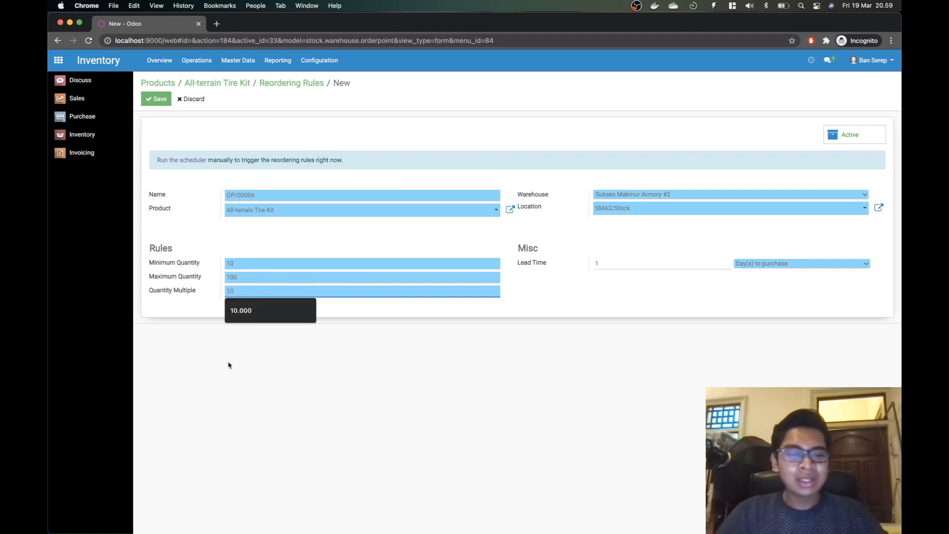
click(242, 397)
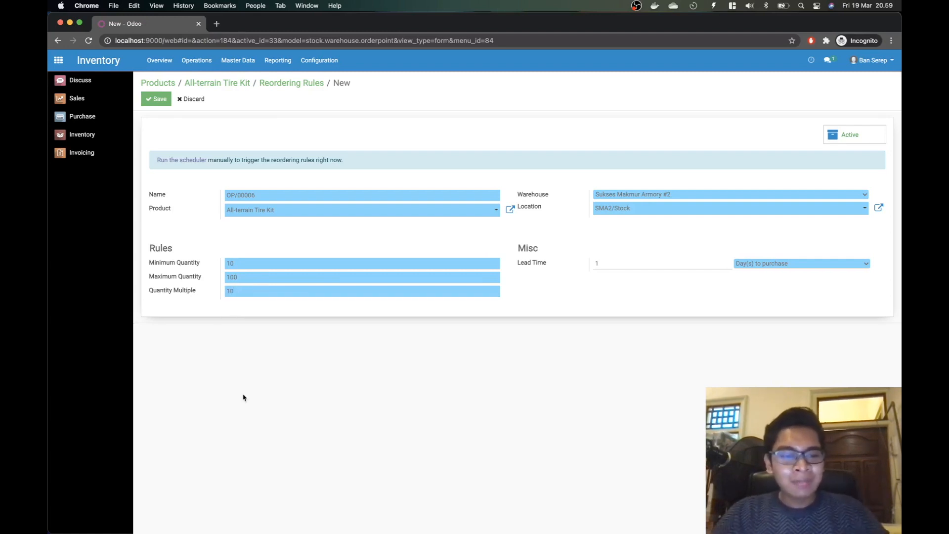
click(236, 289)
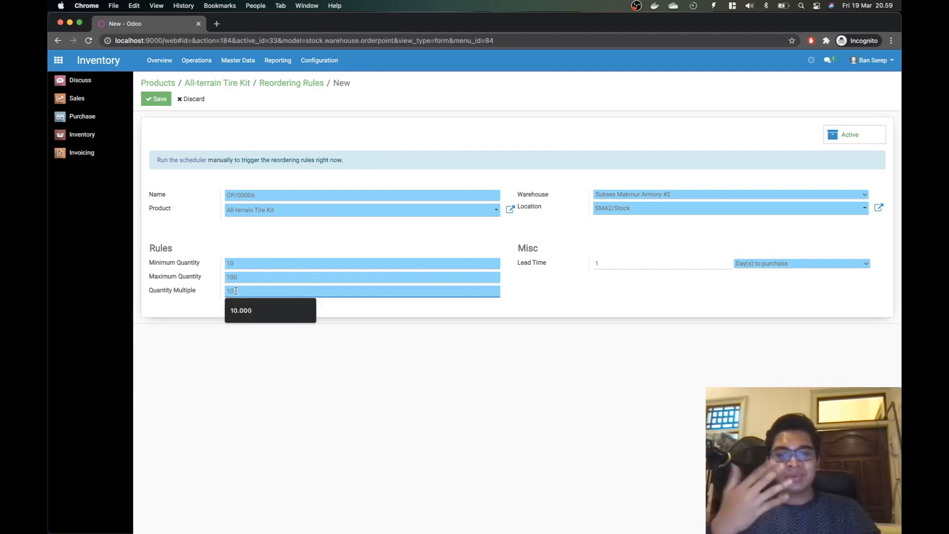
click(231, 380)
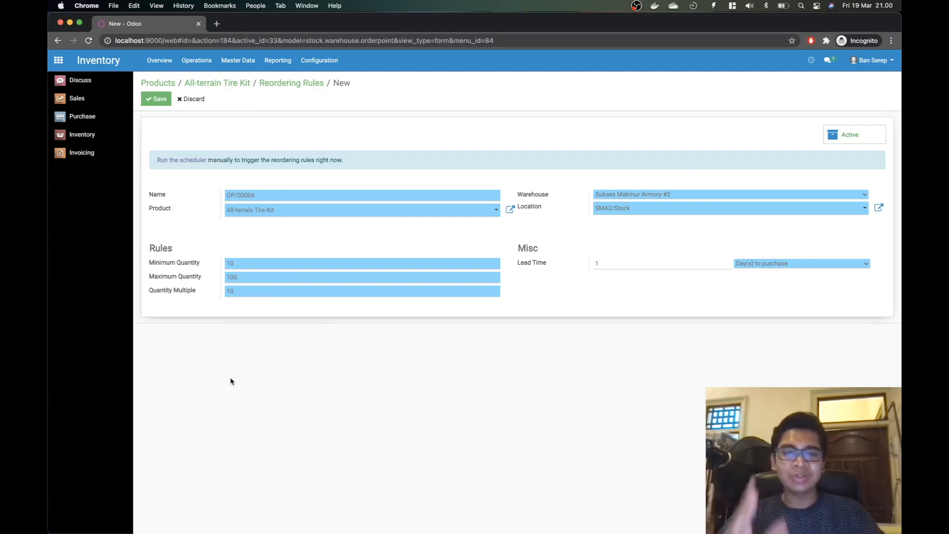
click(253, 292)
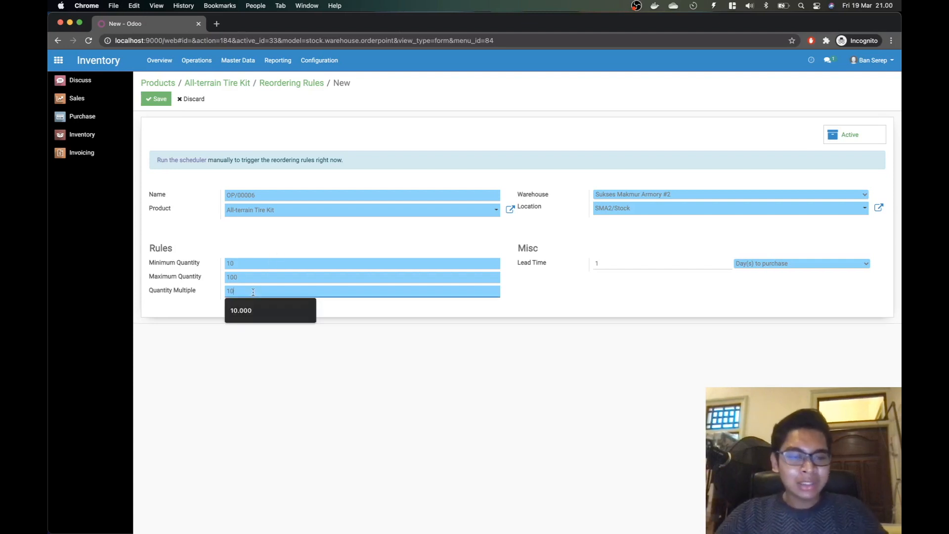
click(336, 380)
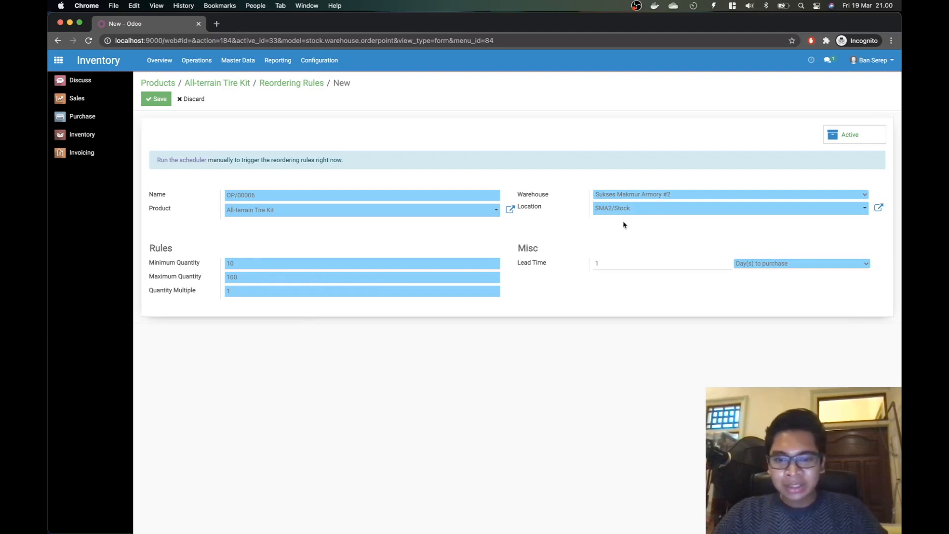
Step: Set reordering rule OP/00006's lead time to 2 days to get the products and save it
click(612, 260)
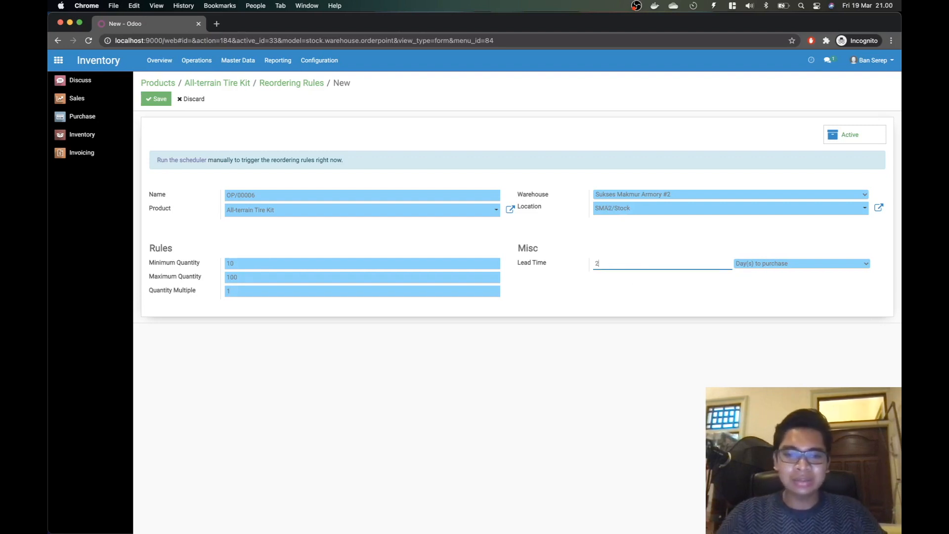
key(BackSpace)
text(2)
click(769, 265)
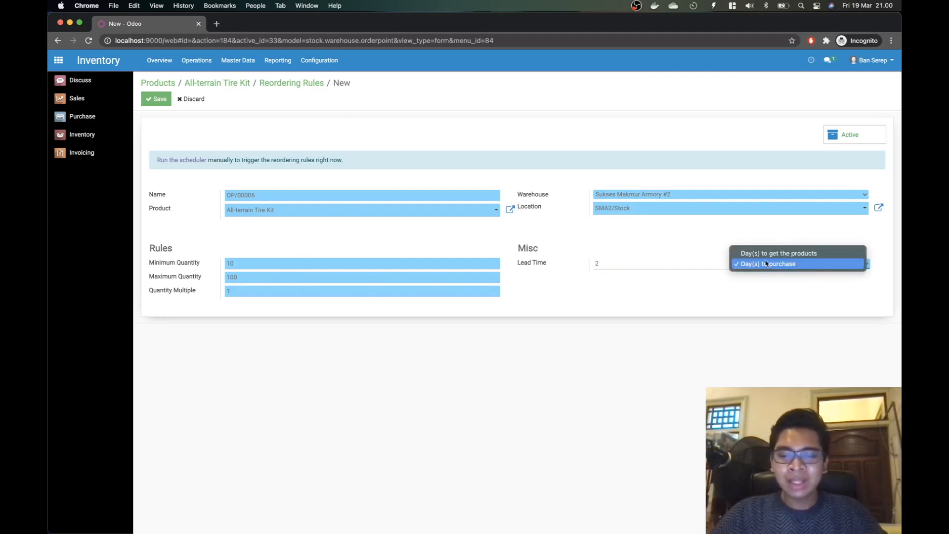
click(765, 255)
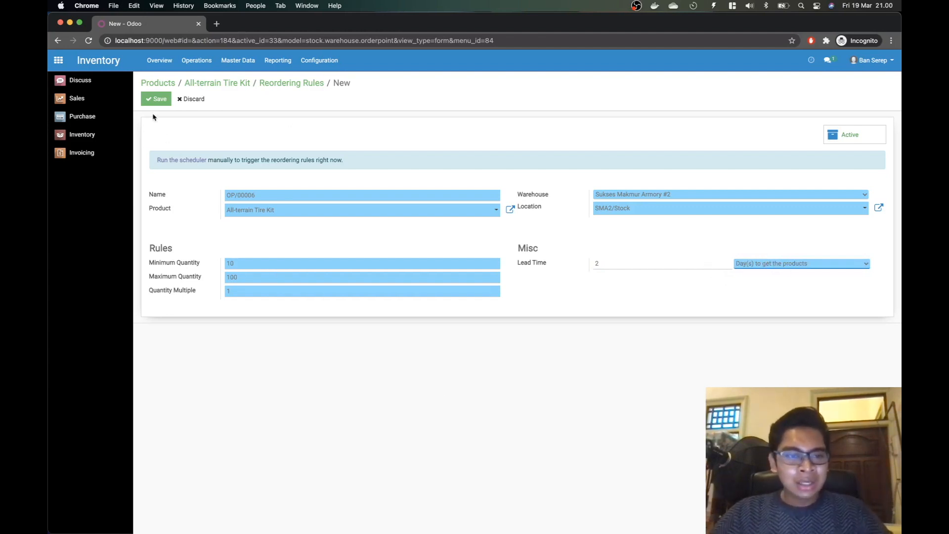
click(154, 99)
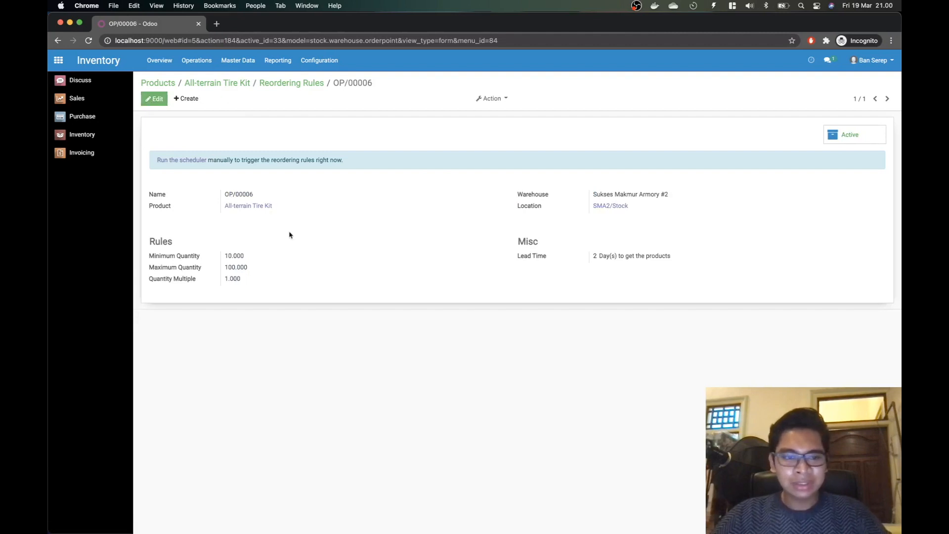
Step: Return to the products catalogue, checking the Performance Brake Pads name in the brief
click(281, 86)
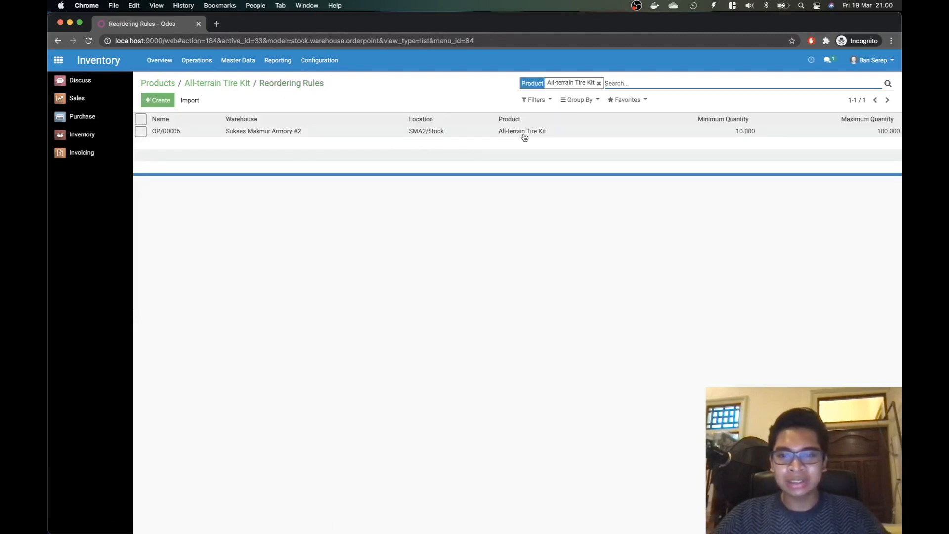
click(221, 83)
key(super+Tab)
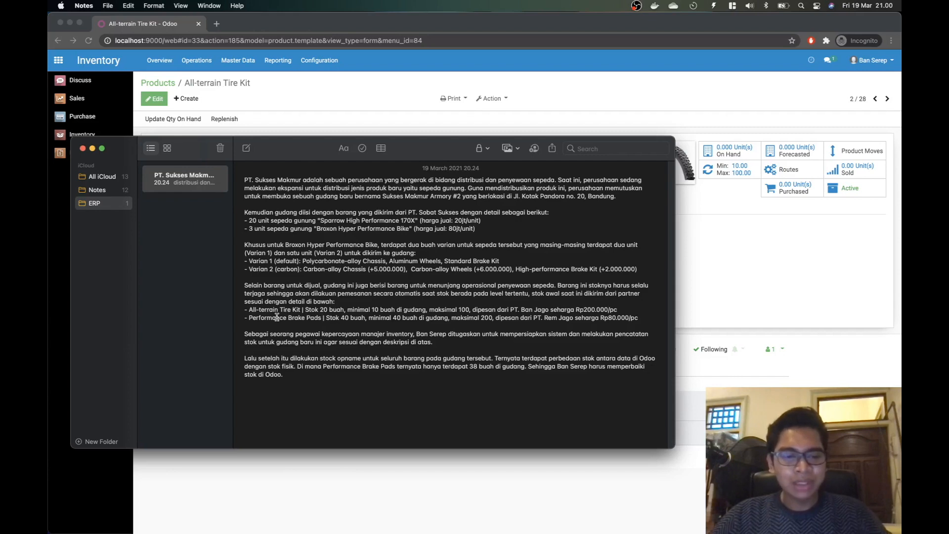
drag(251, 318, 309, 318)
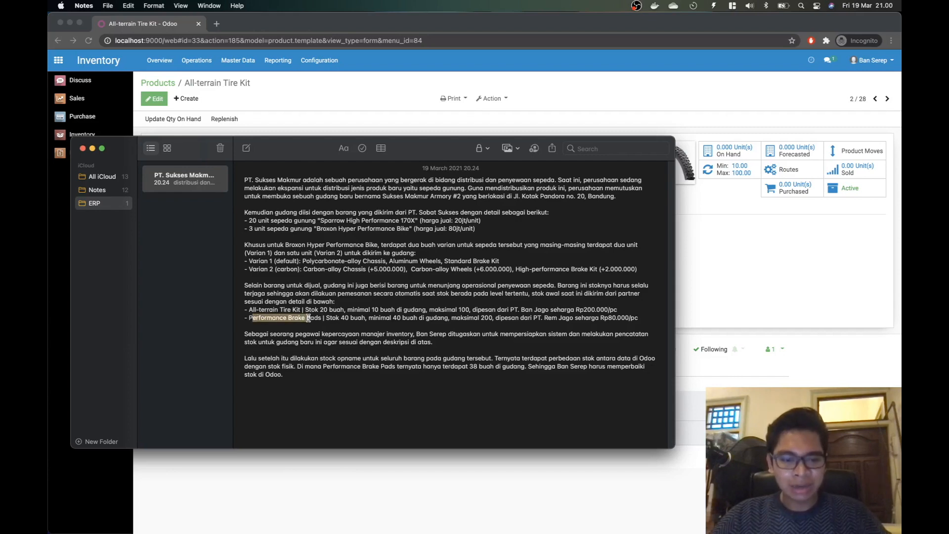
click(324, 319)
key(super+Tab)
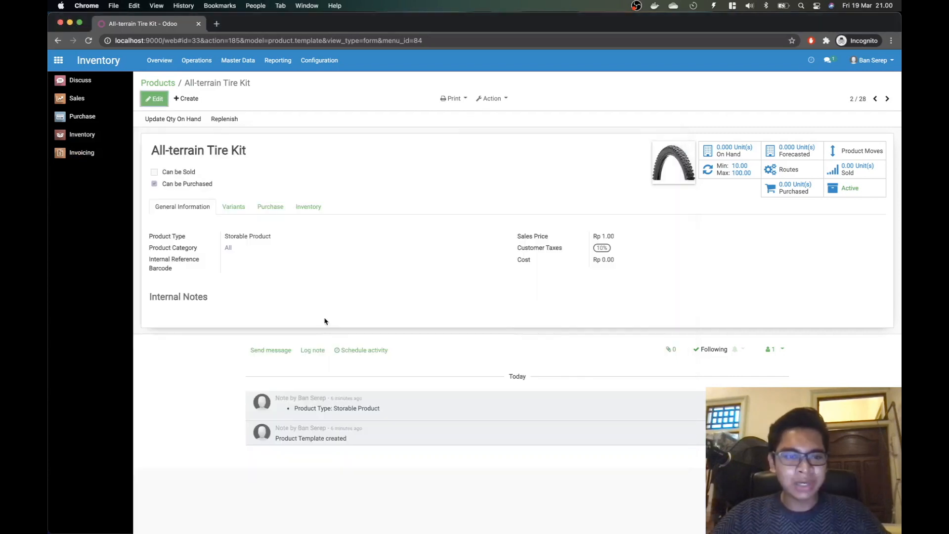
click(170, 84)
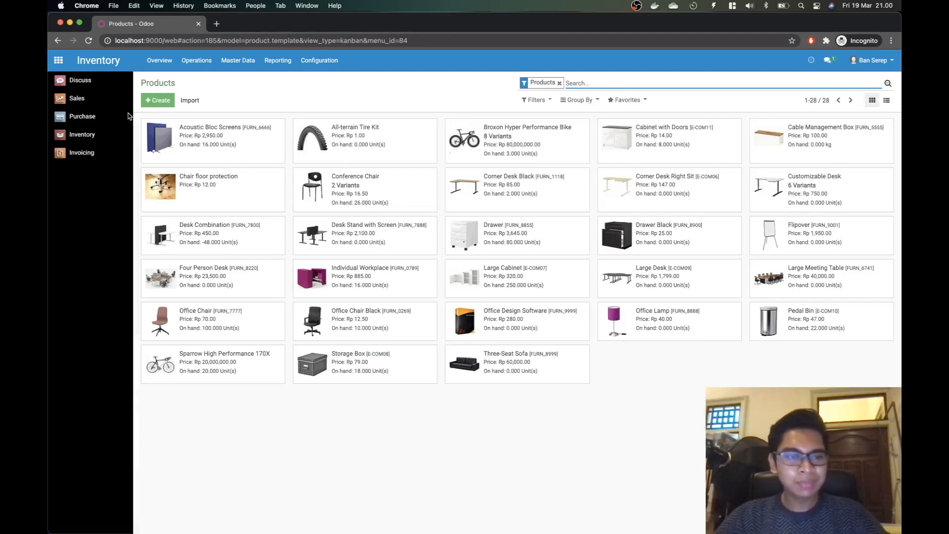
Step: Create a new product named Performance Brake Pads with the brake pads image as its photo
click(157, 100)
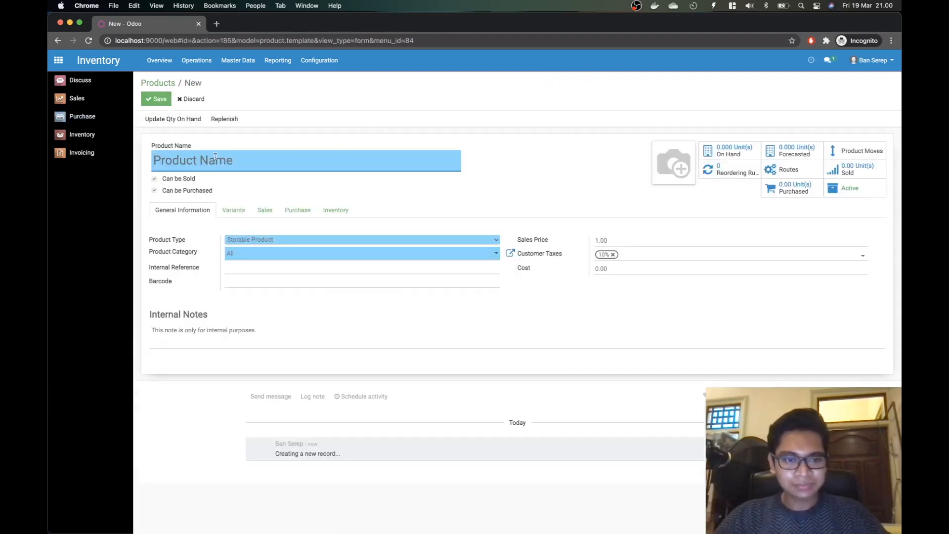
key(super+Tab)
key(super+Tab)
text(Perfo)
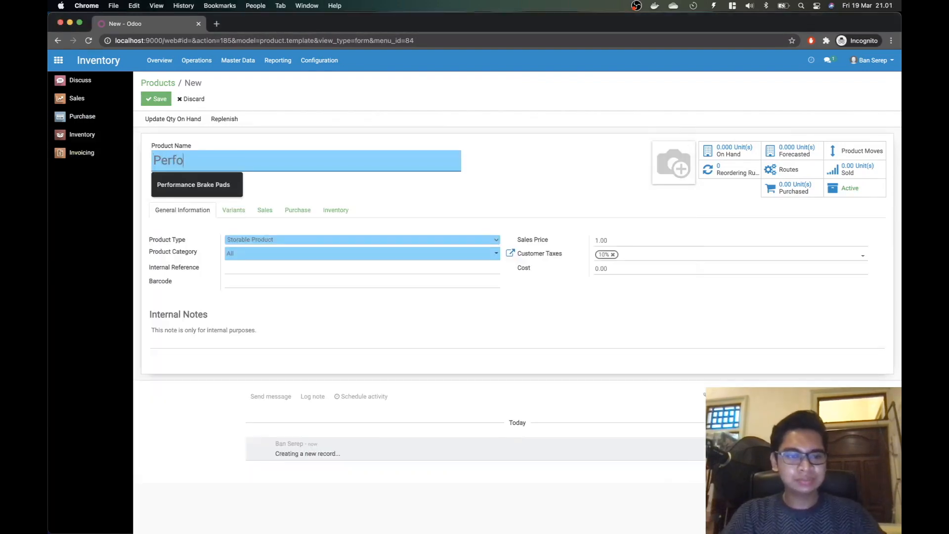
key(Down)
key(Return)
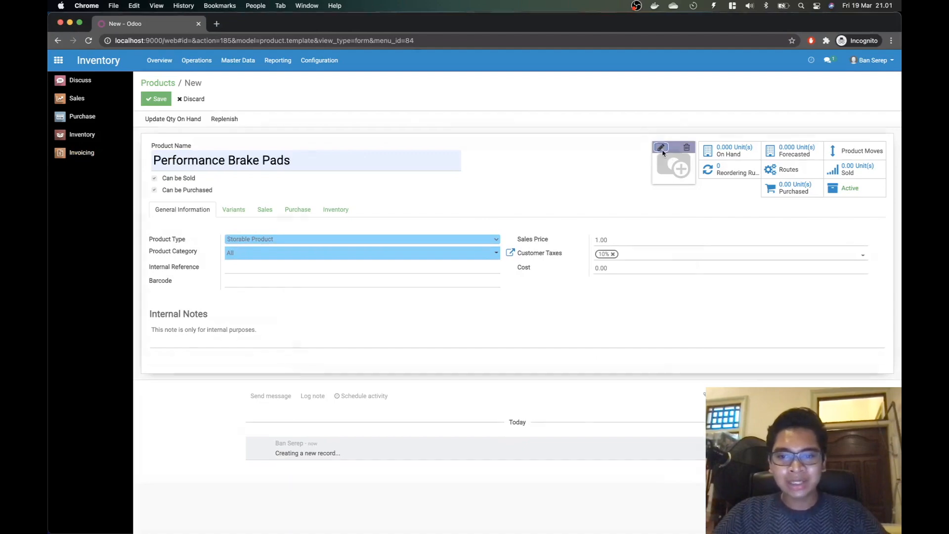
click(661, 148)
double_click(503, 242)
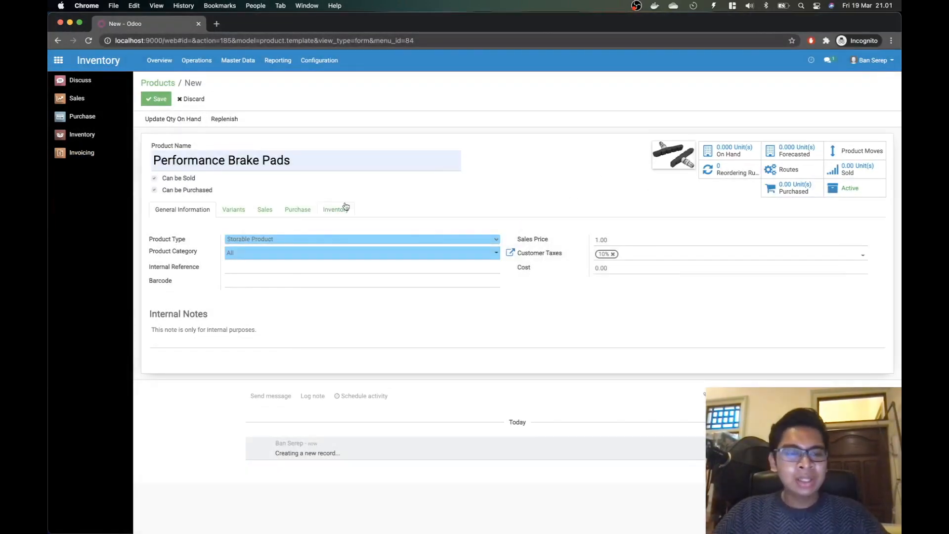
Step: Clear Can be Sold so the product is purchase-only, and show its vendor information
click(182, 182)
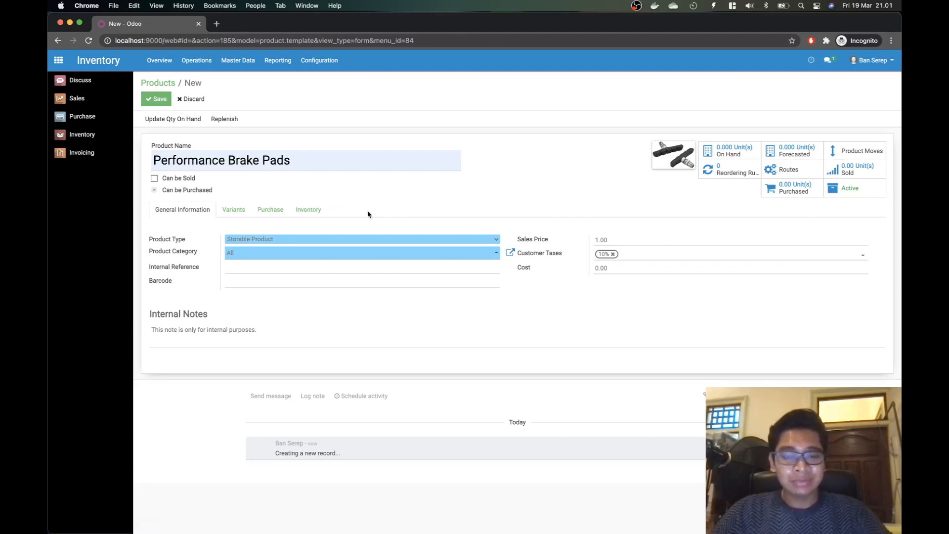
key(super+Tab)
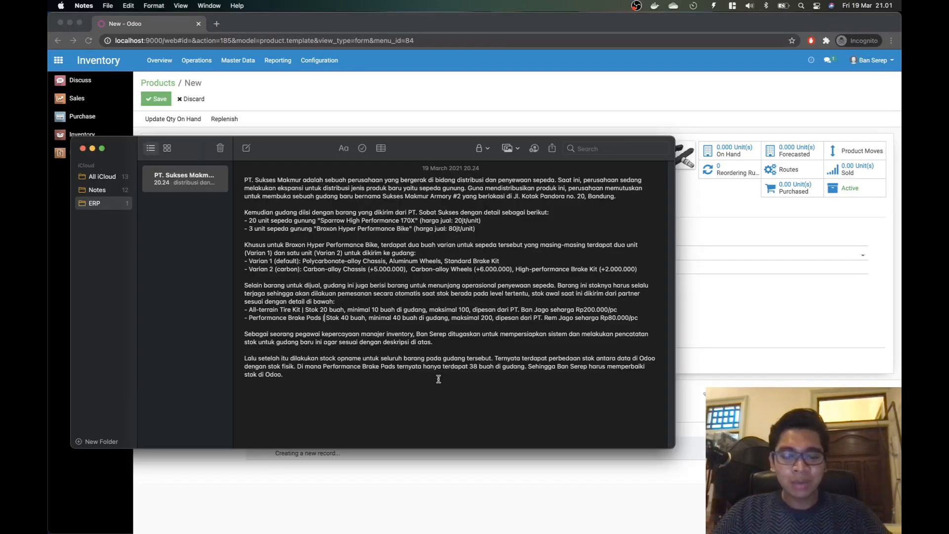
key(super+Tab)
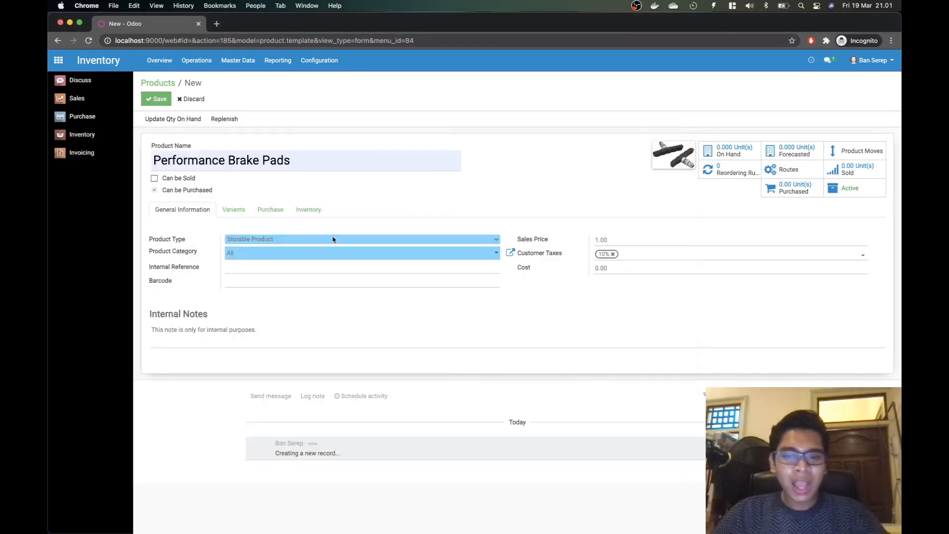
key(super+Tab)
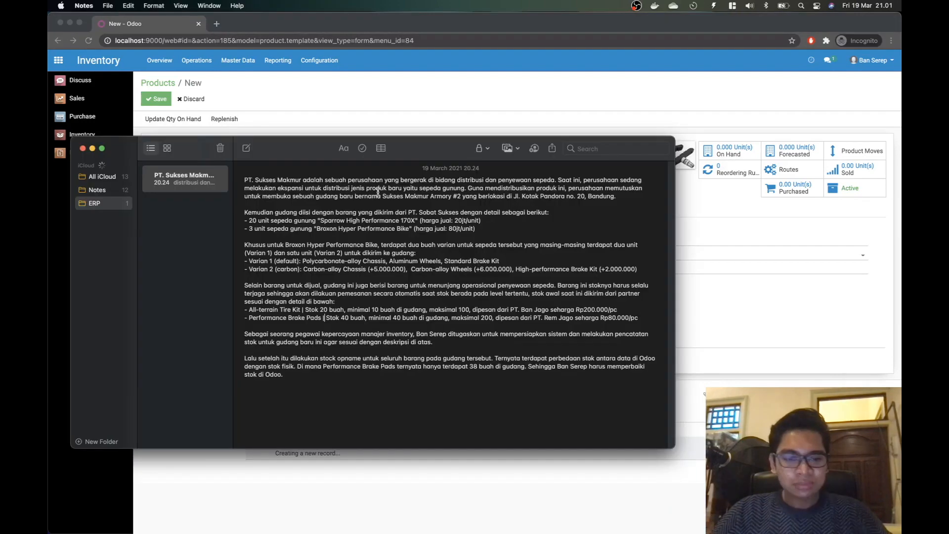
key(super+Tab)
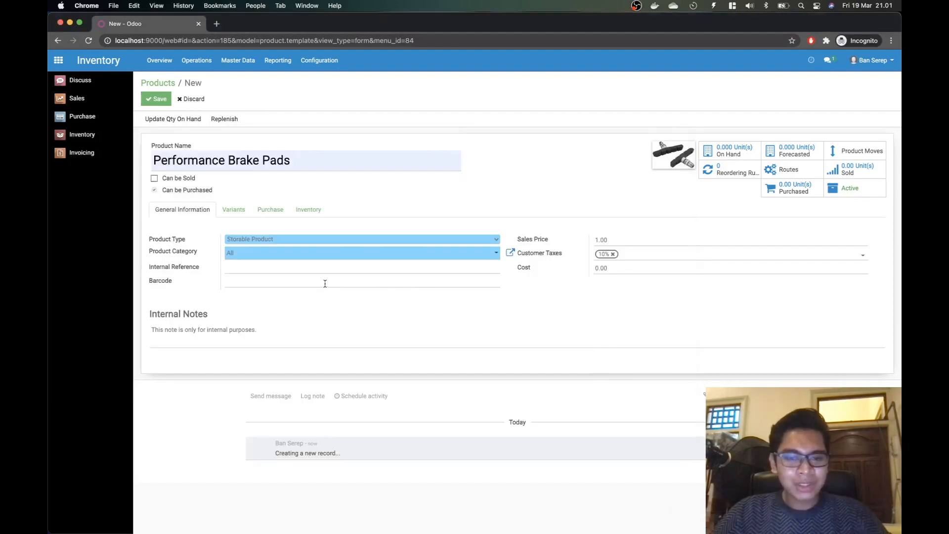
click(271, 211)
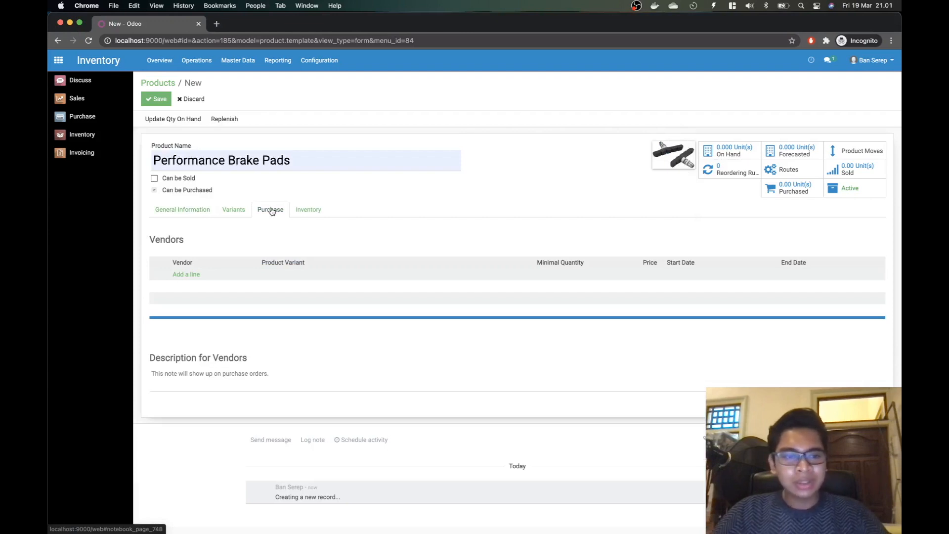
Step: Abandon the first vendor line attempt and save the Performance Brake Pads product before retrying
click(195, 276)
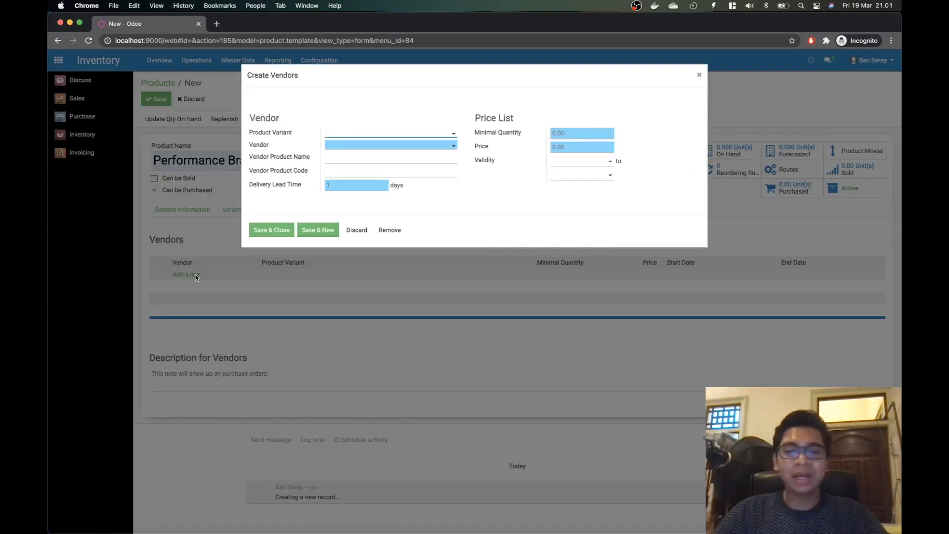
key(super+Tab)
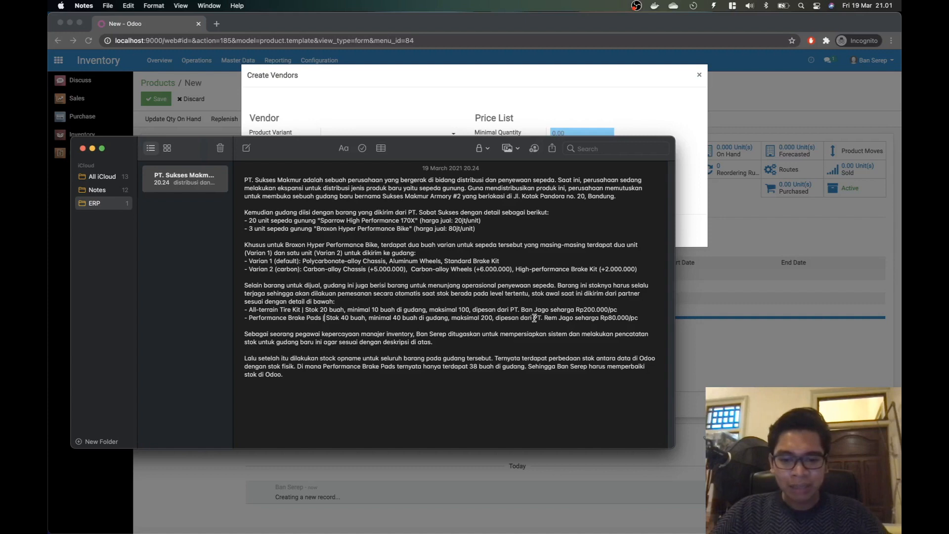
drag(533, 317, 607, 317)
key(super+Tab)
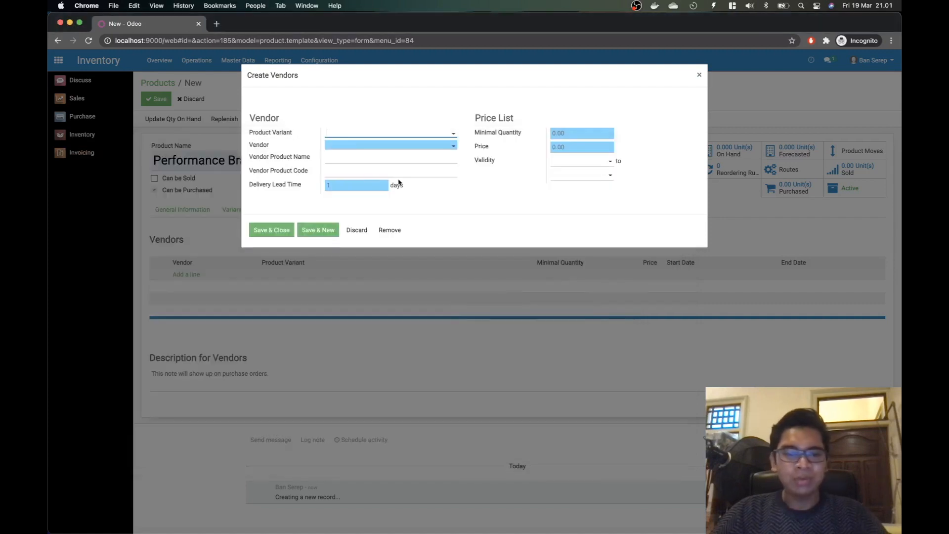
click(350, 135)
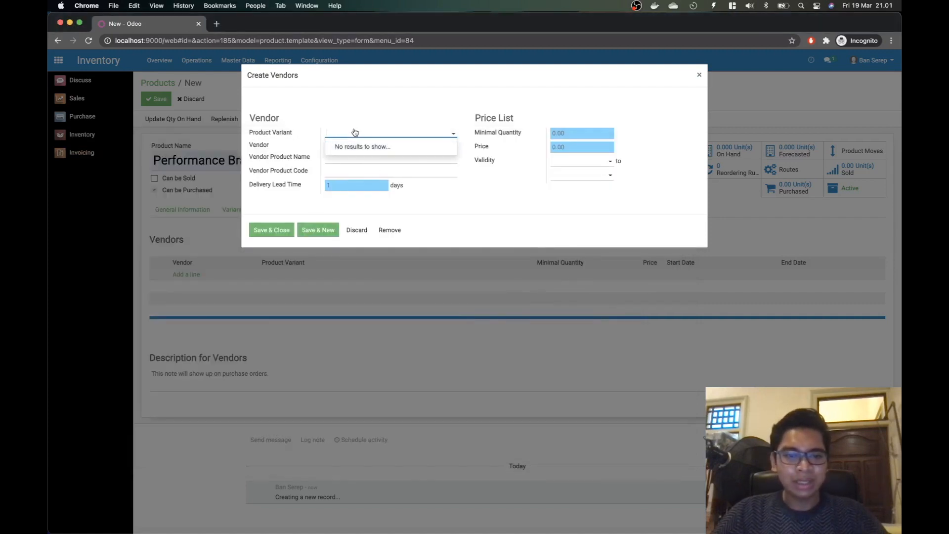
text(Perfo)
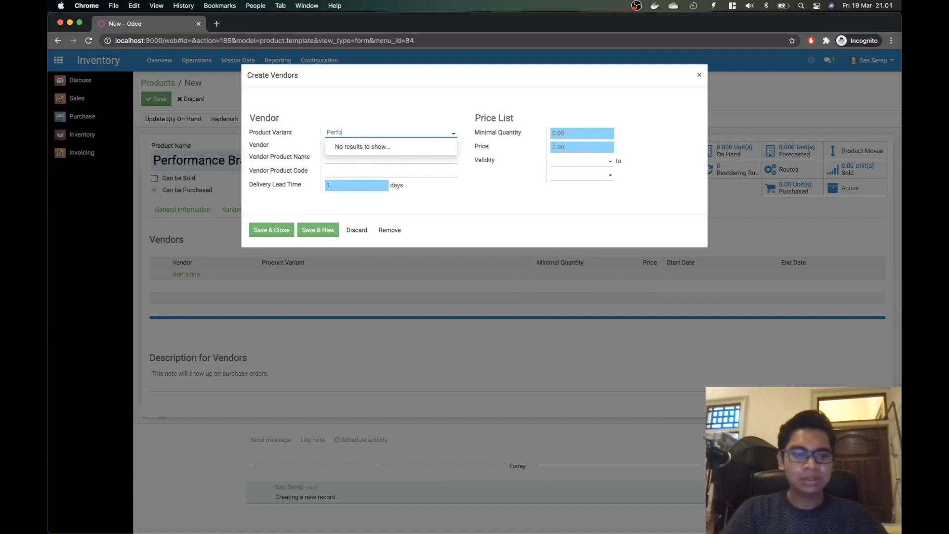
text(r)
key(Escape)
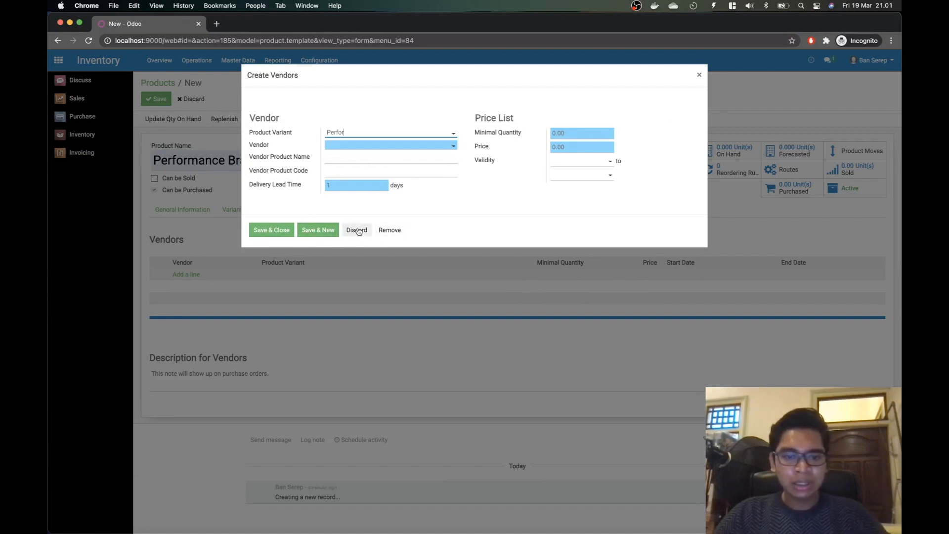
click(358, 230)
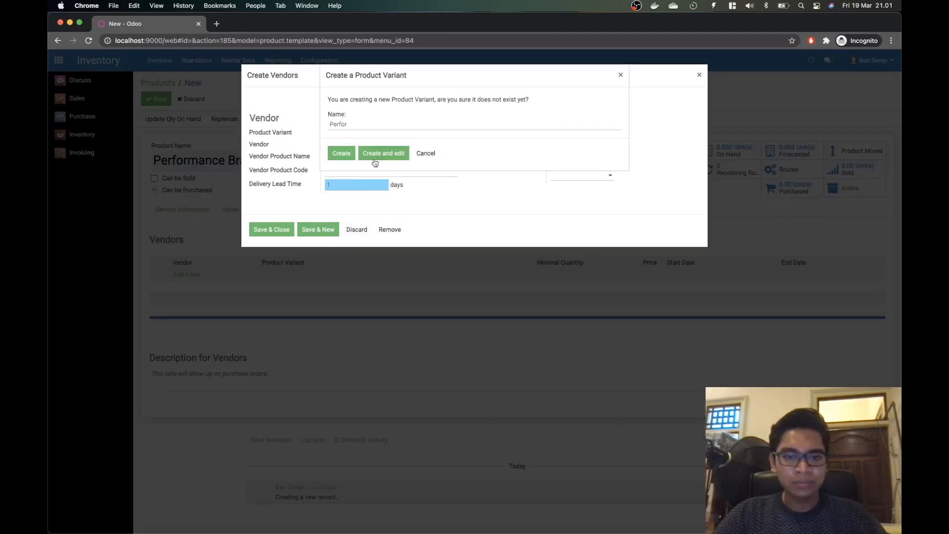
click(425, 161)
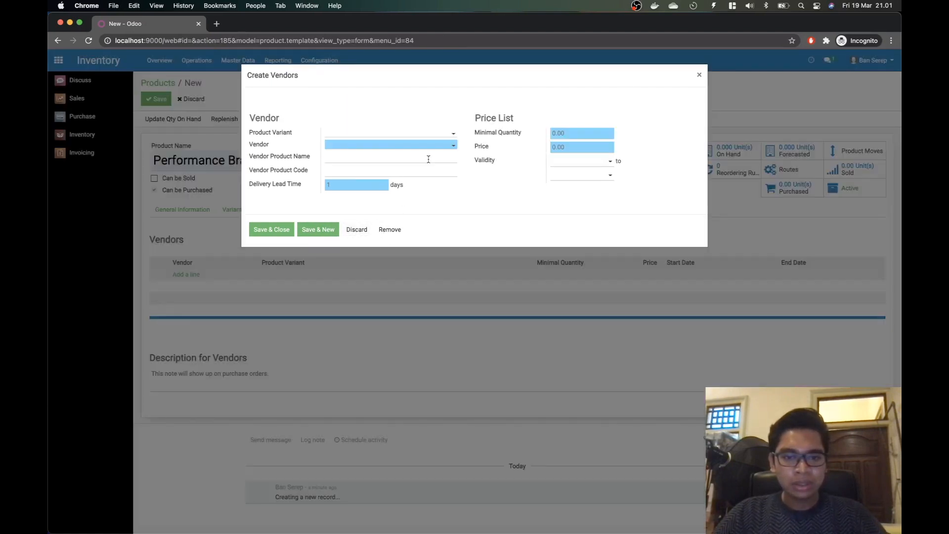
click(357, 230)
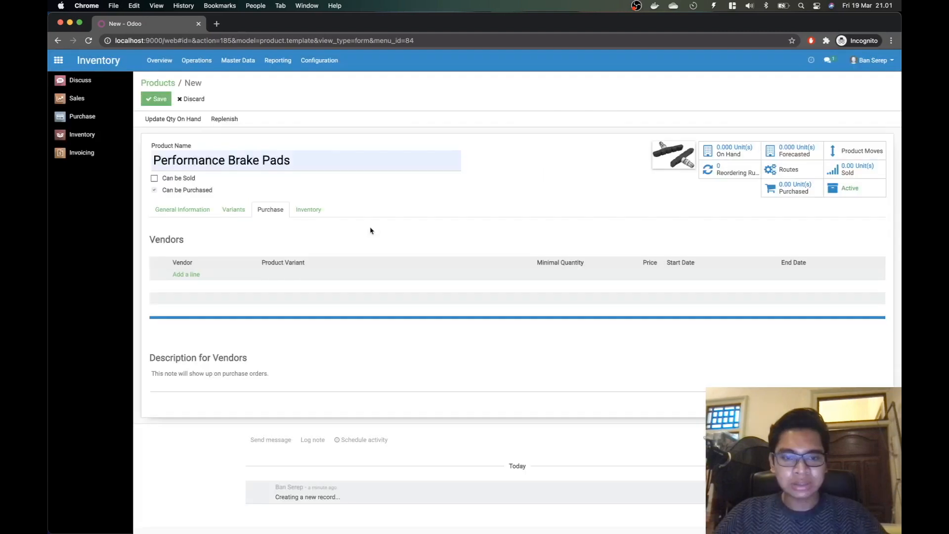
click(160, 100)
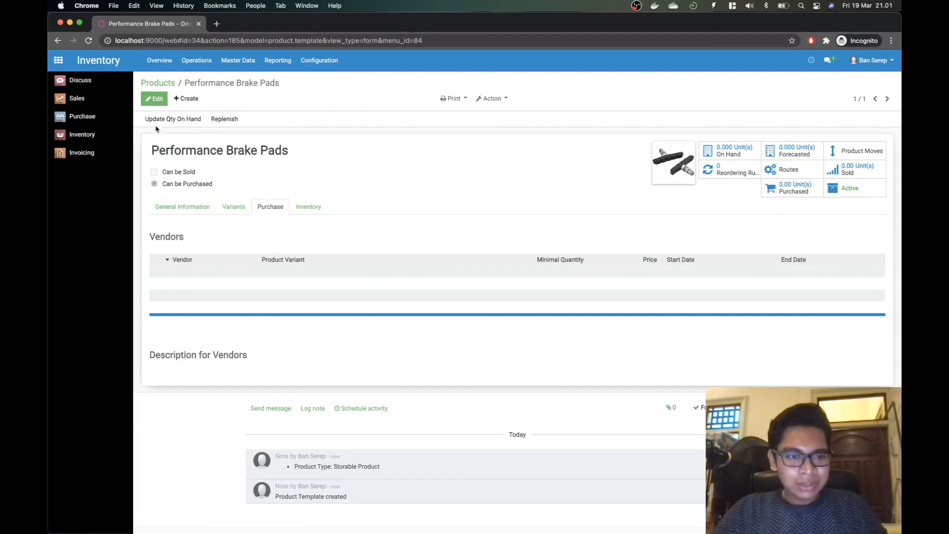
click(157, 102)
Step: Add a vendor line for Performance Brake Pads with newly created vendor PT. Rem Jago
click(181, 275)
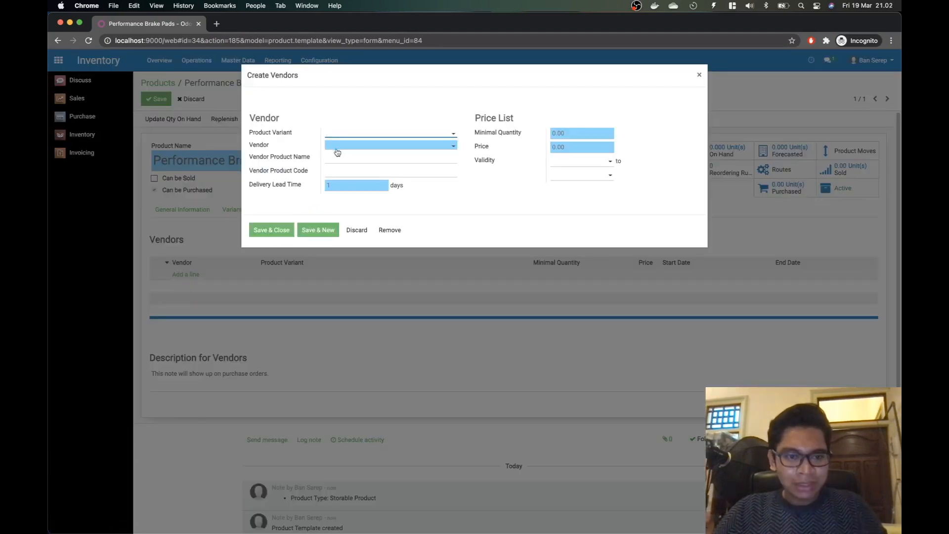
text(Perf)
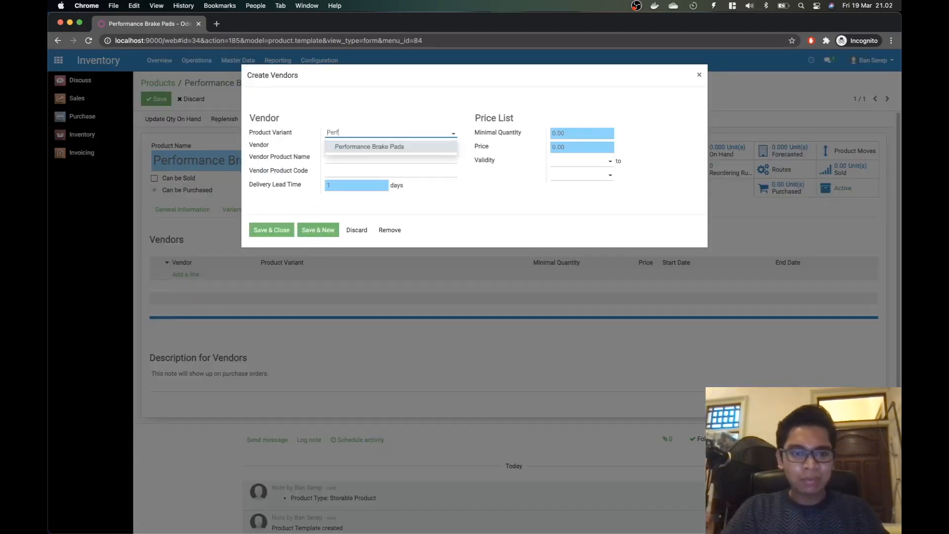
click(418, 148)
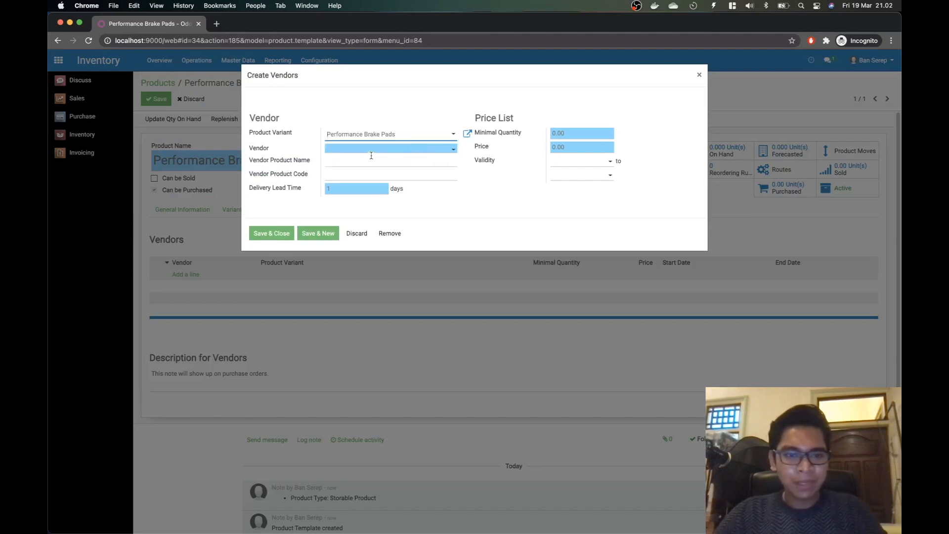
click(371, 151)
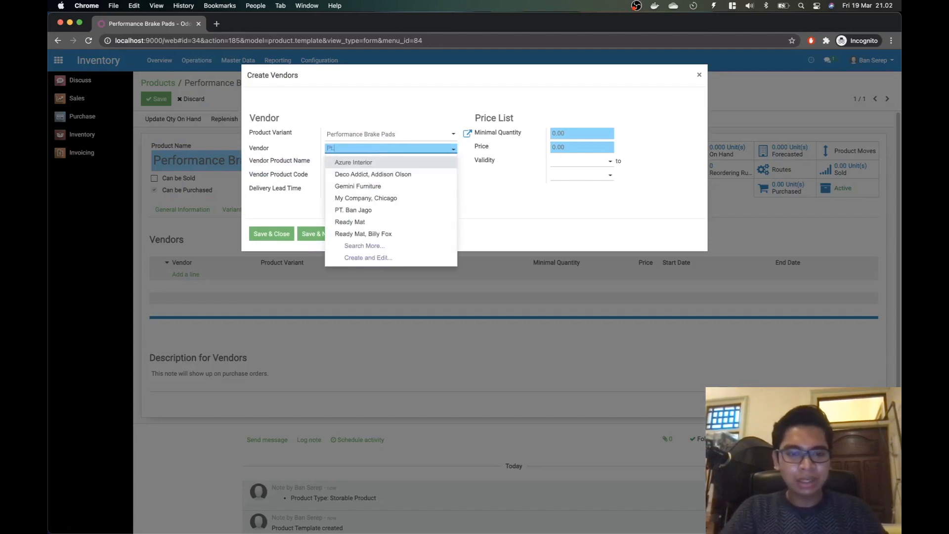
text(PTG.)
text(. Rem Jago)
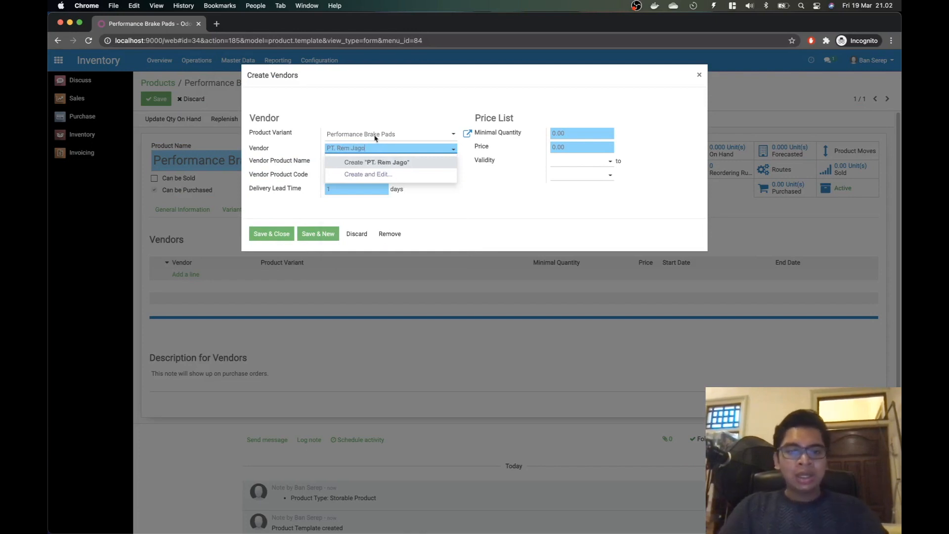
click(381, 162)
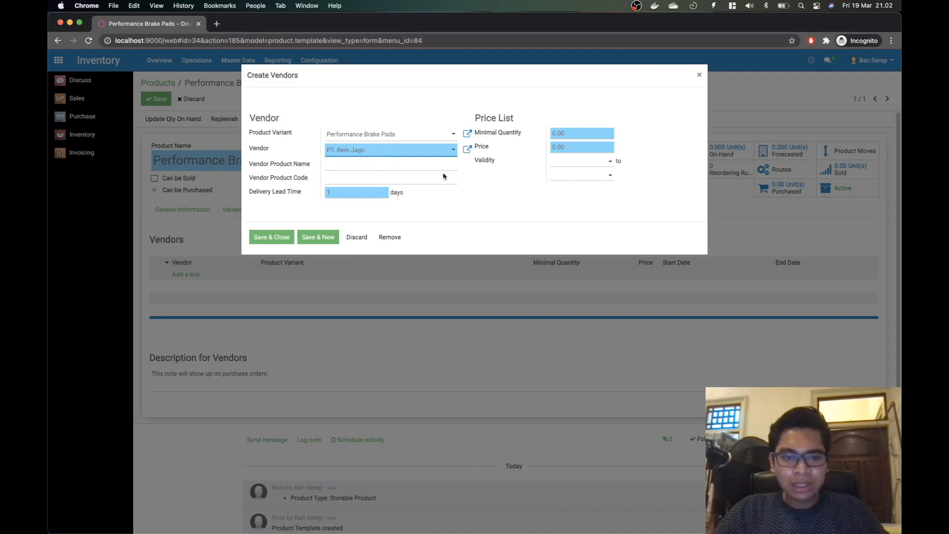
Step: Give the vendor line a 2-day delivery lead time and an 80,000 price, then save it
click(367, 195)
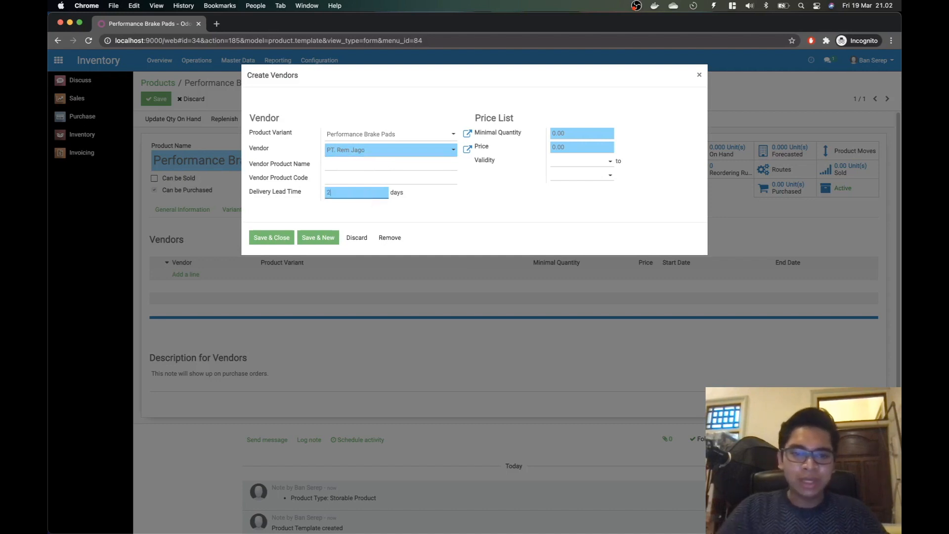
click(573, 148)
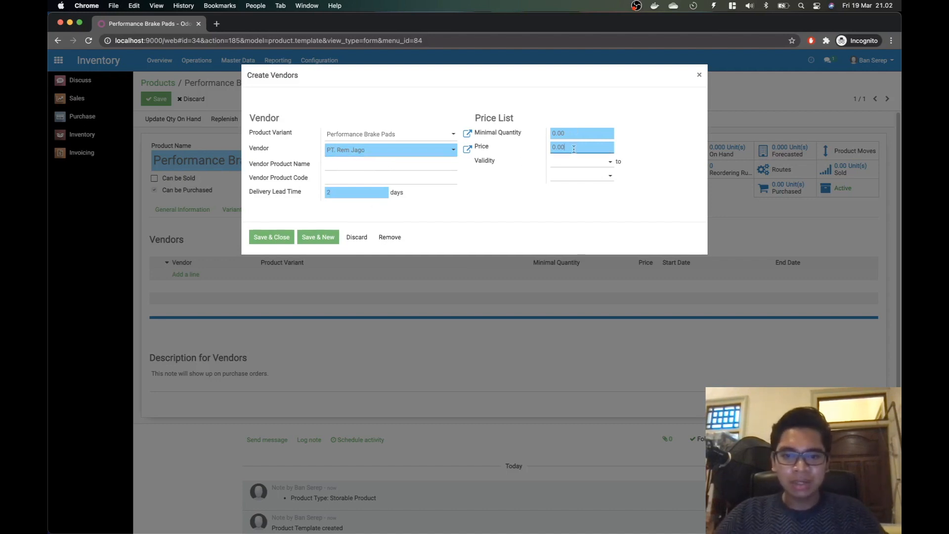
text(80000)
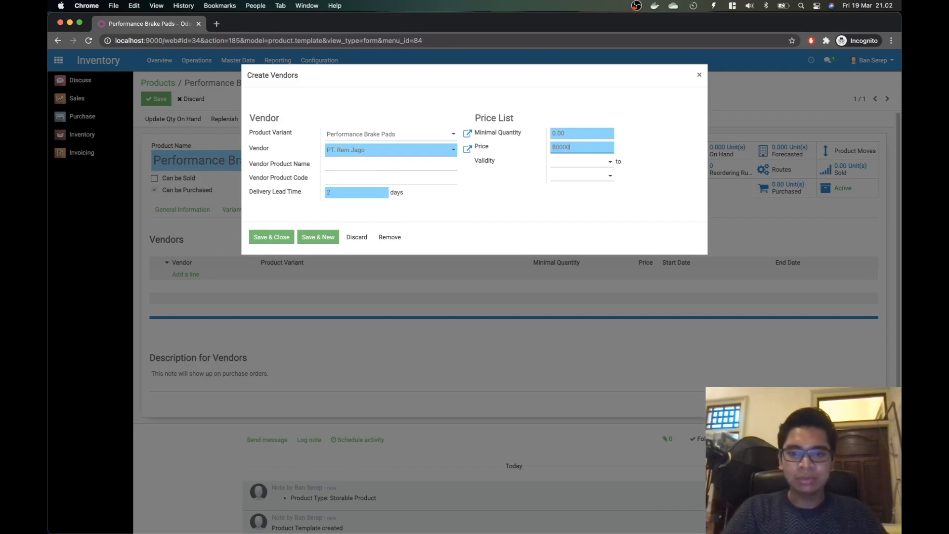
key(super+Tab)
key(super+Tab)
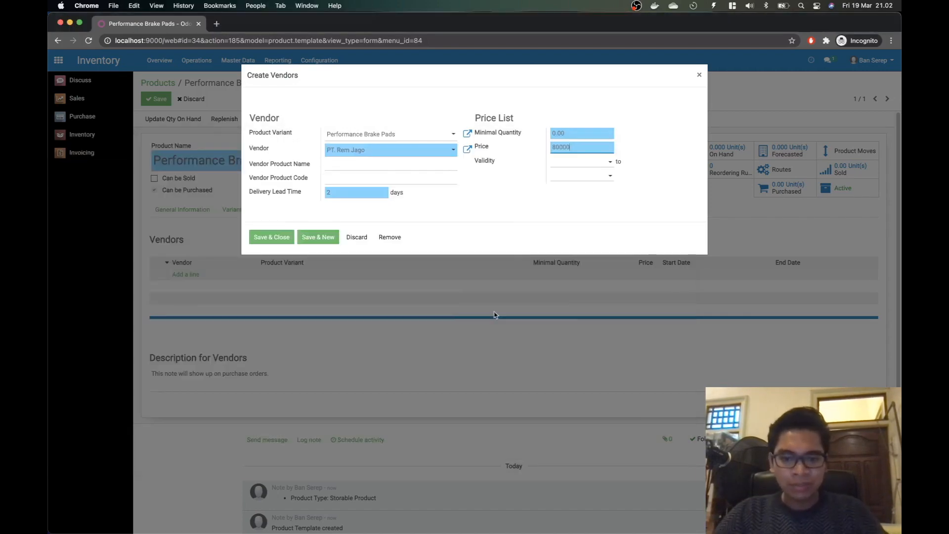
click(284, 240)
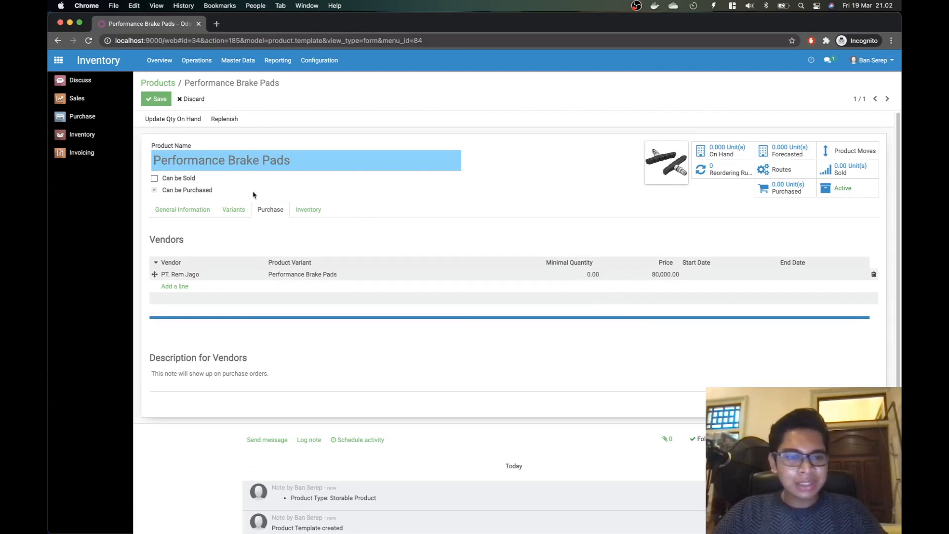
Step: Start a new Performance Brake Pads reordering rule for warehouse Sukses Makmur Armory #2
click(207, 209)
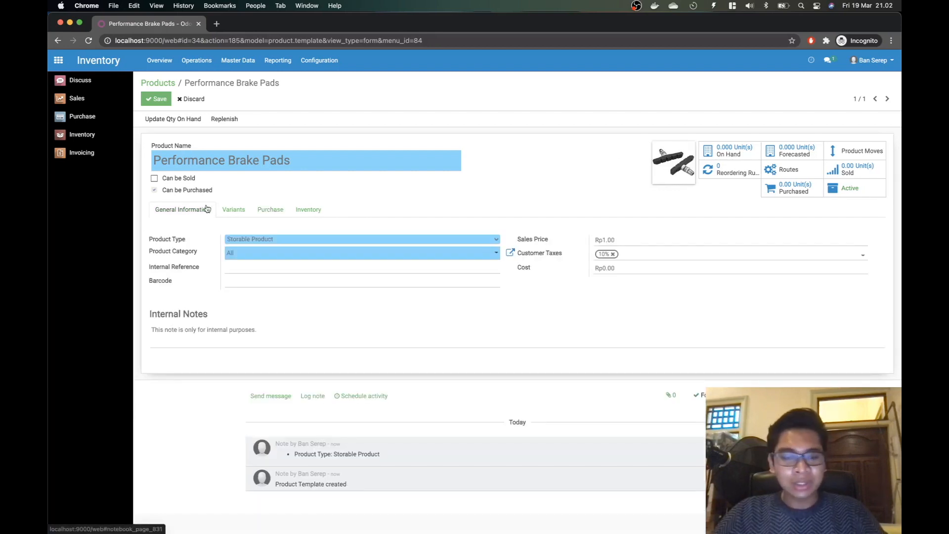
click(738, 174)
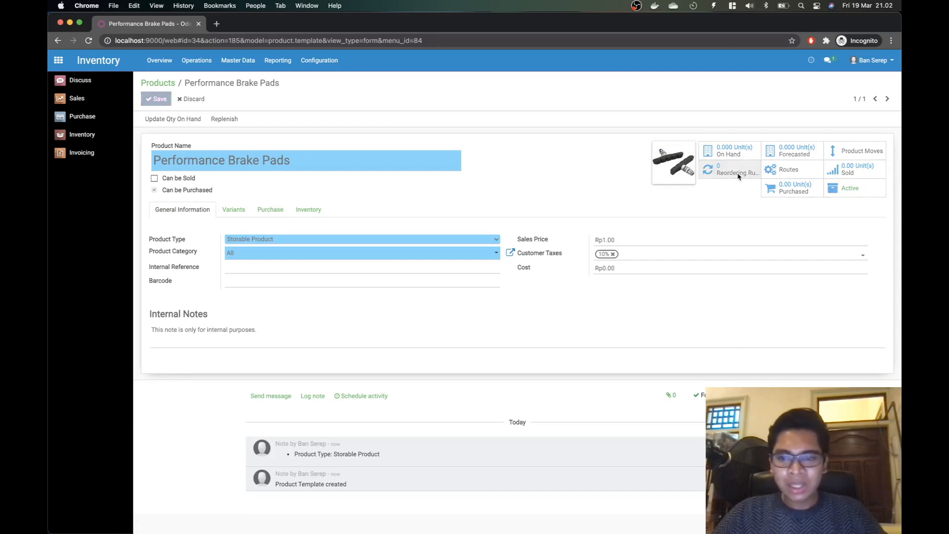
click(157, 100)
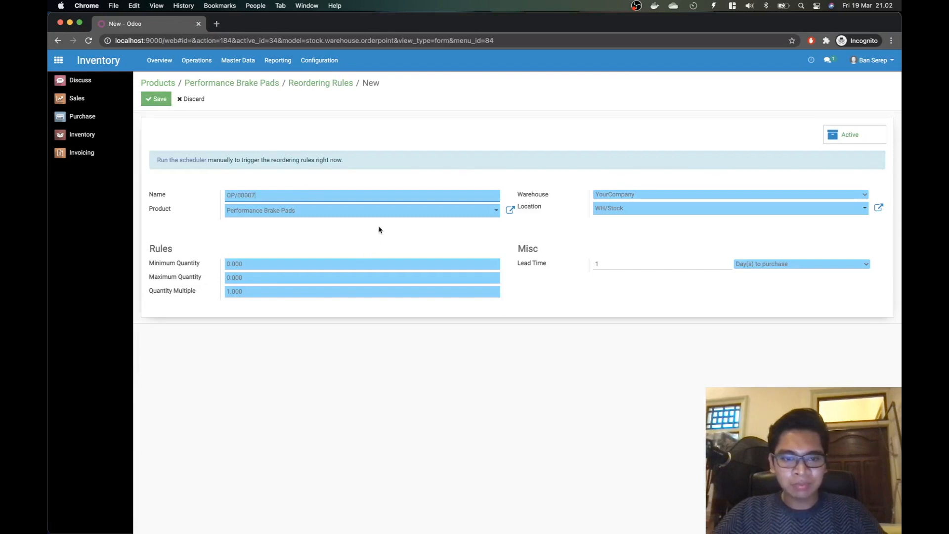
click(674, 193)
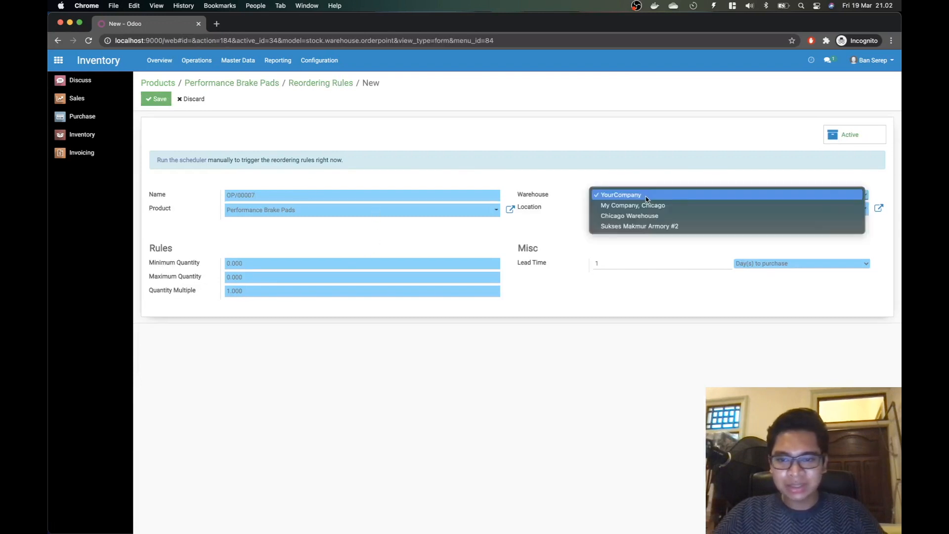
click(633, 227)
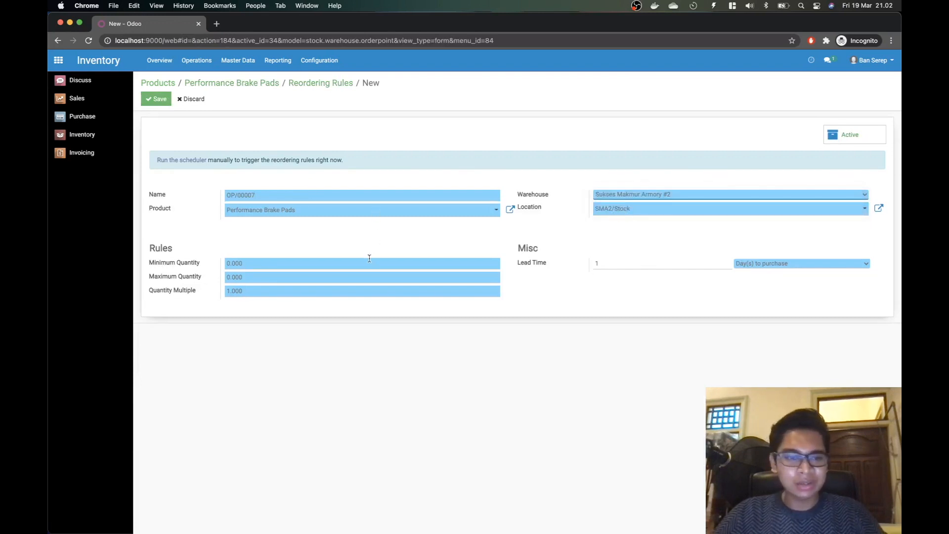
Step: Set the rule's minimum to 40, maximum to 200 and quantity multiple to 1
key(super+Tab)
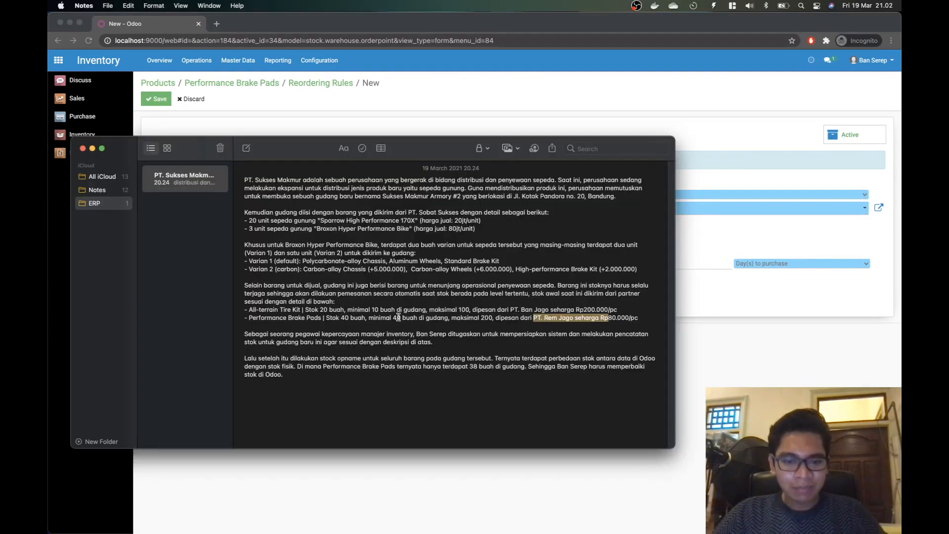
key(super+Tab)
text(40)
key(Tab)
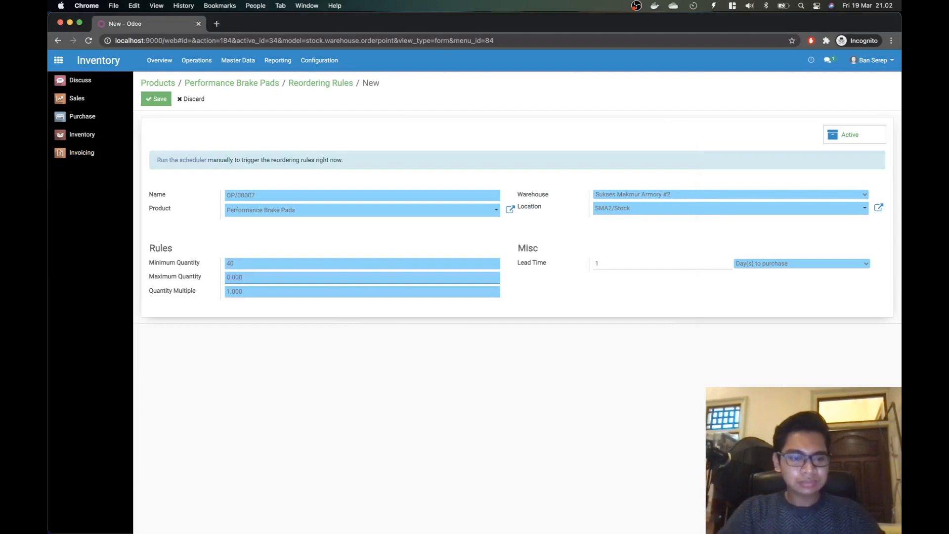
key(super+Tab)
key(super+Tab)
text(200)
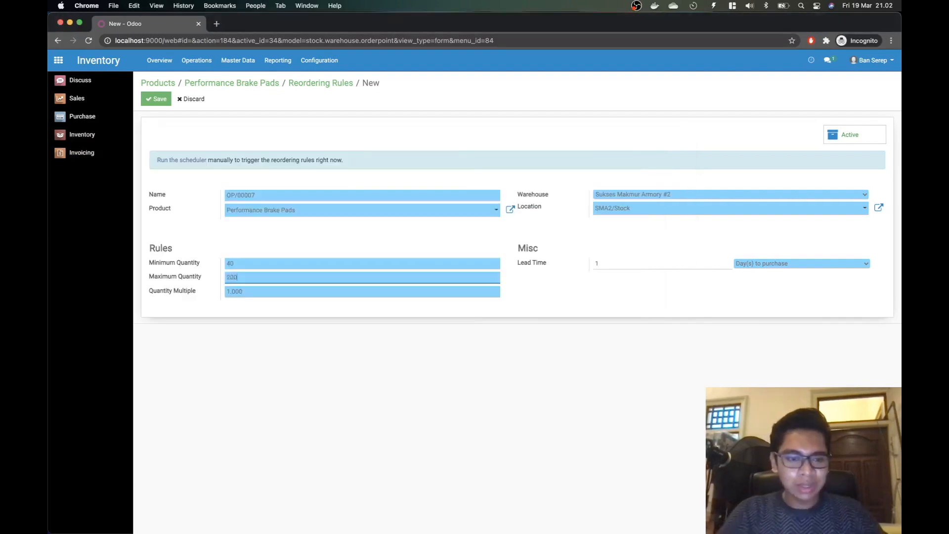
key(super+Tab)
key(super+Tab)
click(269, 295)
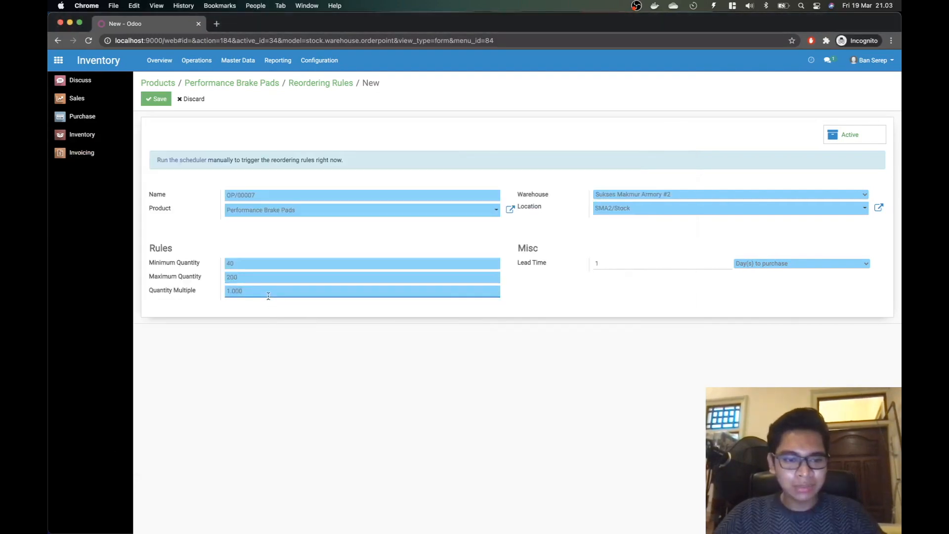
text(1)
click(375, 356)
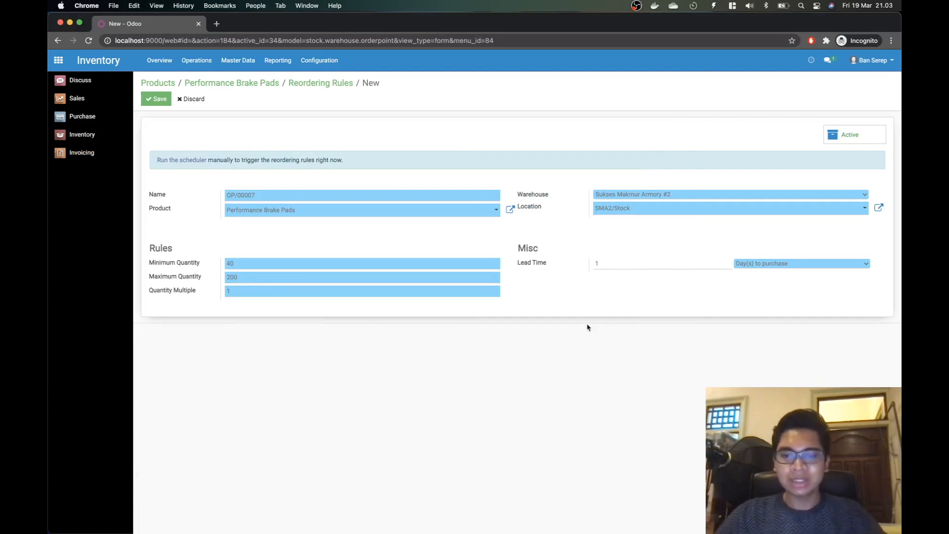
Step: Give the rule a 2-day lead time to get the products and save it
click(629, 267)
key(BackSpace)
text(2)
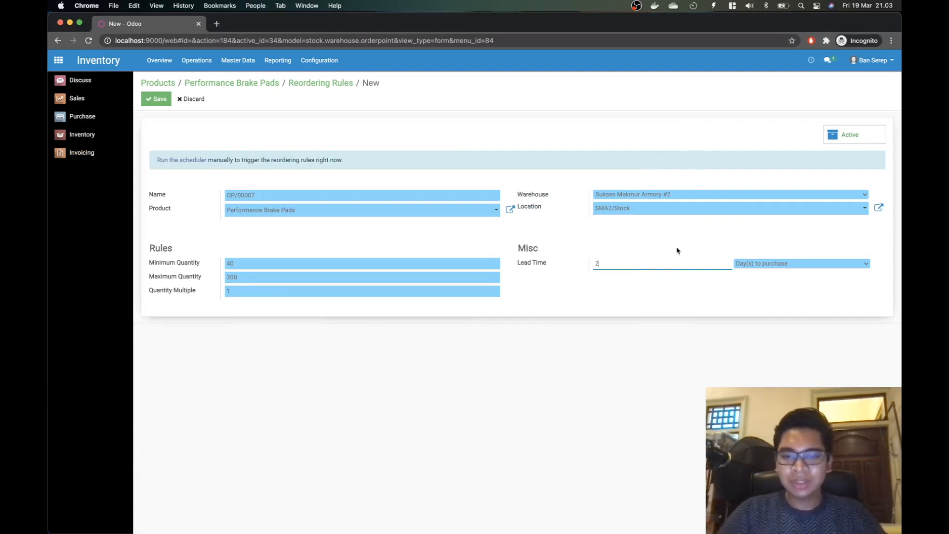
click(755, 266)
click(774, 253)
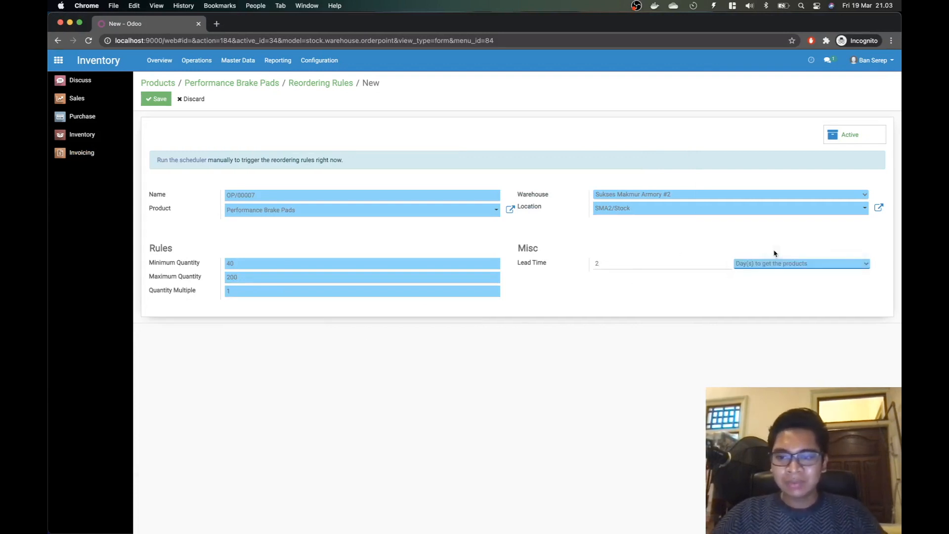
click(156, 99)
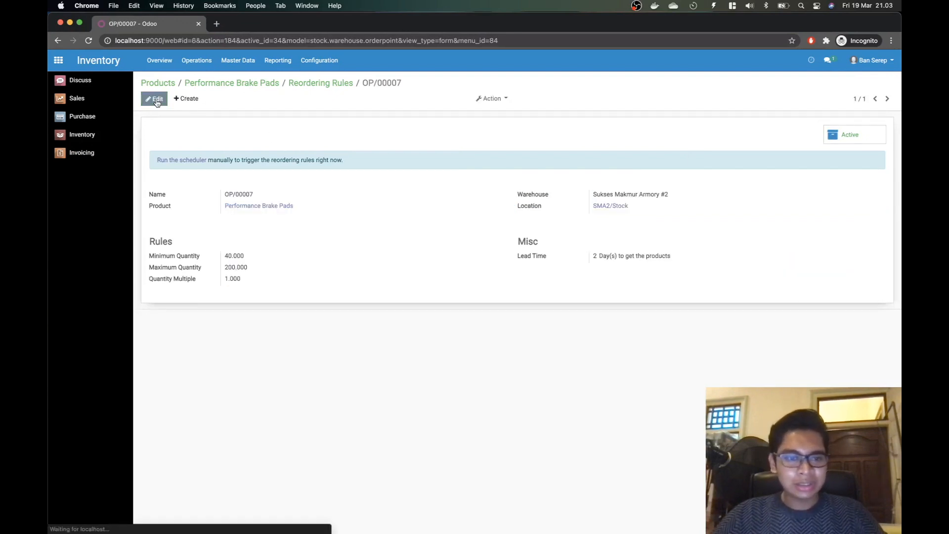
click(308, 84)
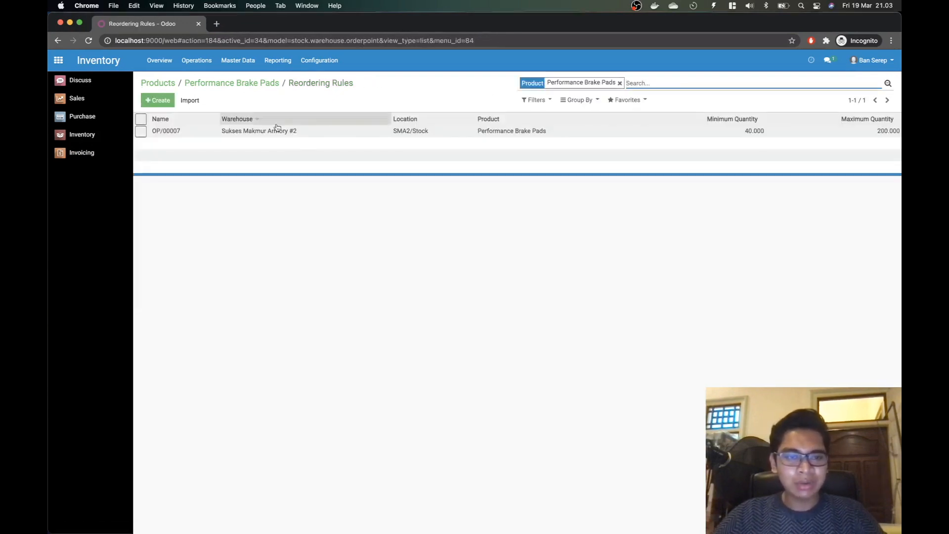
Step: Return to the product catalogue and reread the note's sentence about initial stock from partners
click(155, 88)
key(super+Tab)
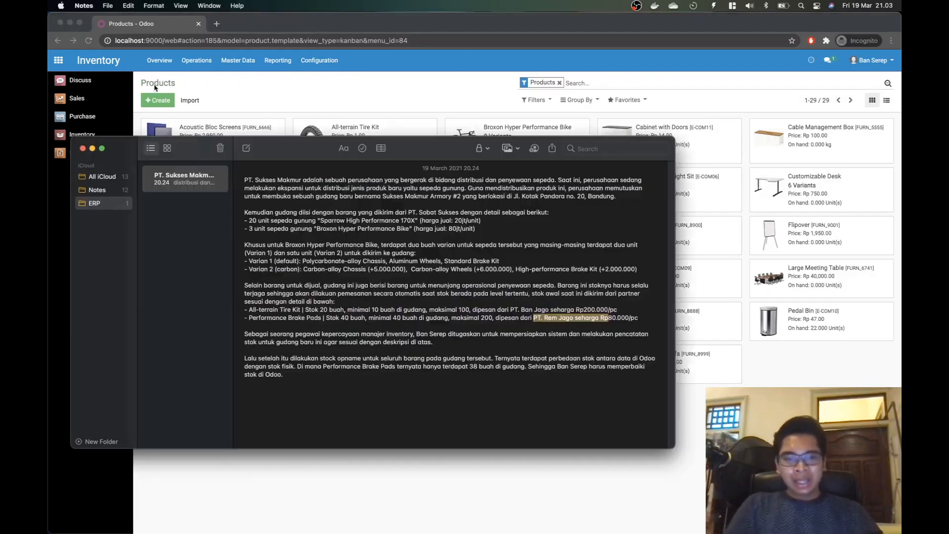
key(super+Tab)
key(super+Tab)
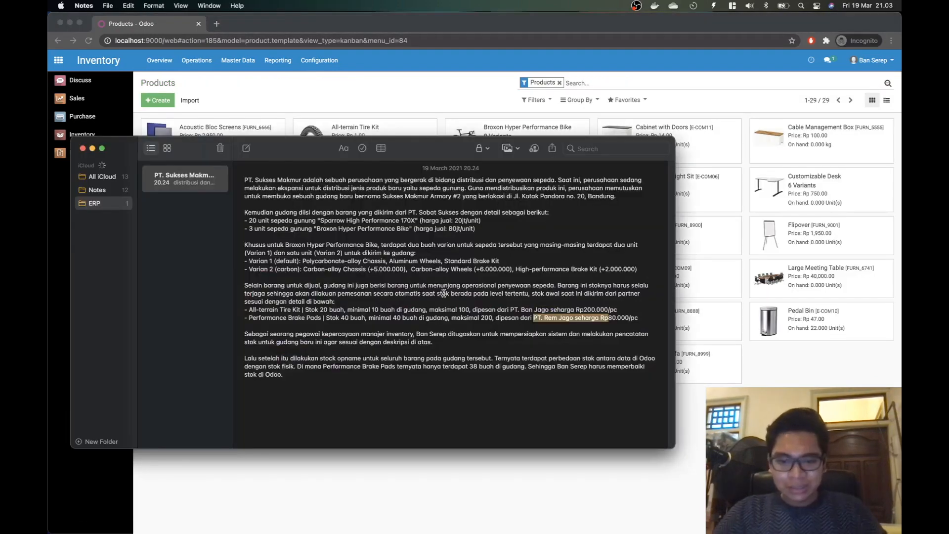
click(428, 307)
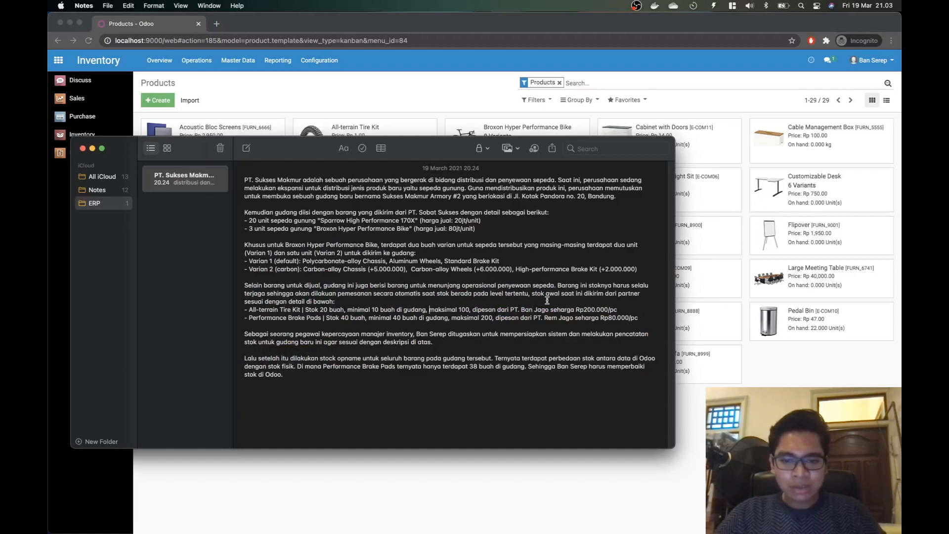
drag(531, 295, 349, 303)
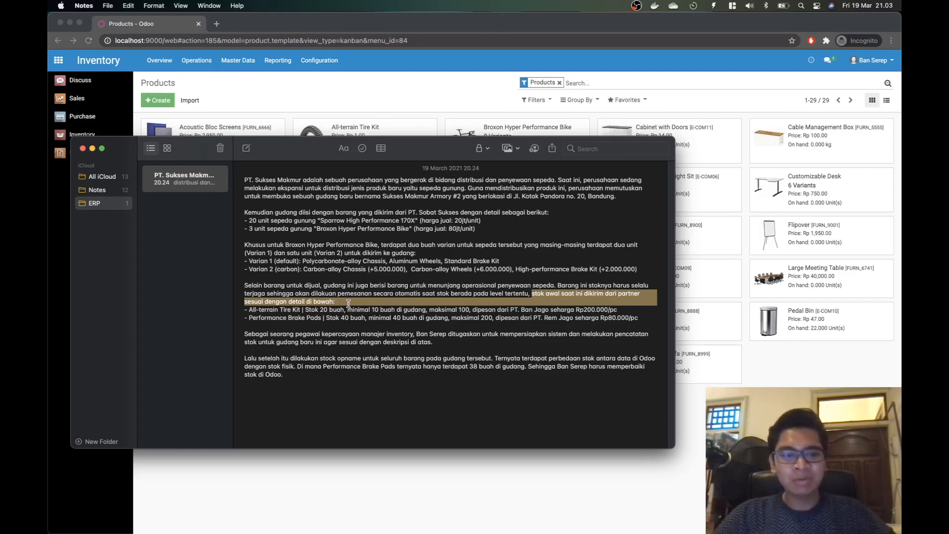
click(351, 308)
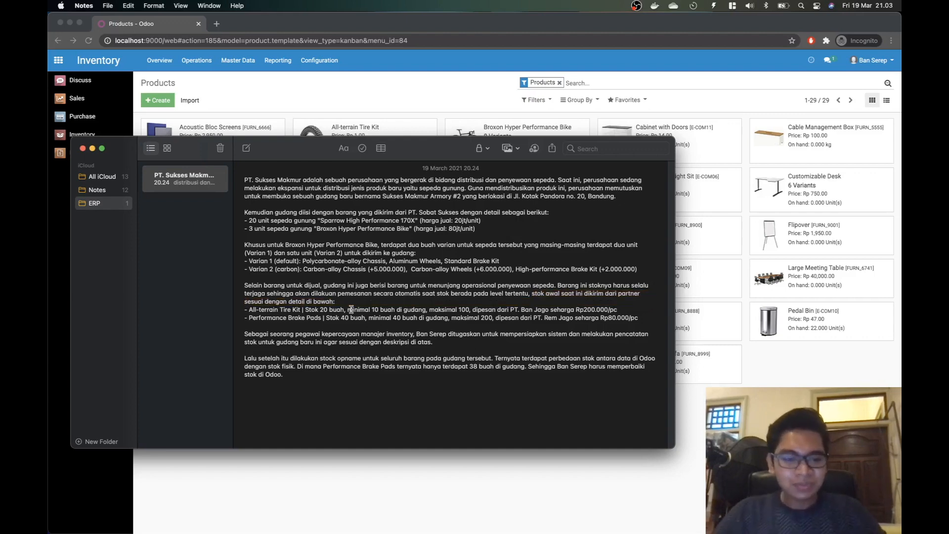
key(super+Tab)
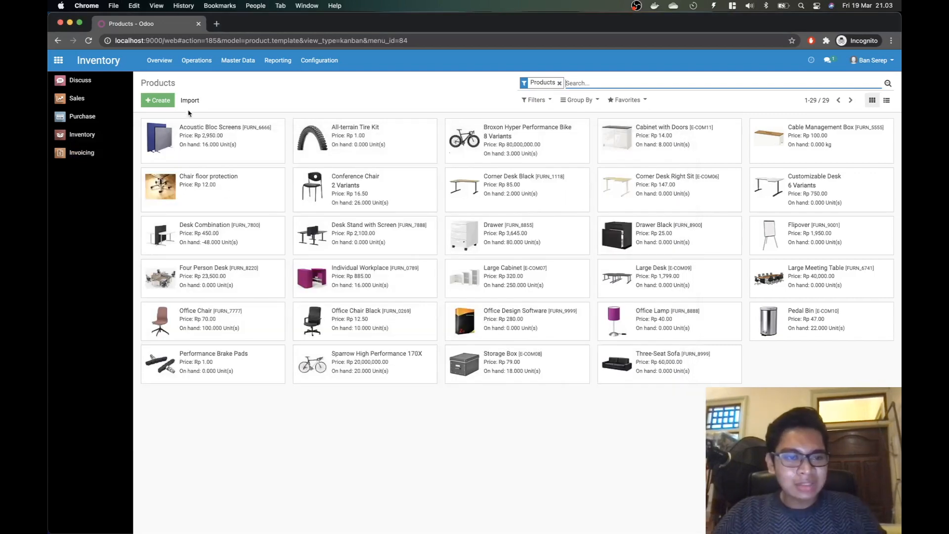
Step: Start a new Sukses Makmur Armory #2 receipt with partner PT. Ban Jago
click(95, 138)
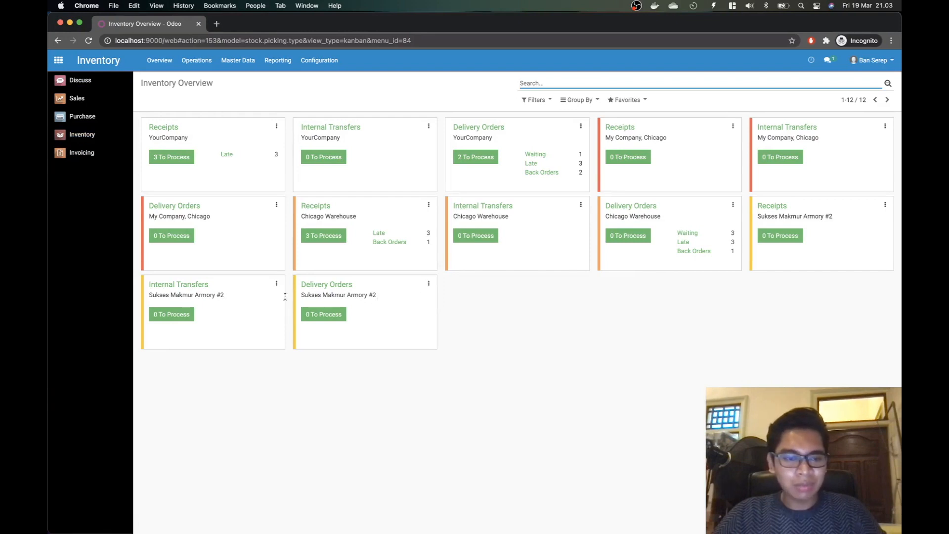
click(773, 208)
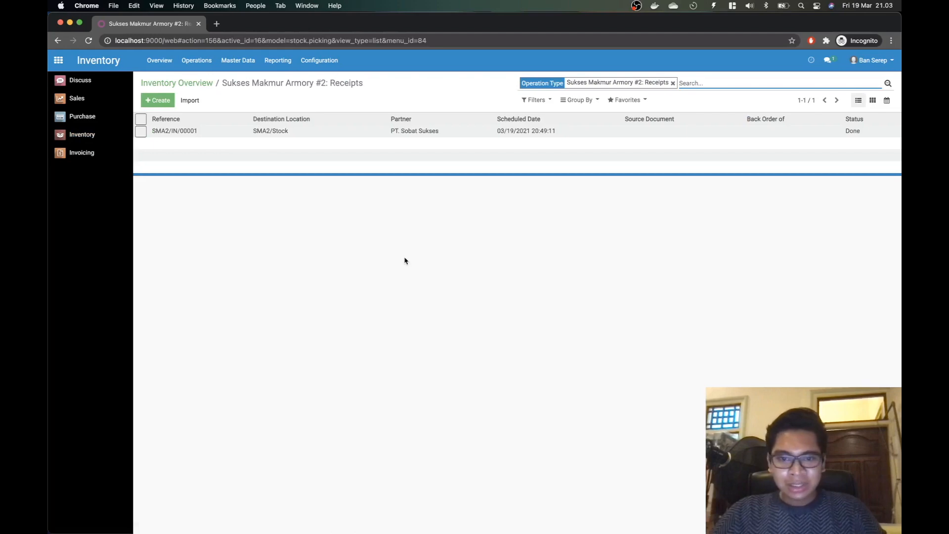
click(158, 100)
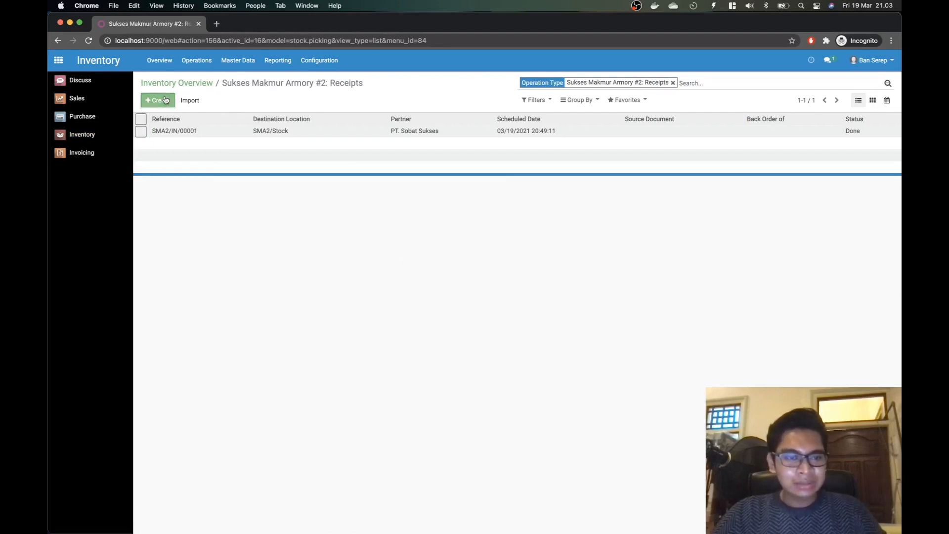
key(super+Tab)
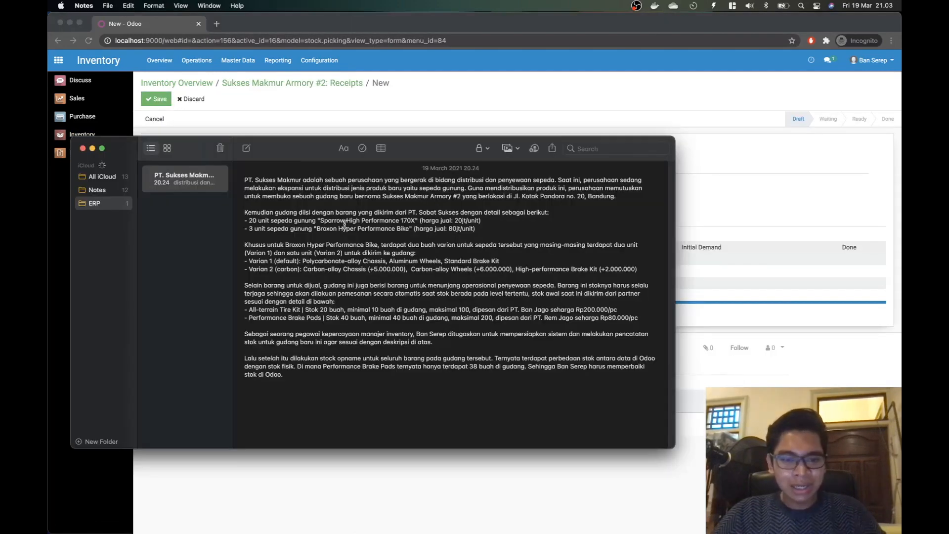
key(super+Tab)
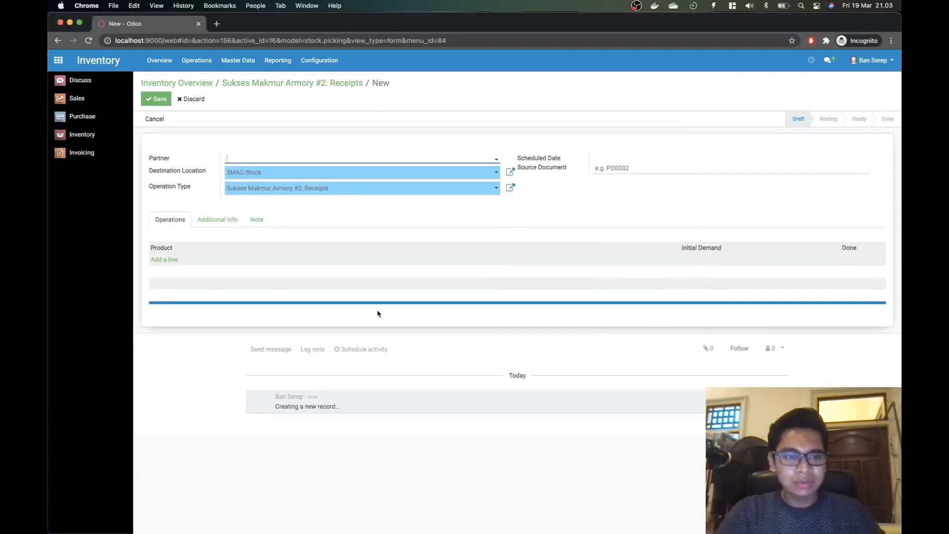
text(PT. Ban Jago)
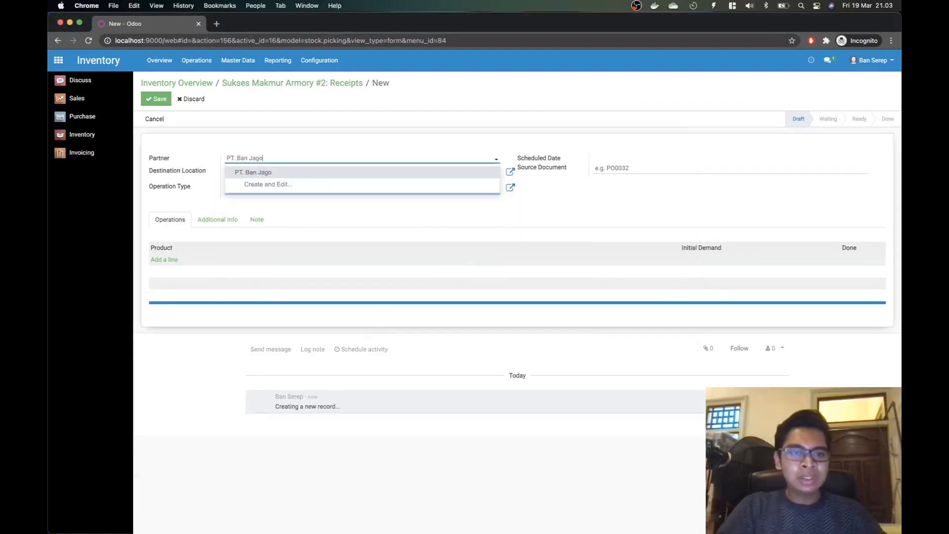
click(313, 173)
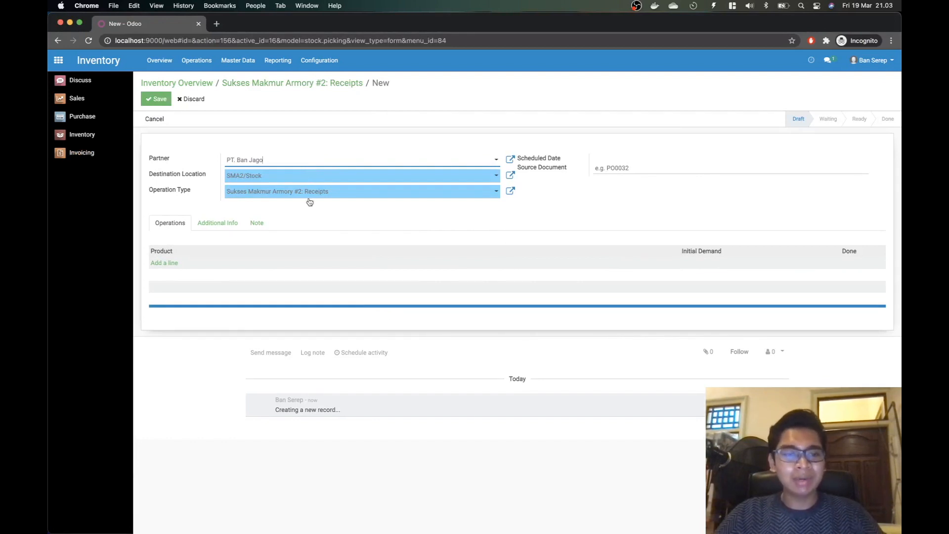
Step: Add All-terrain Tire Kit with an initial demand of 20 and save the receipt
key(super+Tab)
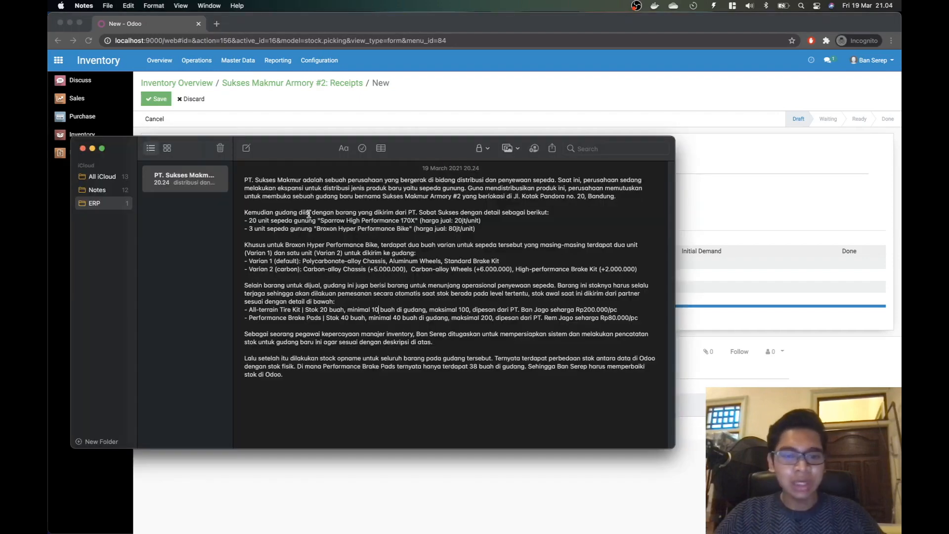
key(super+Tab)
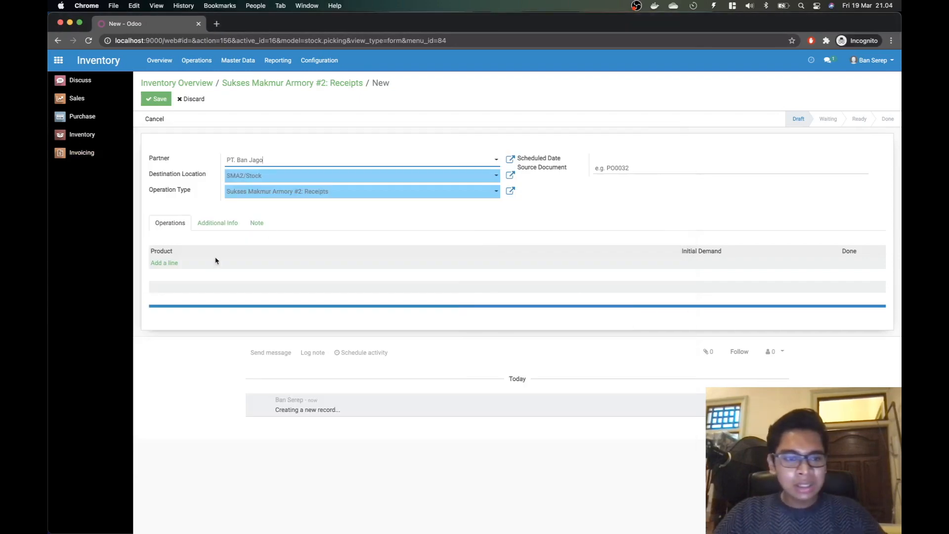
click(161, 266)
key(super+Tab)
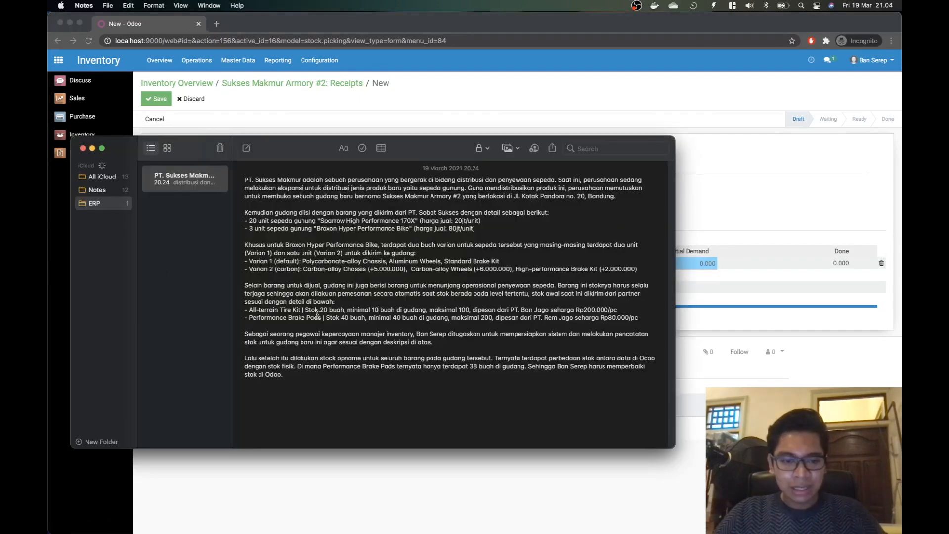
key(super+Tab)
text(All)
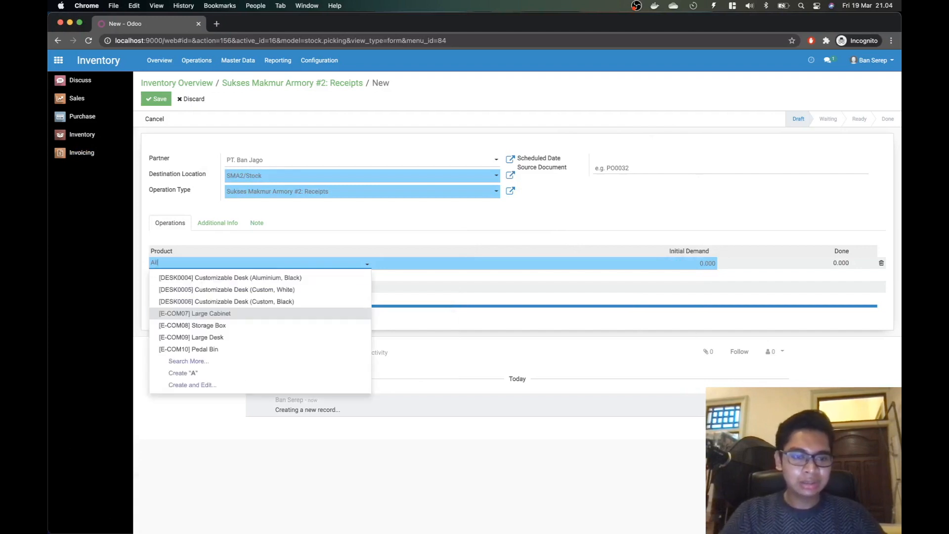
click(250, 281)
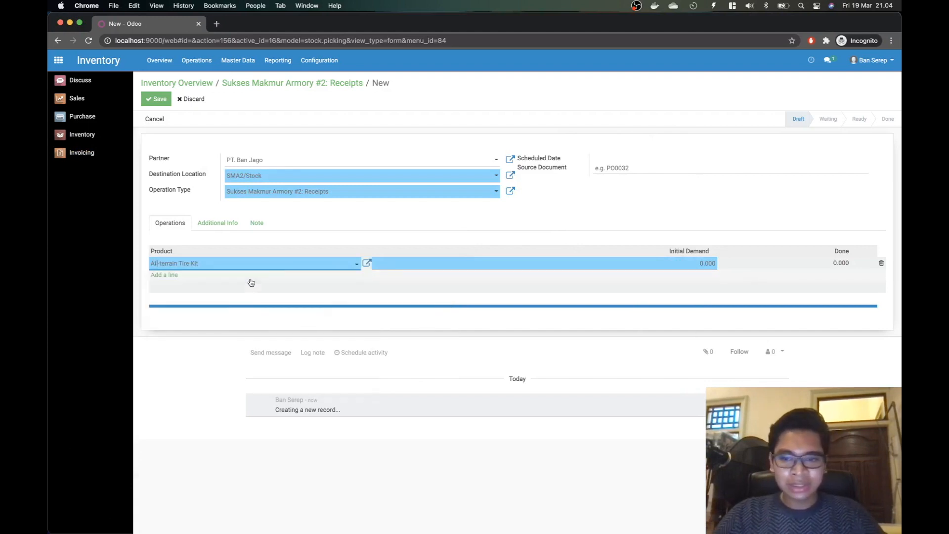
click(706, 266)
key(super+Tab)
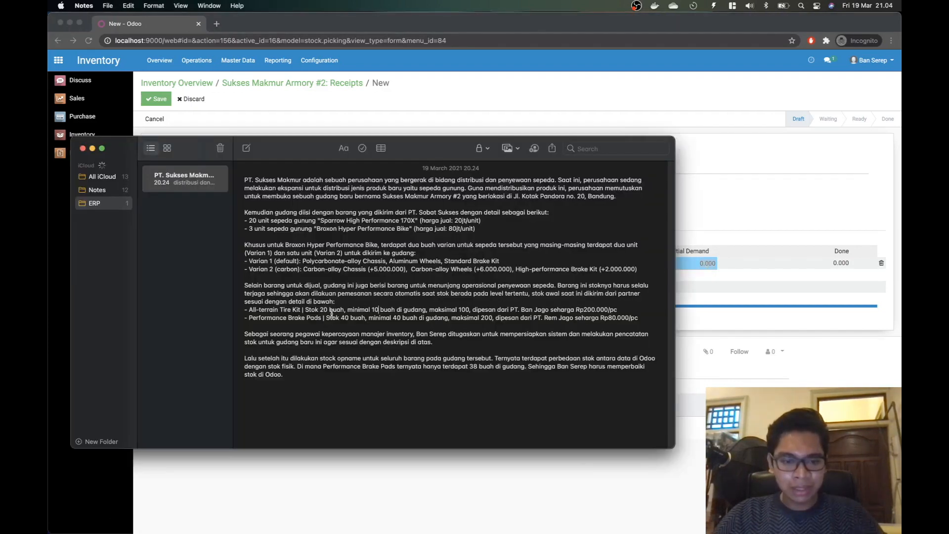
key(super+Tab)
key(super+Tab)
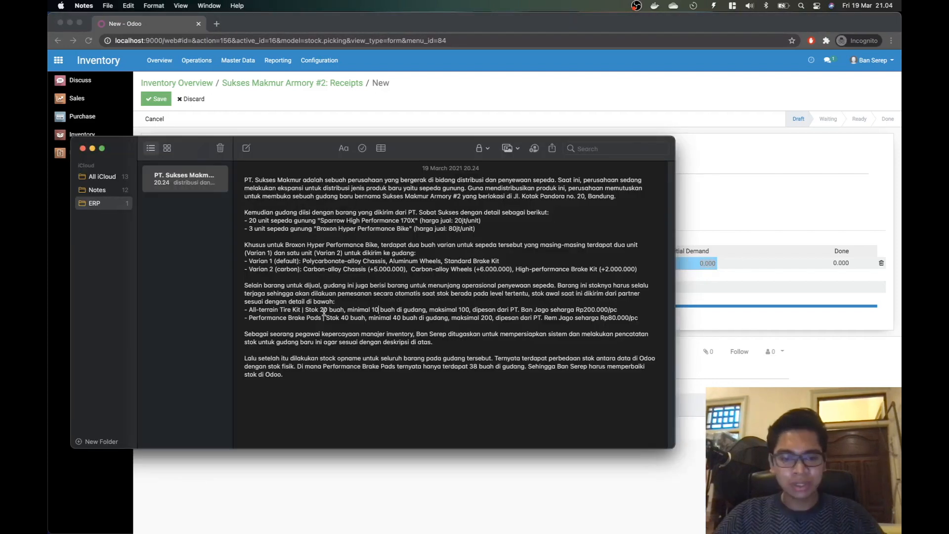
key(super+Tab)
text(20)
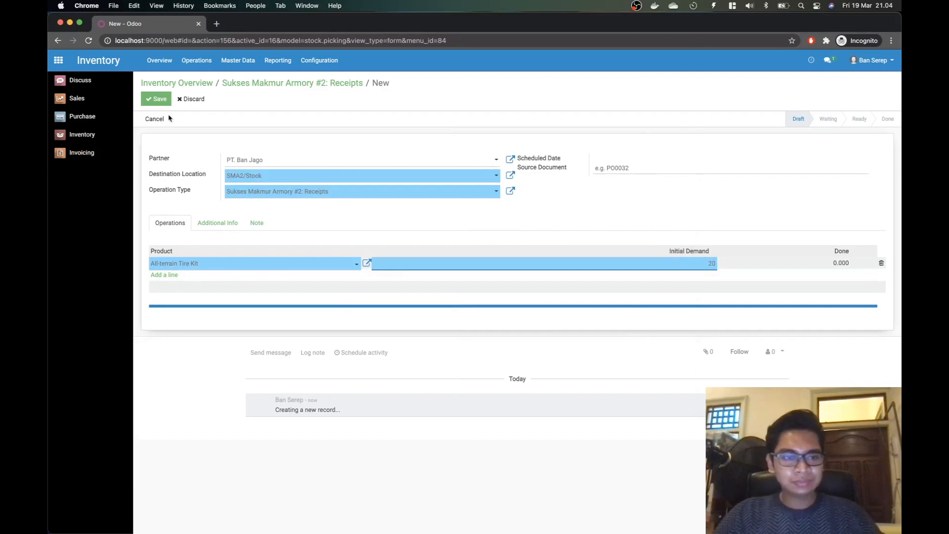
click(156, 98)
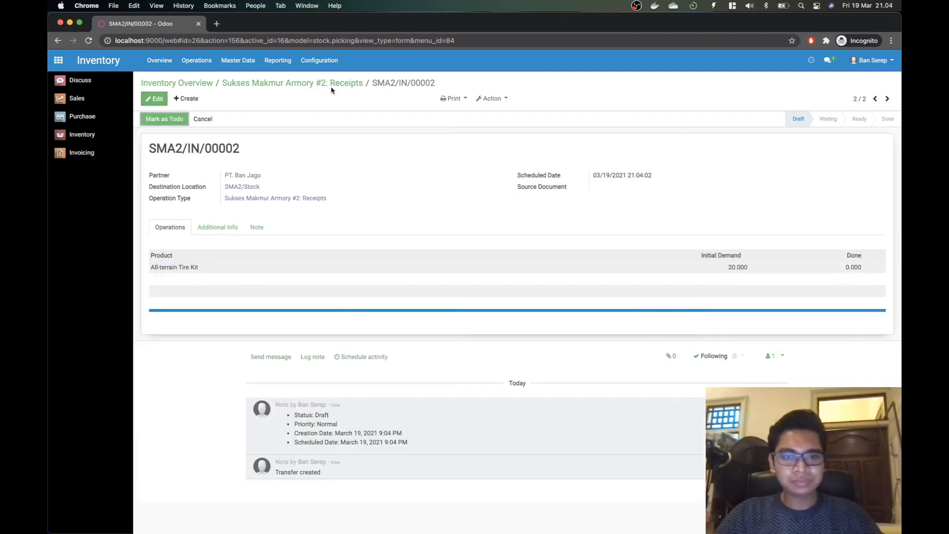
Step: Start another receipt with PT. Rem Jago as the partner
click(291, 83)
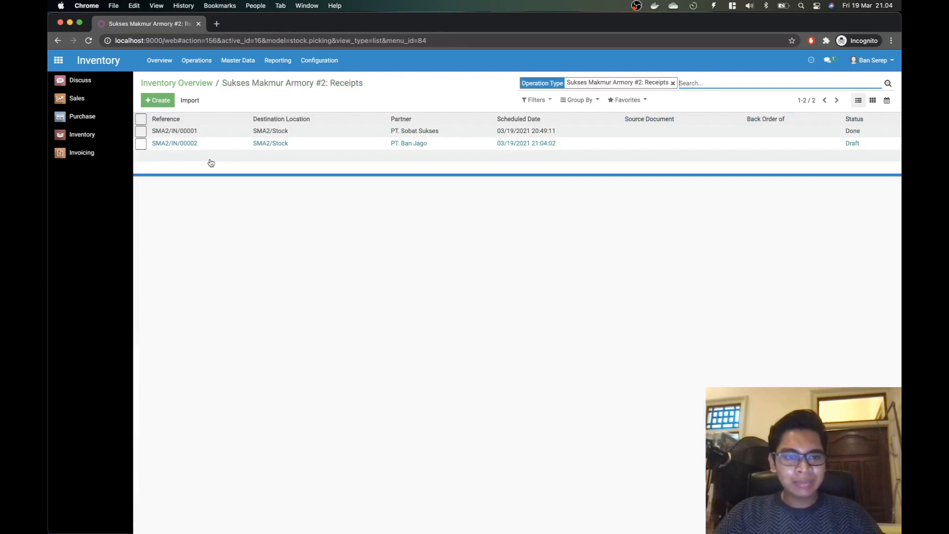
click(158, 101)
key(super+Tab)
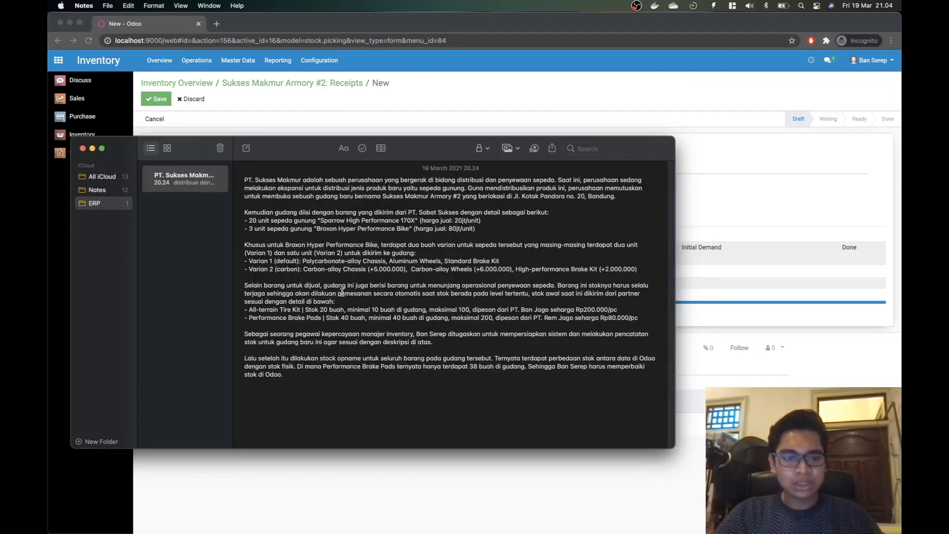
key(super+Tab)
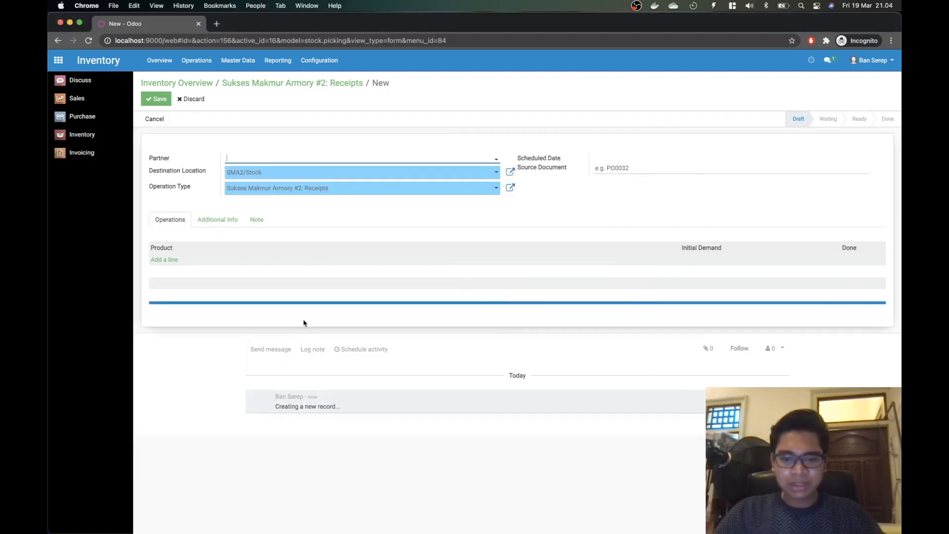
text(PT. Rem)
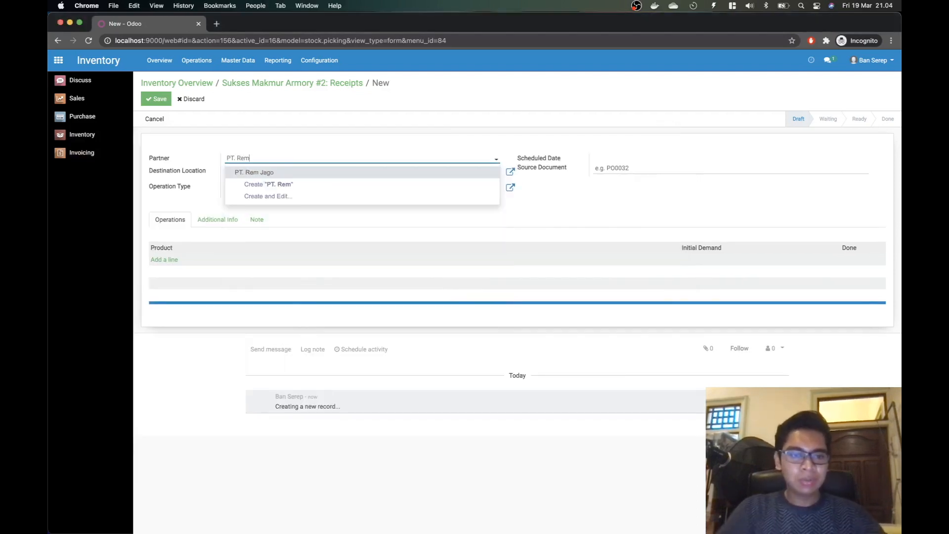
click(276, 176)
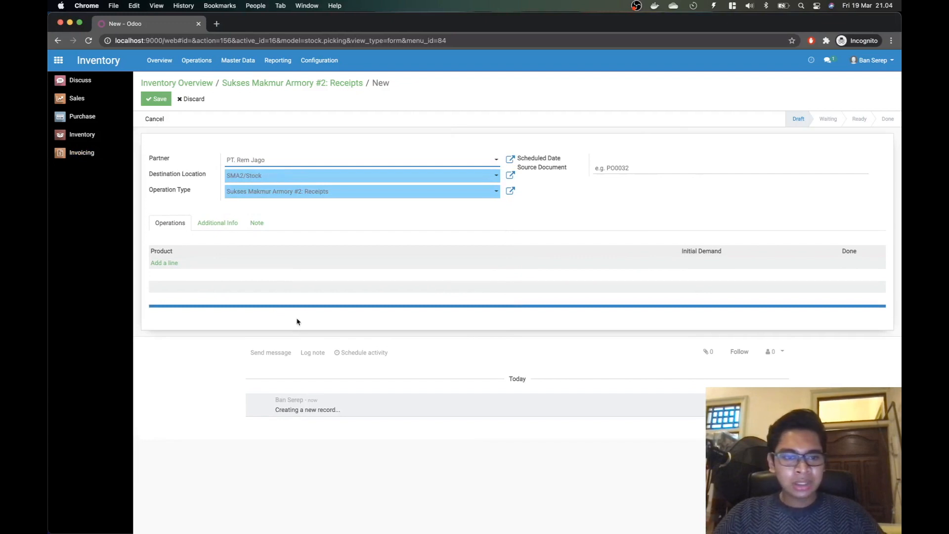
Step: Add Performance Brake Pads with an initial demand of 40, save, and return to Receipts
click(167, 268)
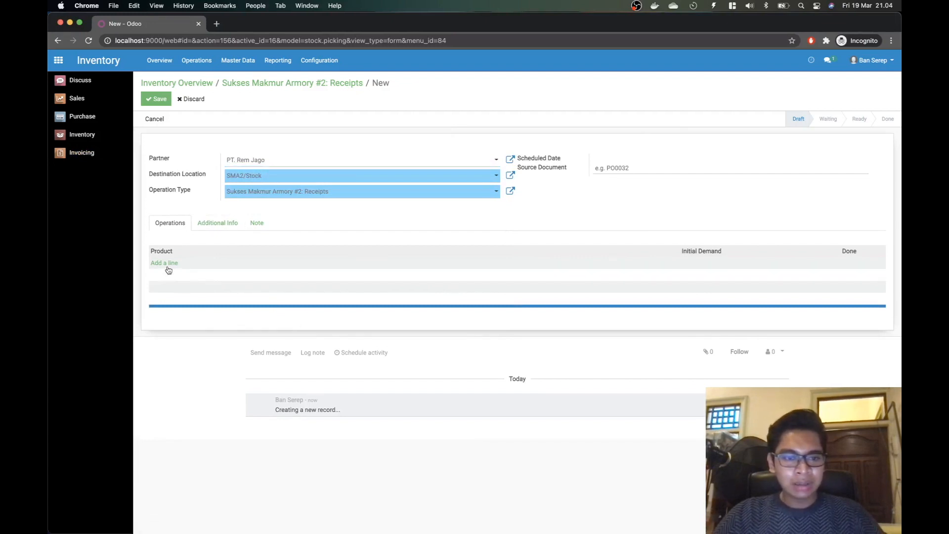
click(176, 266)
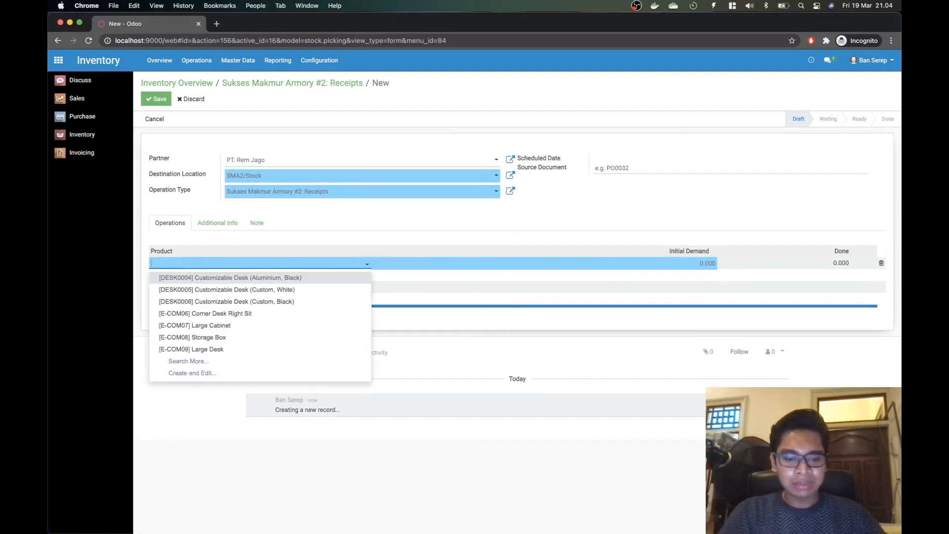
text(Perform)
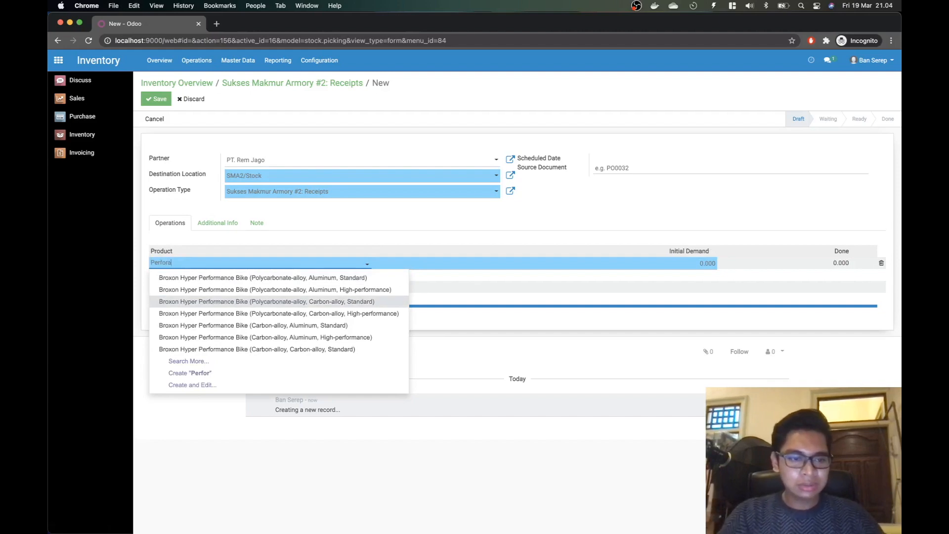
text(ance br)
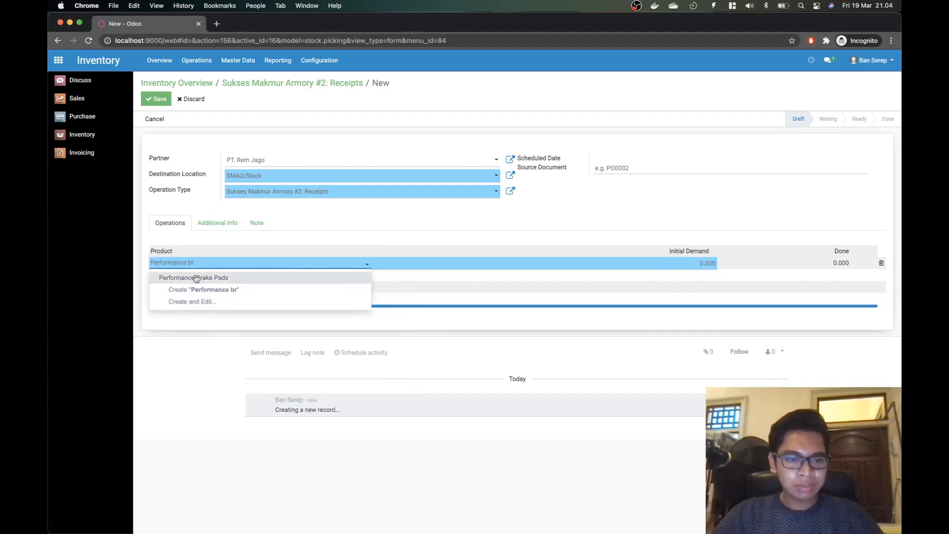
click(197, 278)
click(697, 259)
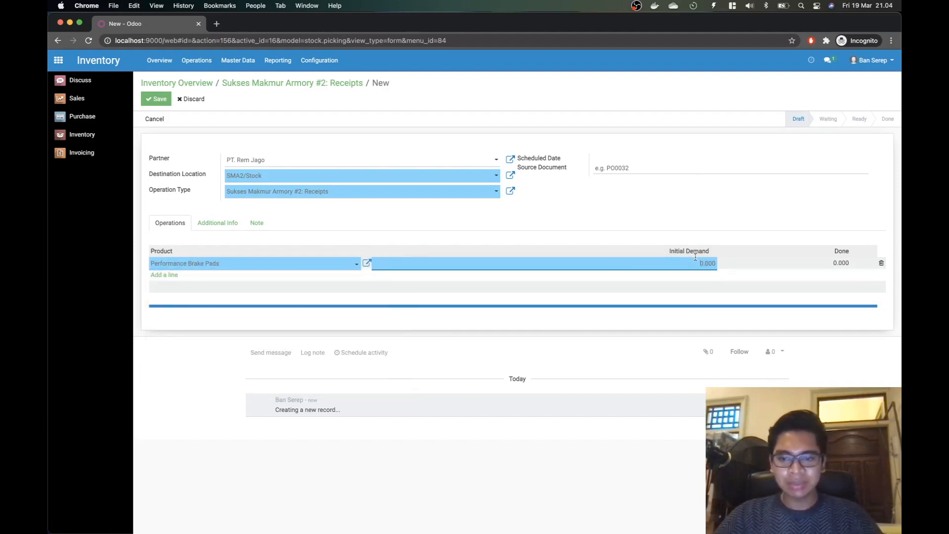
key(super+Tab)
drag(341, 318, 373, 318)
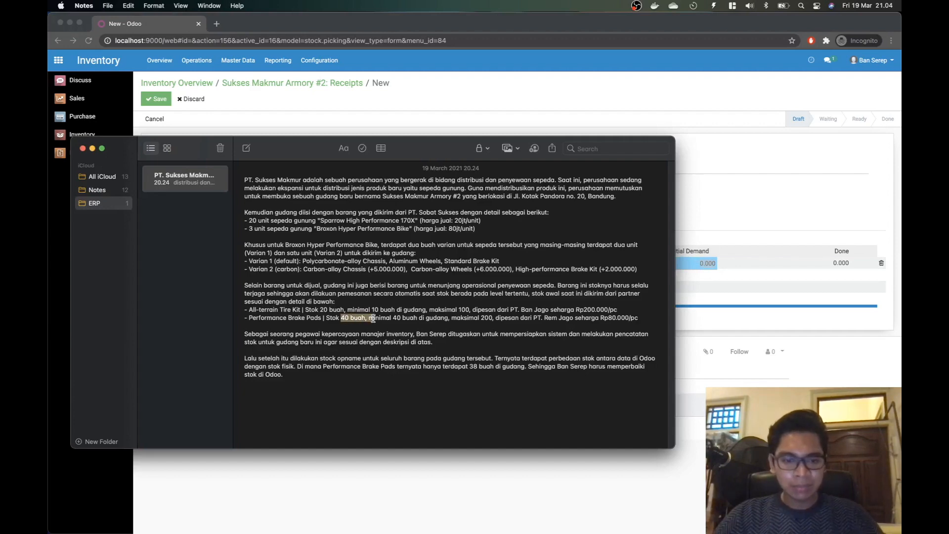
key(super+Tab)
text(40)
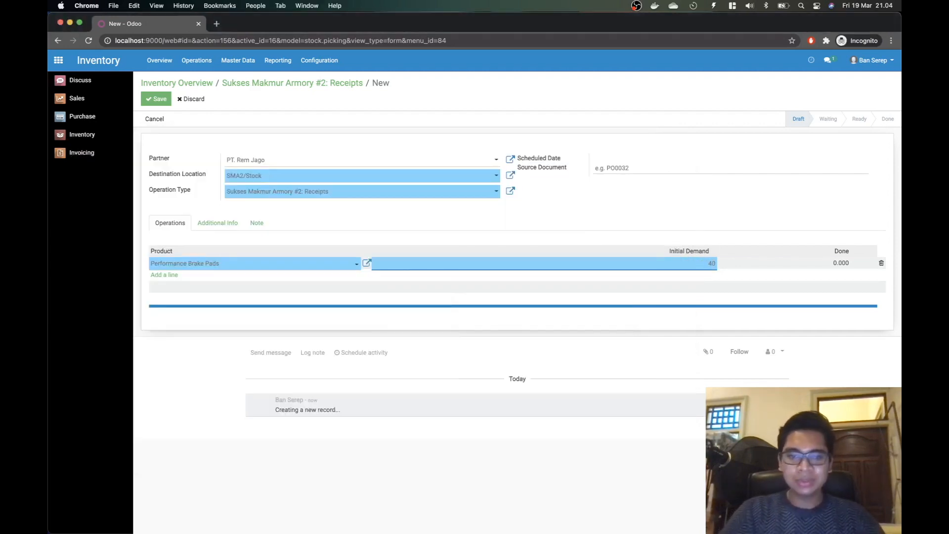
click(156, 99)
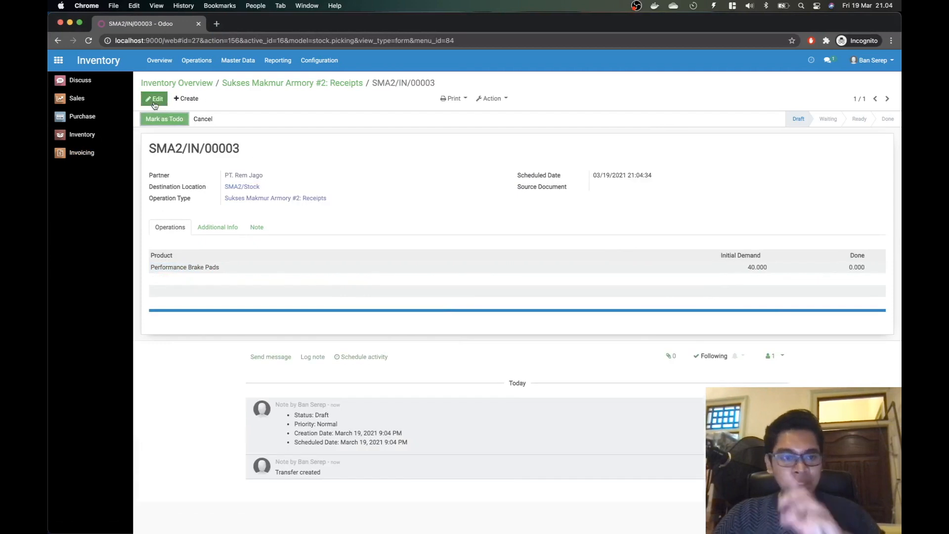
click(269, 84)
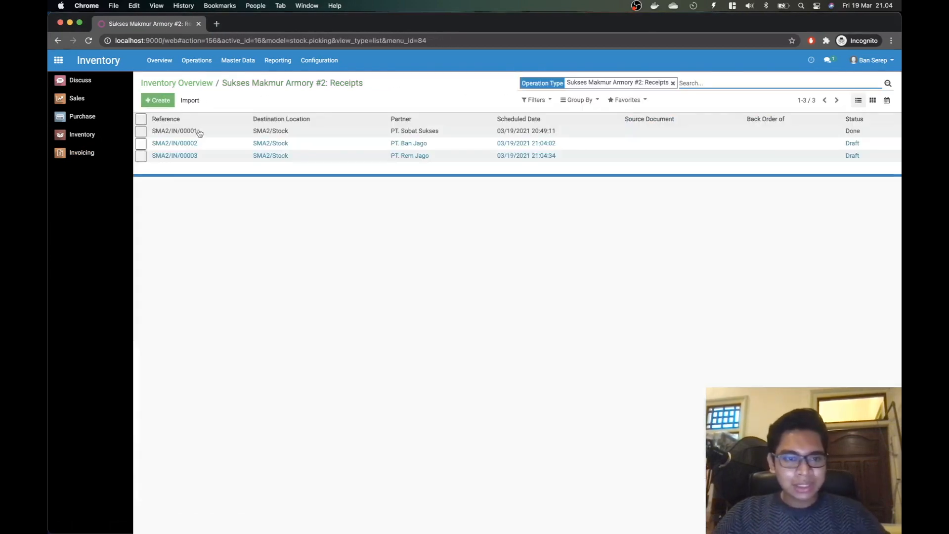
Step: Receive 20 All-terrain Tire Kits on receipt SMA2/IN/00002 and validate it
click(195, 145)
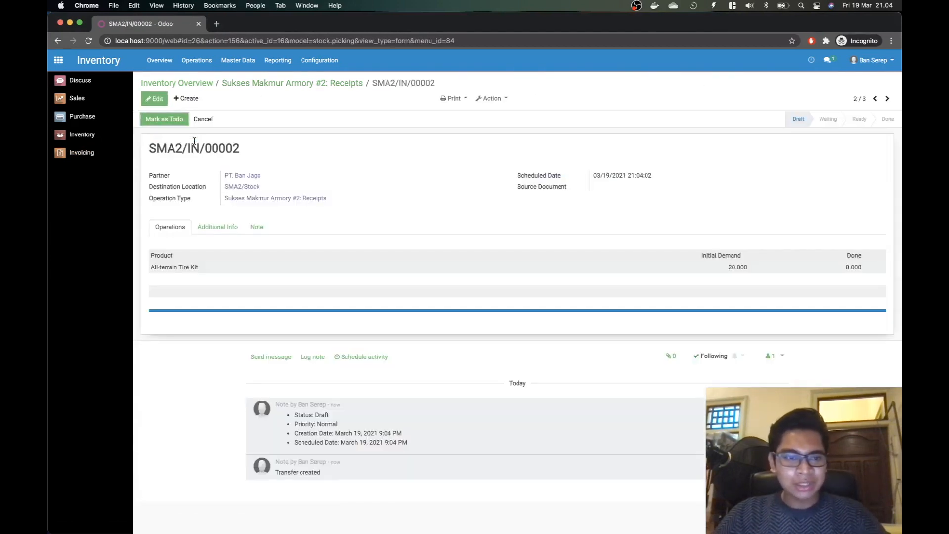
click(164, 119)
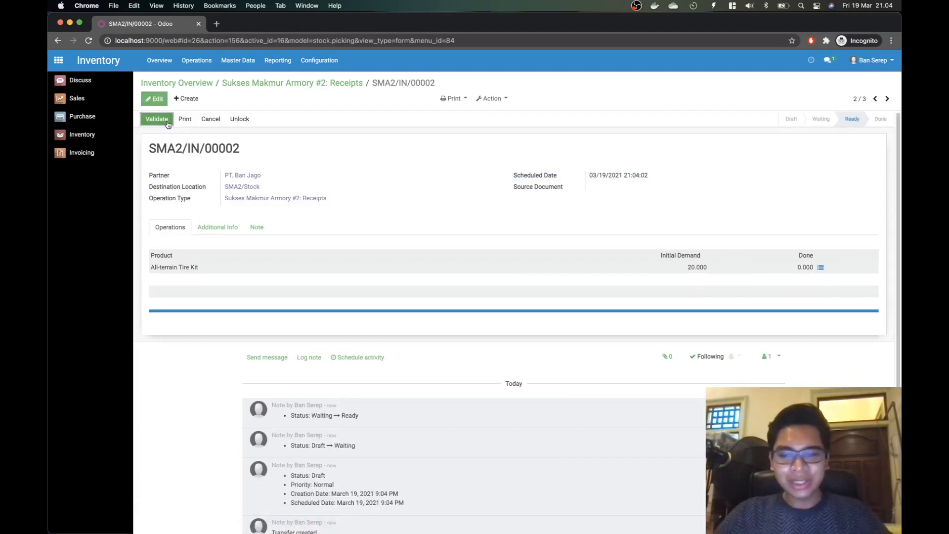
click(821, 267)
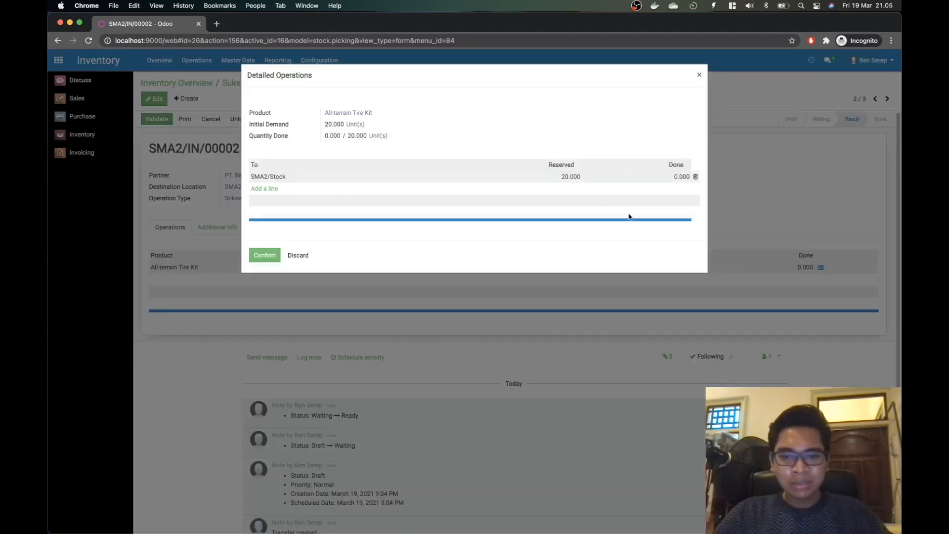
click(686, 178)
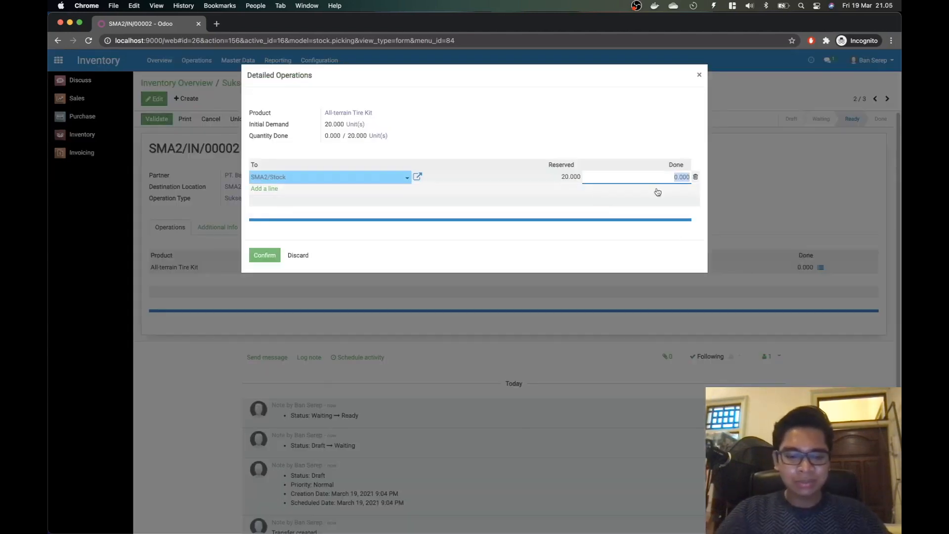
text(20)
click(265, 255)
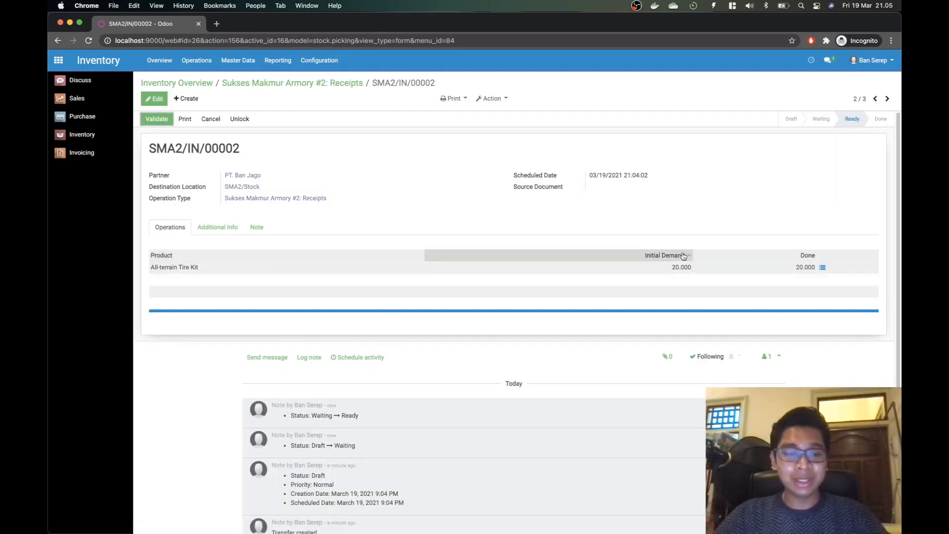
click(156, 124)
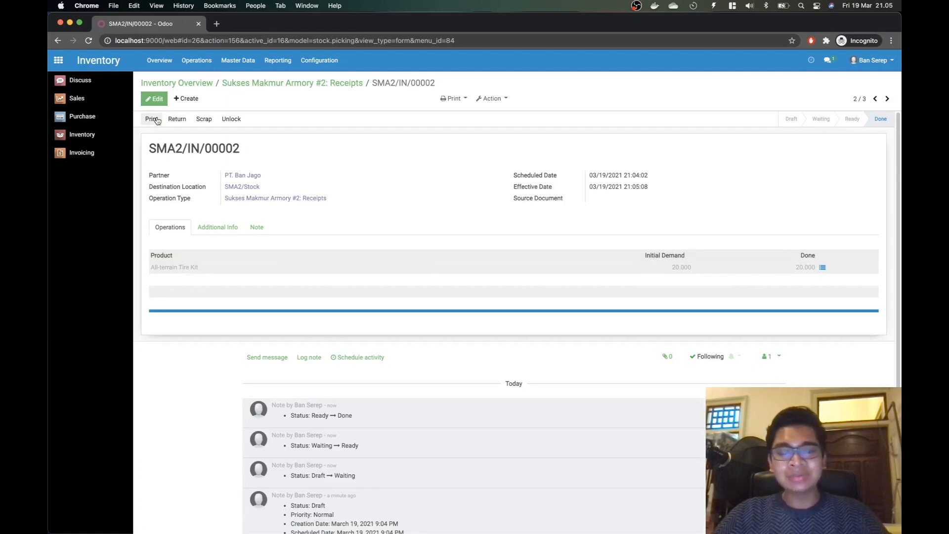
Step: Mark SMA2/IN/00003 as to do, confirm 40 brake pads done, and validate the receipt
drag(226, 91, 251, 92)
click(246, 83)
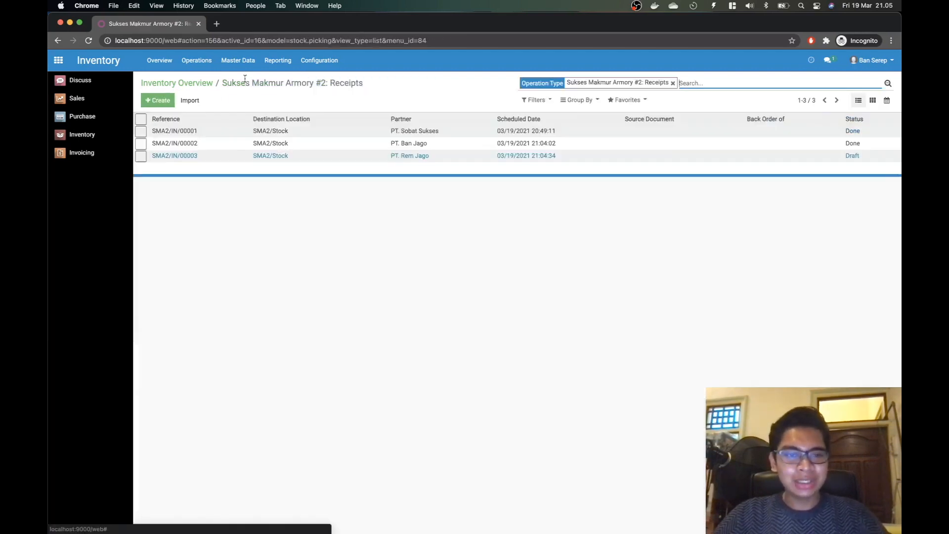
click(225, 158)
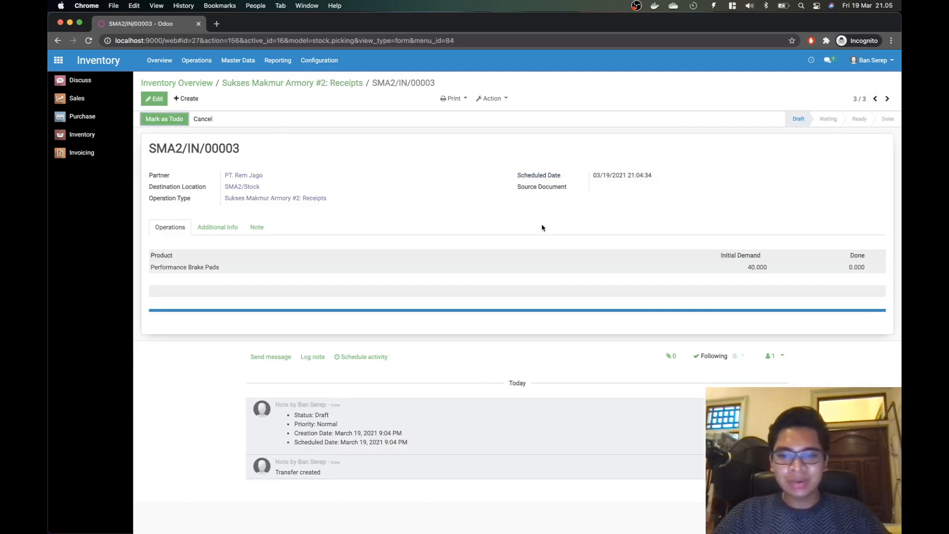
click(159, 121)
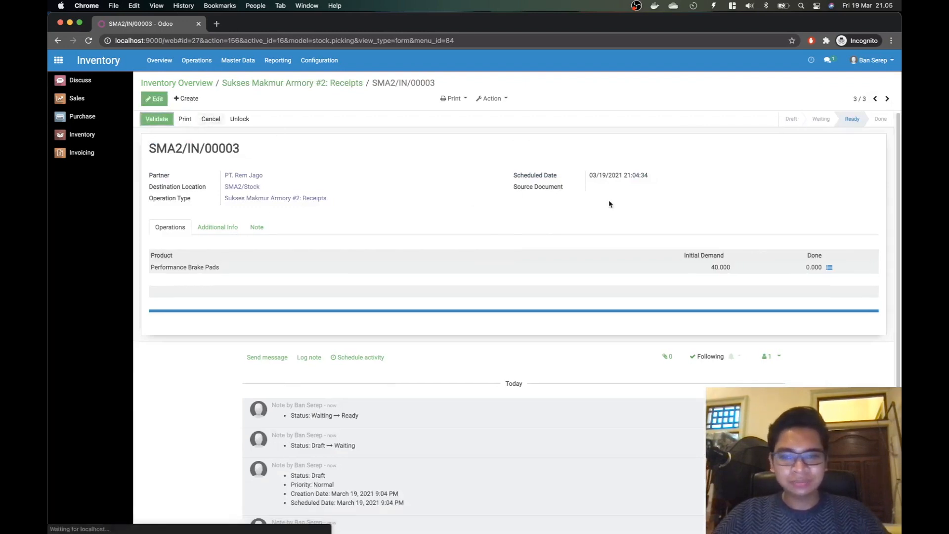
click(829, 267)
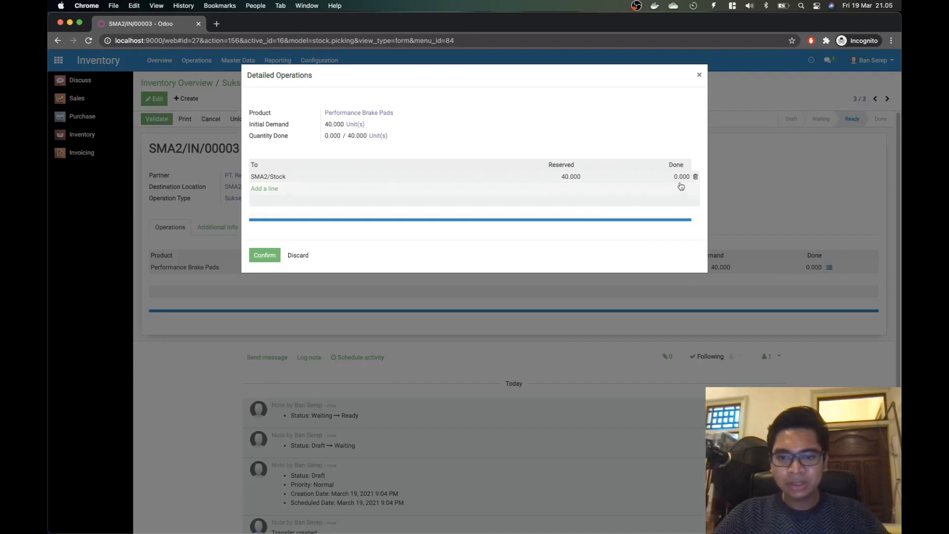
click(682, 176)
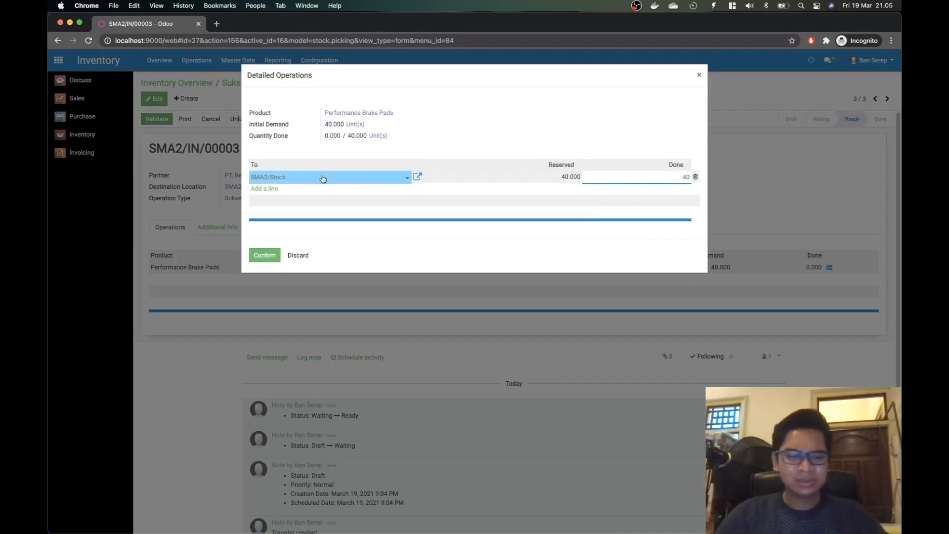
click(265, 255)
click(157, 119)
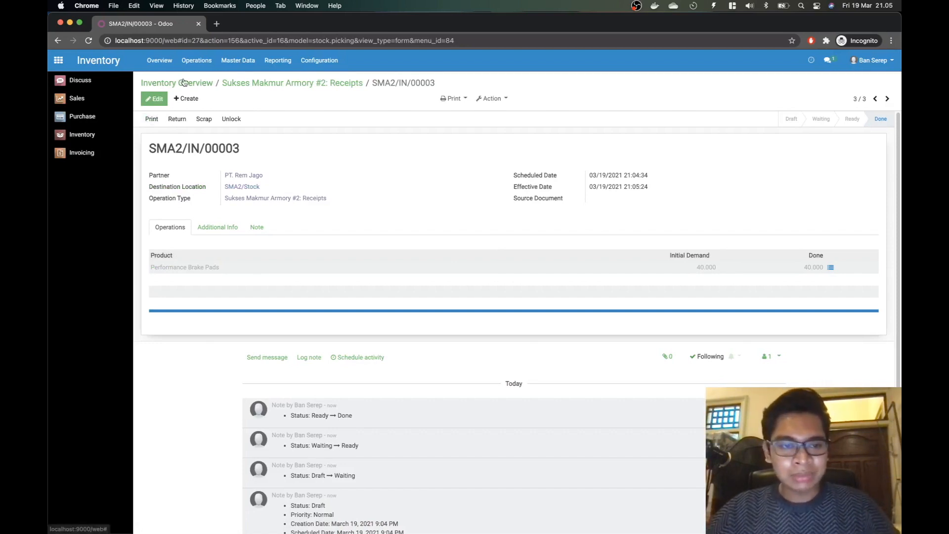
click(237, 60)
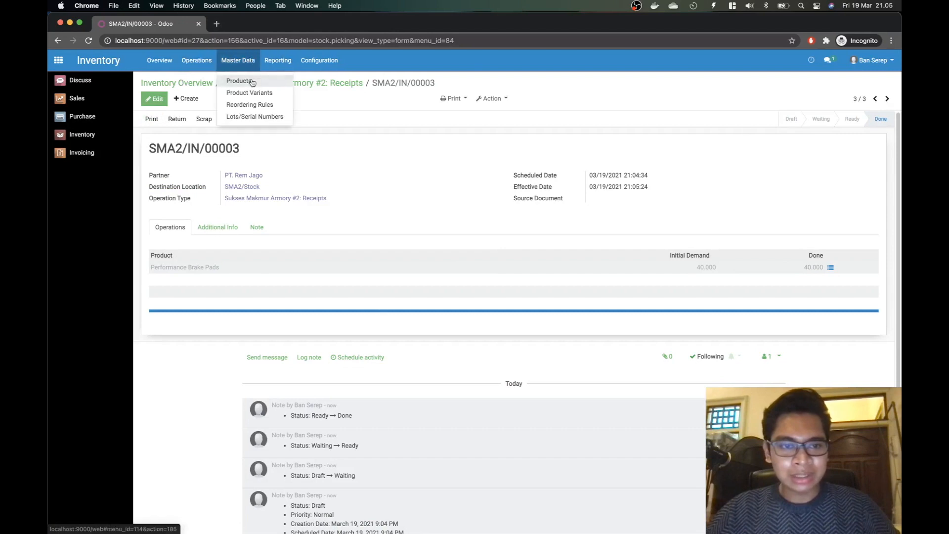
Step: Confirm Performance Brake Pads shows 40 units on hand, then bring up the case notes
click(232, 81)
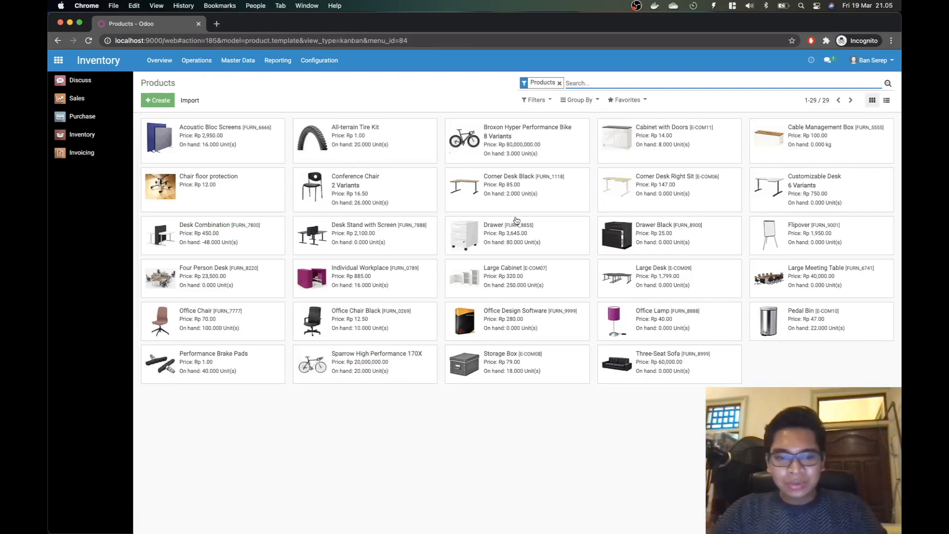
click(223, 372)
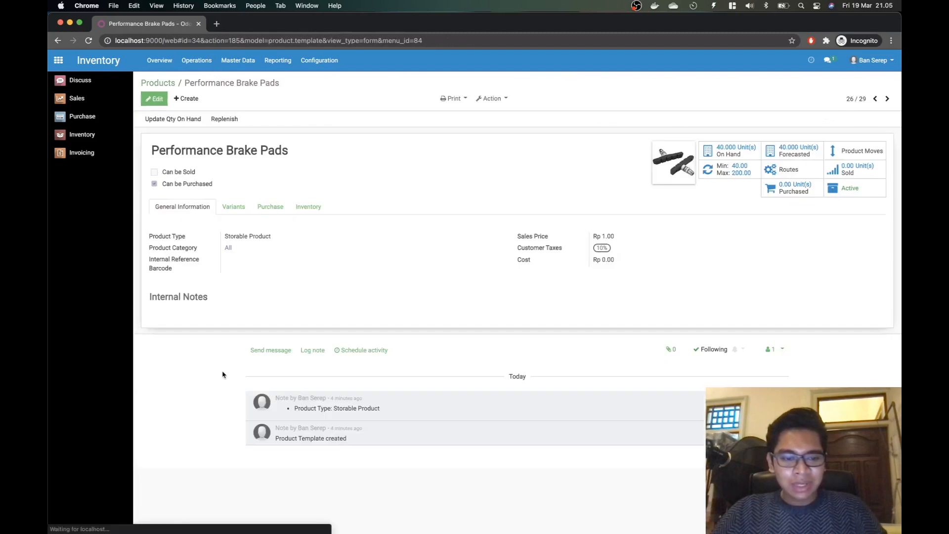
click(737, 150)
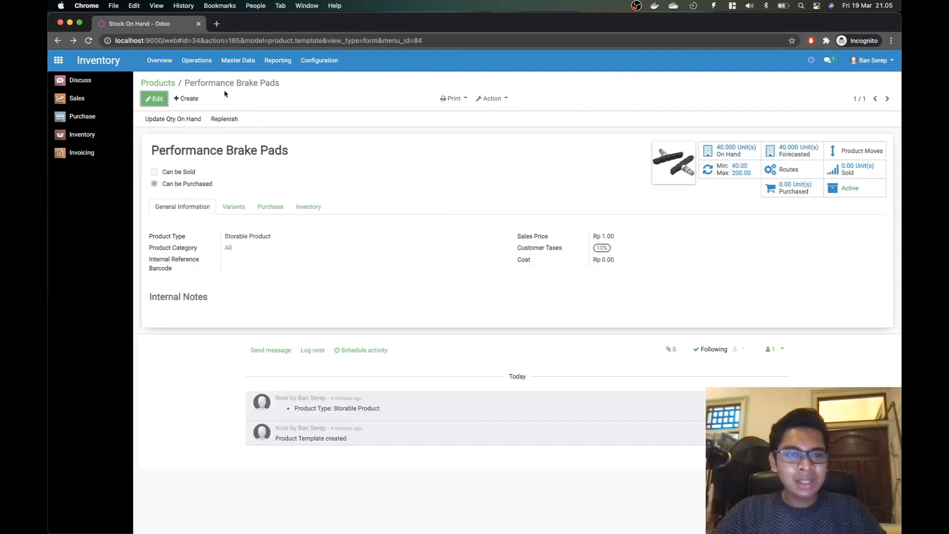
click(158, 83)
key(super+Tab)
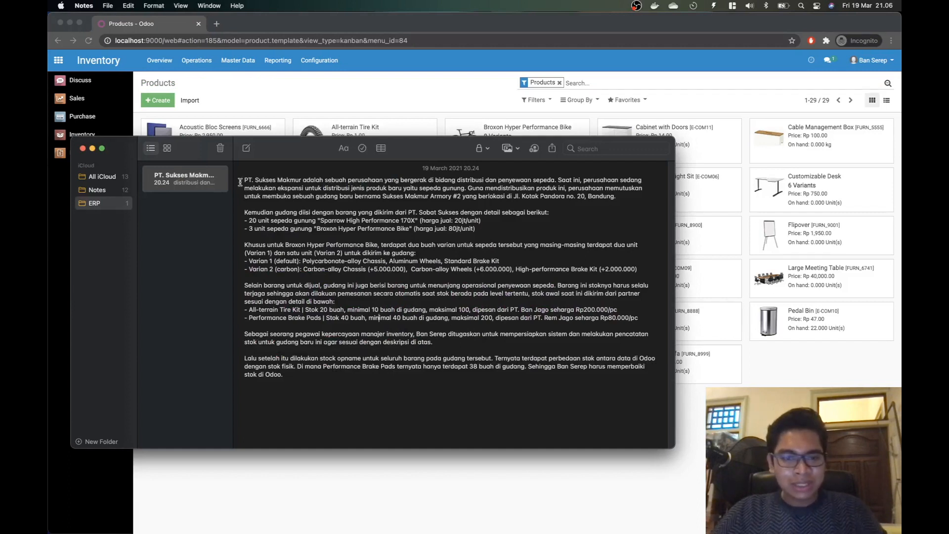
Step: Highlight the note's sentence saying only 38 brake pads were physically counted, then return to Odoo
drag(243, 180, 438, 321)
click(355, 374)
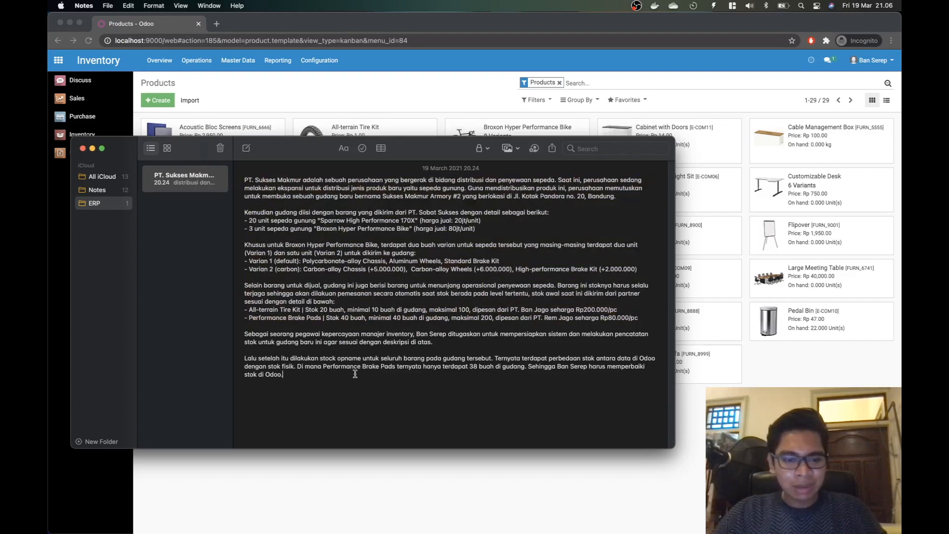
drag(246, 357, 323, 378)
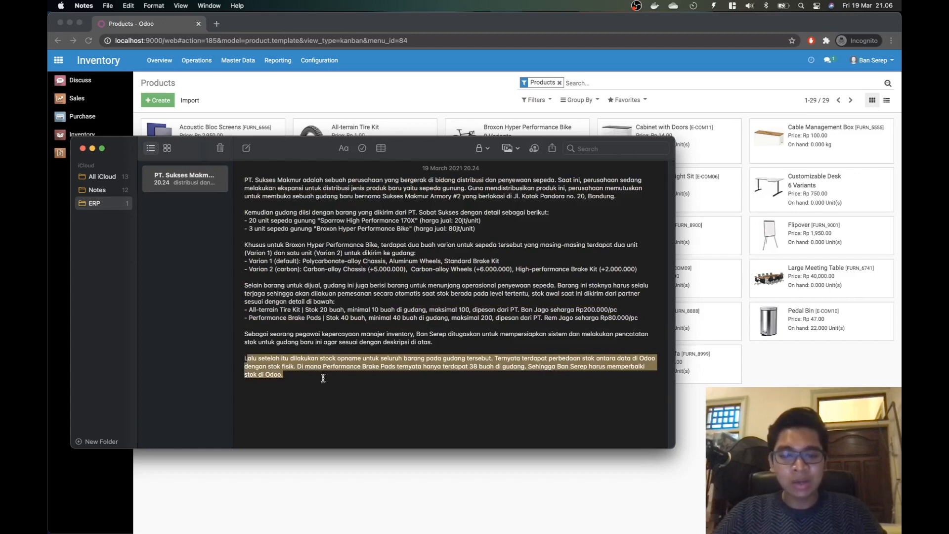
click(314, 378)
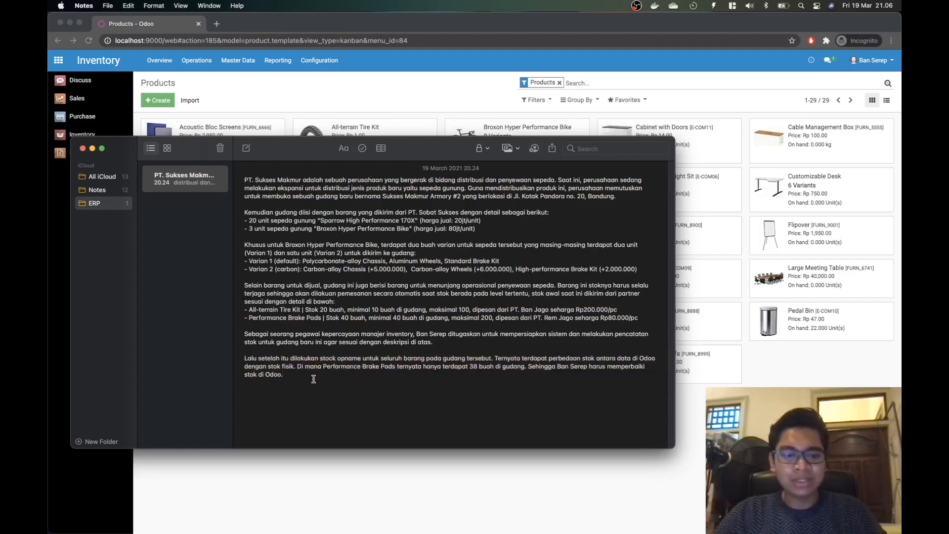
drag(297, 366, 323, 379)
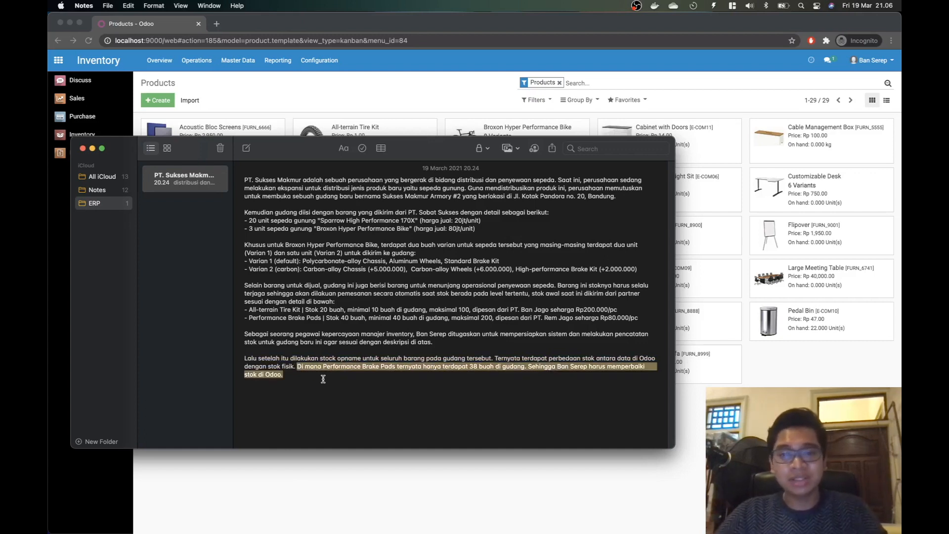
key(super+Tab)
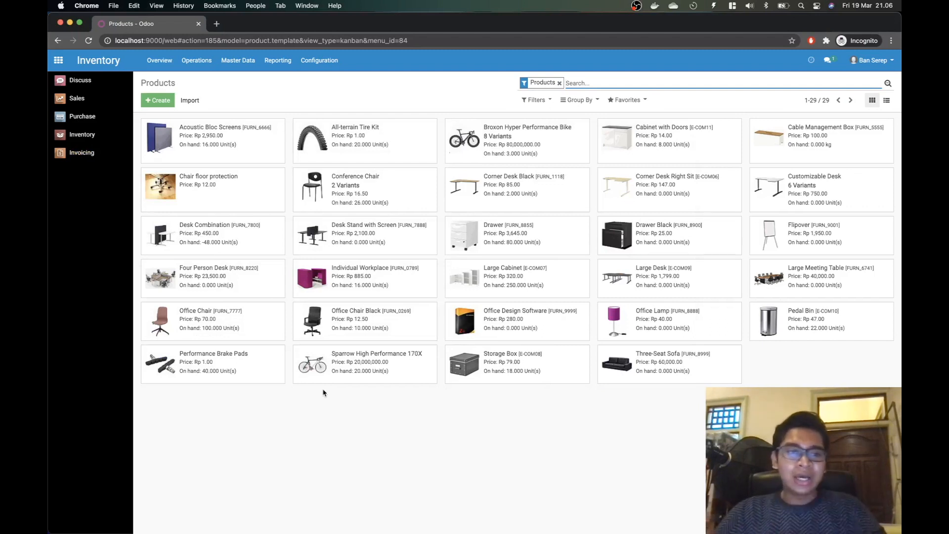
Step: Open the Performance Brake Pads card from Inventory's Master Data > Products catalogue
click(93, 136)
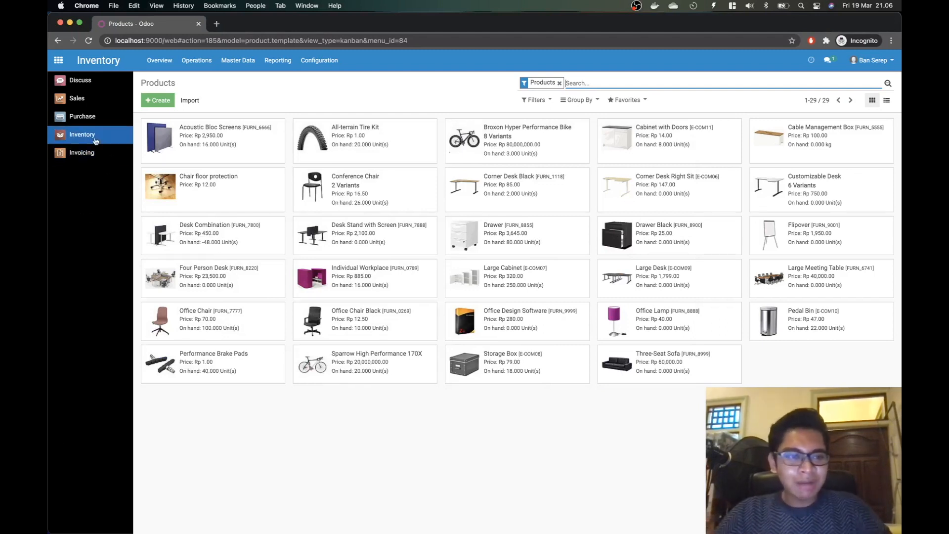
click(243, 61)
click(252, 81)
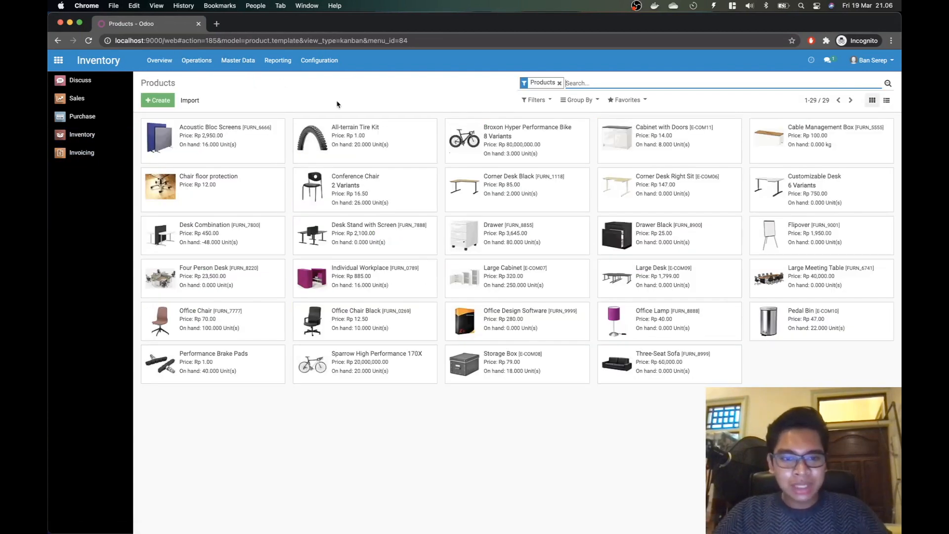
click(225, 358)
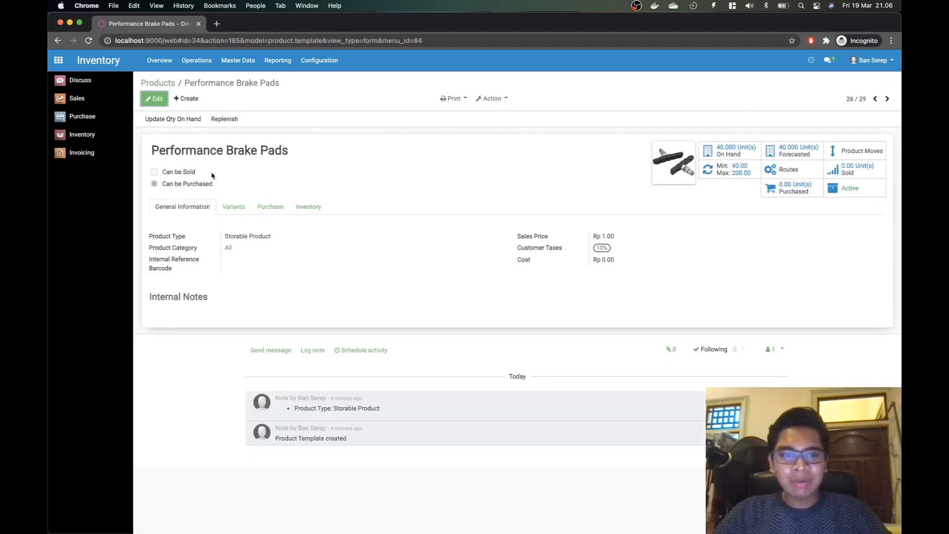
Step: Start an inventory count for Performance Brake Pads at location SMA2/Stock
click(190, 123)
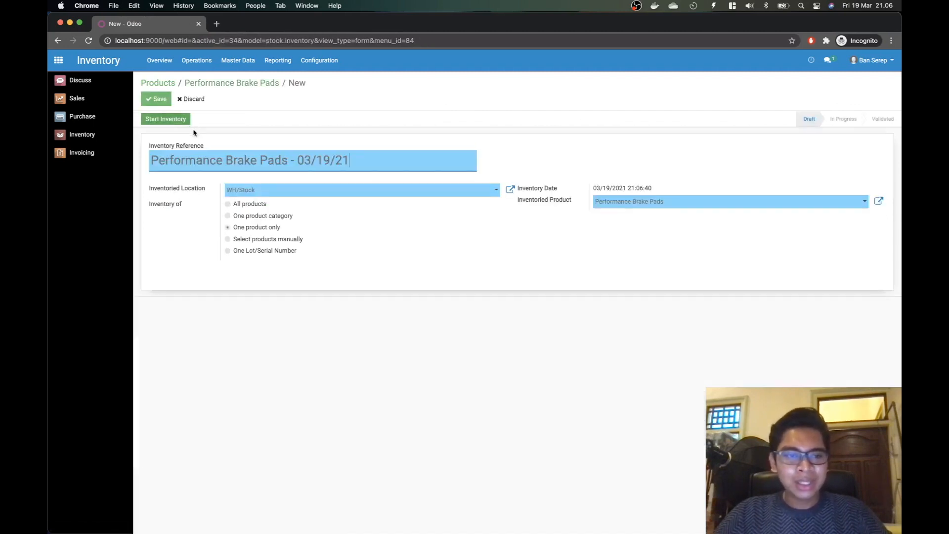
click(426, 193)
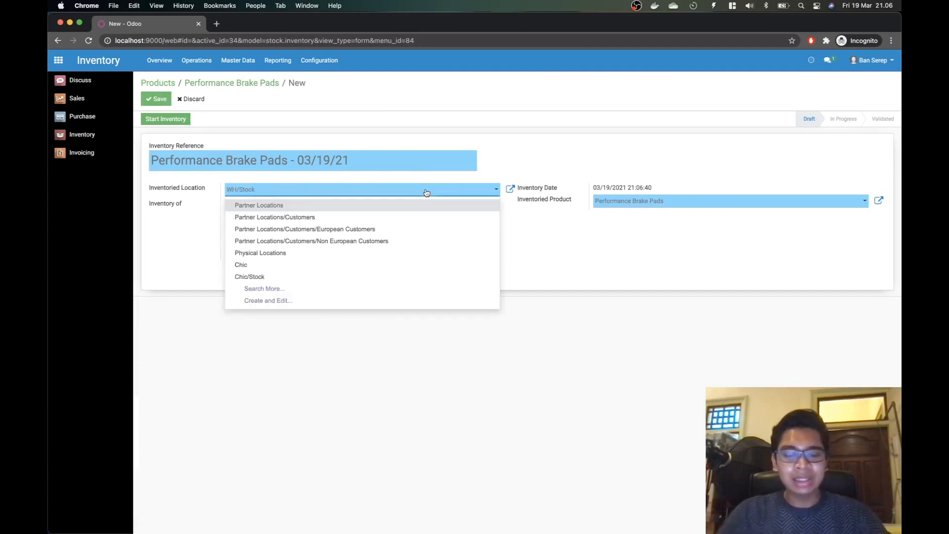
text(MSSMA2)
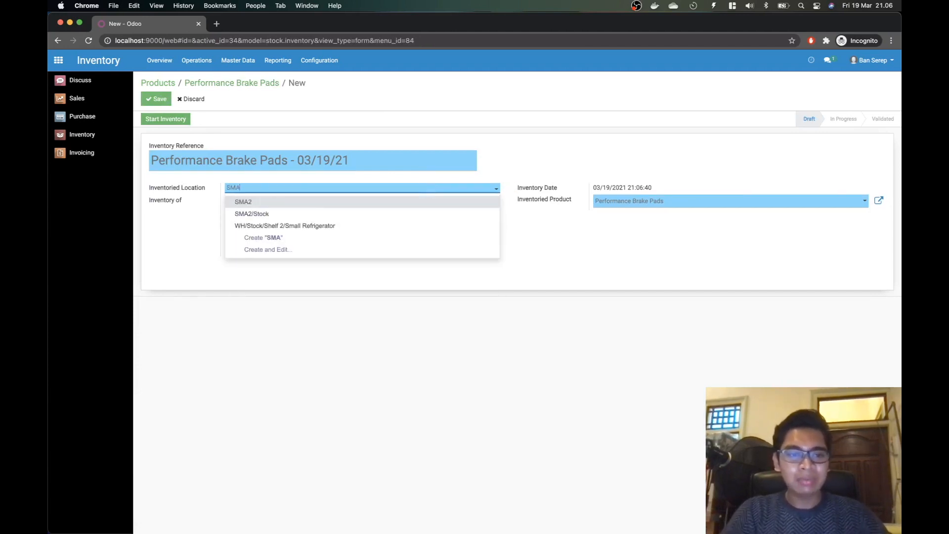
click(321, 212)
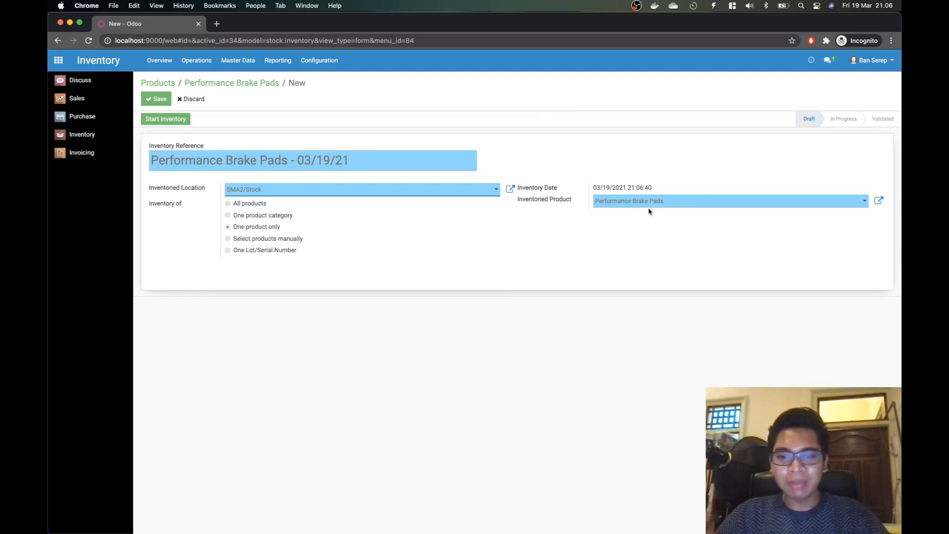
click(177, 120)
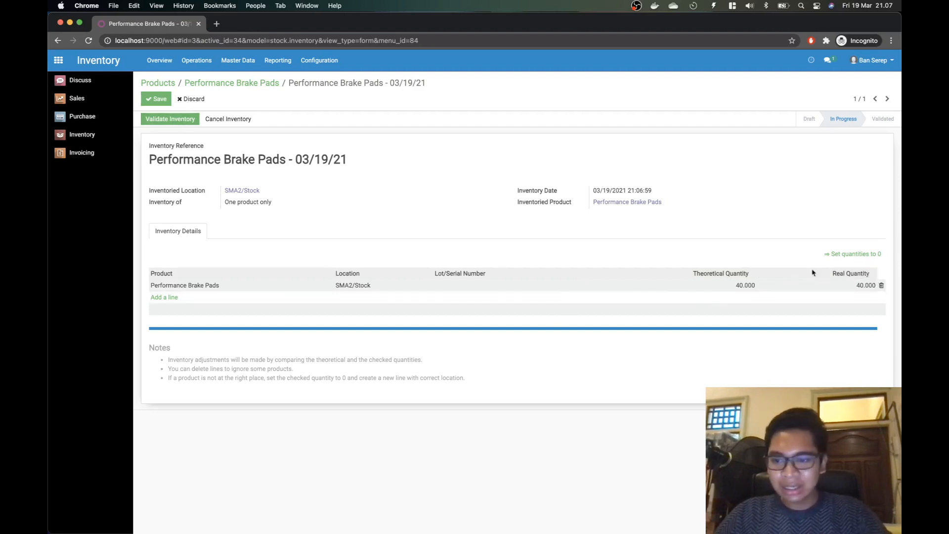
Step: Enter a real quantity of 38, validate the adjustment, and return to the product catalogue
click(846, 284)
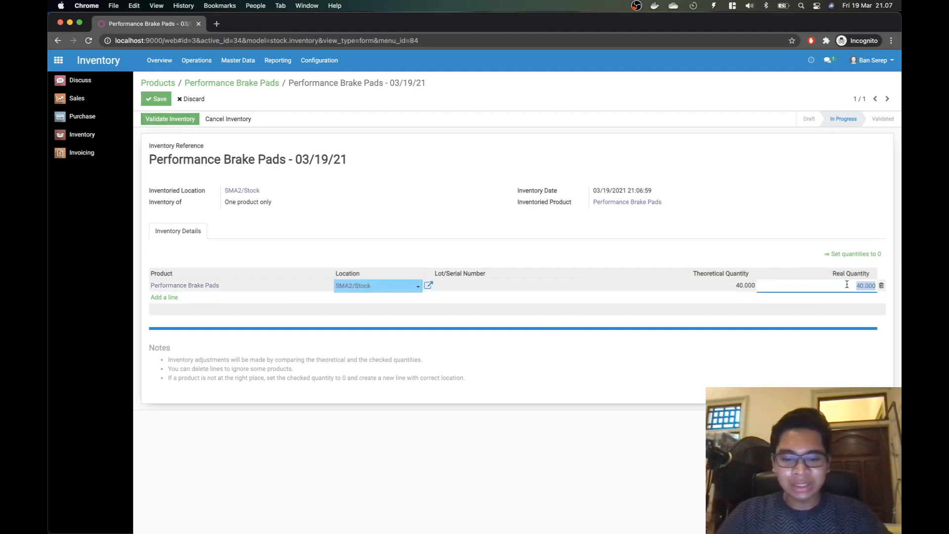
text(38)
key(super+Tab)
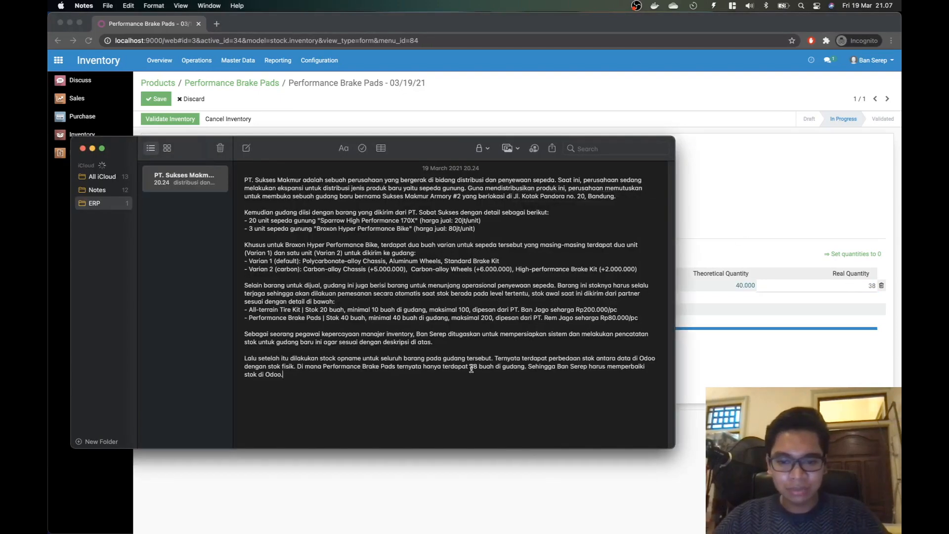
key(super+Tab)
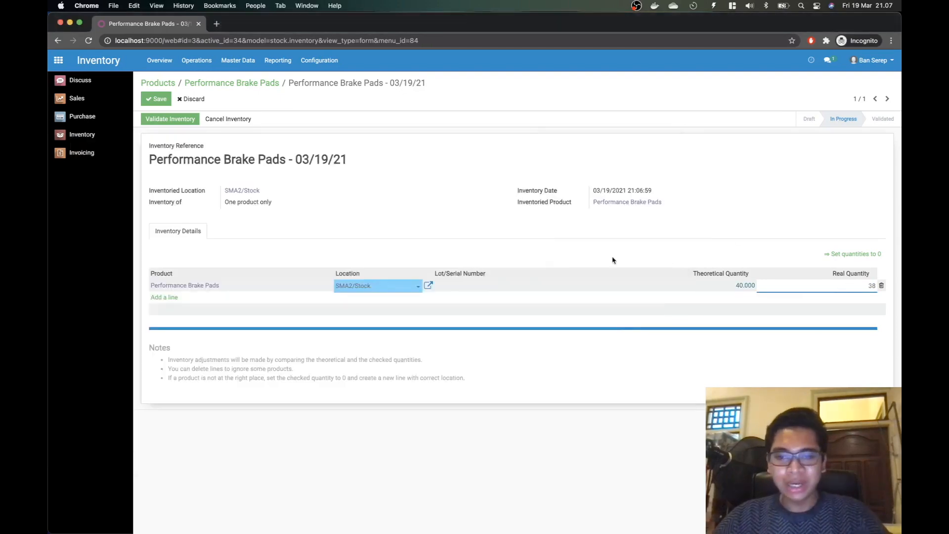
click(171, 122)
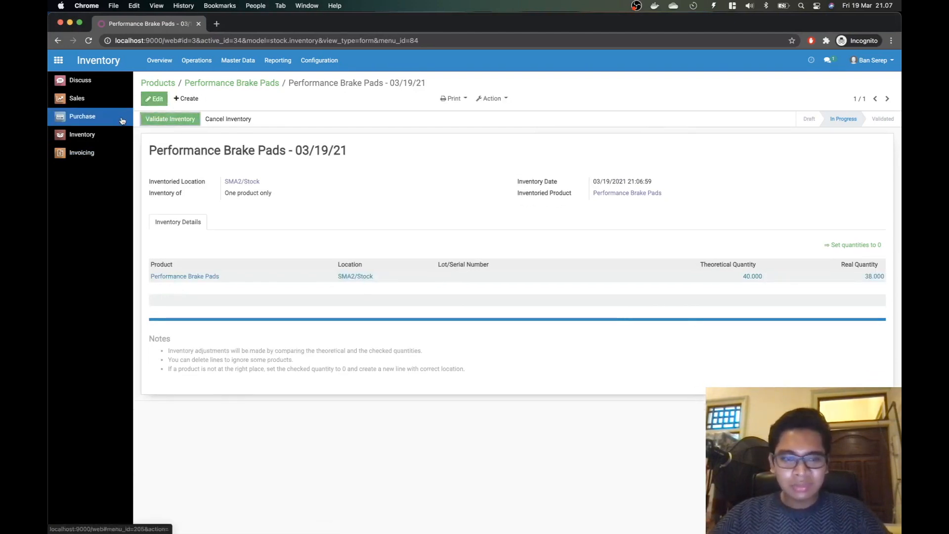
click(191, 118)
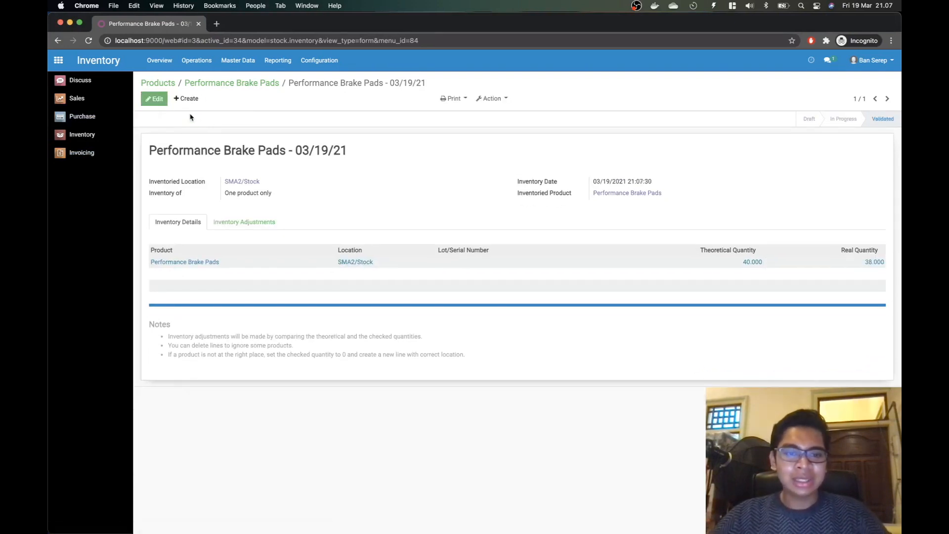
click(237, 59)
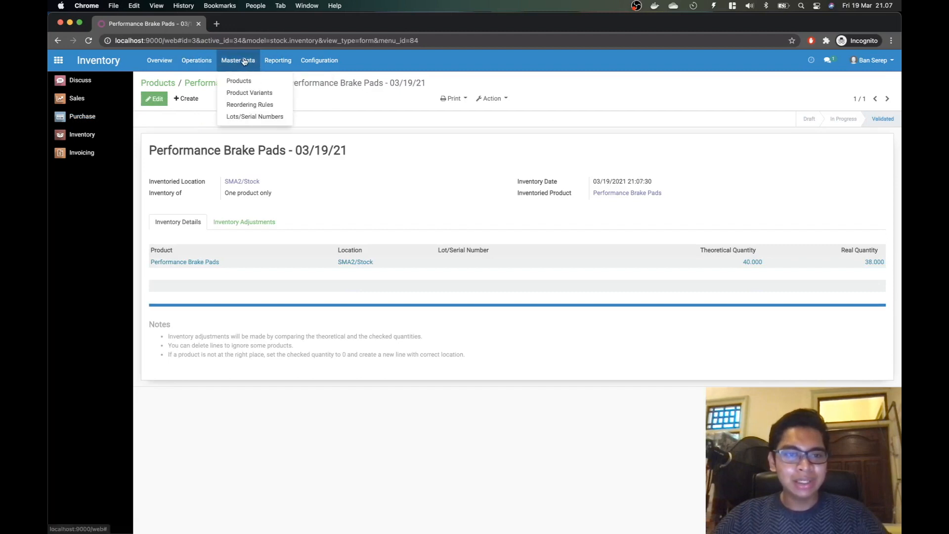
click(239, 80)
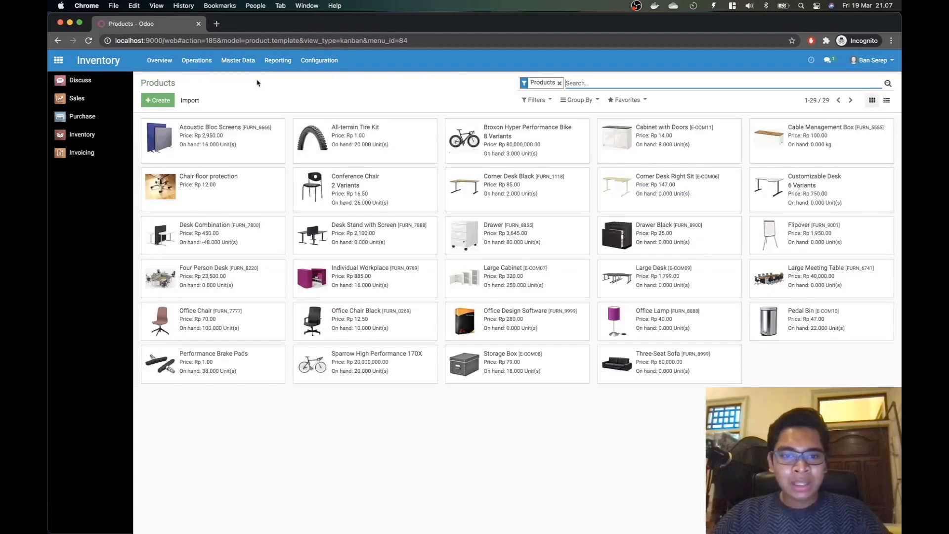
Step: Confirm the brake pads' minimum of 40 in the notes, then open Purchase's Requests for Quotation
click(223, 361)
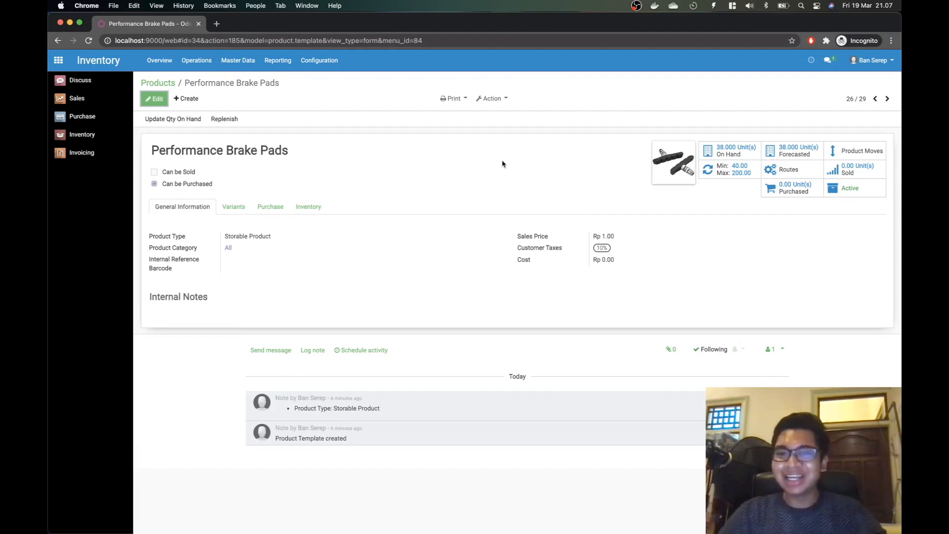
key(super+Tab)
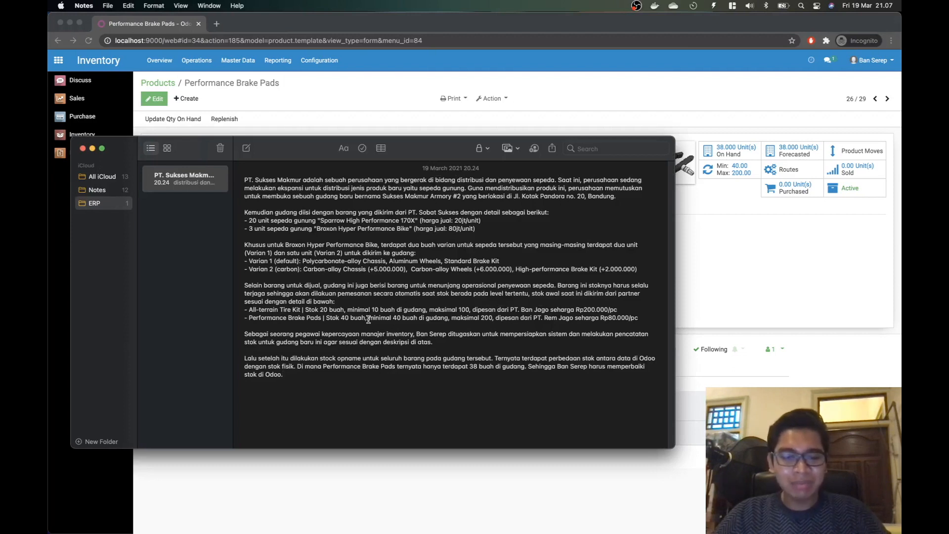
drag(368, 320, 450, 321)
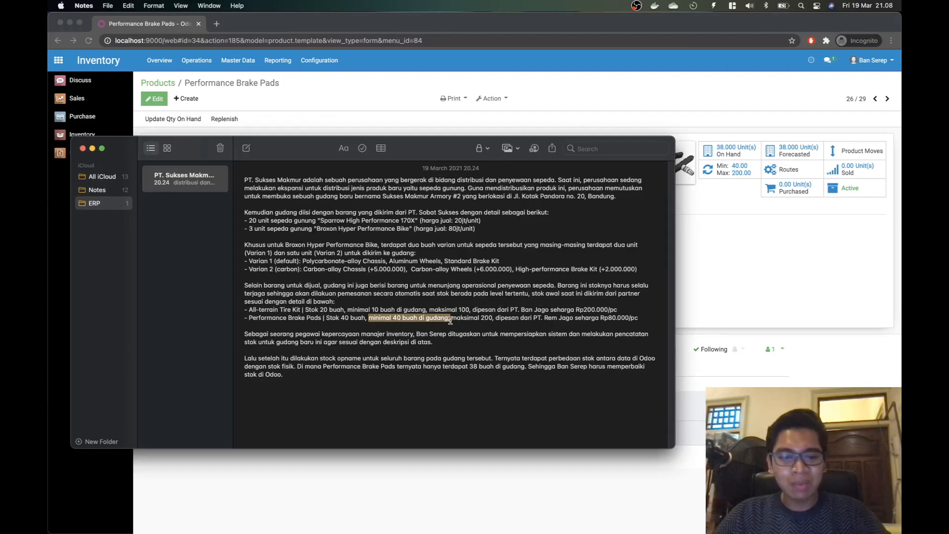
key(super+Tab)
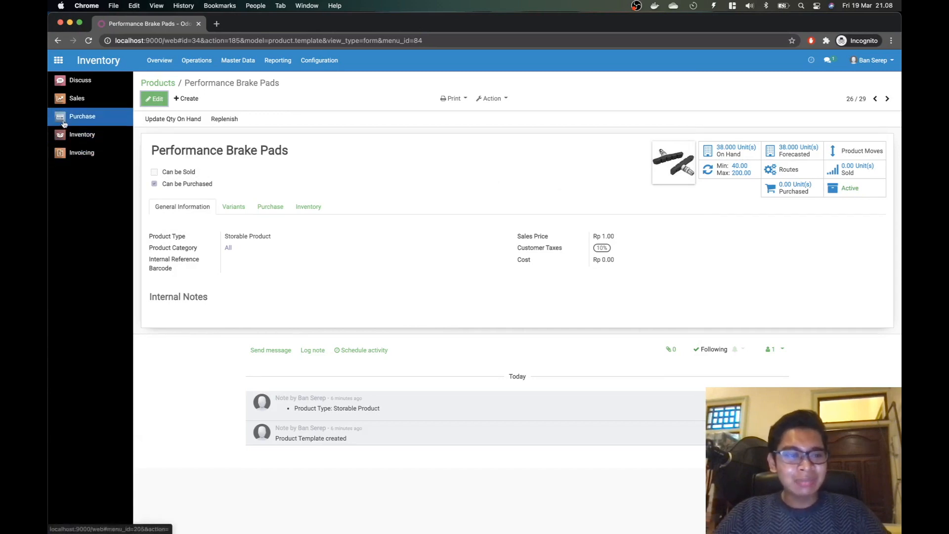
click(79, 115)
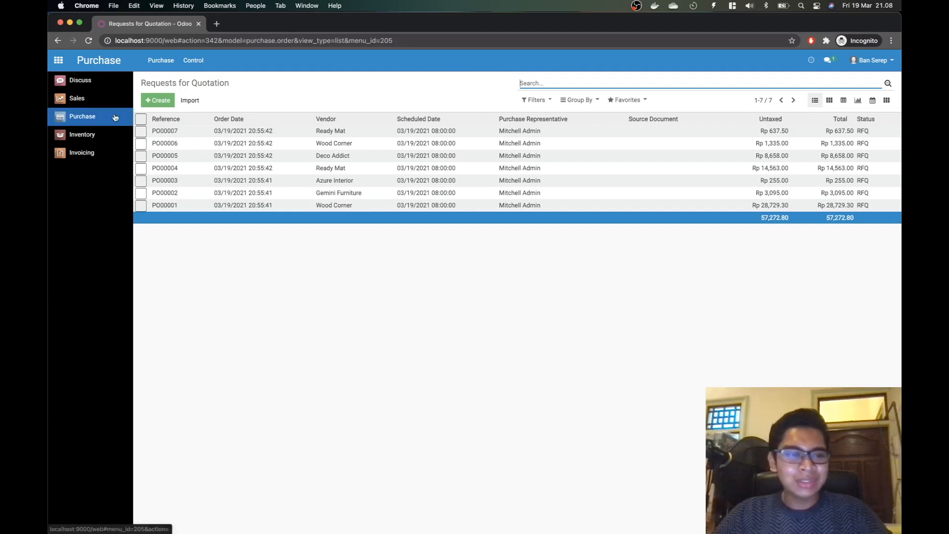
Step: Run the scheduler from Inventory Operations and check Purchase for the new RFQ PO000008
click(92, 137)
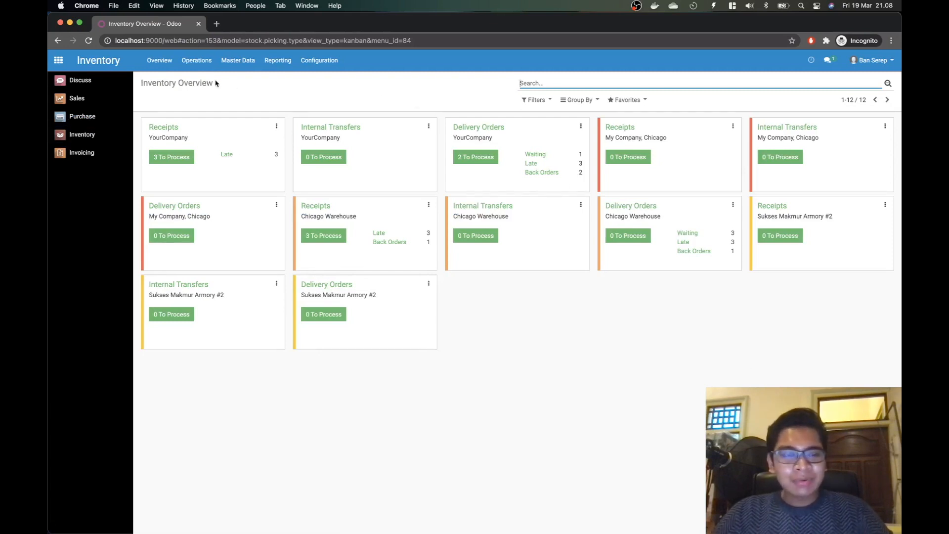
click(197, 61)
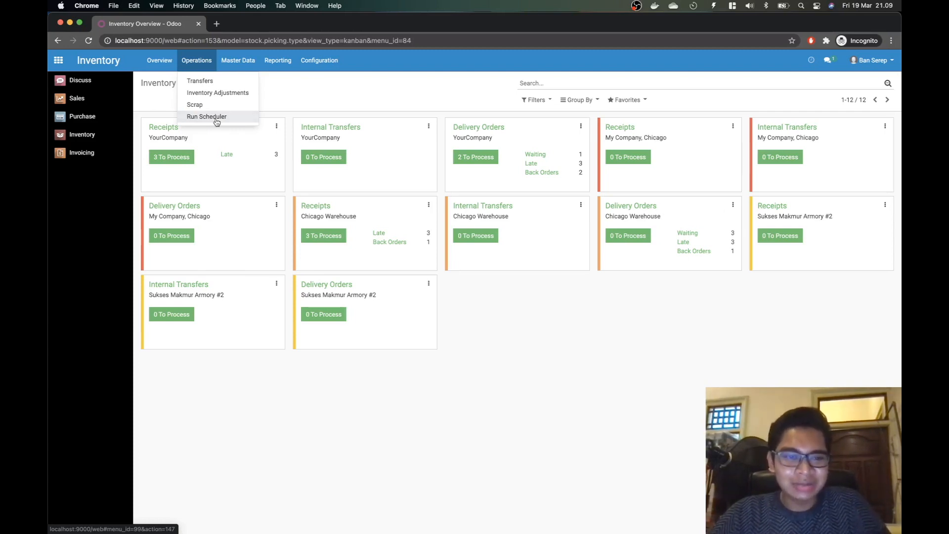
click(217, 118)
click(273, 140)
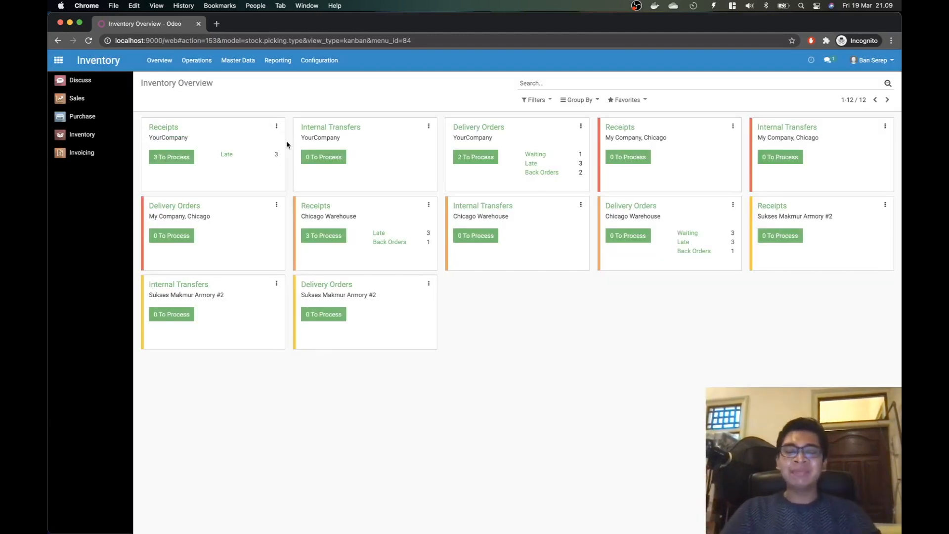
click(99, 121)
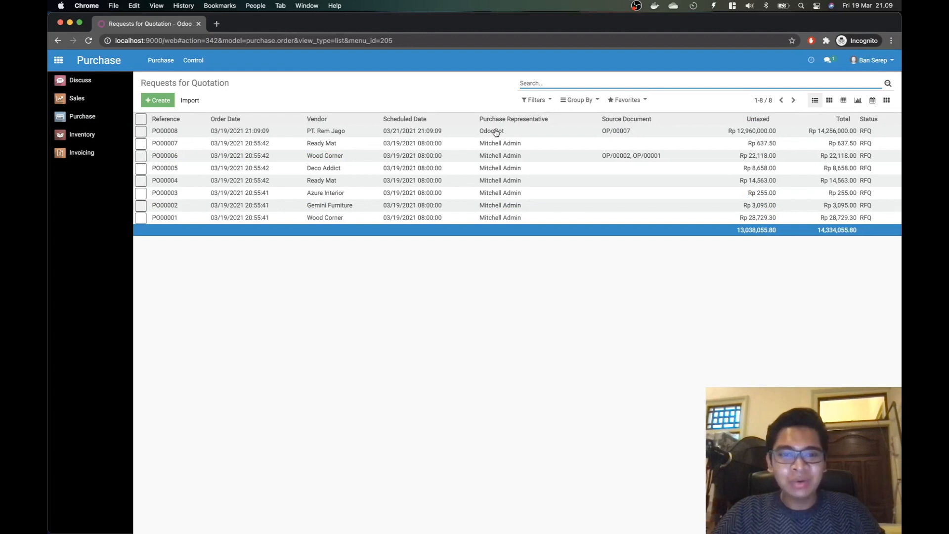
Step: Open RFQ PO000008 to verify its 162 Performance Brake Pads, then return to Inventory Overview
click(329, 134)
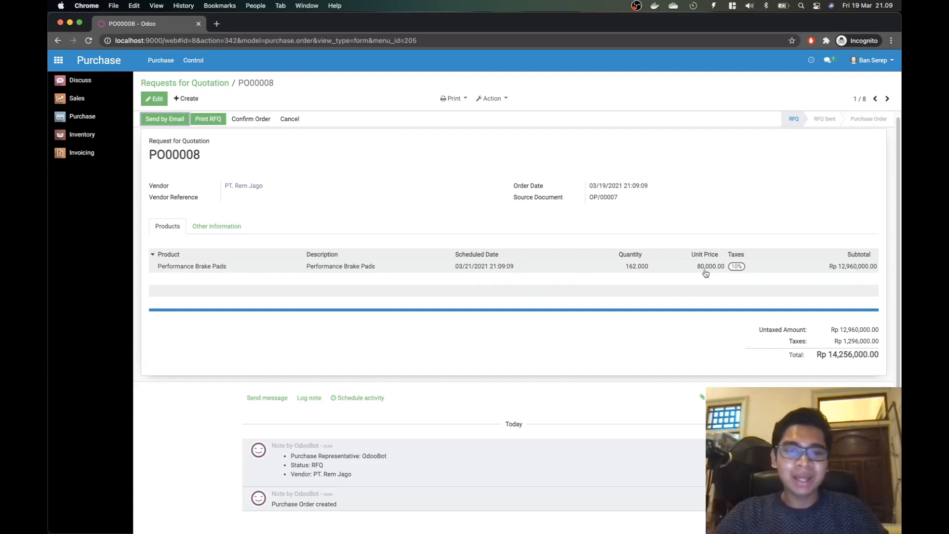
key(super+Tab)
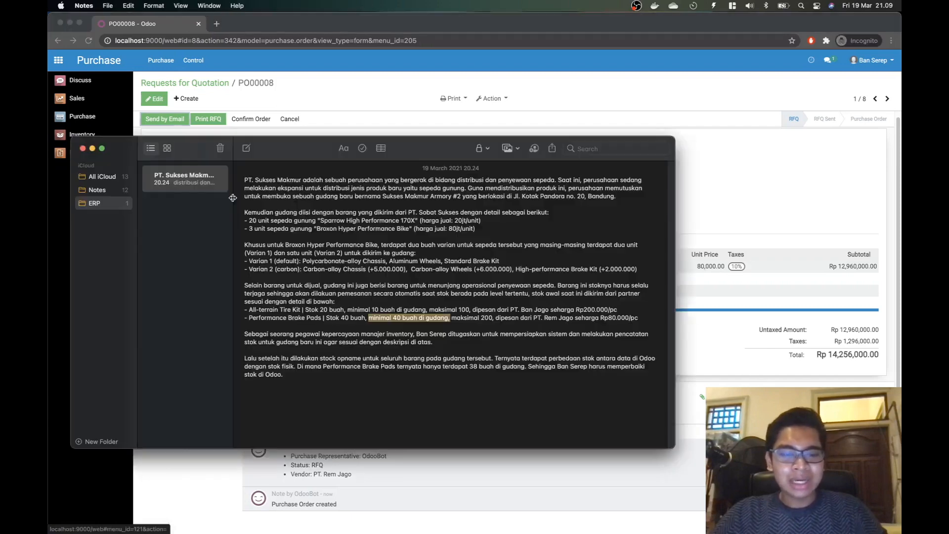
key(super+Tab)
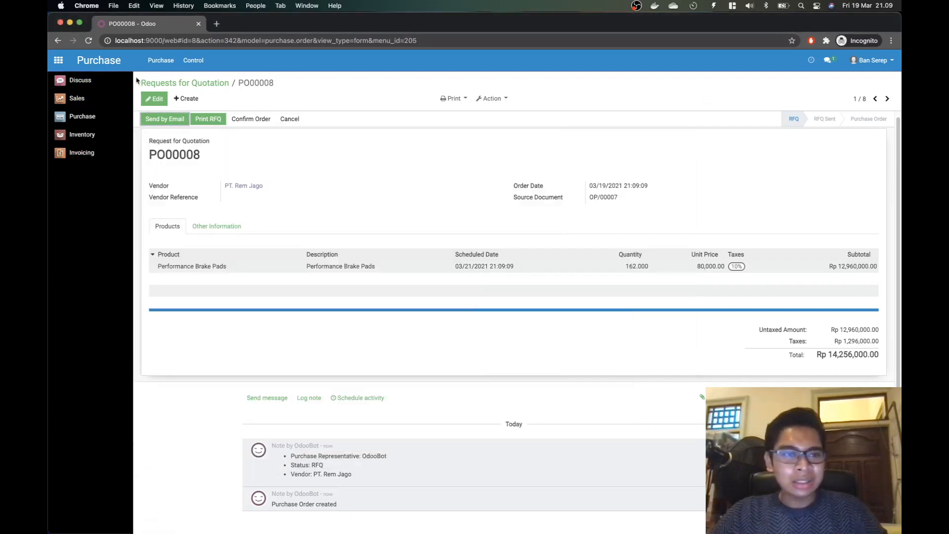
click(82, 135)
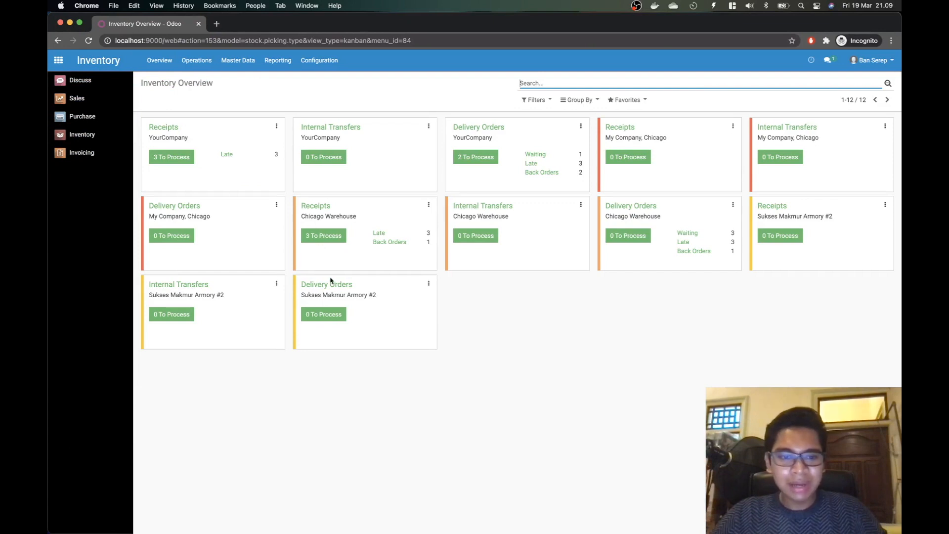
Step: Open the Performance Brake Pads reordering rule OP/00007 via the product's Min/Max button
click(249, 61)
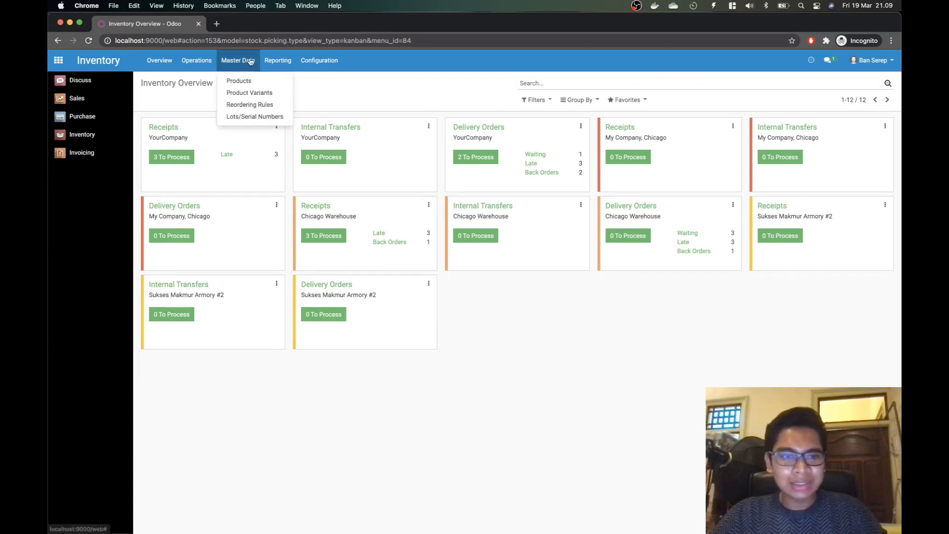
click(249, 91)
click(275, 60)
mouse_move(238, 60)
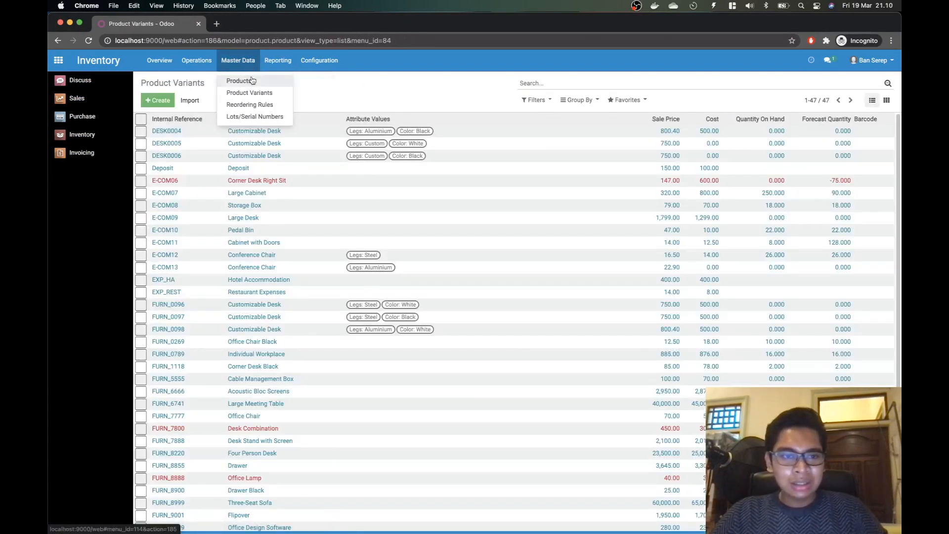
click(253, 79)
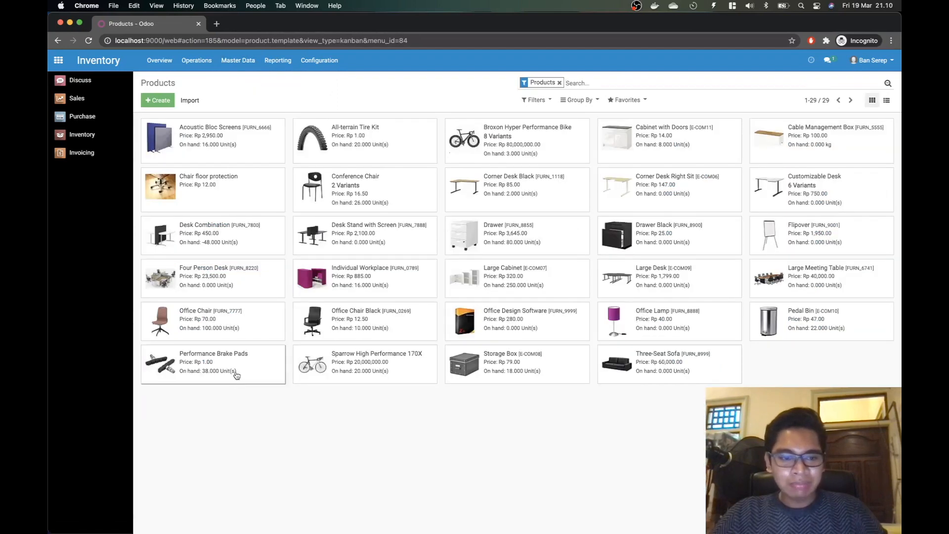
click(232, 374)
click(741, 173)
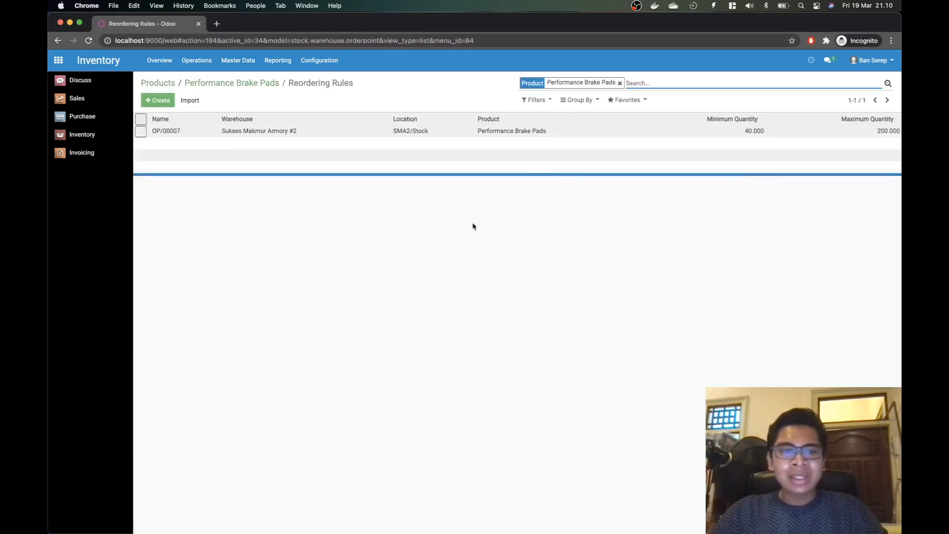
click(280, 131)
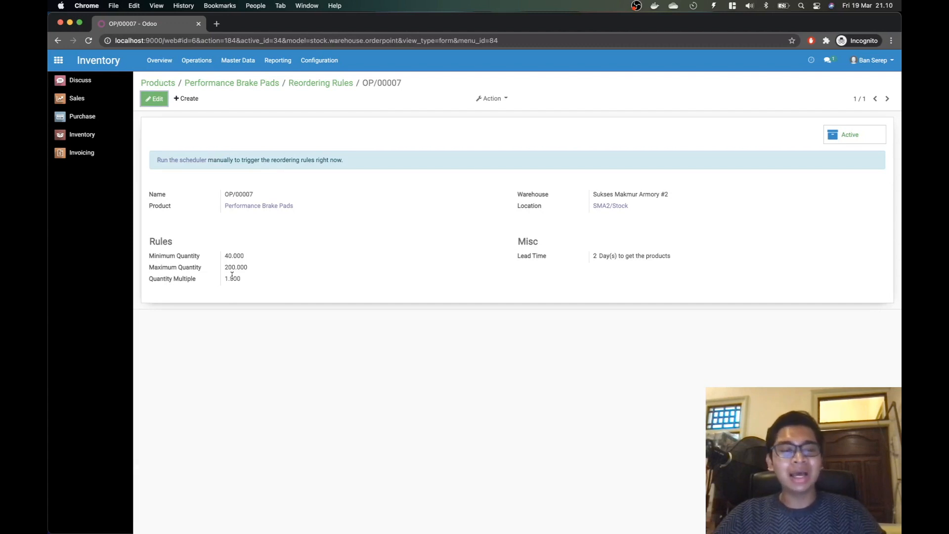
Step: Check the rule's maximum 200 and multiple 1.000, calculate 200-38, then go to Purchase RFQs
drag(225, 267, 278, 269)
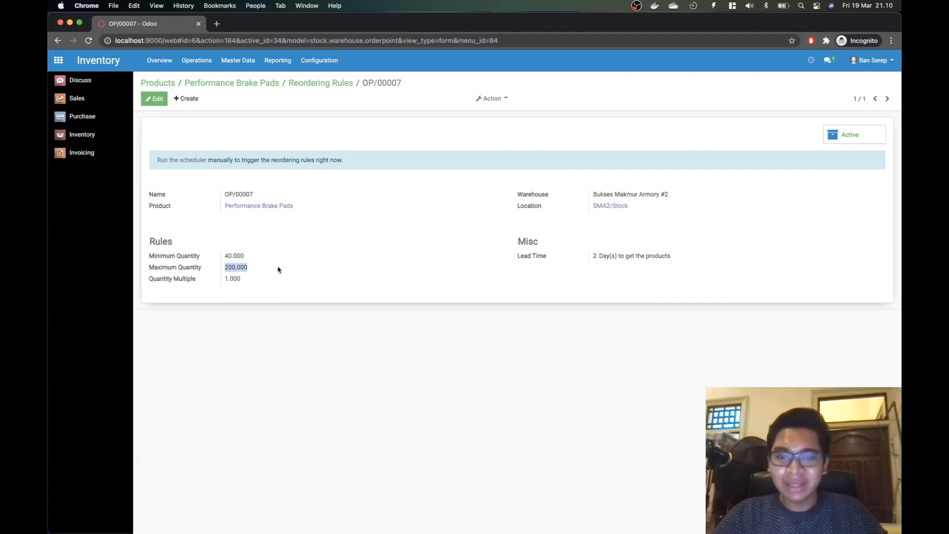
click(279, 269)
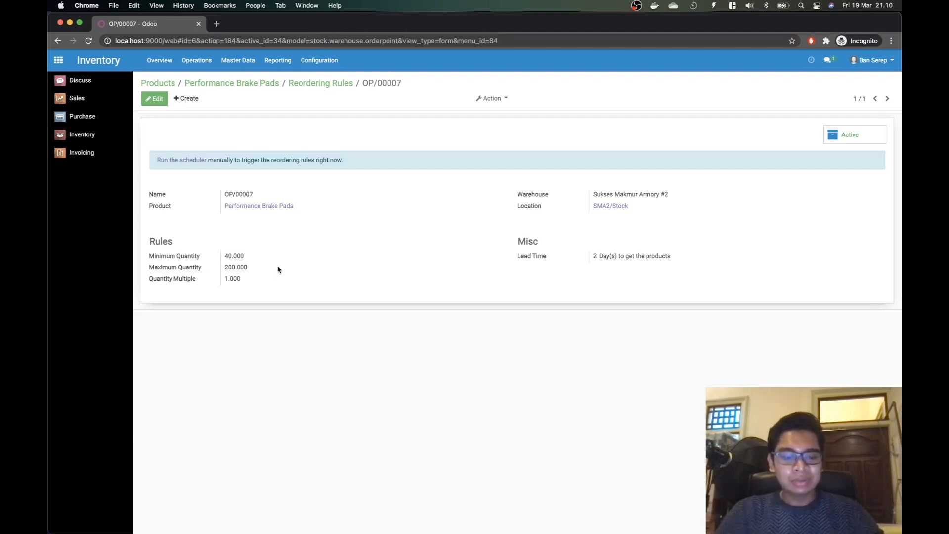
key(super+space)
text(200-)
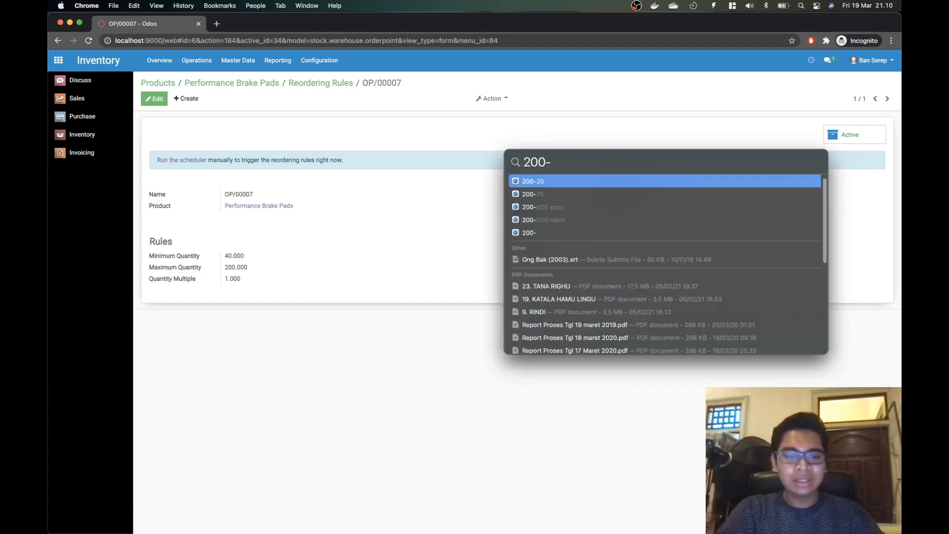
text(38)
key(Escape)
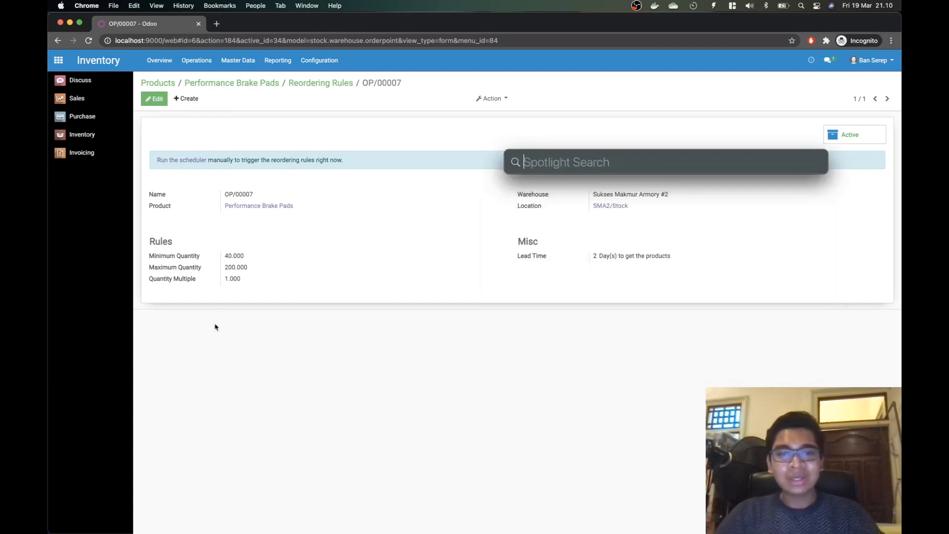
key(Escape)
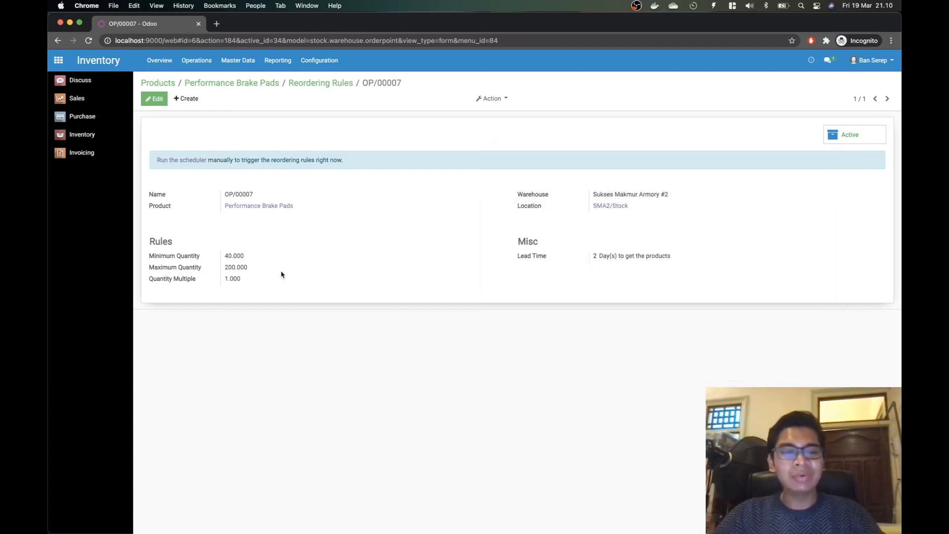
drag(240, 281, 222, 283)
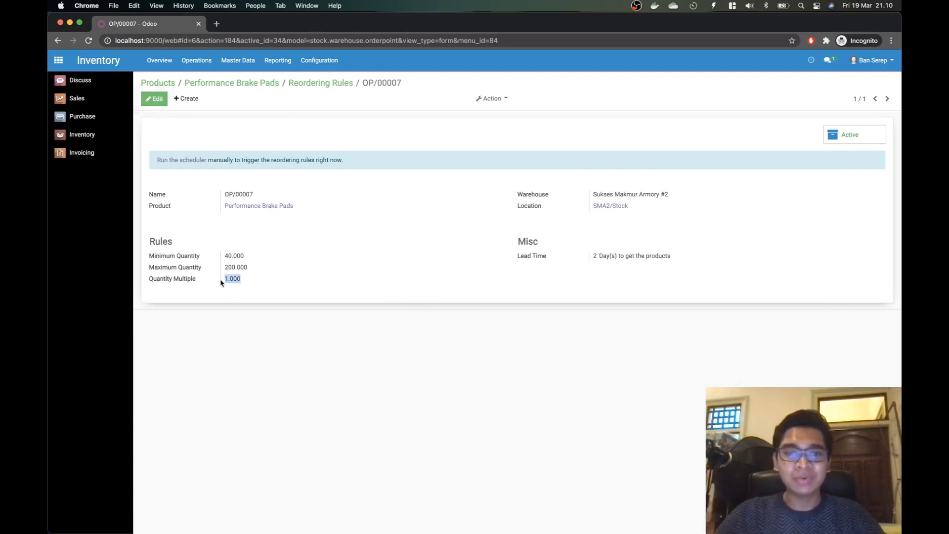
click(260, 345)
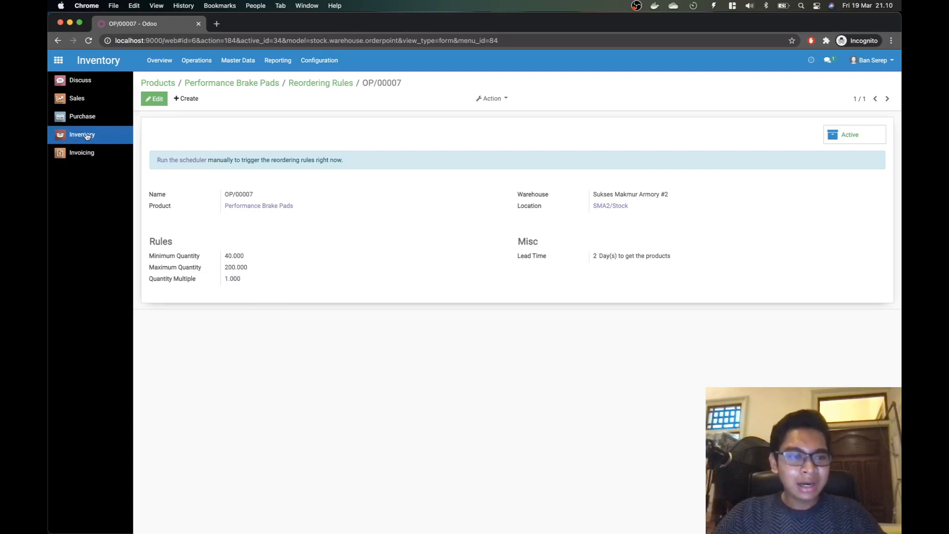
click(81, 118)
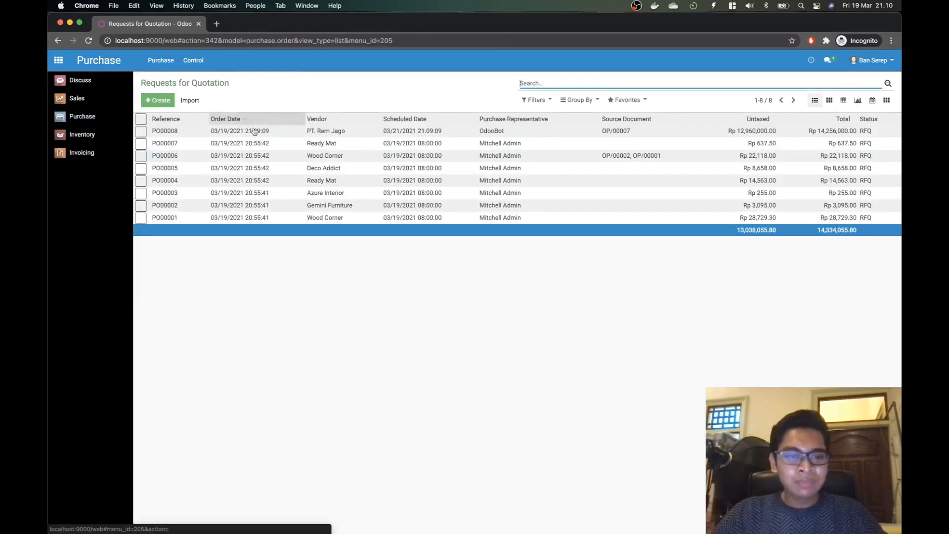
Step: Open PO000008 from the RFQ list and compare its 162 units against the Notes brief
click(286, 130)
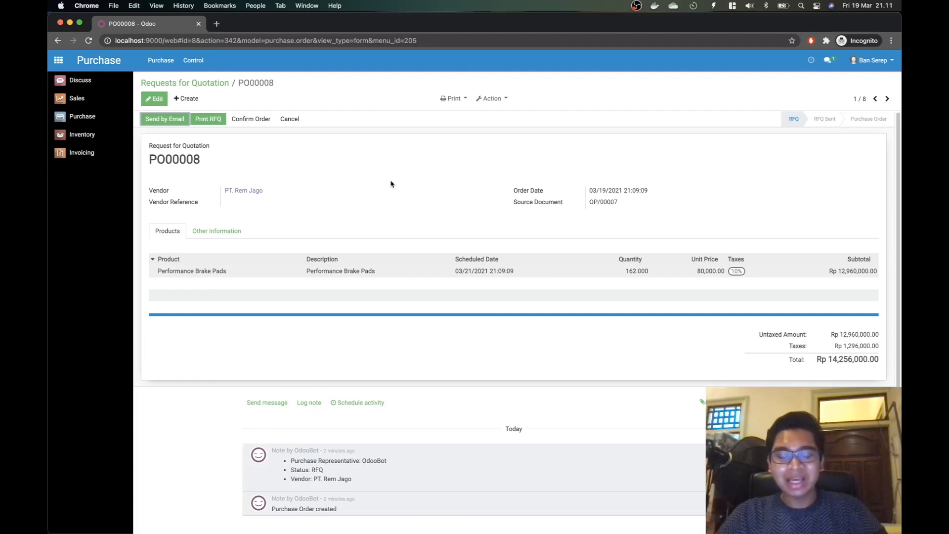
key(super+Tab)
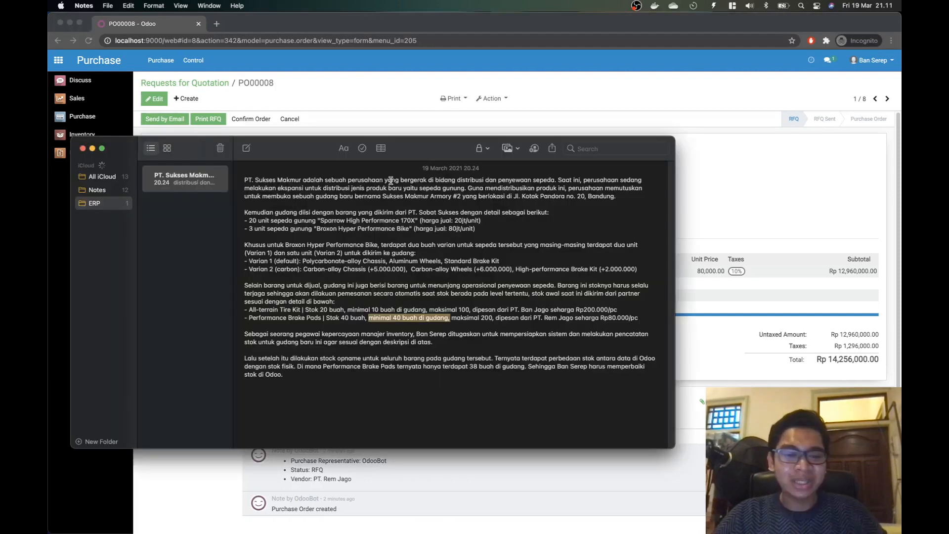
click(341, 387)
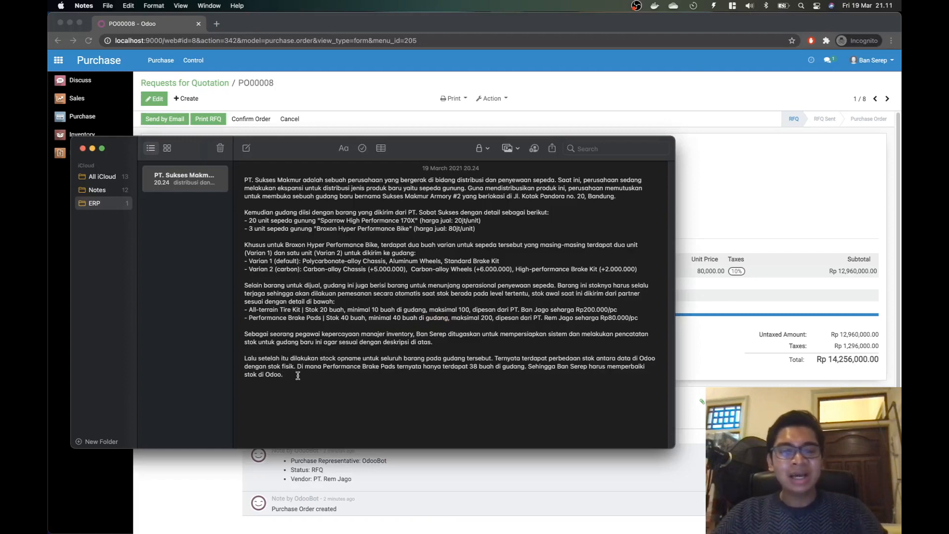
key(super+Tab)
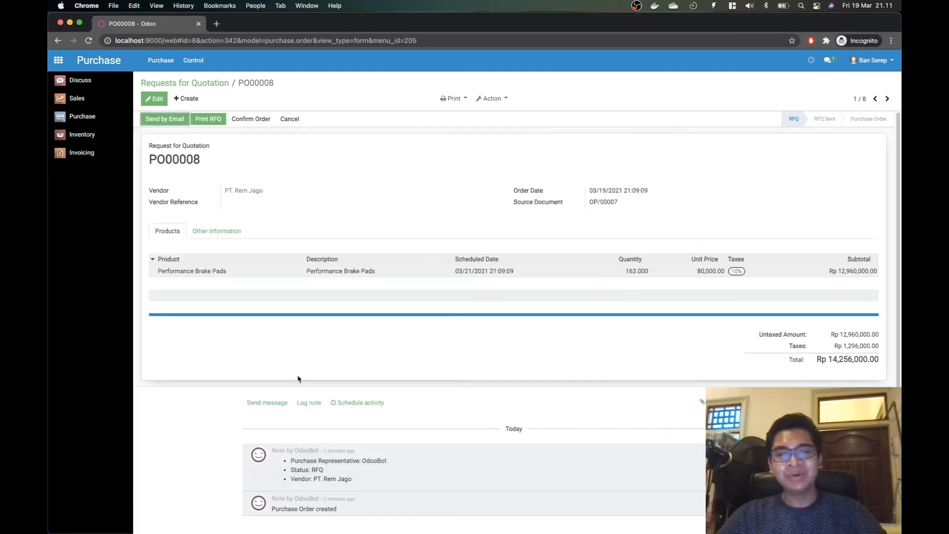